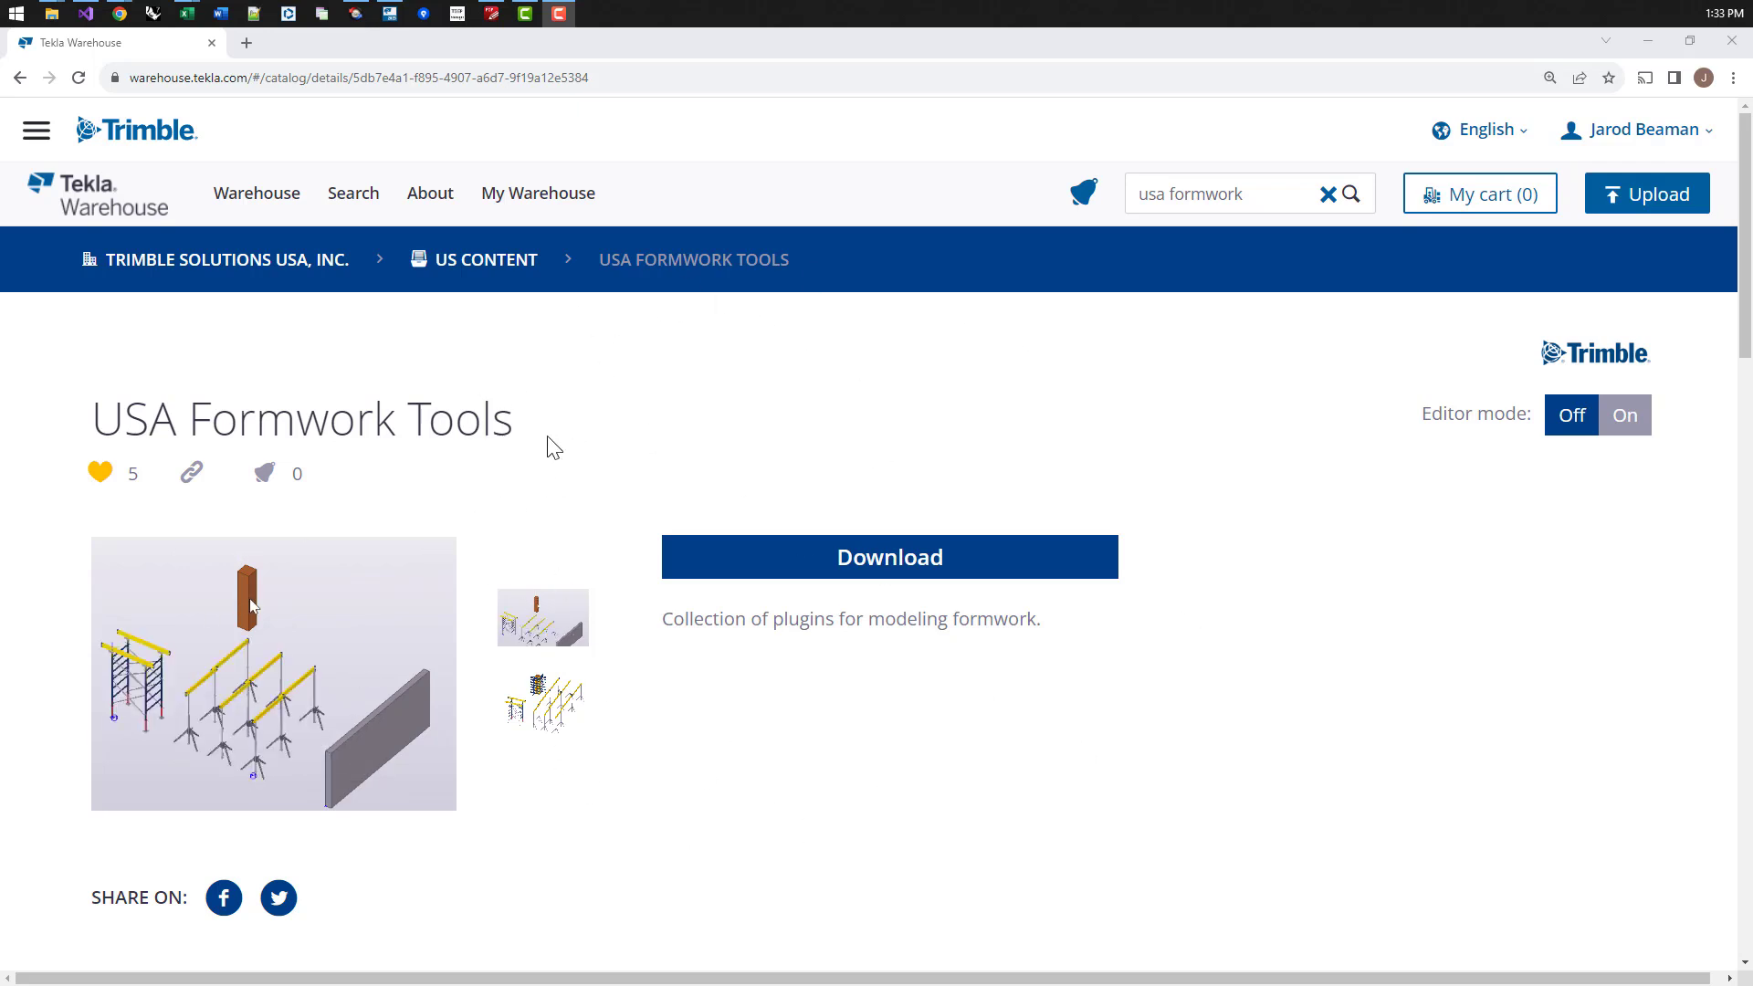
Step: Switch from the browser page to the Tekla Structures model and bring up the formwork tools
{"action": "left_click_drag", "start_coordinate": [523, 430], "coordinate": [79, 395]}
{"action": "left_click", "coordinate": [78, 395]}
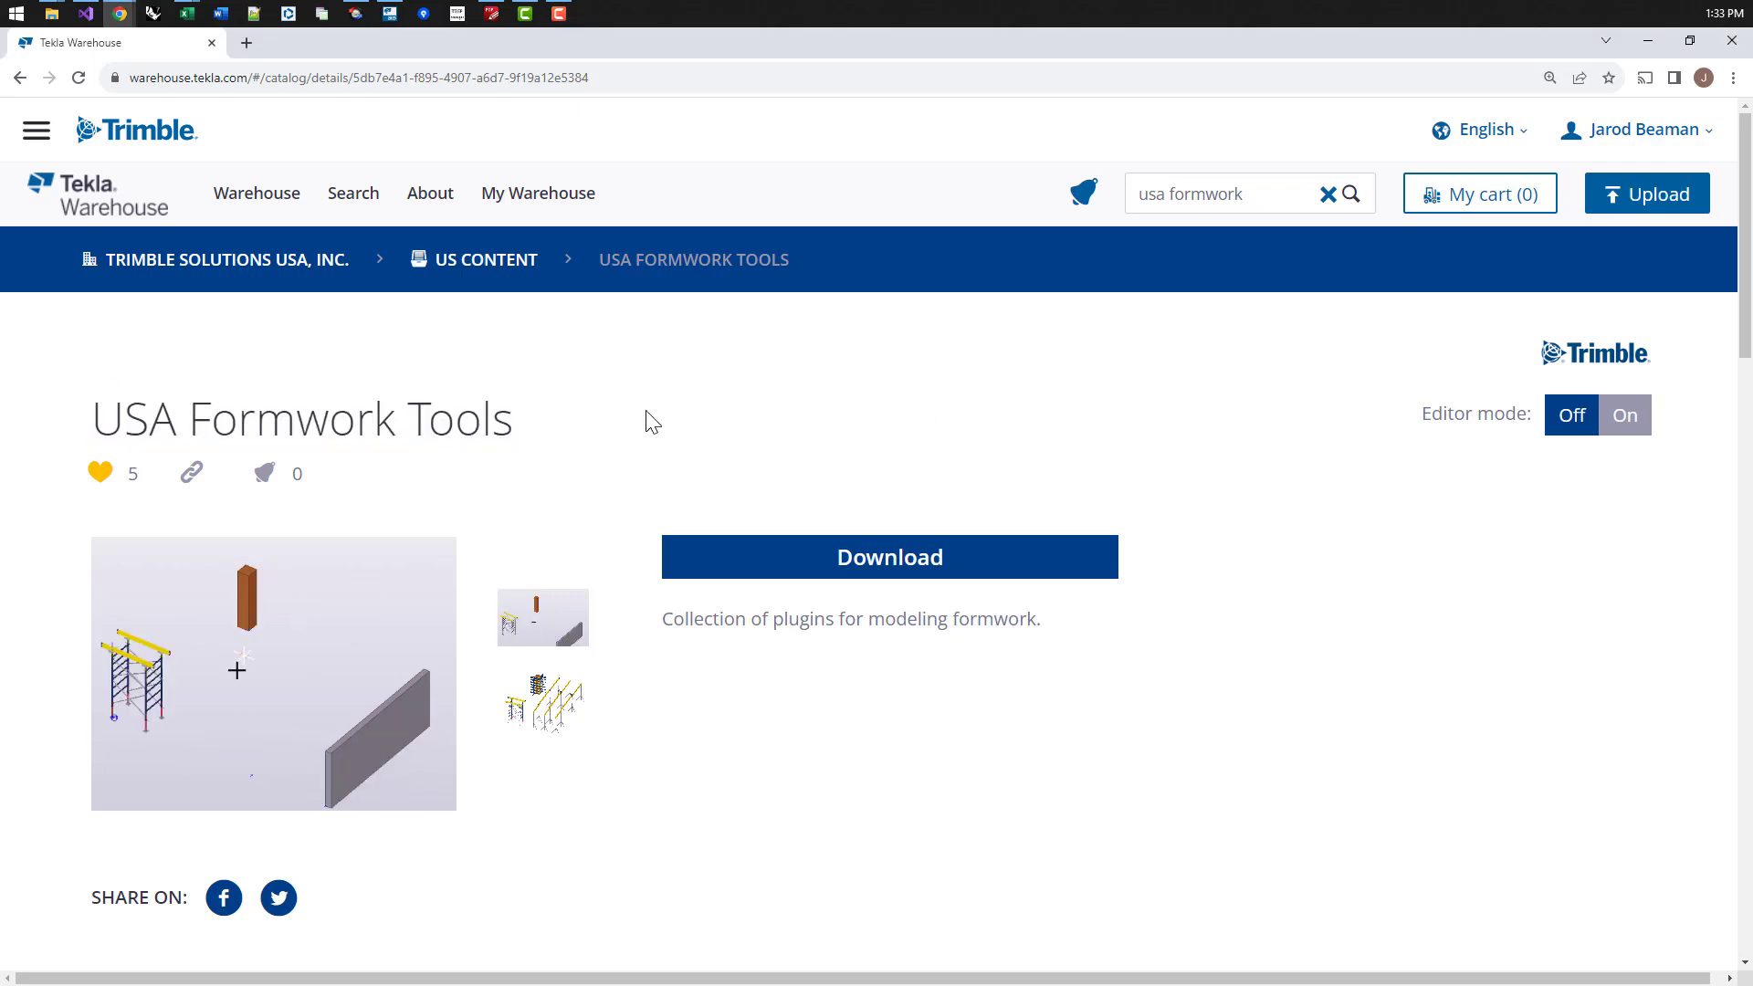
{"action": "left_click", "coordinate": [1648, 43]}
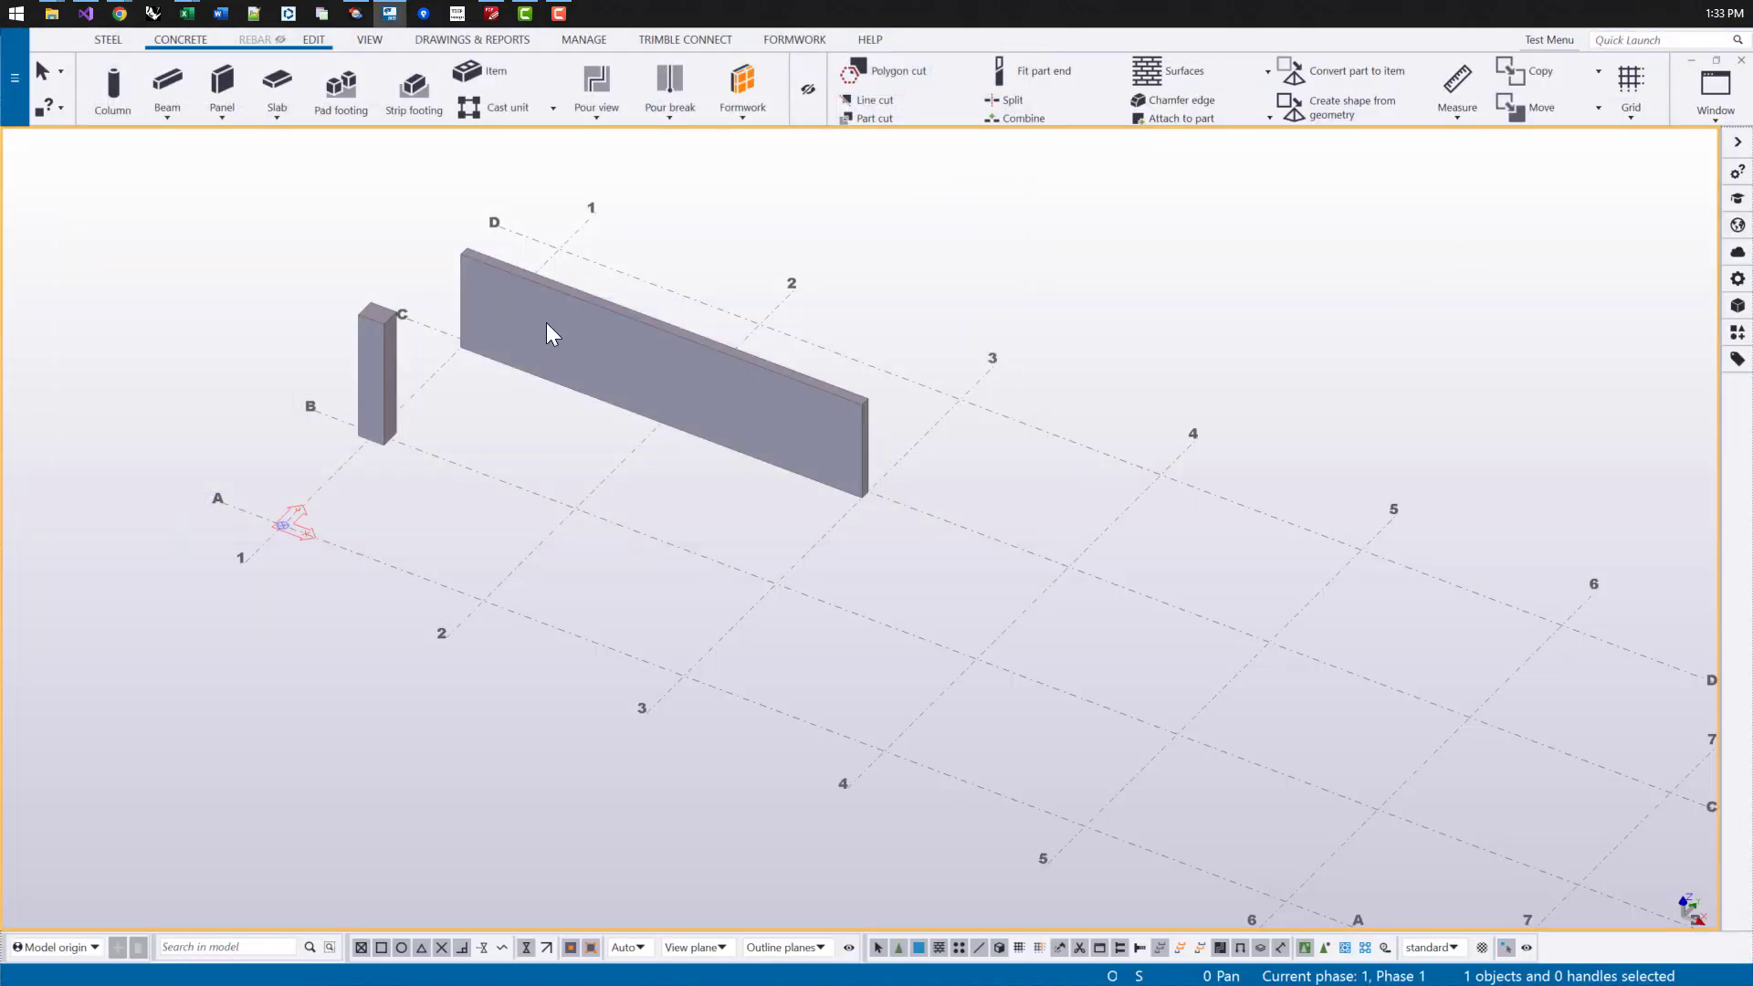
{"action": "middle_click_drag", "start_coordinate": [505, 408], "coordinate": [504, 420]}
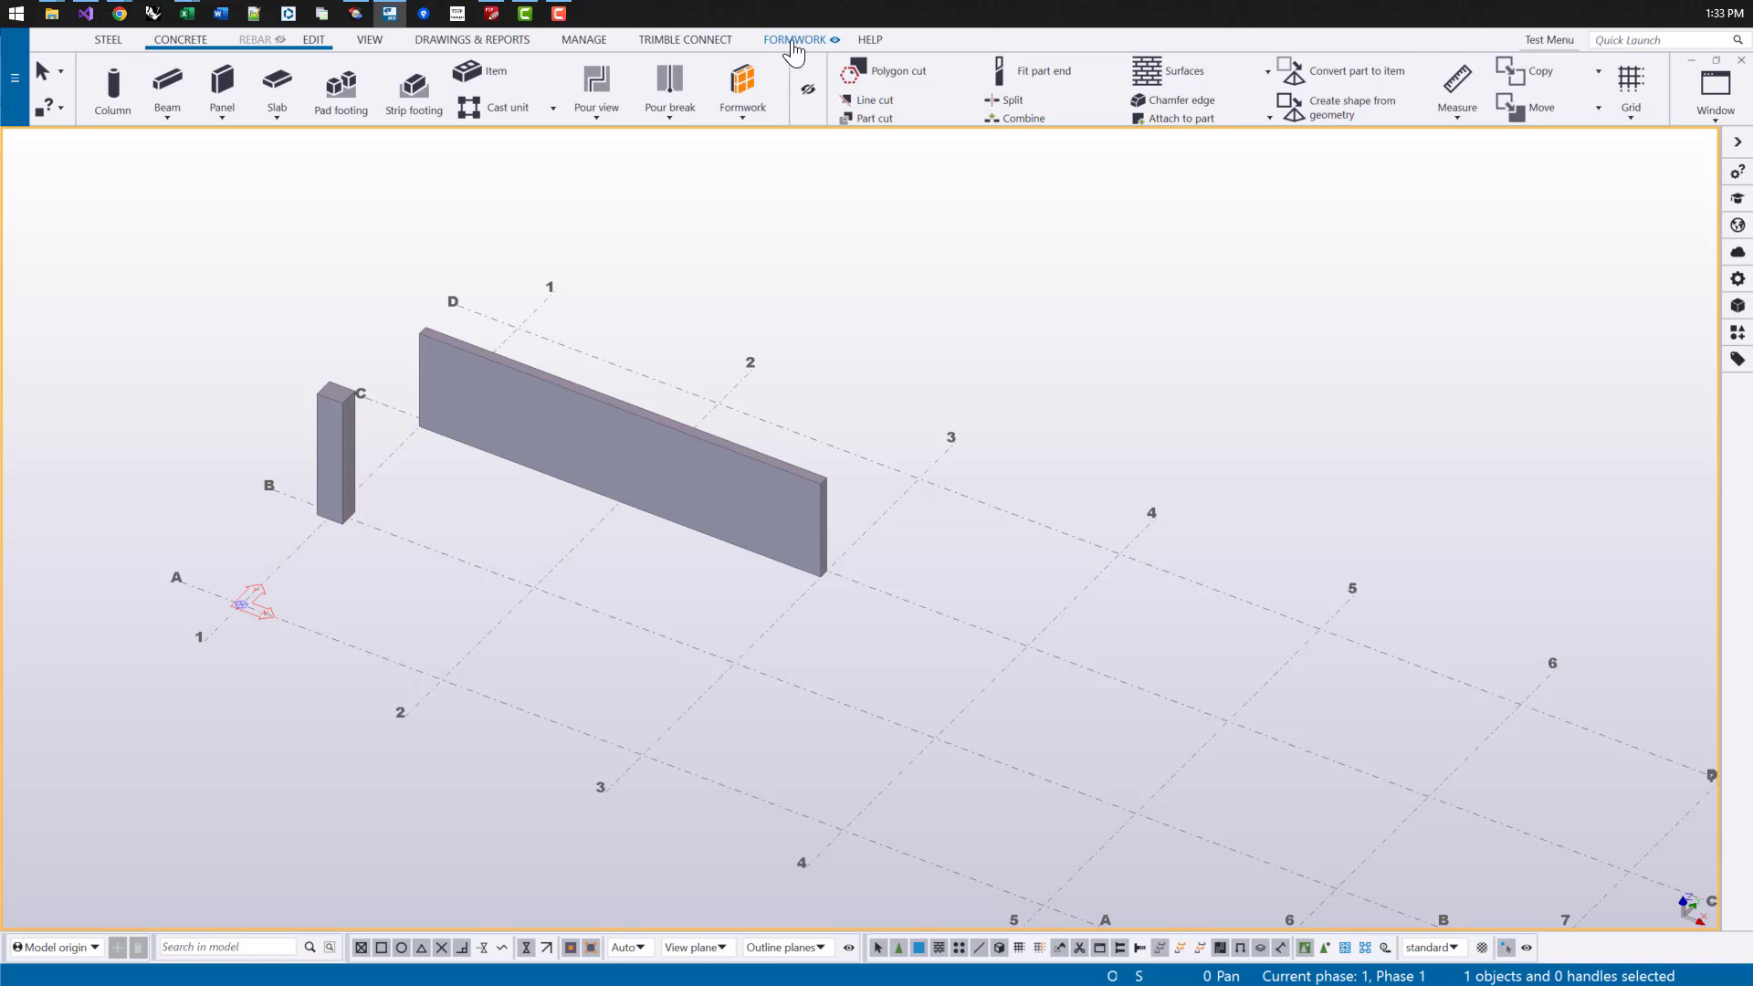
{"action": "left_click", "coordinate": [793, 42]}
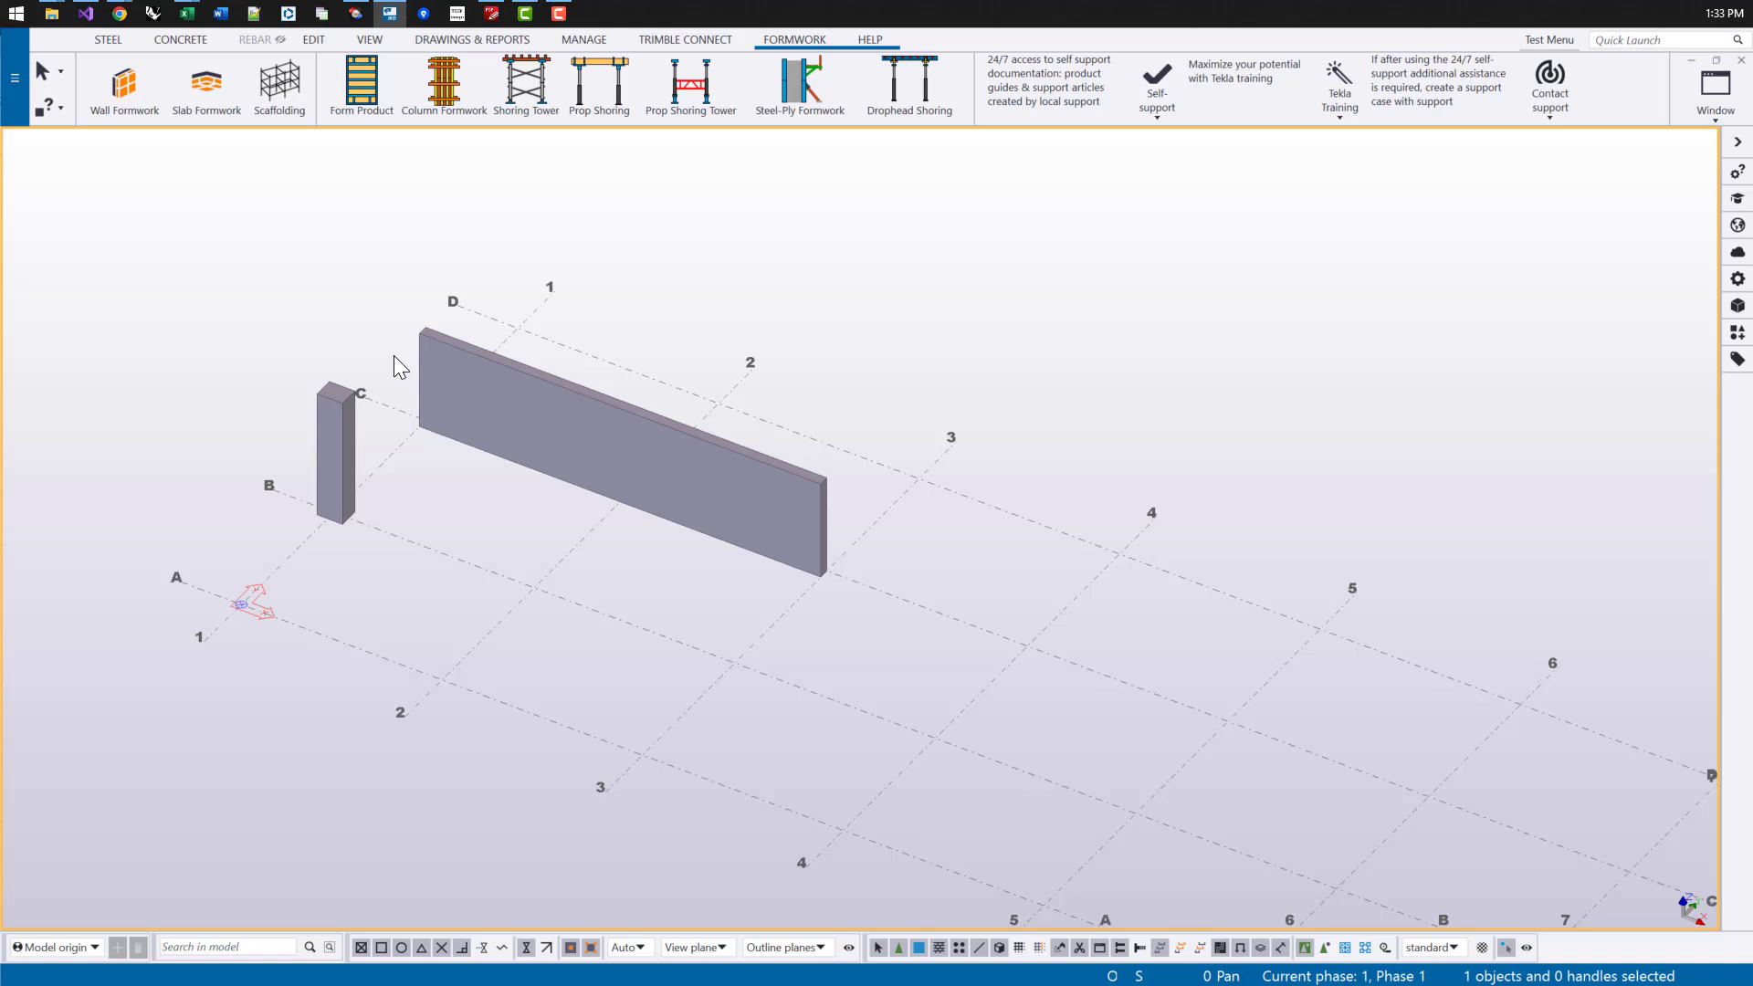
{"action": "scroll", "coordinate": [344, 416], "scroll_direction": "up", "scroll_amount": 2}
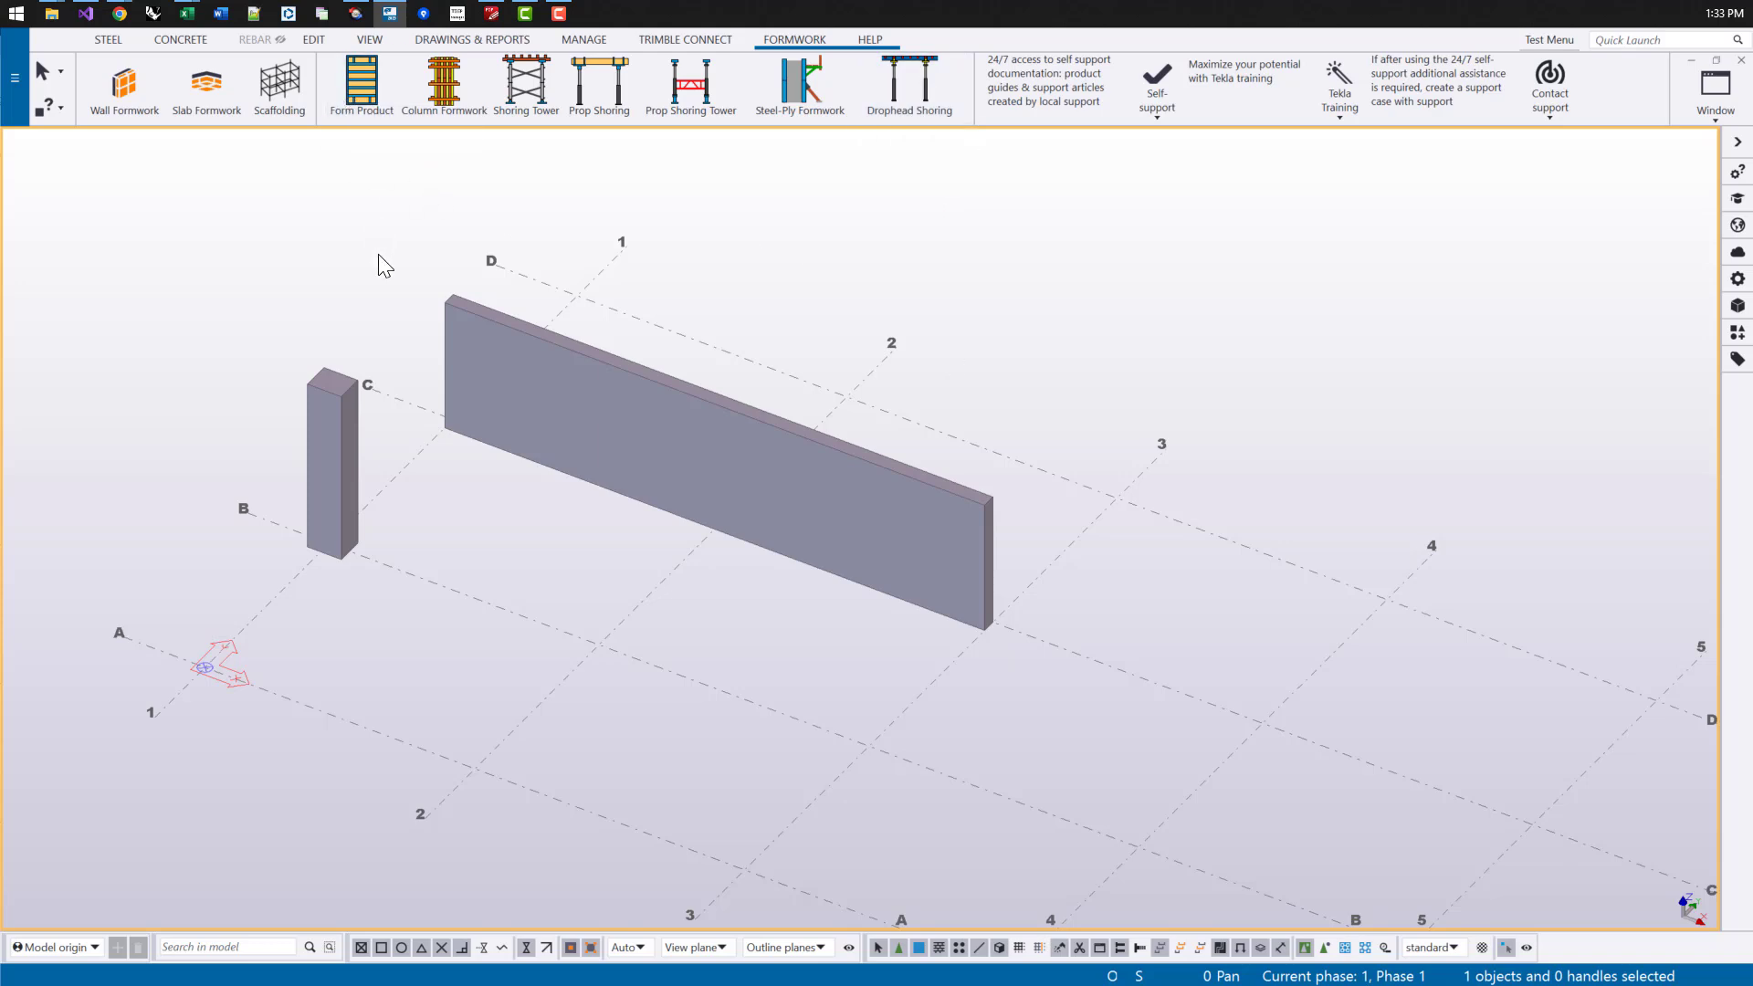
{"action": "left_click", "coordinate": [786, 41]}
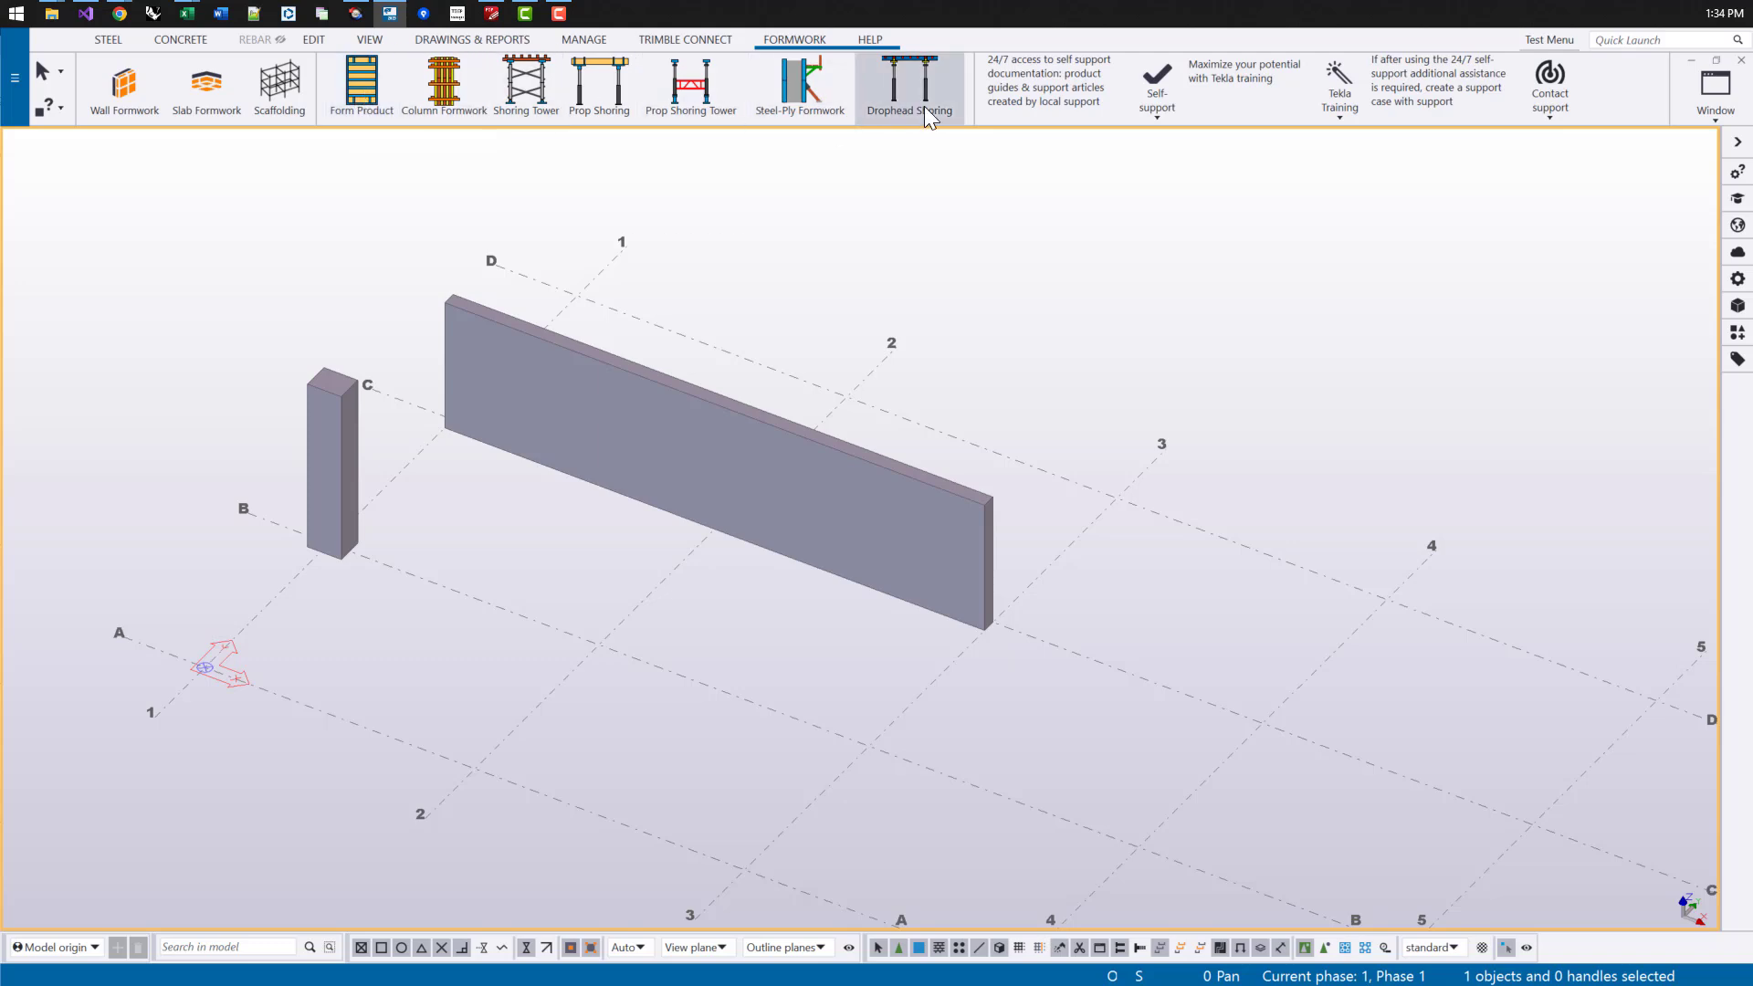
Step: Place a form product panel at the intersection of gridlines A and 1, facing along gridline A
{"action": "left_click", "coordinate": [367, 91]}
{"action": "scroll", "coordinate": [195, 666], "scroll_direction": "up", "scroll_amount": 3}
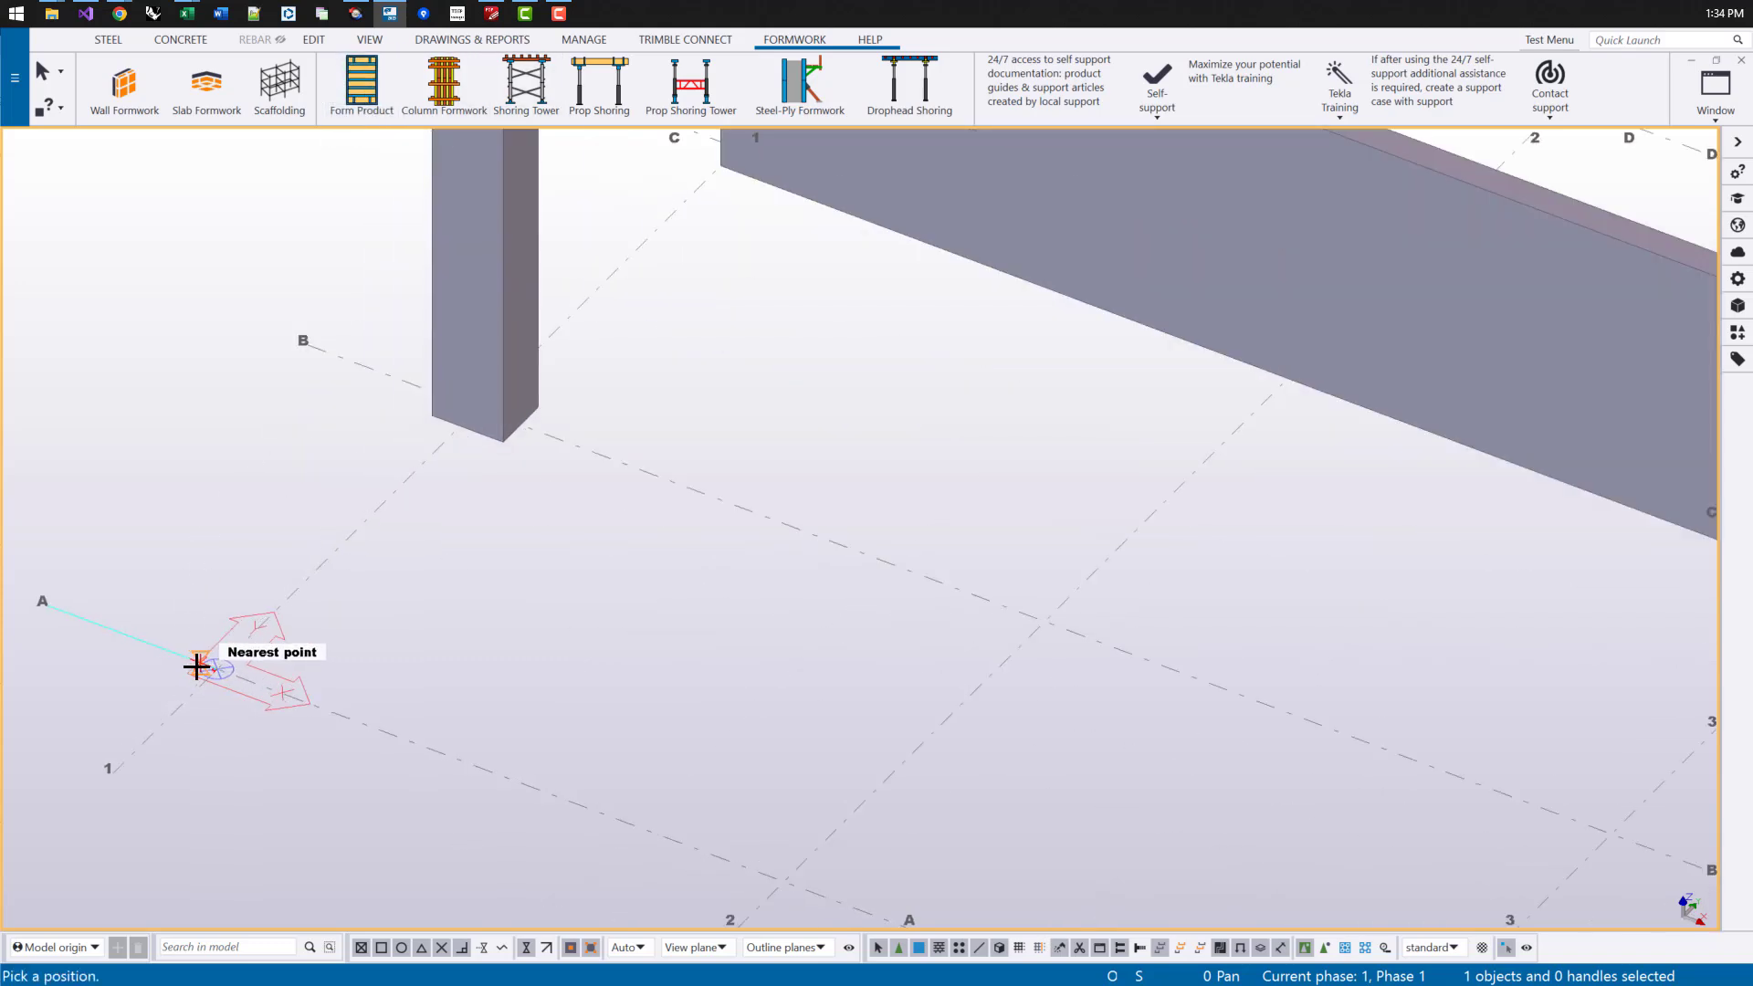
{"action": "scroll", "coordinate": [189, 655], "scroll_direction": "down", "scroll_amount": 4}
{"action": "left_click", "coordinate": [211, 644]}
{"action": "left_click", "coordinate": [333, 642]}
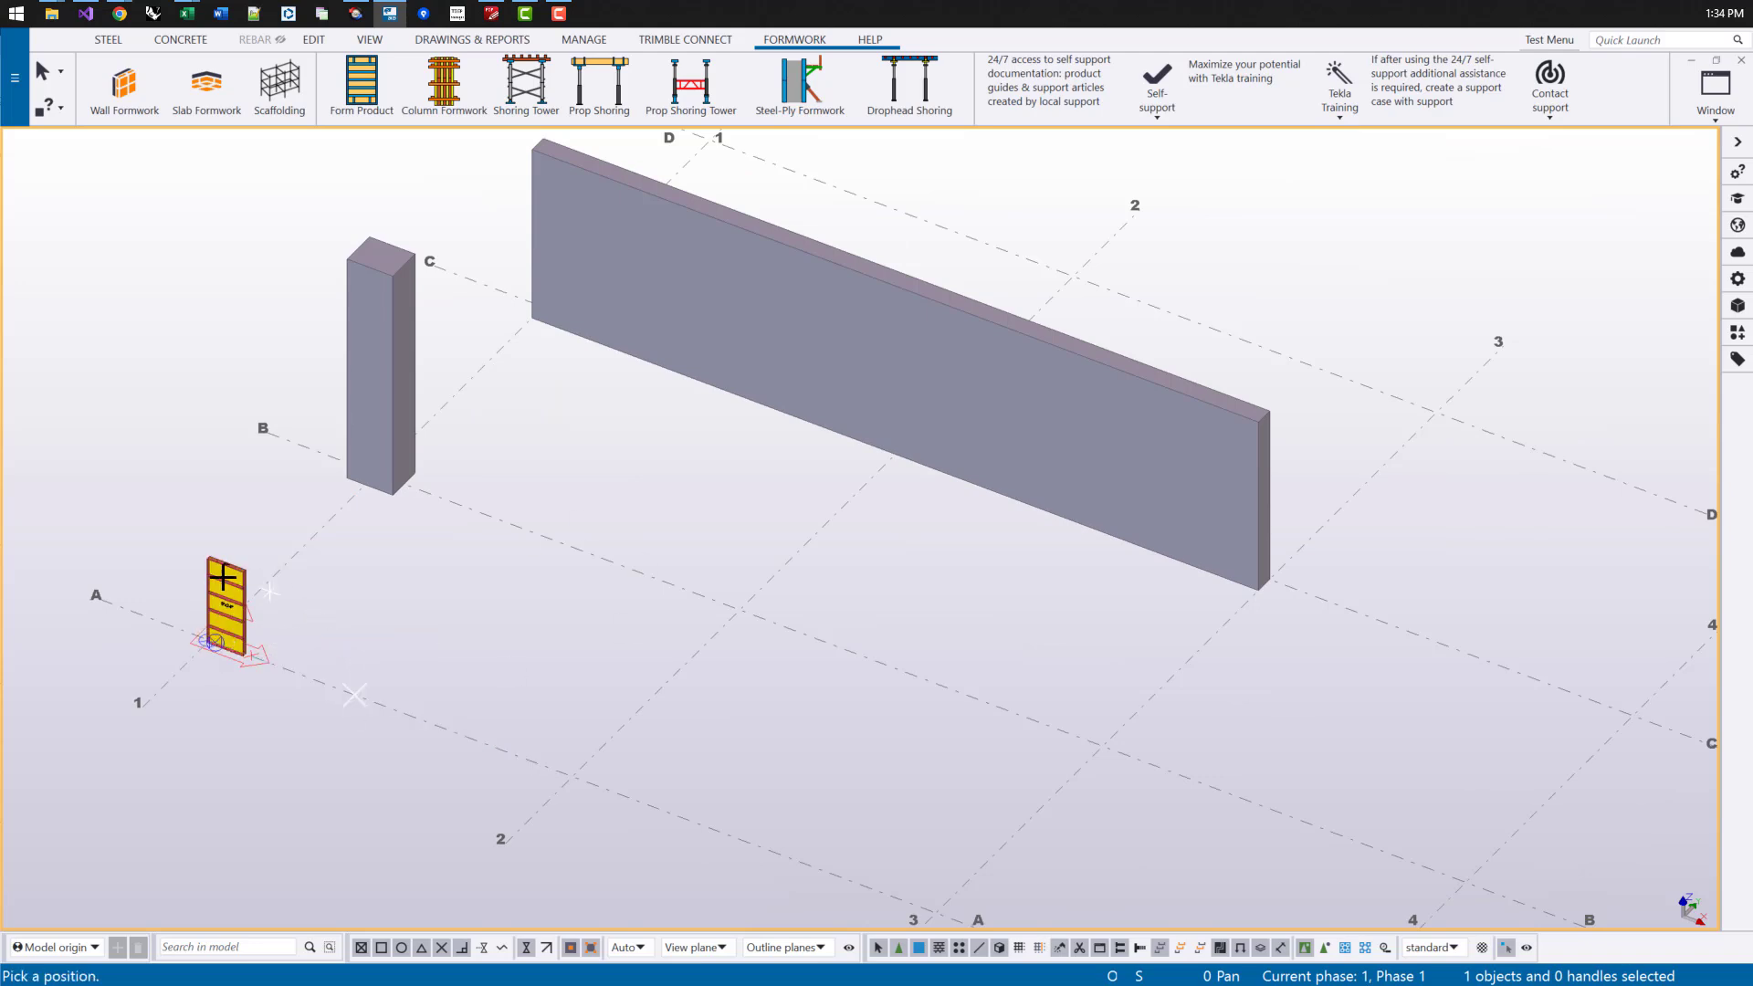
{"action": "scroll", "coordinate": [273, 543], "scroll_direction": "up", "scroll_amount": 3}
{"action": "right_click", "coordinate": [305, 530]}
{"action": "left_click", "coordinate": [333, 541]}
Step: Copy the form panel twice toward gridline B, spacing the copies about 2'-0" apart
{"action": "scroll", "coordinate": [265, 712], "scroll_direction": "up", "scroll_amount": 3}
{"action": "left_click", "coordinate": [297, 744]}
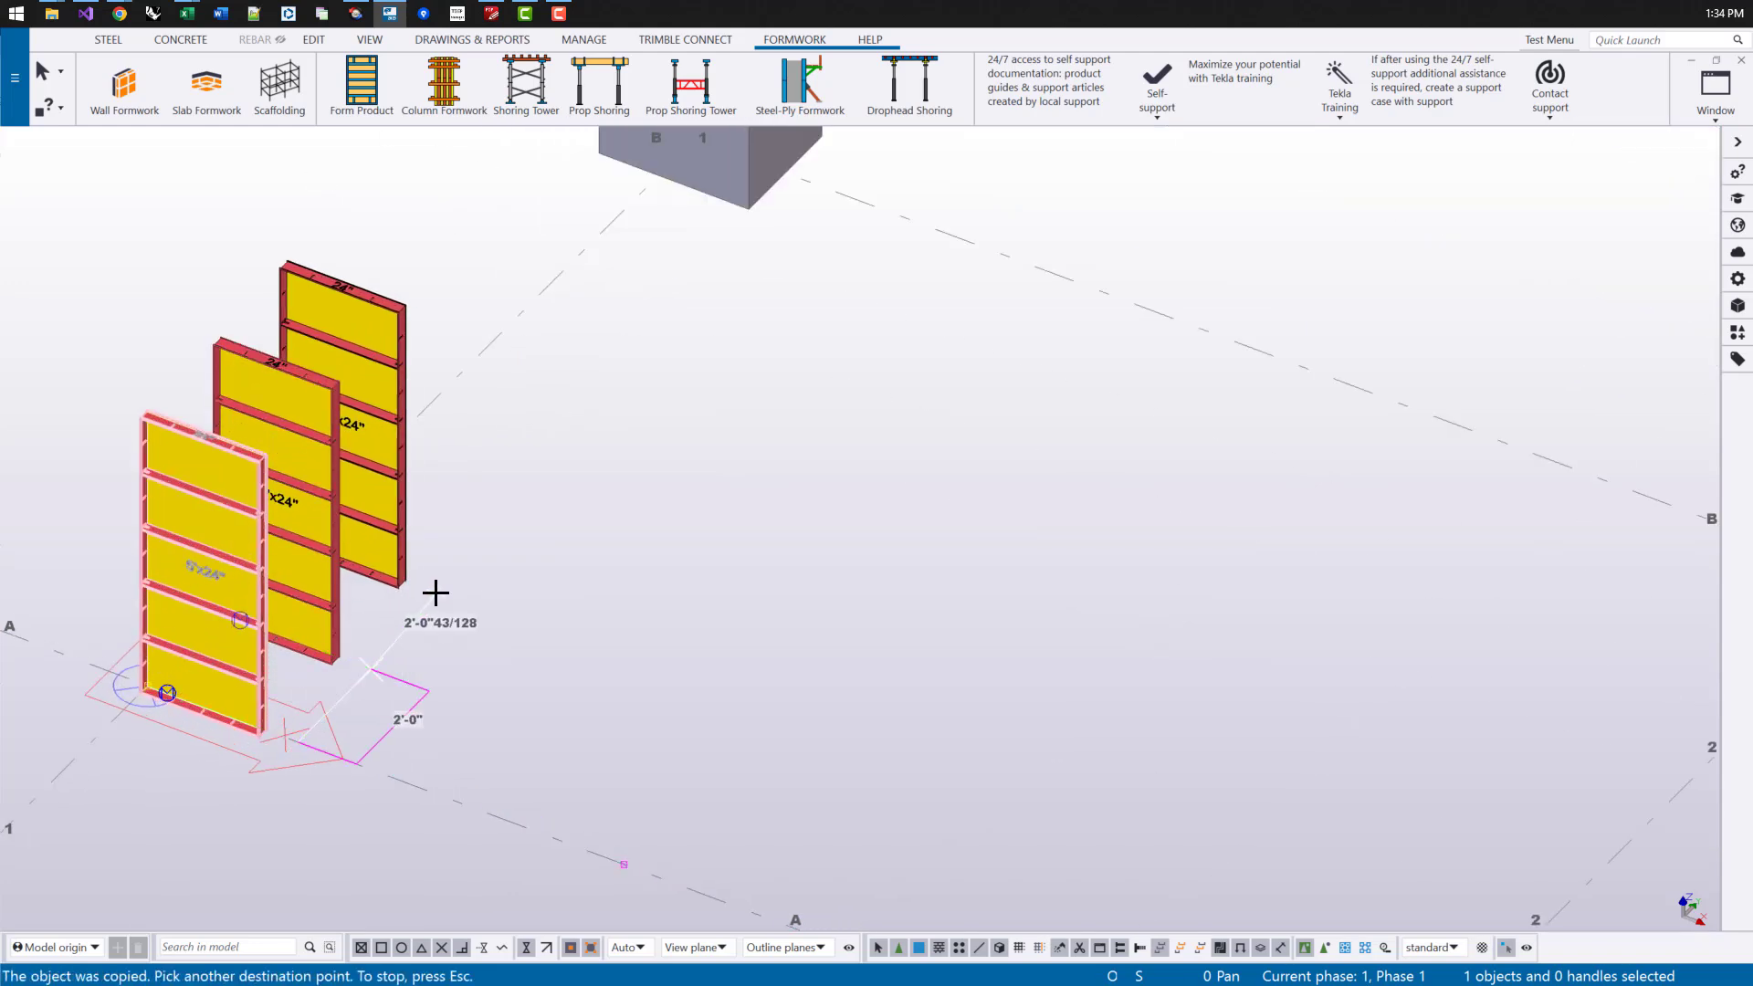
{"action": "left_click", "coordinate": [443, 598]}
{"action": "scroll", "coordinate": [463, 495], "scroll_direction": "down", "scroll_amount": 3}
{"action": "right_click", "coordinate": [510, 450]}
{"action": "left_click", "coordinate": [538, 461]}
Step: For the front panel, choose supplier PERI, family DOMINO, group PANEL and product D 250x100 in the formwork product settings
{"action": "scroll", "coordinate": [327, 544], "scroll_direction": "up", "scroll_amount": 2}
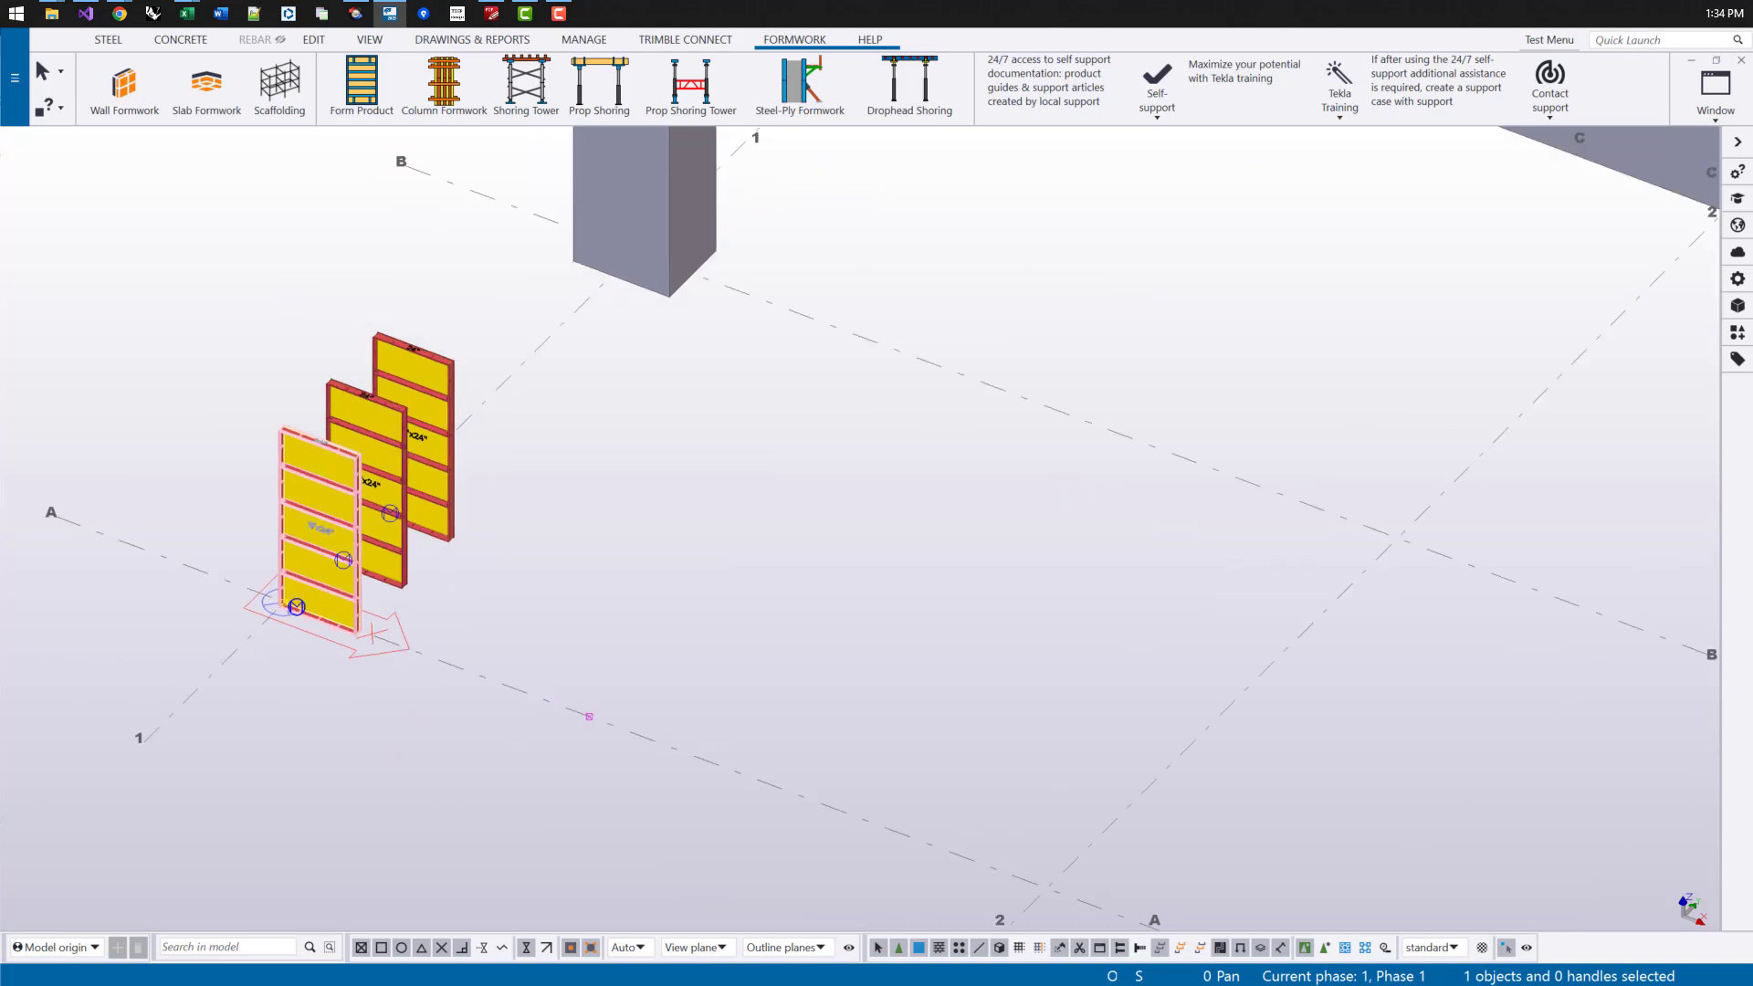
{"action": "left_click_drag", "start_coordinate": [0, 470], "coordinate": [977, 236]}
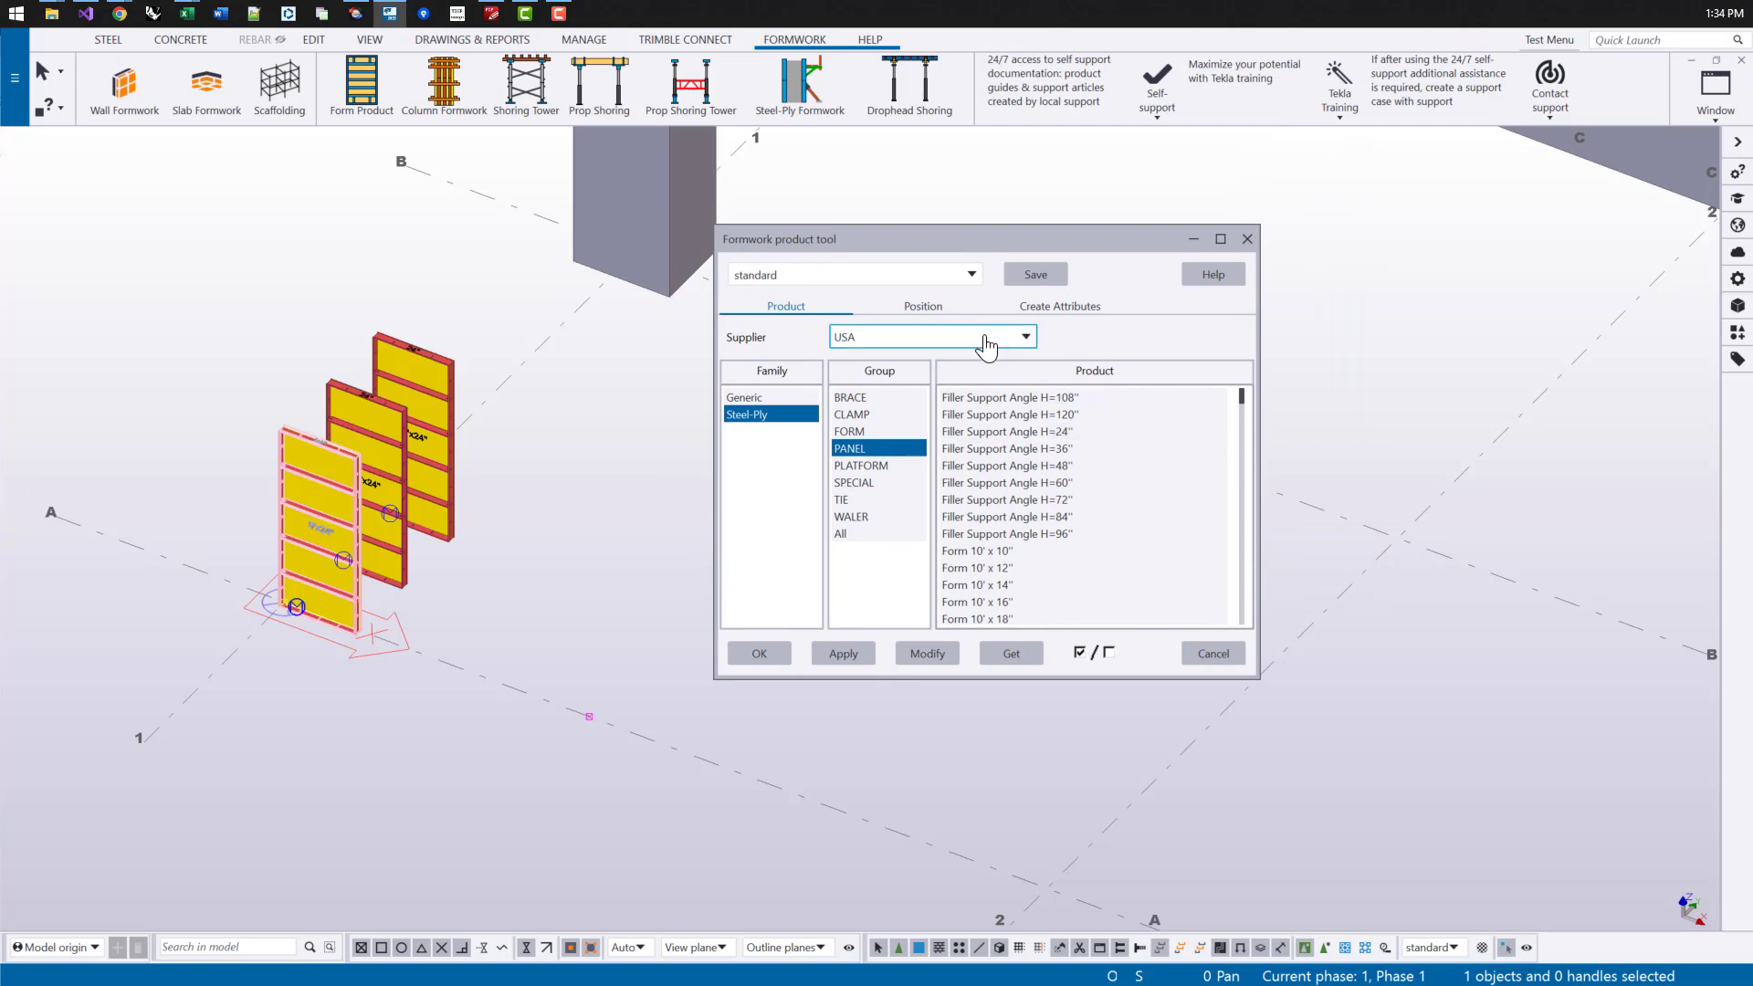
{"action": "left_click", "coordinate": [896, 345]}
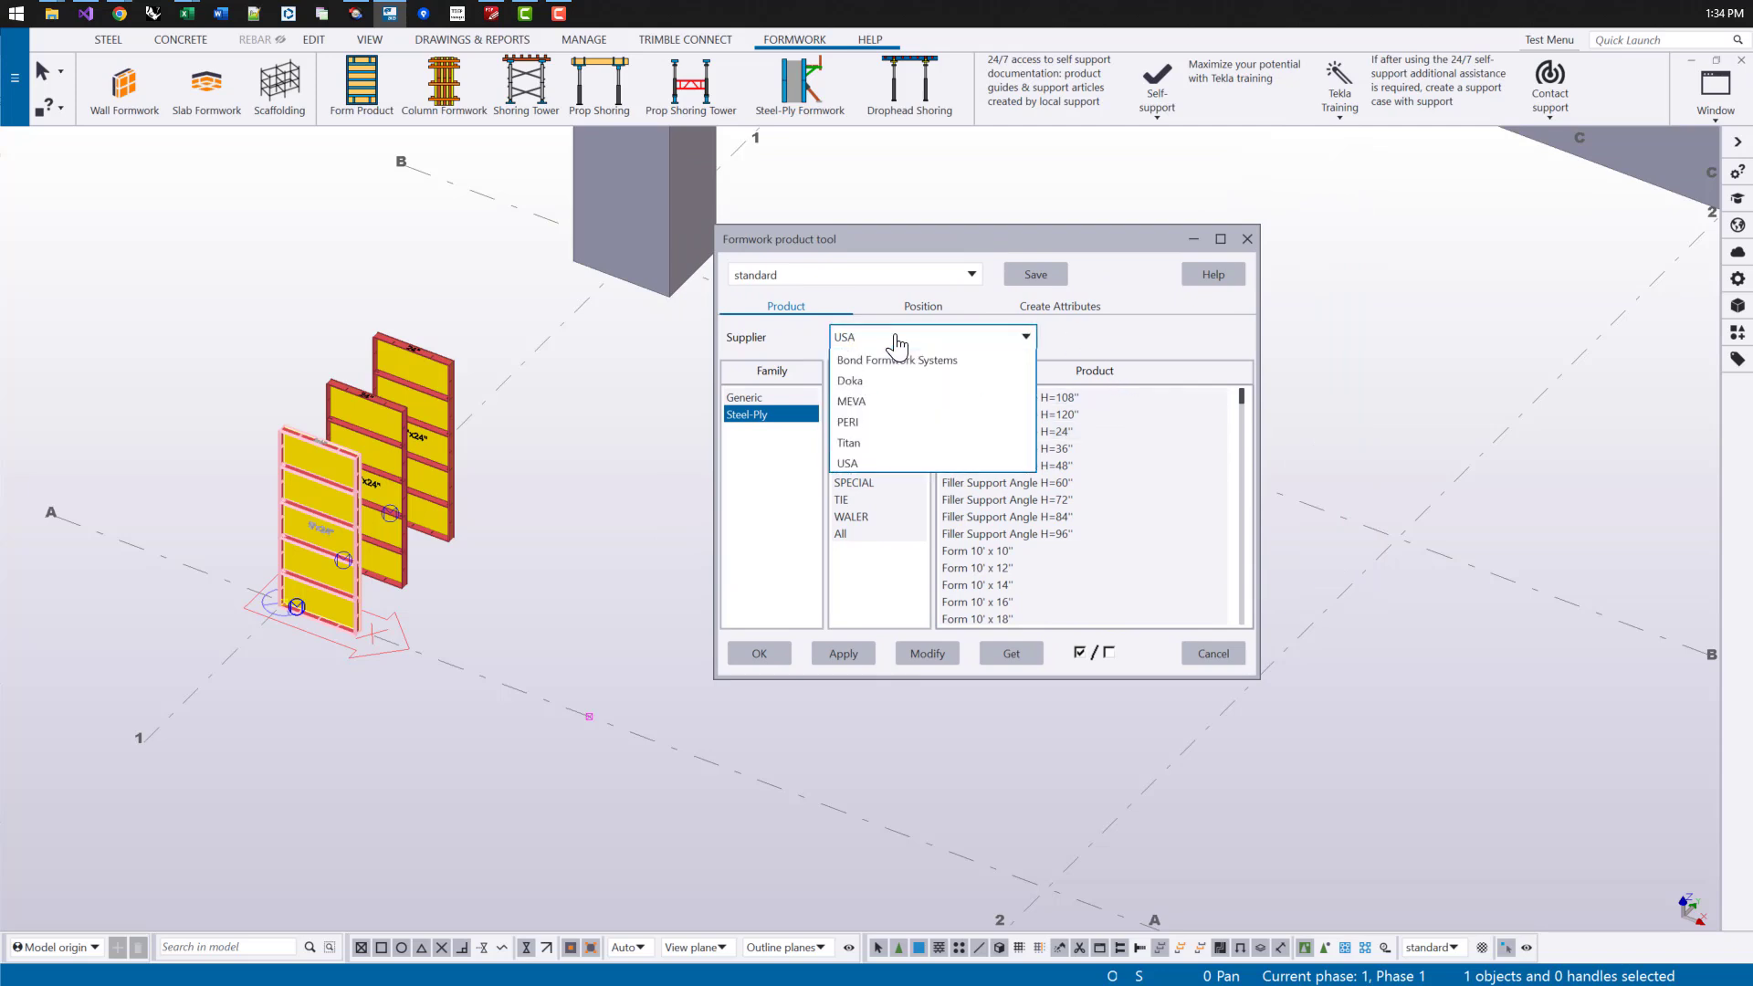
{"action": "left_click", "coordinate": [867, 420]}
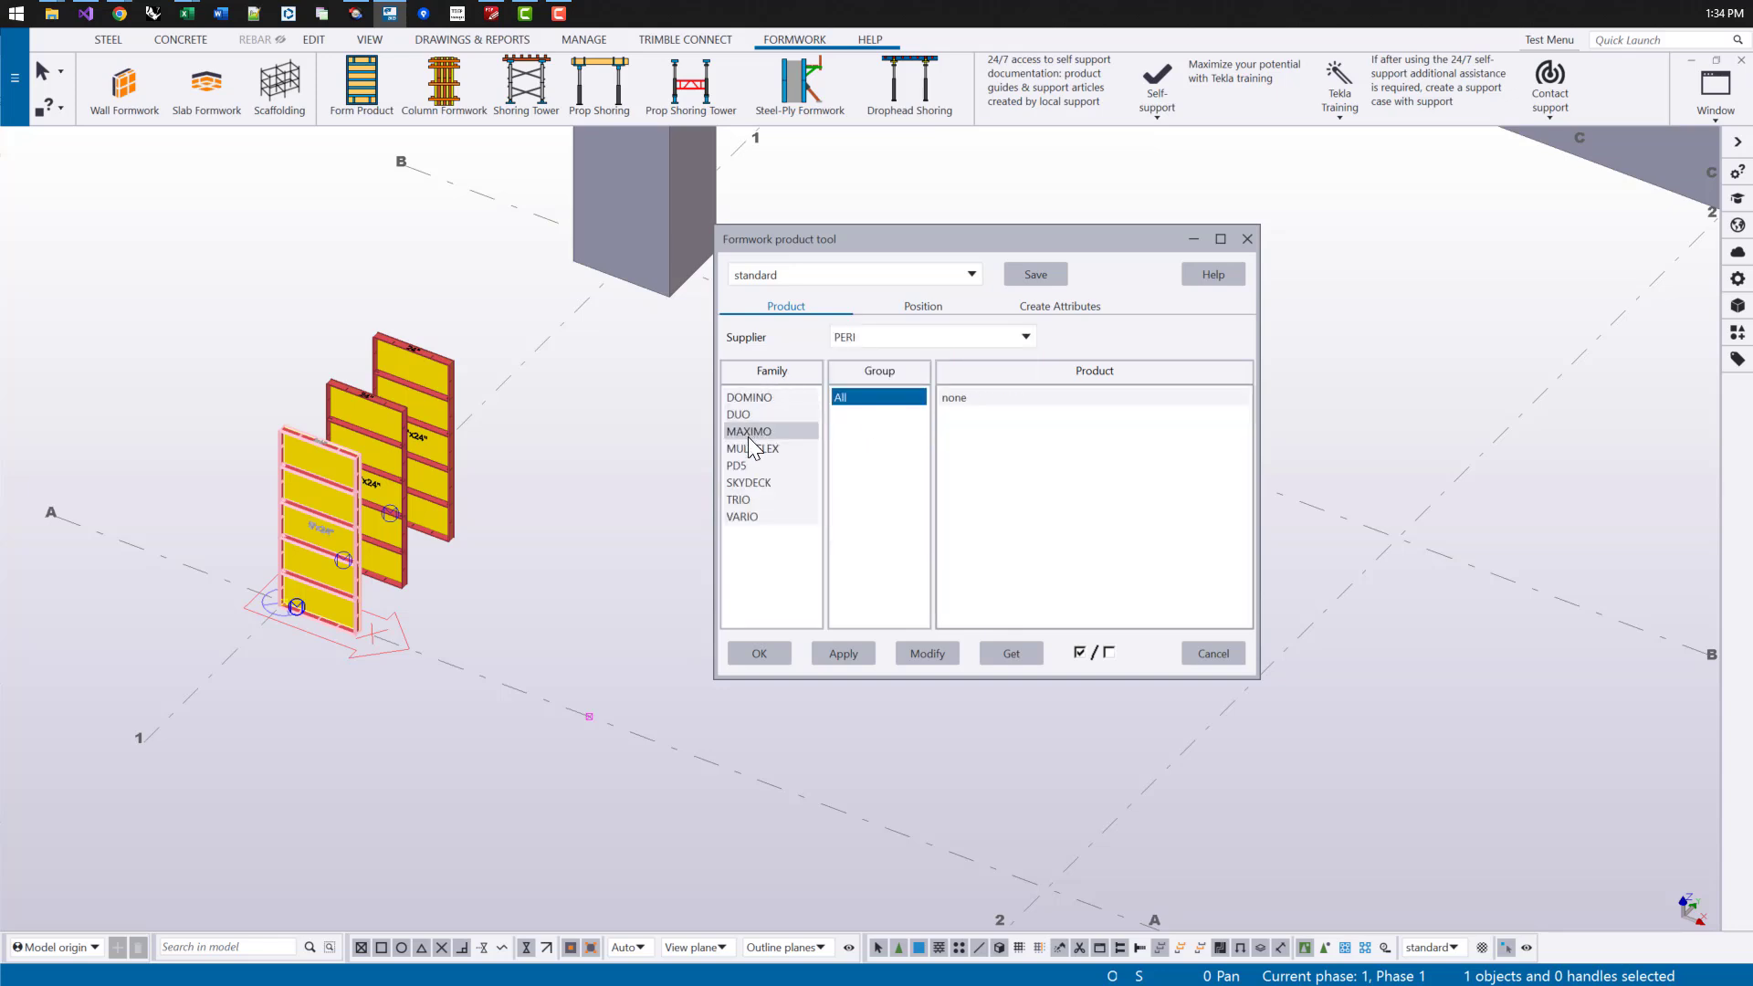
{"action": "left_click", "coordinate": [763, 396]}
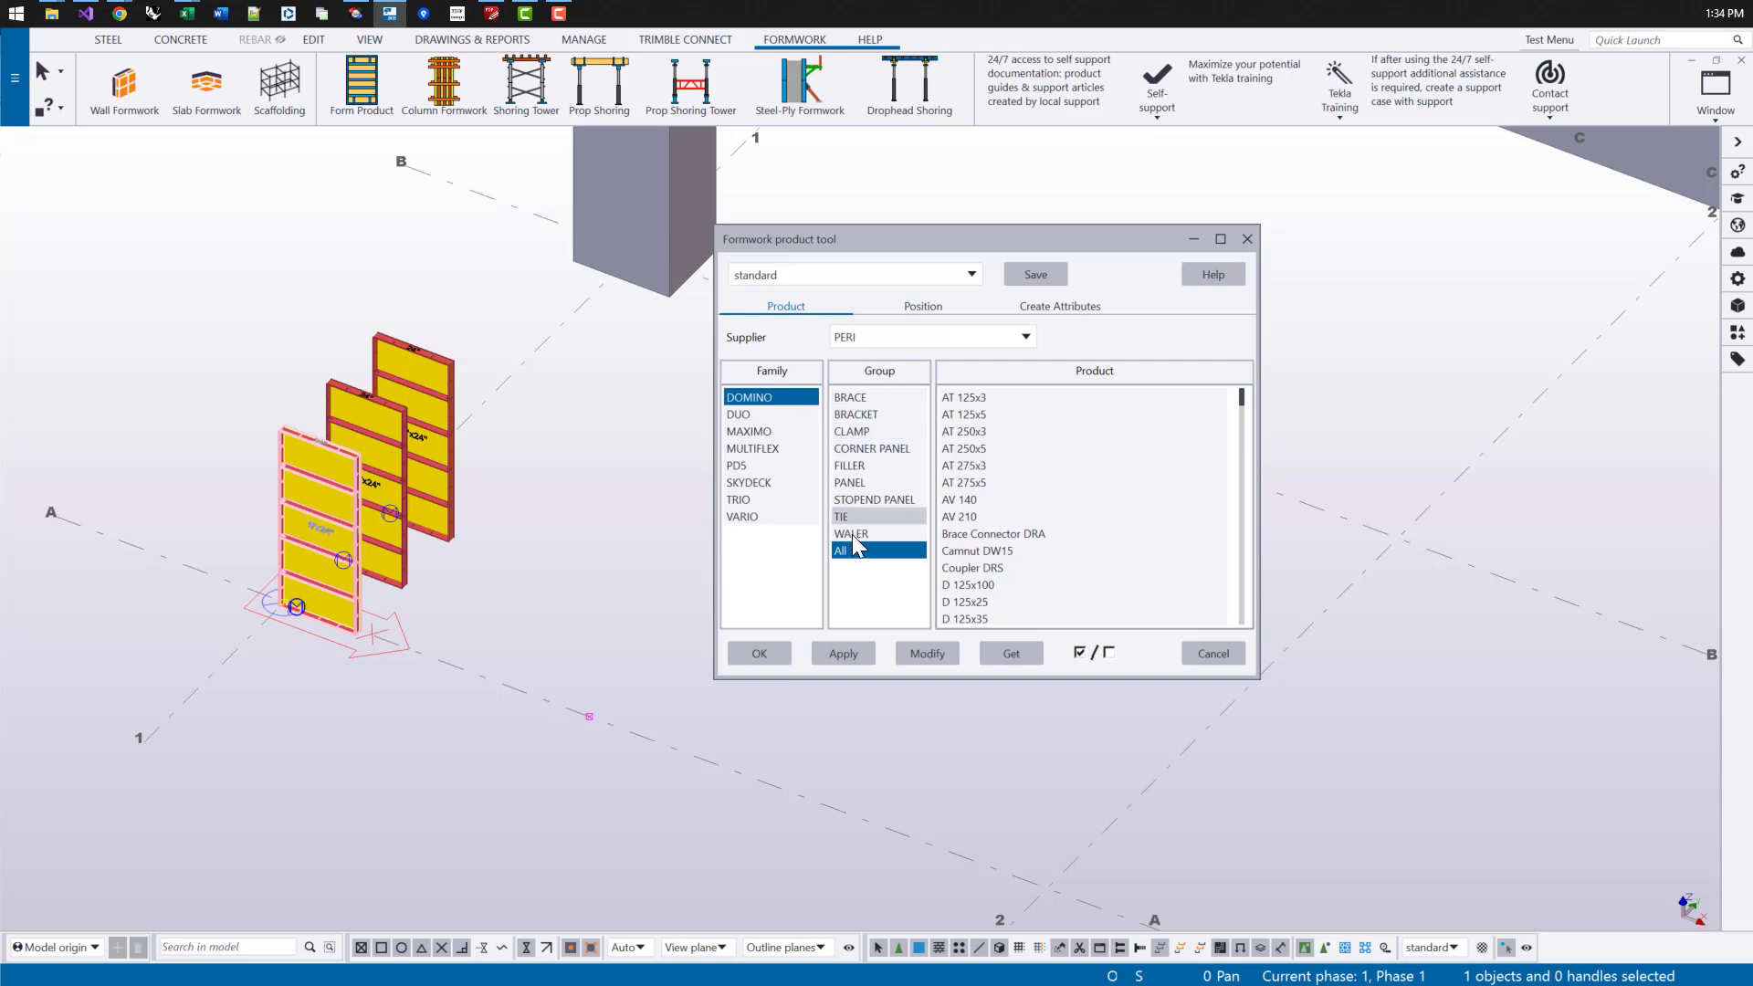
{"action": "left_click", "coordinate": [863, 484]}
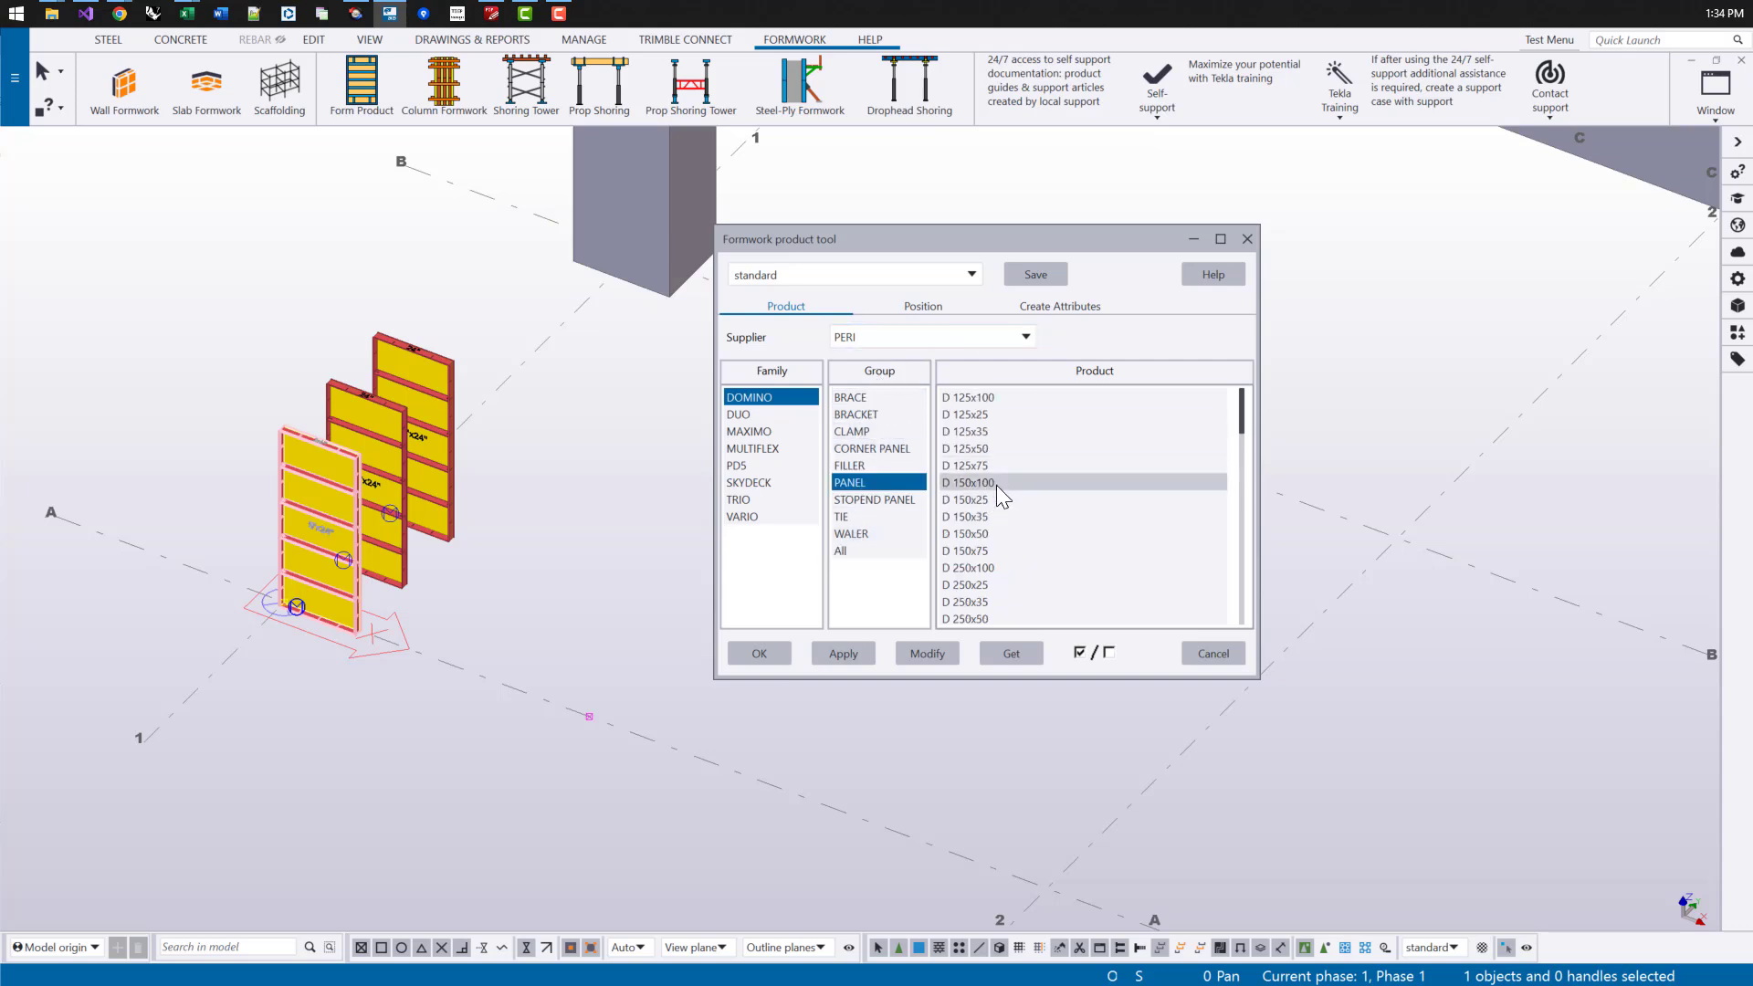
{"action": "left_click", "coordinate": [977, 570]}
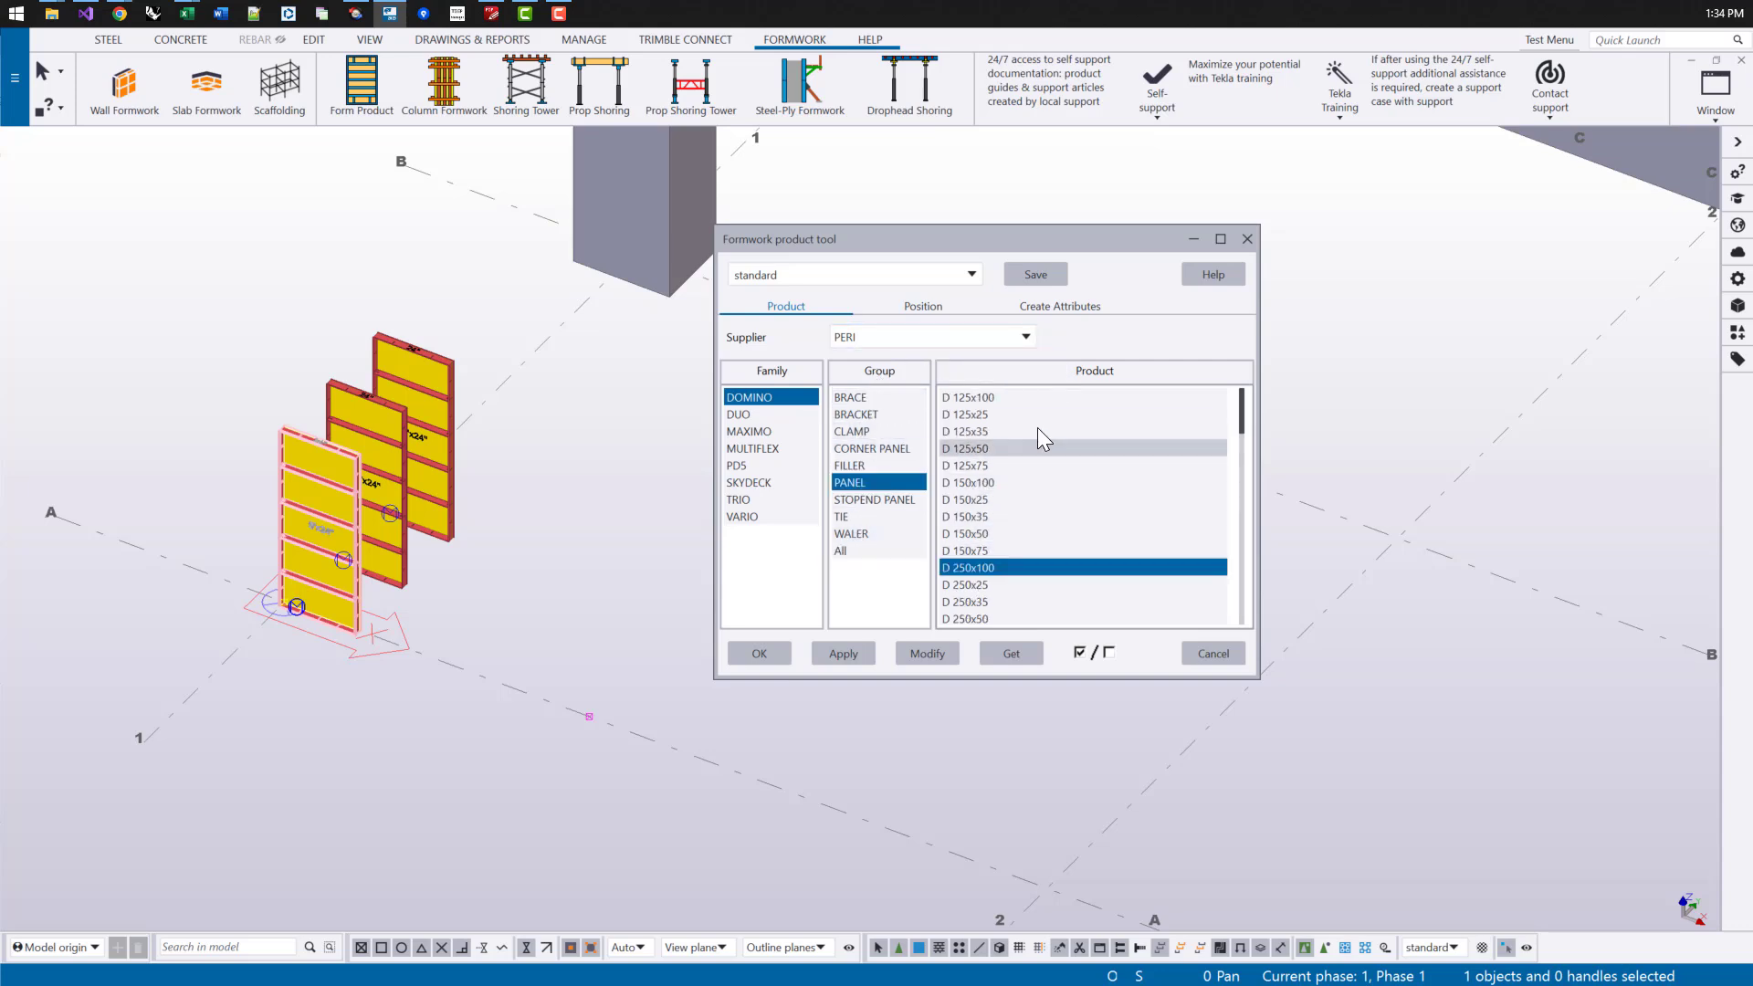
{"action": "left_click", "coordinate": [990, 566]}
Step: Apply the D 250x100 product to the front panel, and undo that modification
{"action": "left_click", "coordinate": [927, 654]}
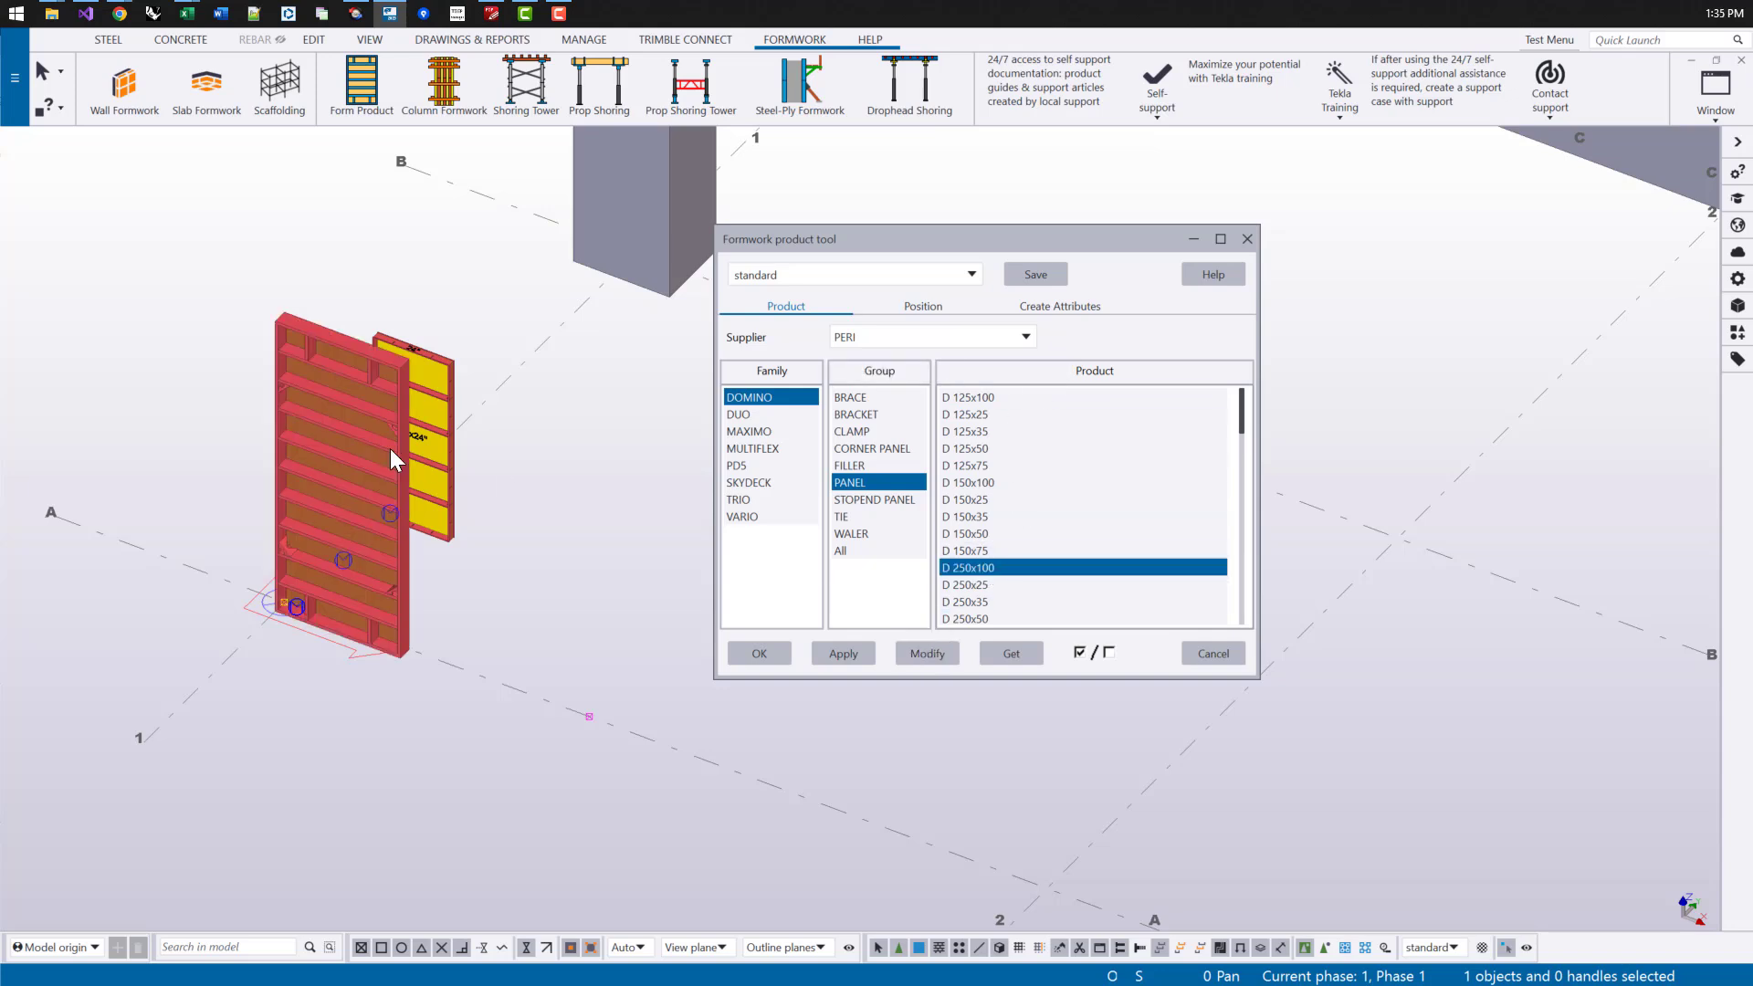
{"action": "scroll", "coordinate": [359, 479], "scroll_direction": "up", "scroll_amount": 2}
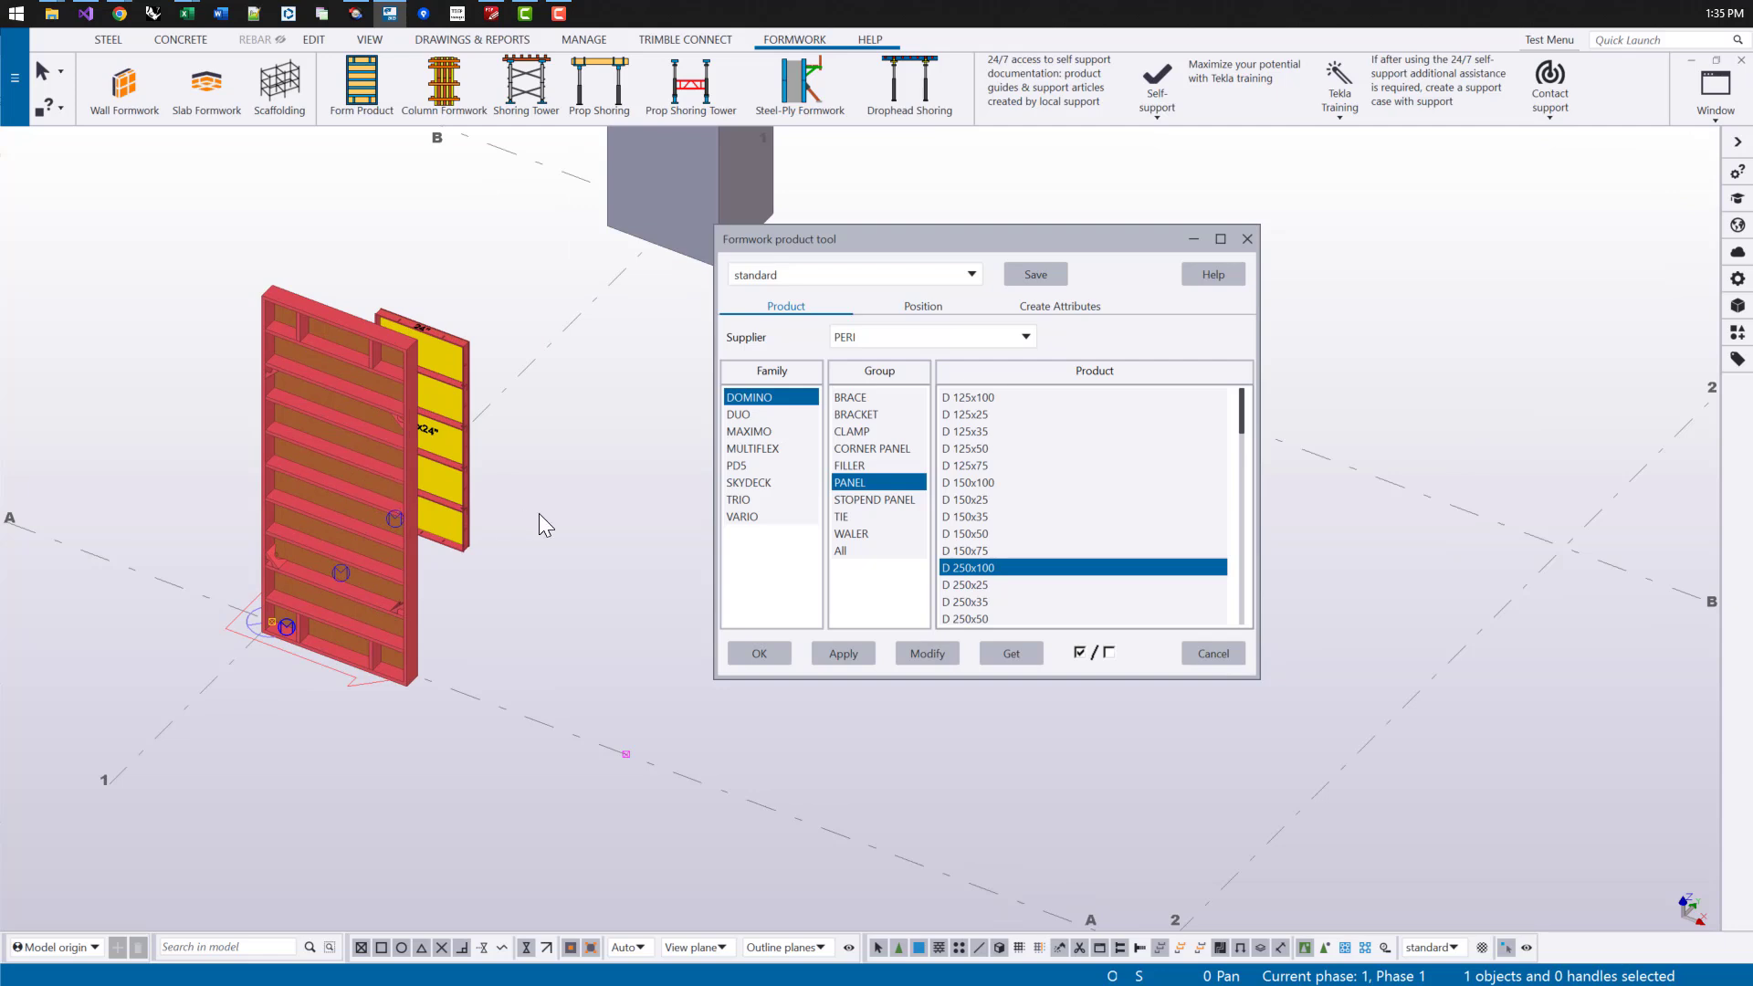
{"action": "scroll", "coordinate": [525, 515], "scroll_direction": "up", "scroll_amount": 1}
{"action": "key", "text": "ctrl+z"}
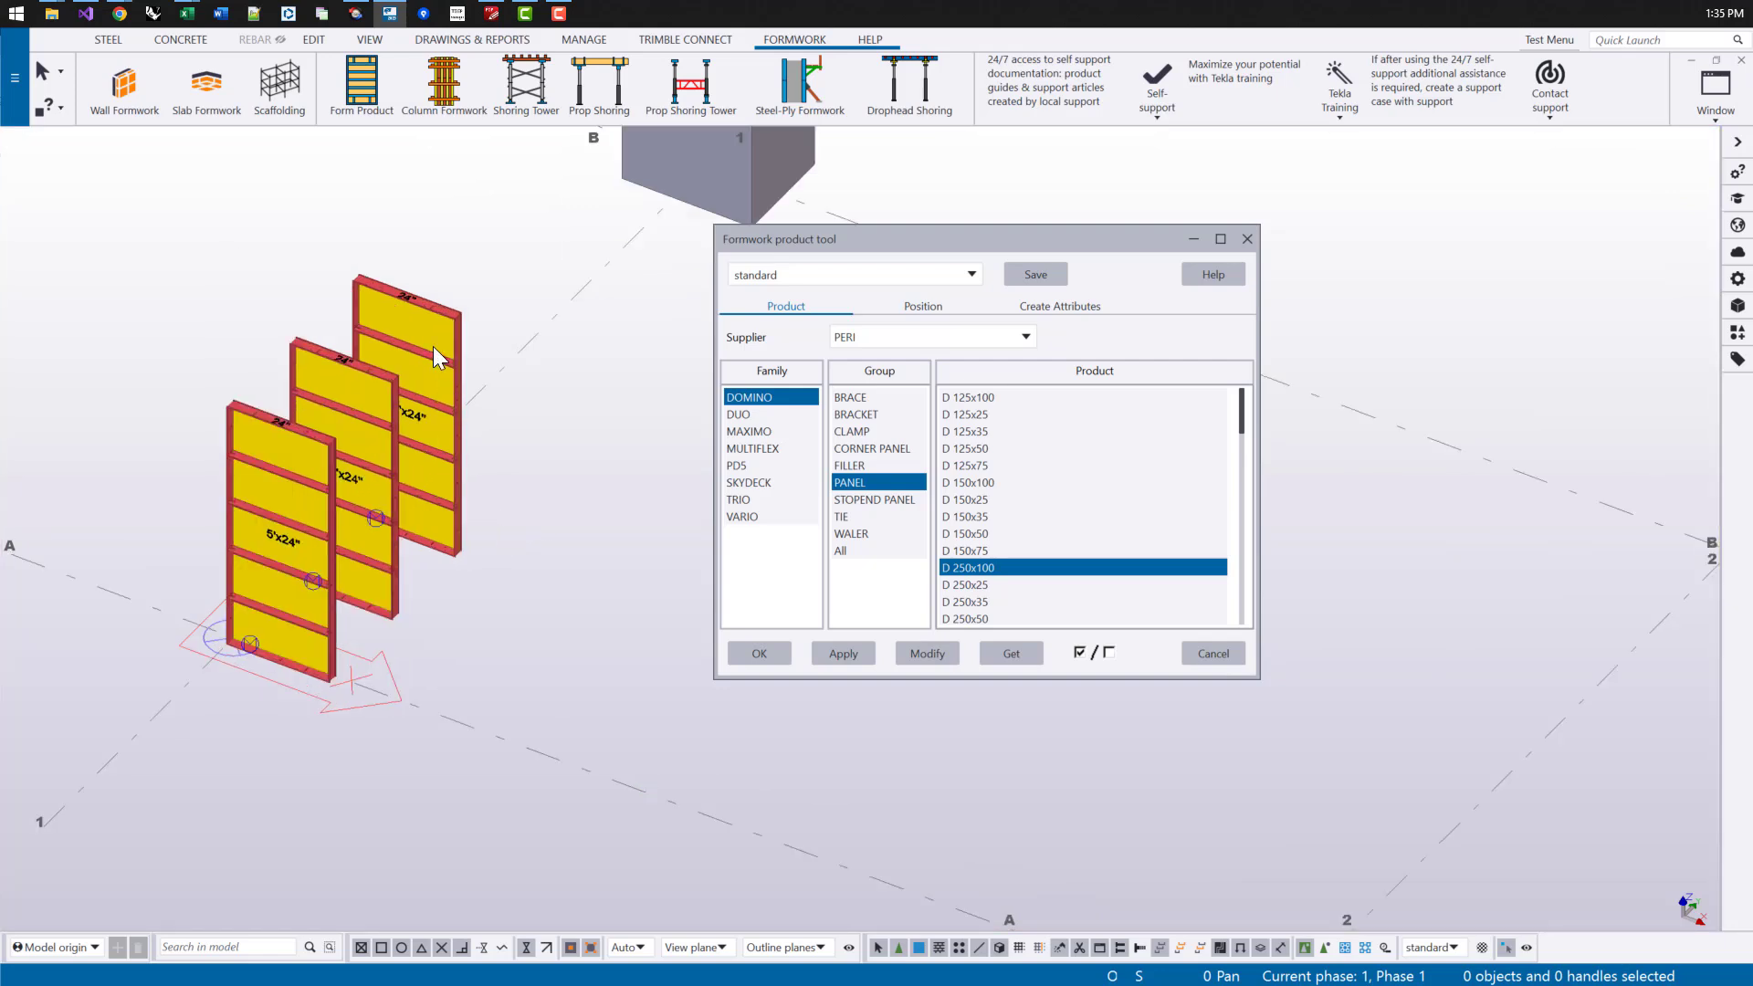
Step: Change the rear panel, nearest gridline B, to the PERI DOMINO D 250x100 product
{"action": "left_click", "coordinate": [438, 356]}
{"action": "left_click", "coordinate": [928, 653]}
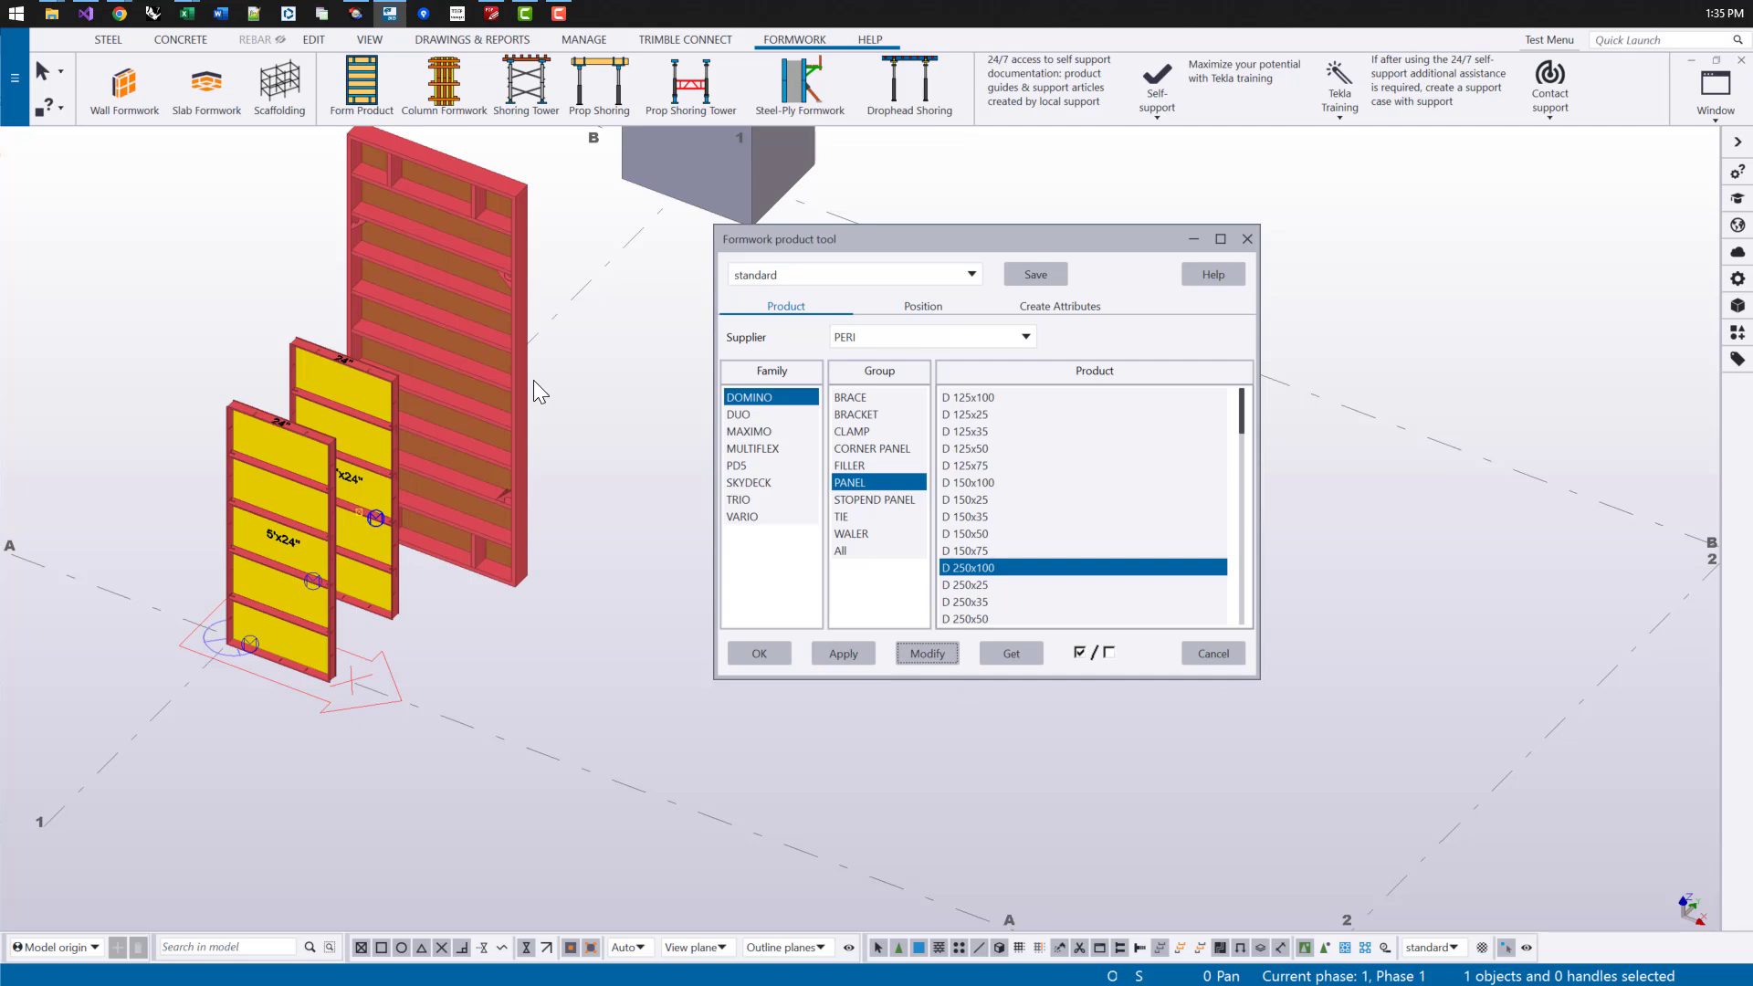
{"action": "middle_click_drag", "start_coordinate": [533, 380], "coordinate": [433, 411]}
Step: Select the middle yellow panel and load its current properties into the formwork product settings
{"action": "left_click", "coordinate": [297, 480]}
{"action": "left_click", "coordinate": [1009, 655]}
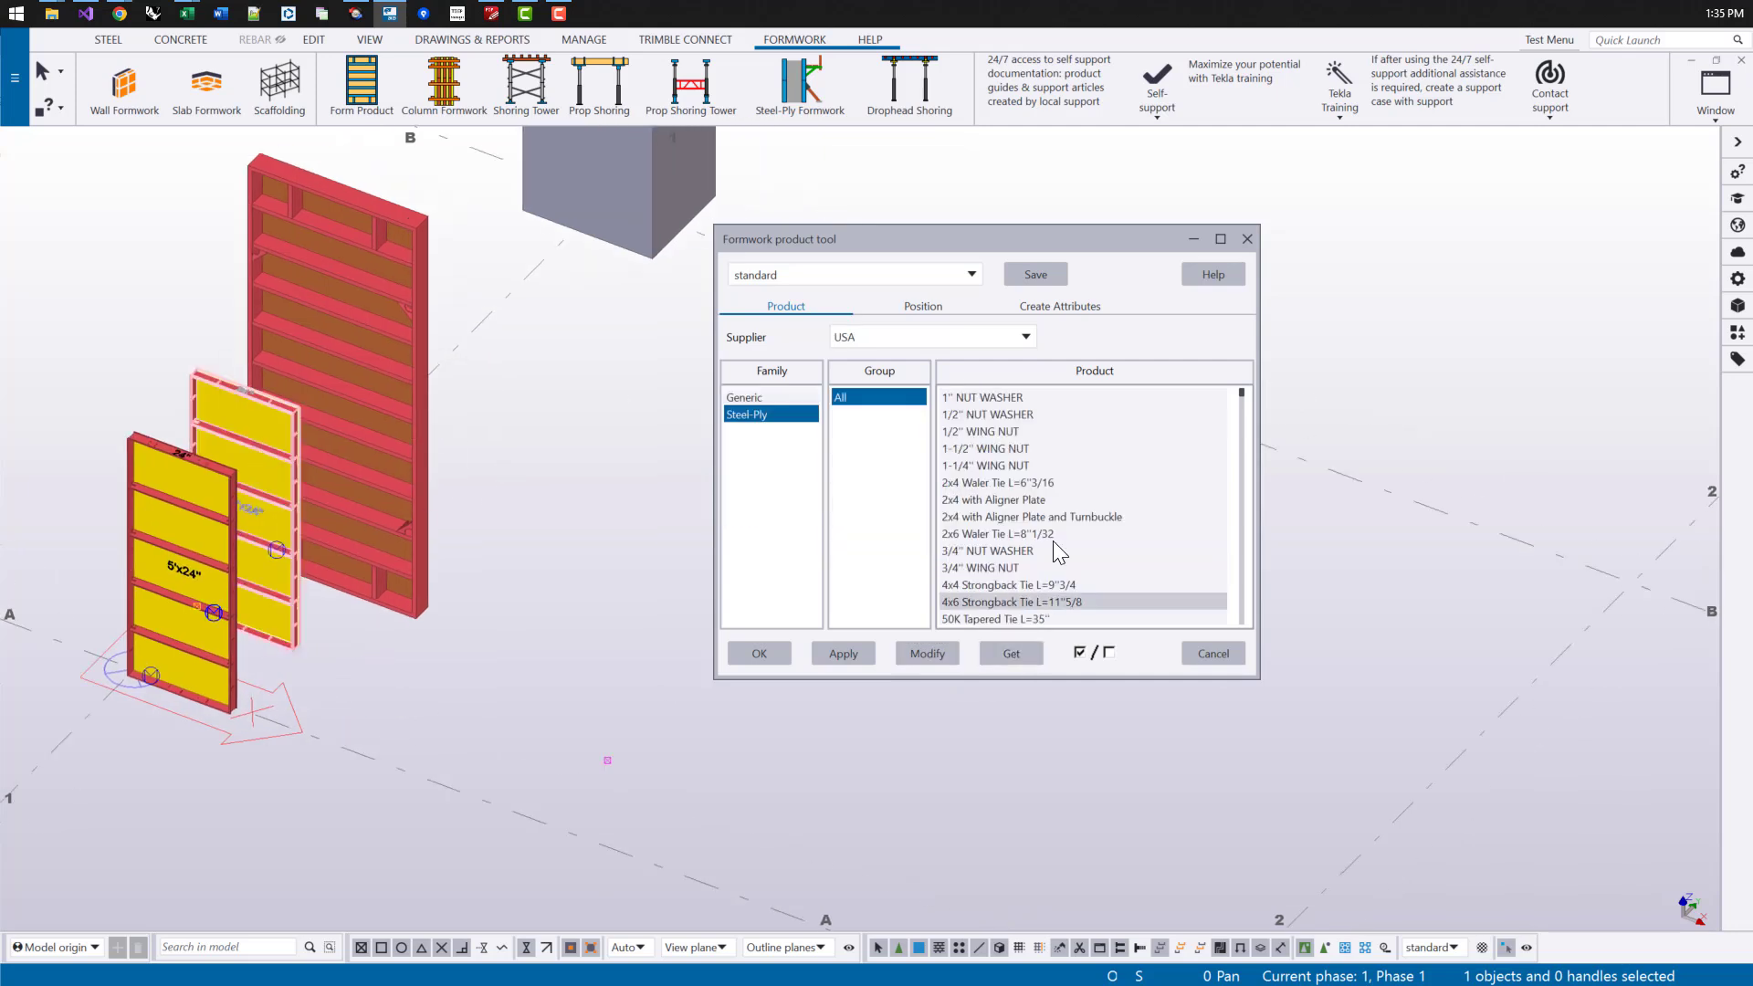
{"action": "middle_click_drag", "start_coordinate": [315, 504], "coordinate": [254, 439]}
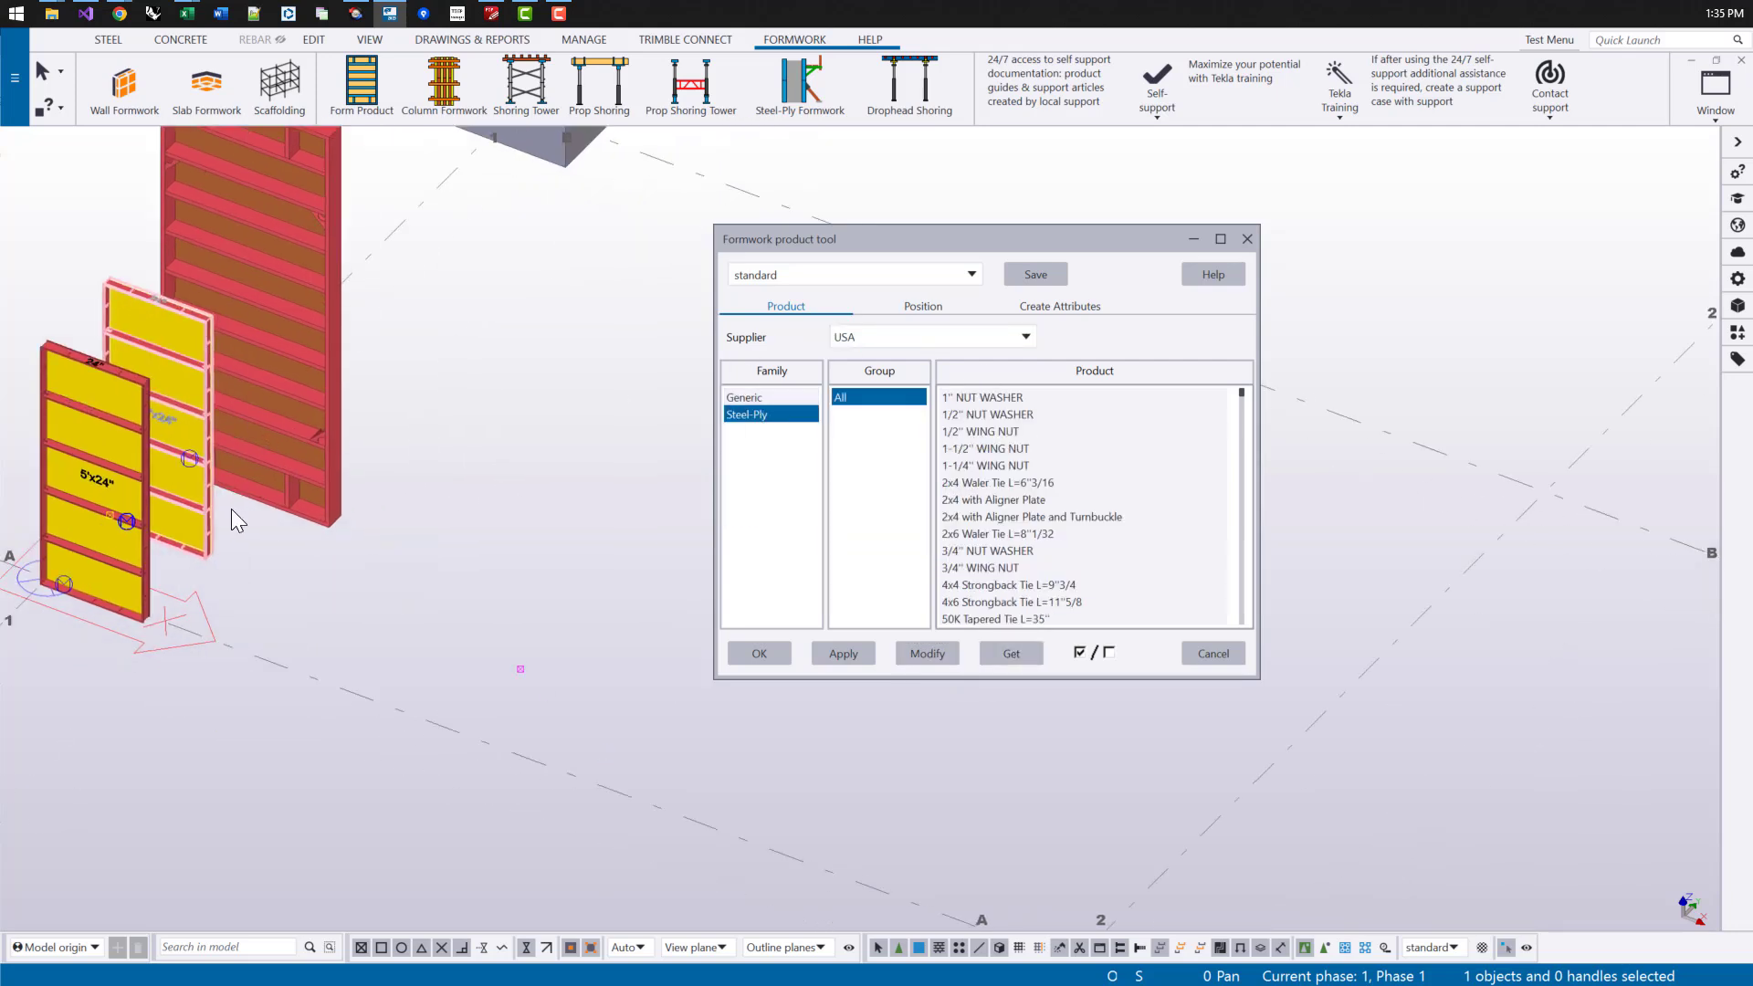
{"action": "scroll", "coordinate": [221, 514], "scroll_direction": "down", "scroll_amount": 2}
{"action": "middle_click_drag", "start_coordinate": [222, 515], "coordinate": [280, 521]}
{"action": "scroll", "coordinate": [215, 496], "scroll_direction": "up", "scroll_amount": 2}
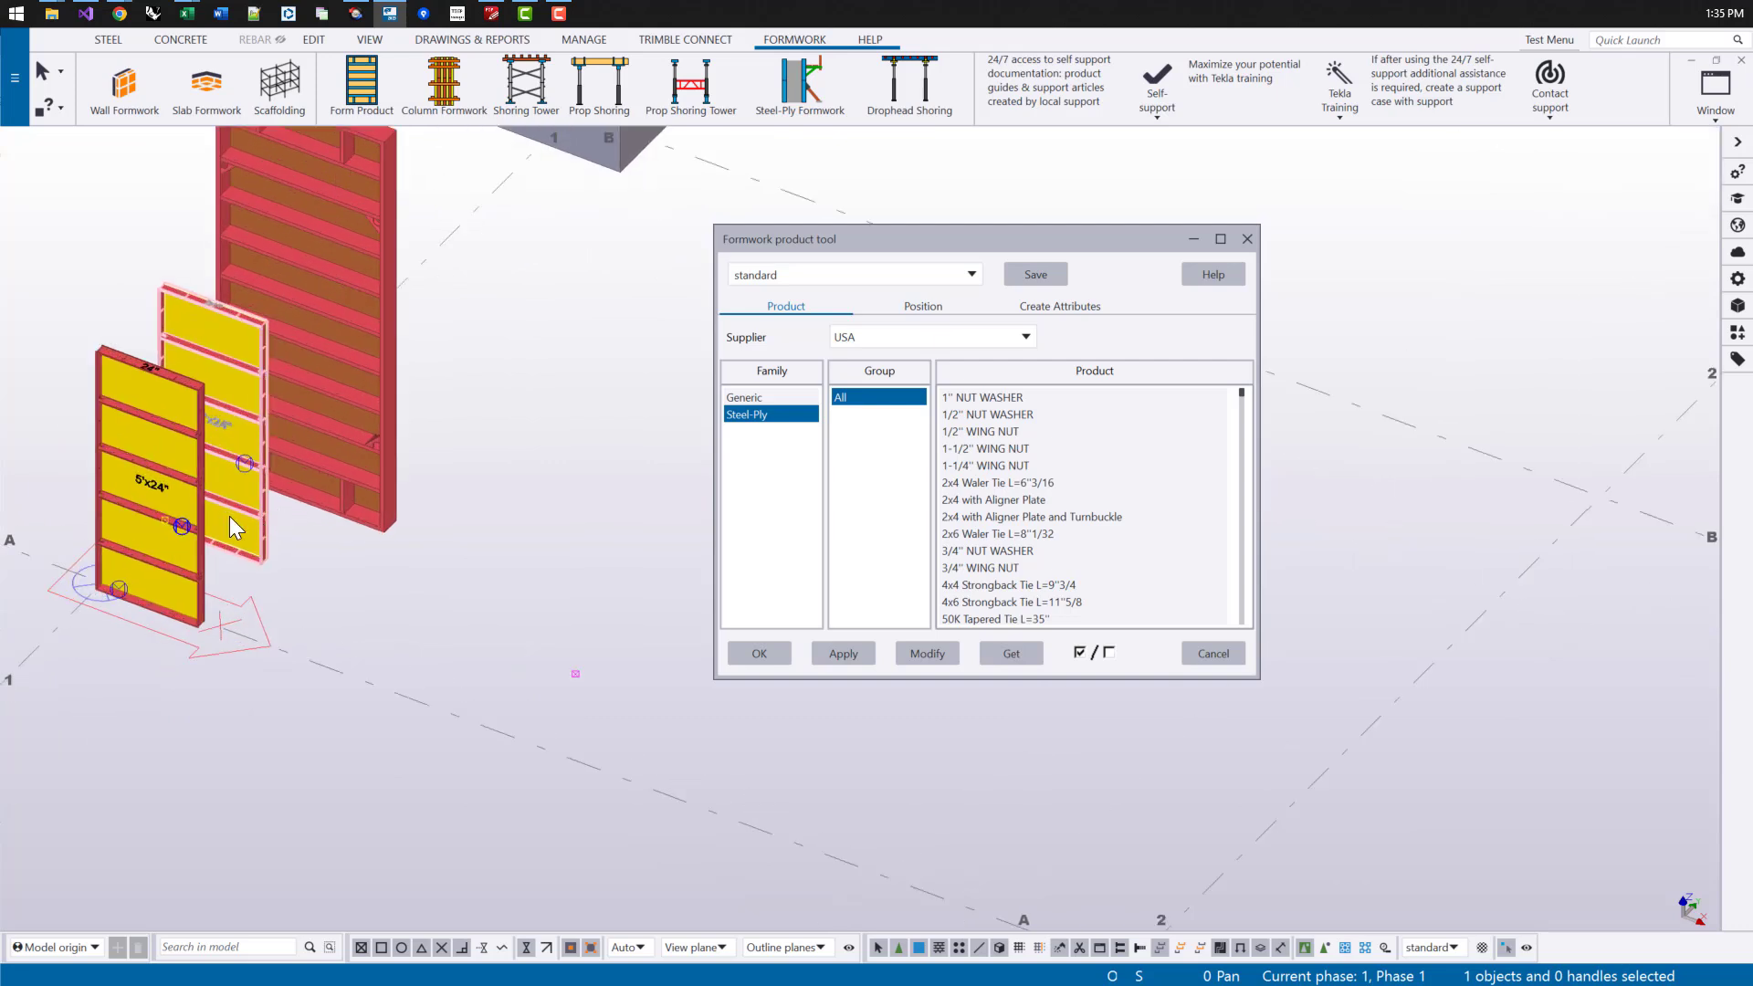
{"action": "scroll", "coordinate": [162, 524], "scroll_direction": "up", "scroll_amount": 2}
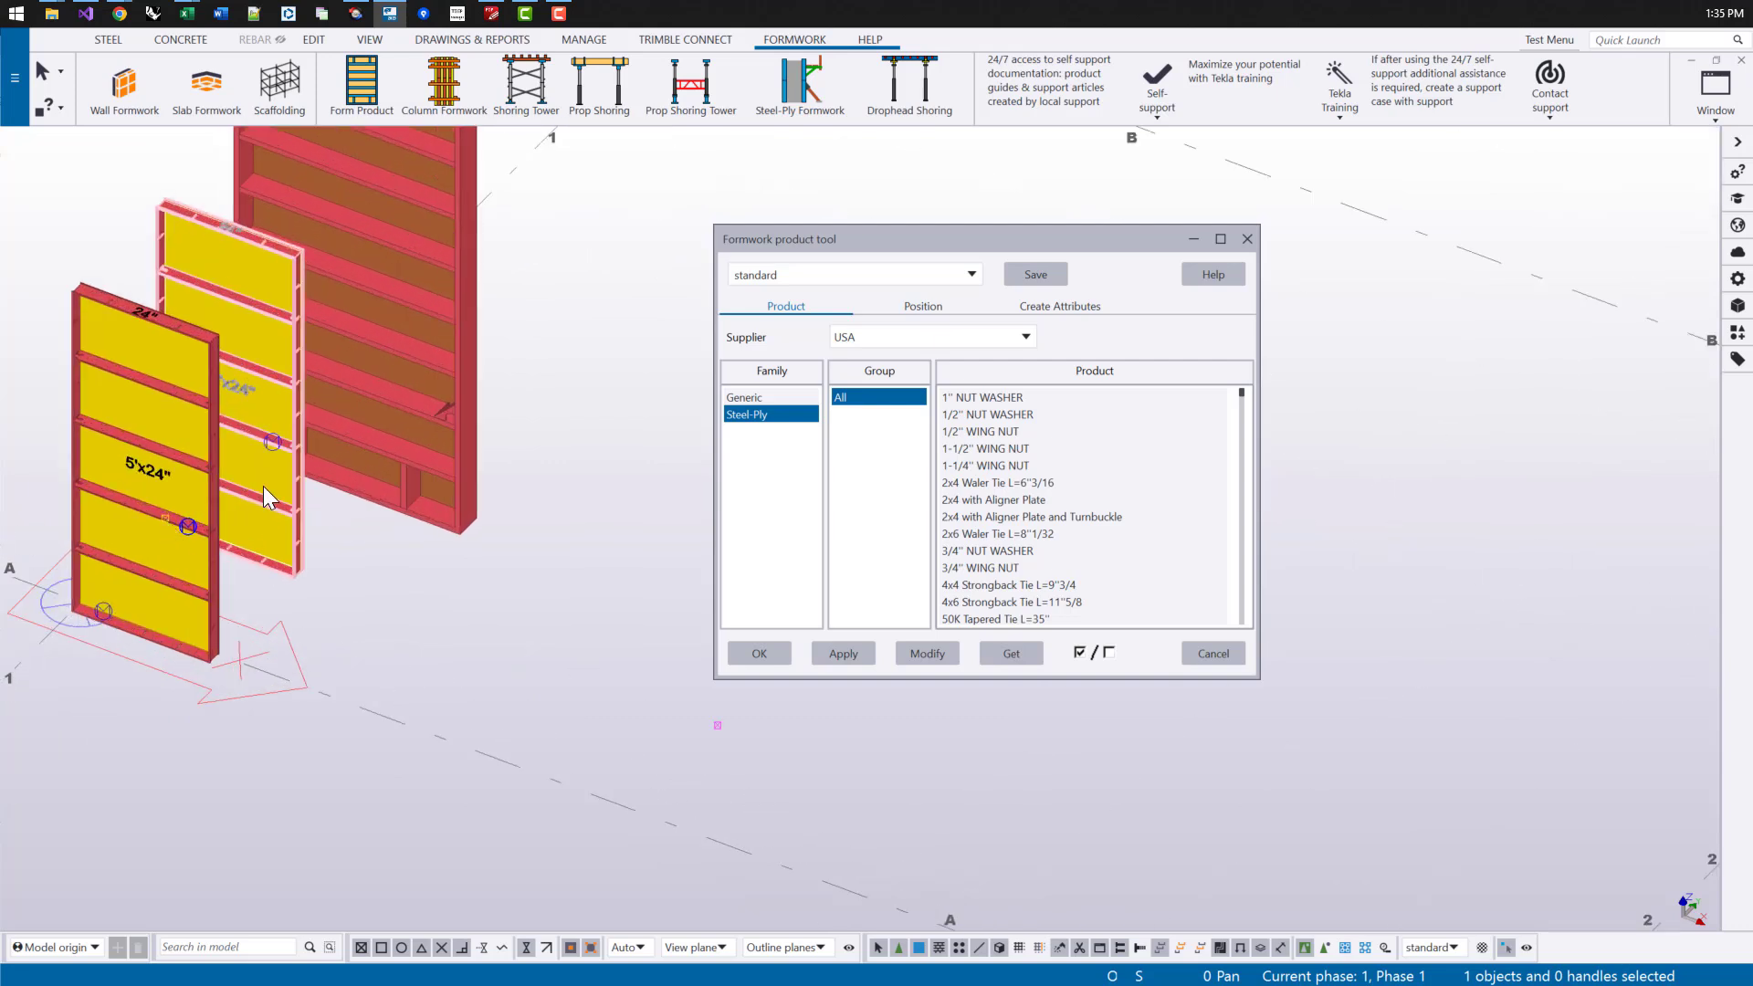
{"action": "scroll", "coordinate": [282, 479], "scroll_direction": "down", "scroll_amount": 3}
Step: Change the middle panel to the Steel-Ply BRACE product 2x4 with Aligner Plate and Turnbuckle
{"action": "left_click", "coordinate": [776, 398]}
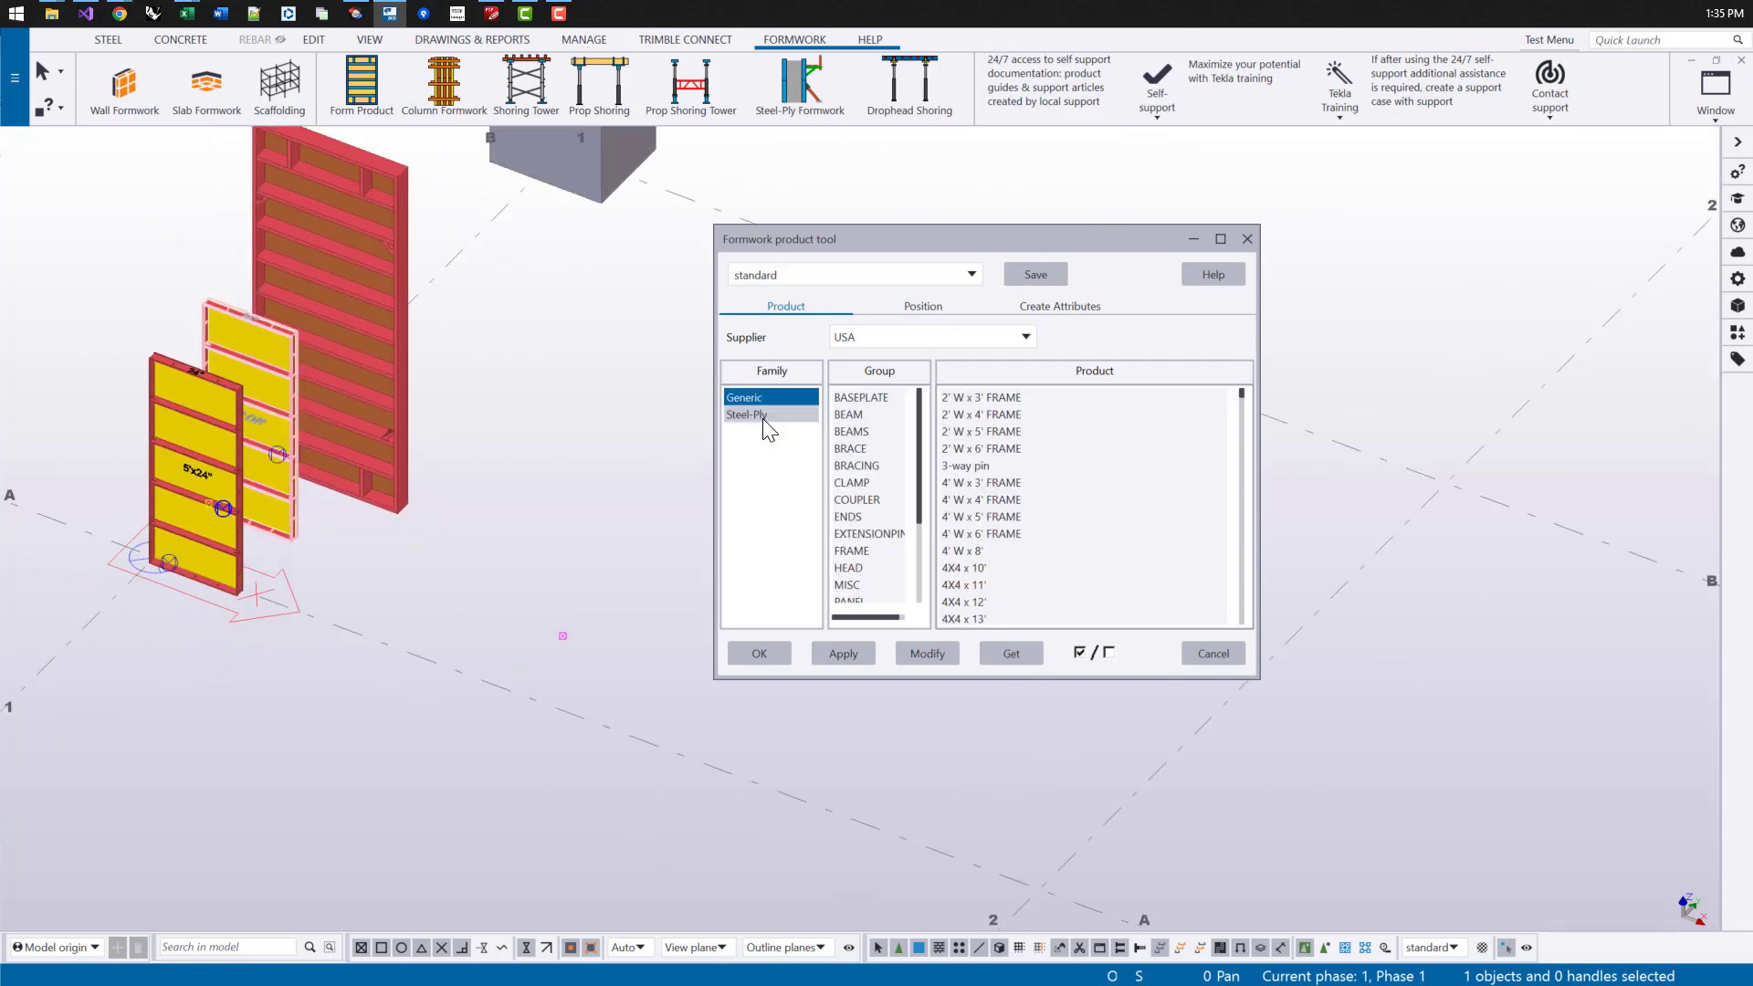
{"action": "left_click", "coordinate": [772, 415]}
{"action": "left_click", "coordinate": [875, 398]}
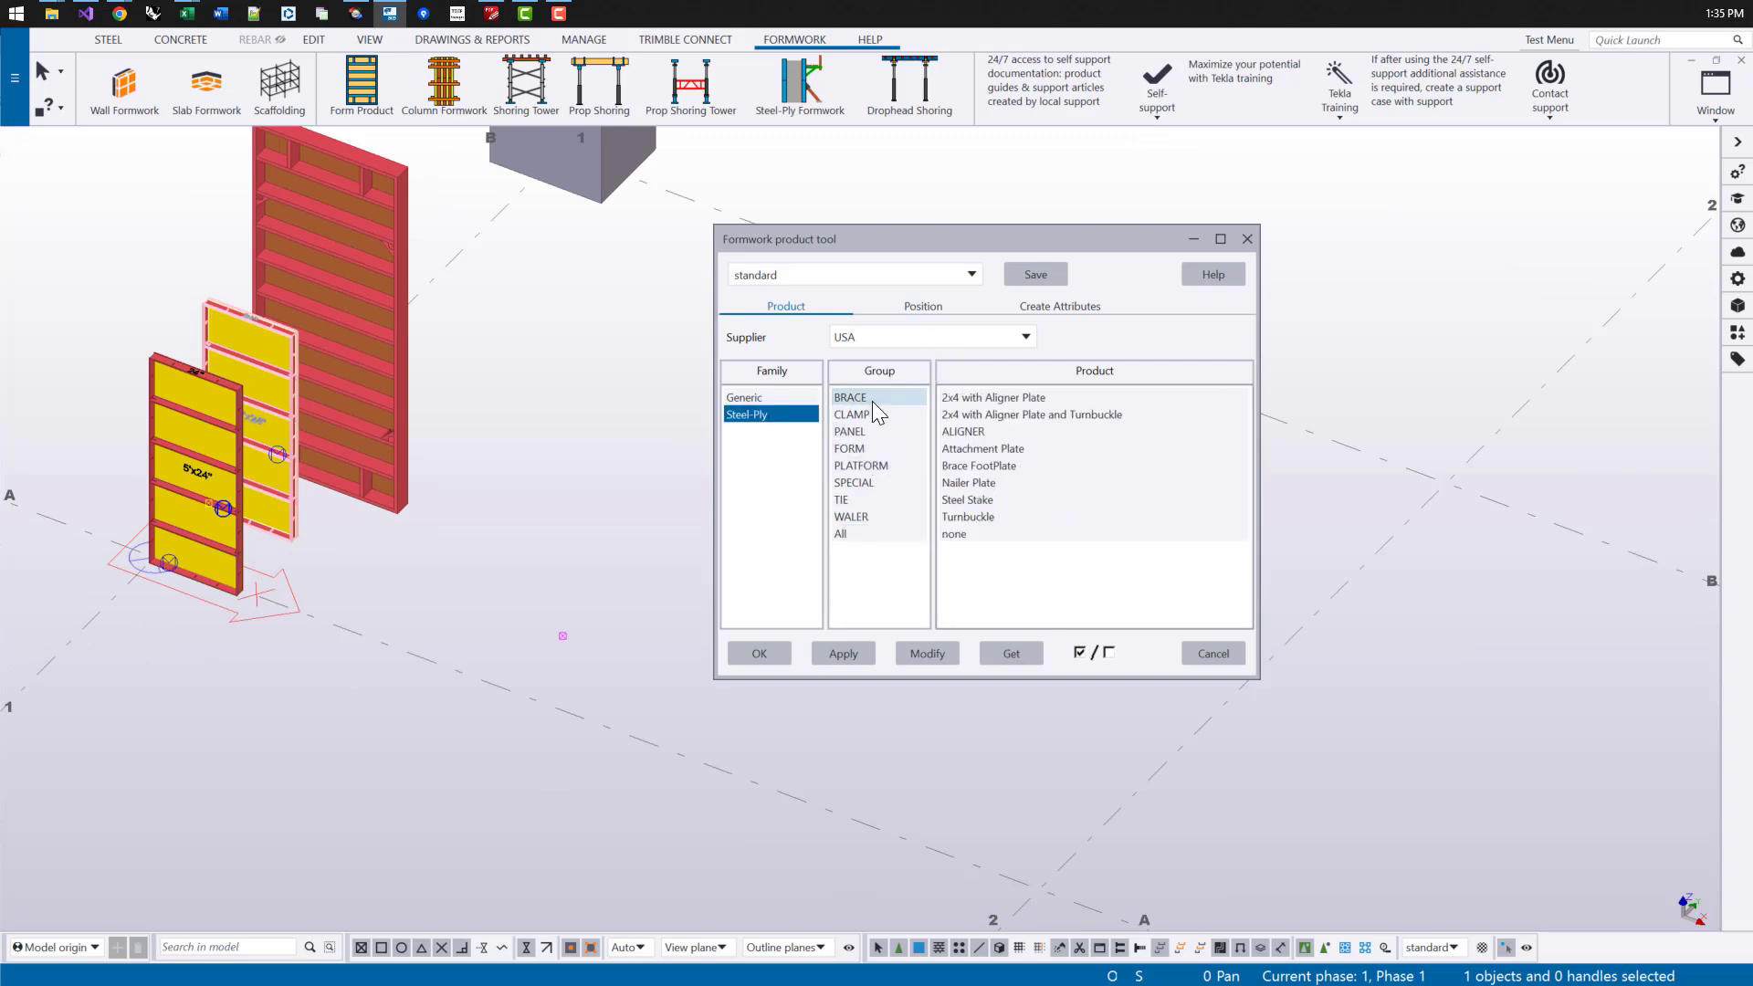
{"action": "left_click", "coordinate": [1012, 414]}
{"action": "left_click", "coordinate": [929, 656]}
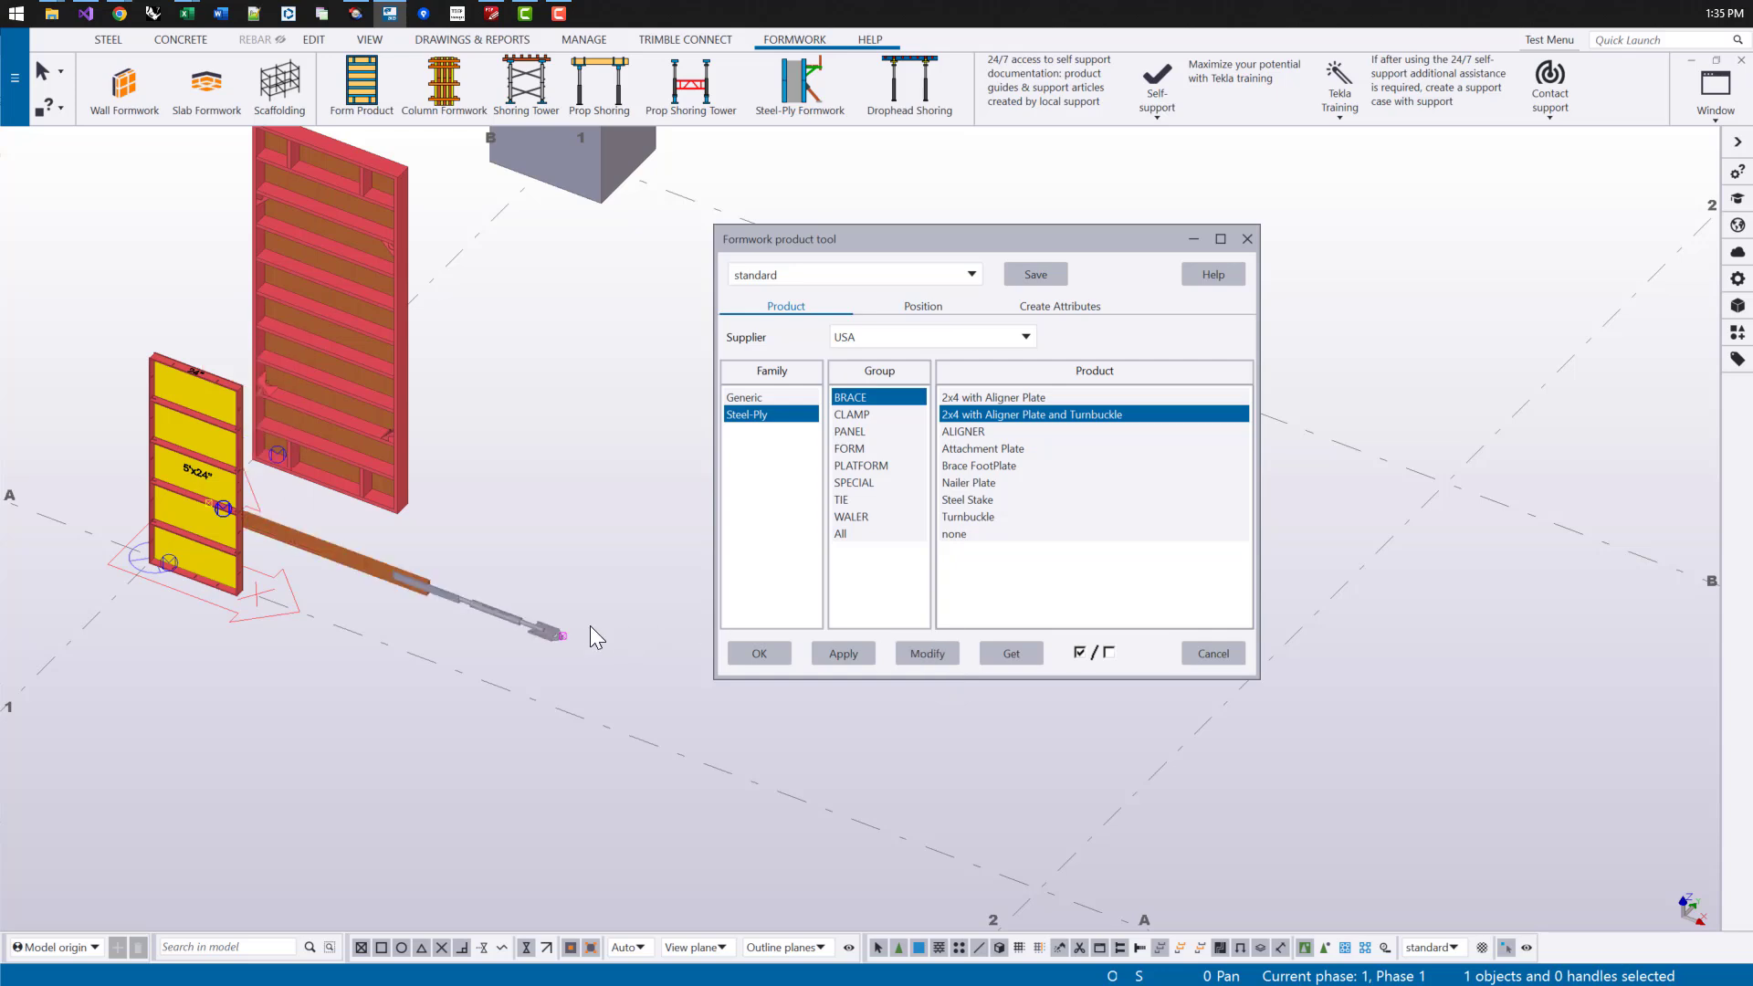
Step: Lengthen the brace by moving its turnbuckle end point about 2'-0" outward, parallel to gridline A
{"action": "scroll", "coordinate": [515, 546], "scroll_direction": "up", "scroll_amount": 3}
{"action": "left_click", "coordinate": [512, 548]}
{"action": "scroll", "coordinate": [517, 550], "scroll_direction": "up", "scroll_amount": 2}
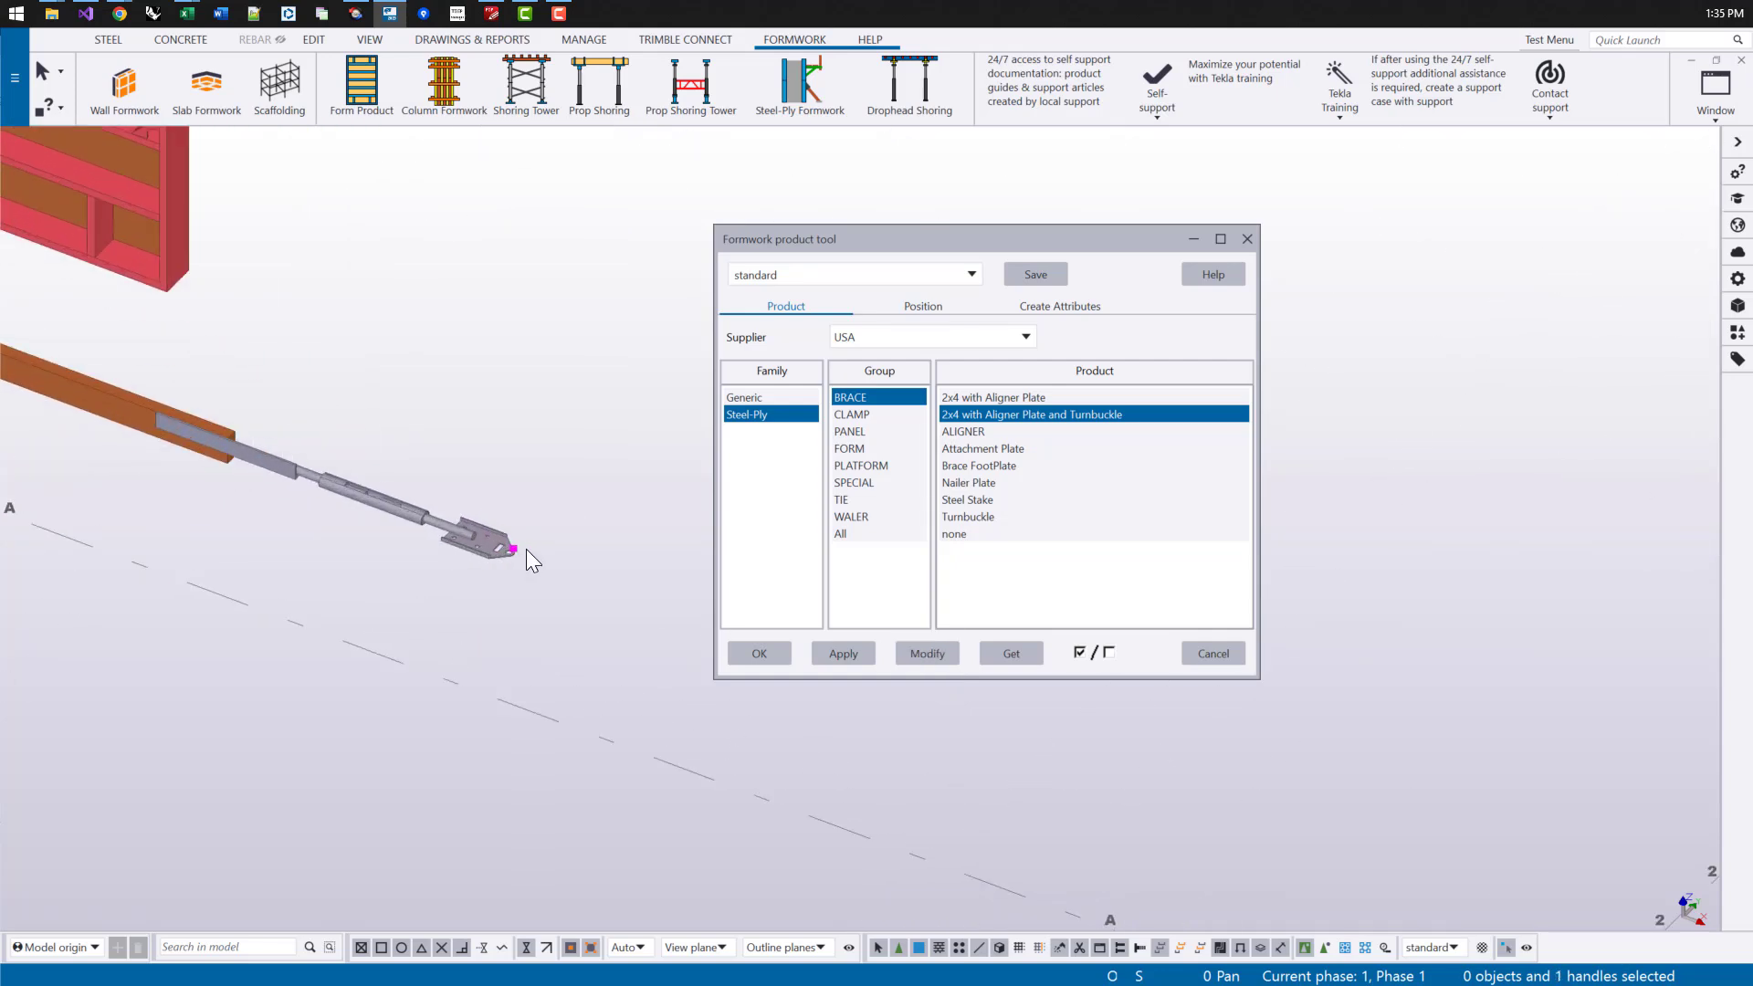
{"action": "scroll", "coordinate": [511, 548], "scroll_direction": "up", "scroll_amount": 2}
{"action": "right_click", "coordinate": [523, 539]}
{"action": "left_click", "coordinate": [607, 656]}
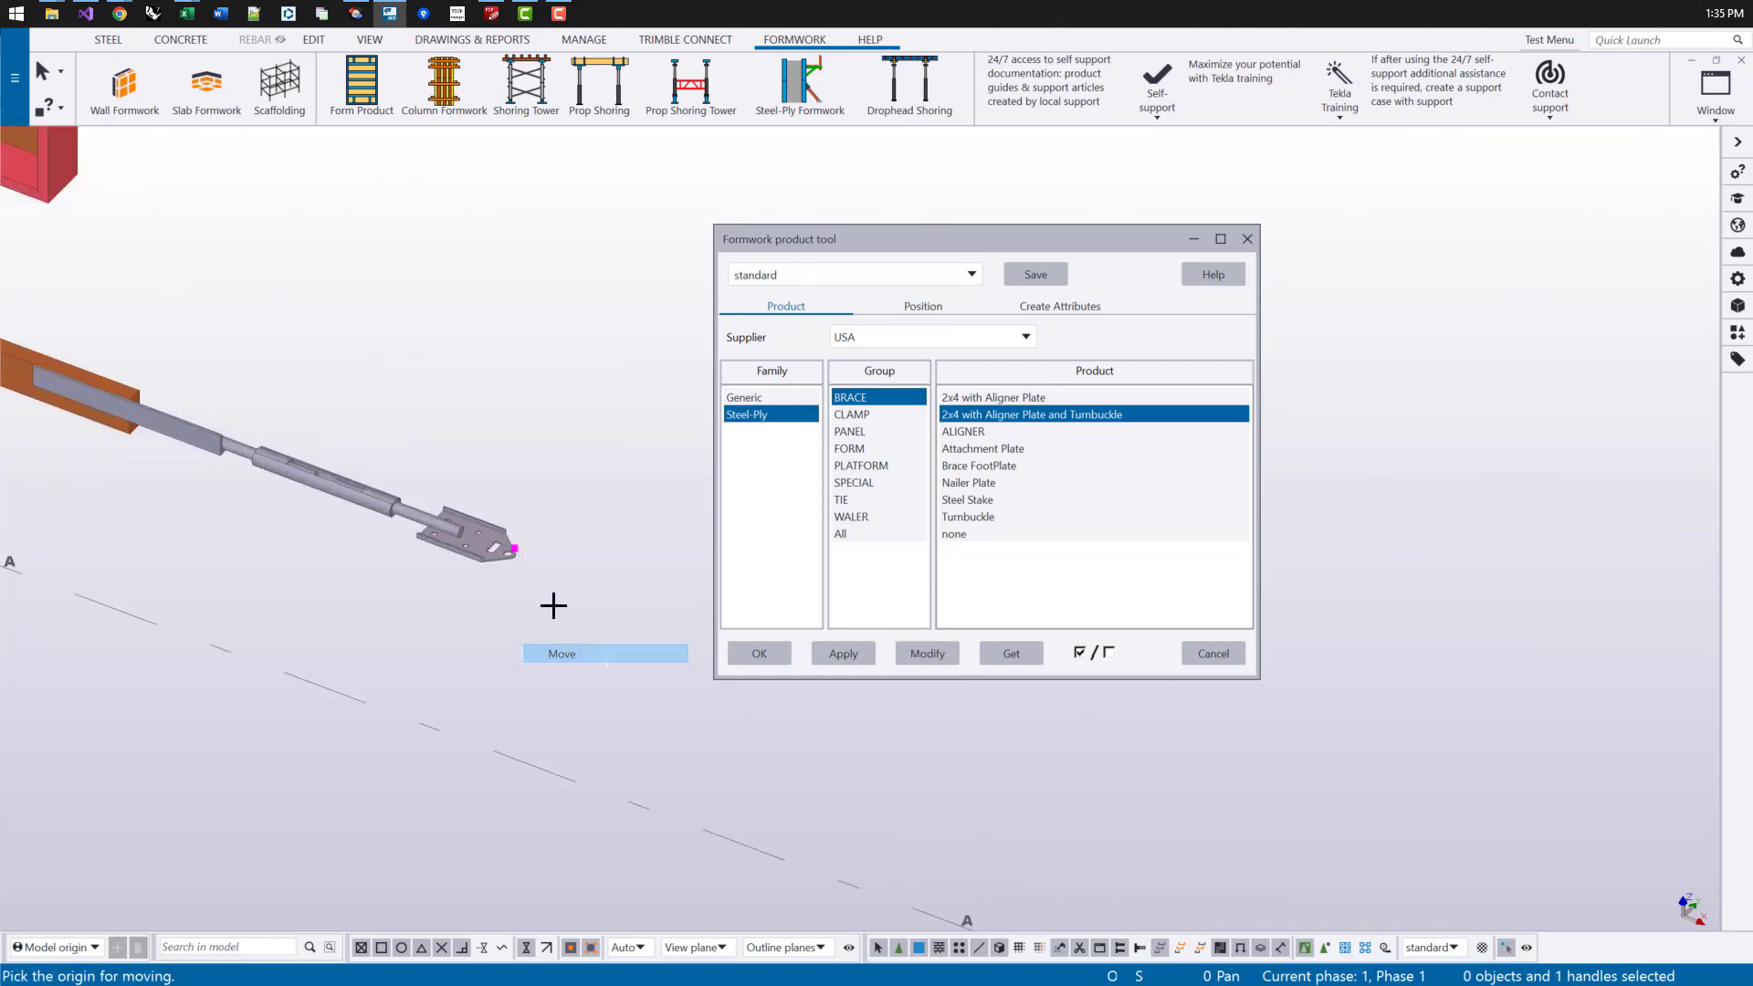
{"action": "left_click", "coordinate": [510, 548]}
{"action": "scroll", "coordinate": [510, 547], "scroll_direction": "down", "scroll_amount": 2}
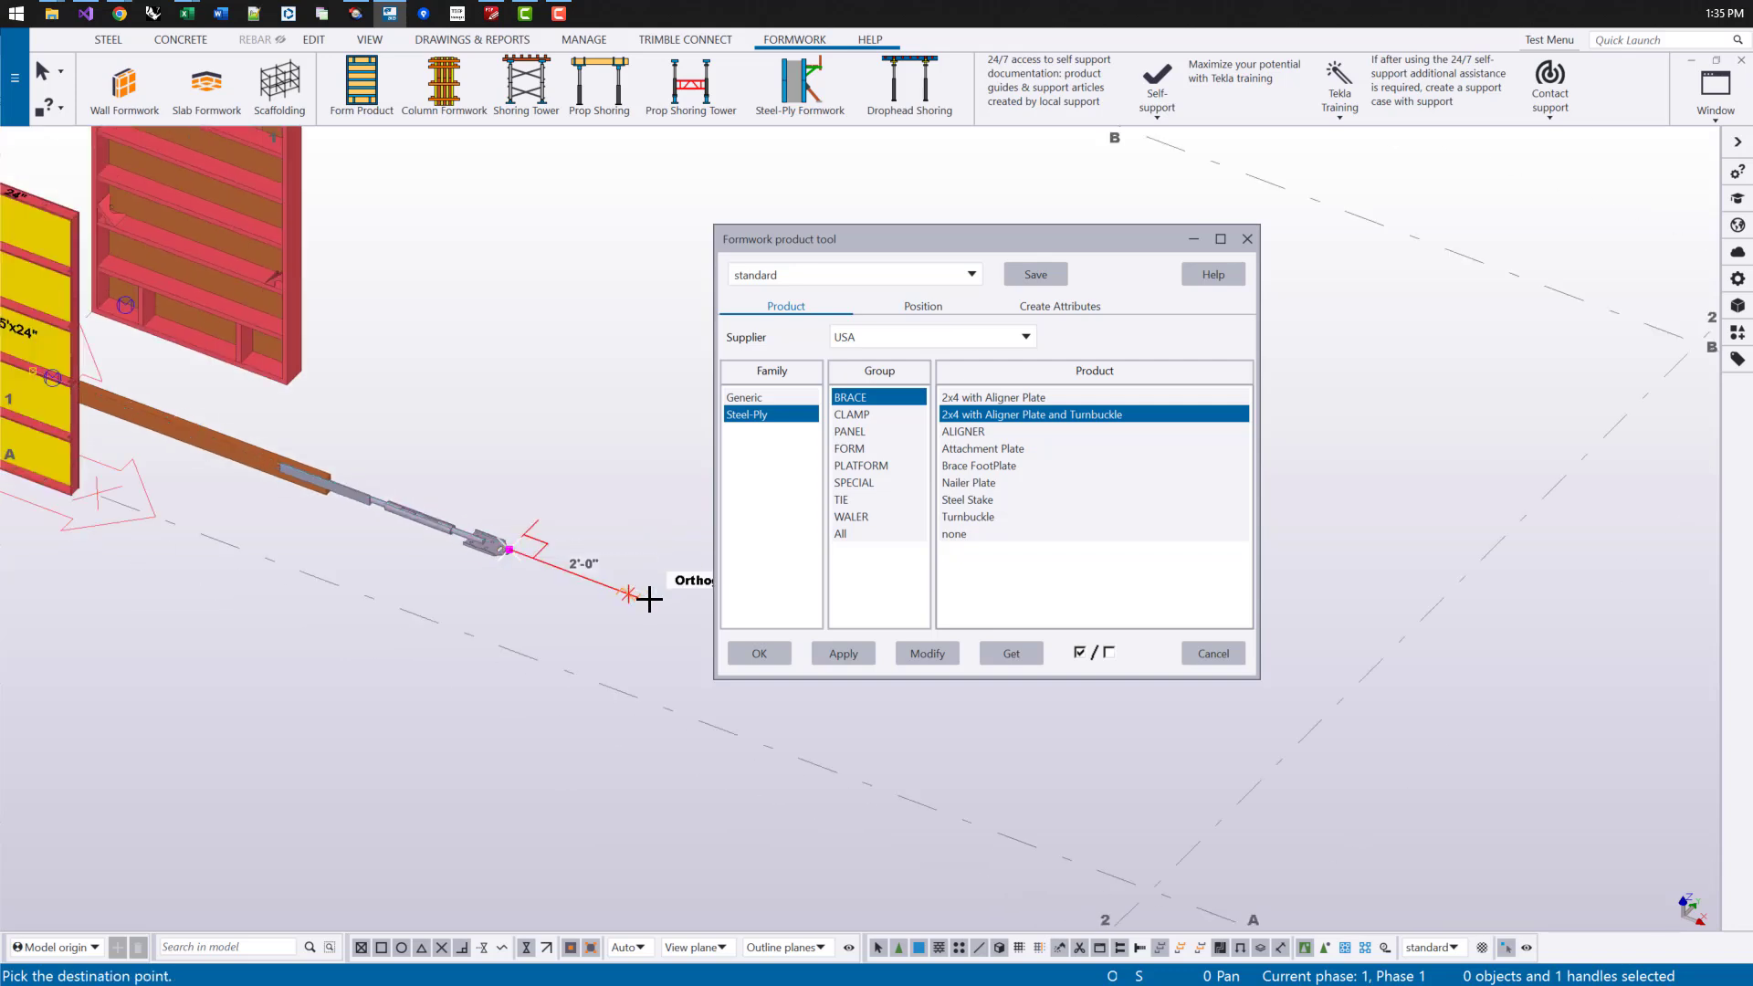
{"action": "scroll", "coordinate": [412, 517], "scroll_direction": "down", "scroll_amount": 2}
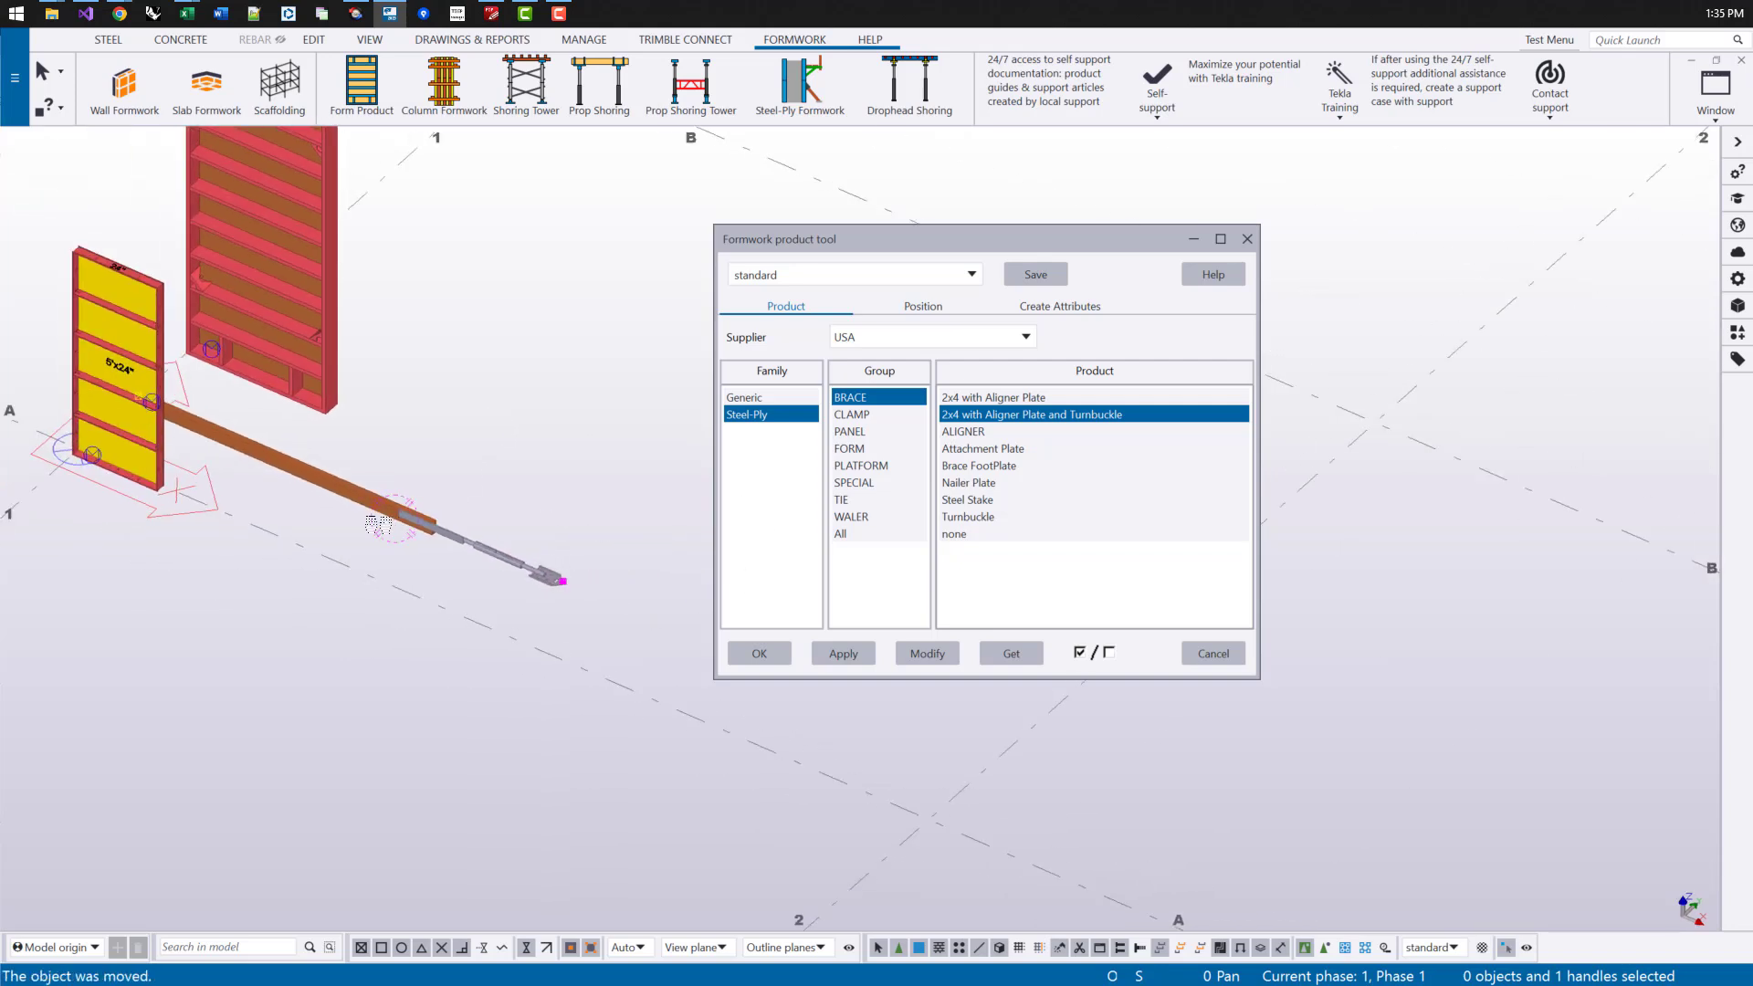
Step: Examine the lengthened brace and the two remaining formwork panels in the model
{"action": "middle_click_drag", "start_coordinate": [394, 519], "coordinate": [427, 430], "text": "ctrl"}
{"action": "left_click", "coordinate": [438, 462]}
{"action": "right_click", "coordinate": [450, 420]}
{"action": "left_click", "coordinate": [523, 509]}
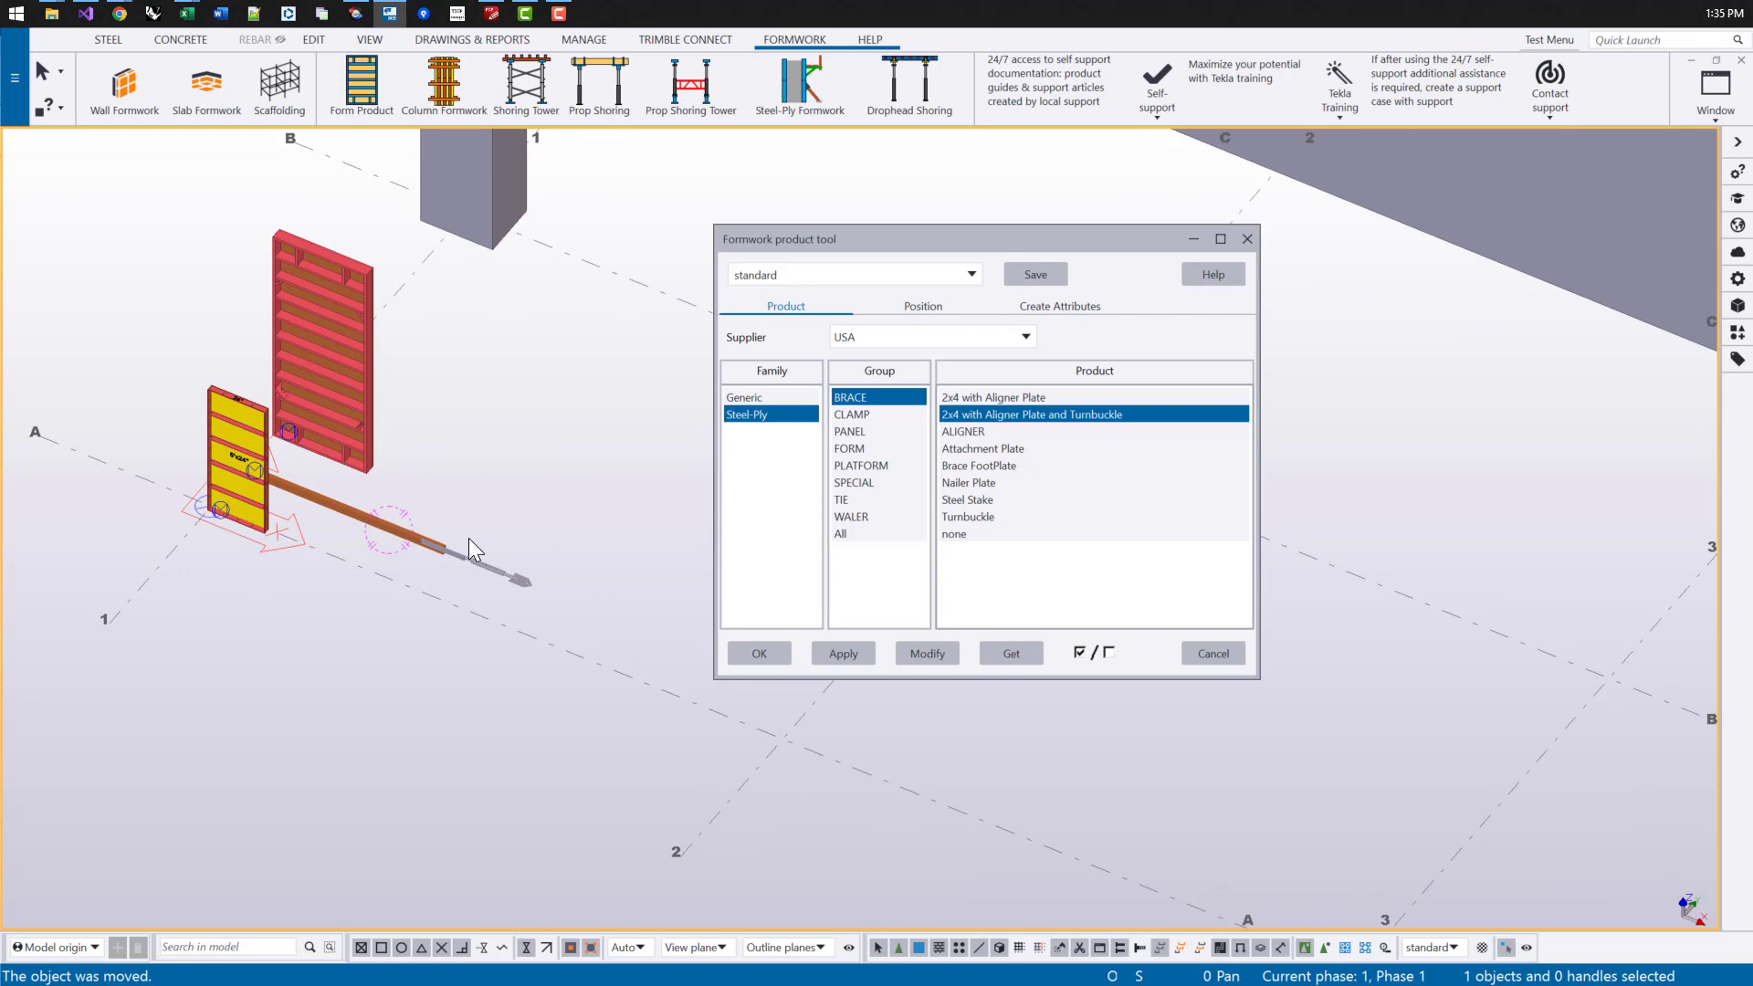
{"action": "middle_click_drag", "start_coordinate": [521, 493], "coordinate": [420, 551]}
{"action": "scroll", "coordinate": [301, 448], "scroll_direction": "down", "scroll_amount": 3}
{"action": "middle_click_drag", "start_coordinate": [274, 436], "coordinate": [213, 458]}
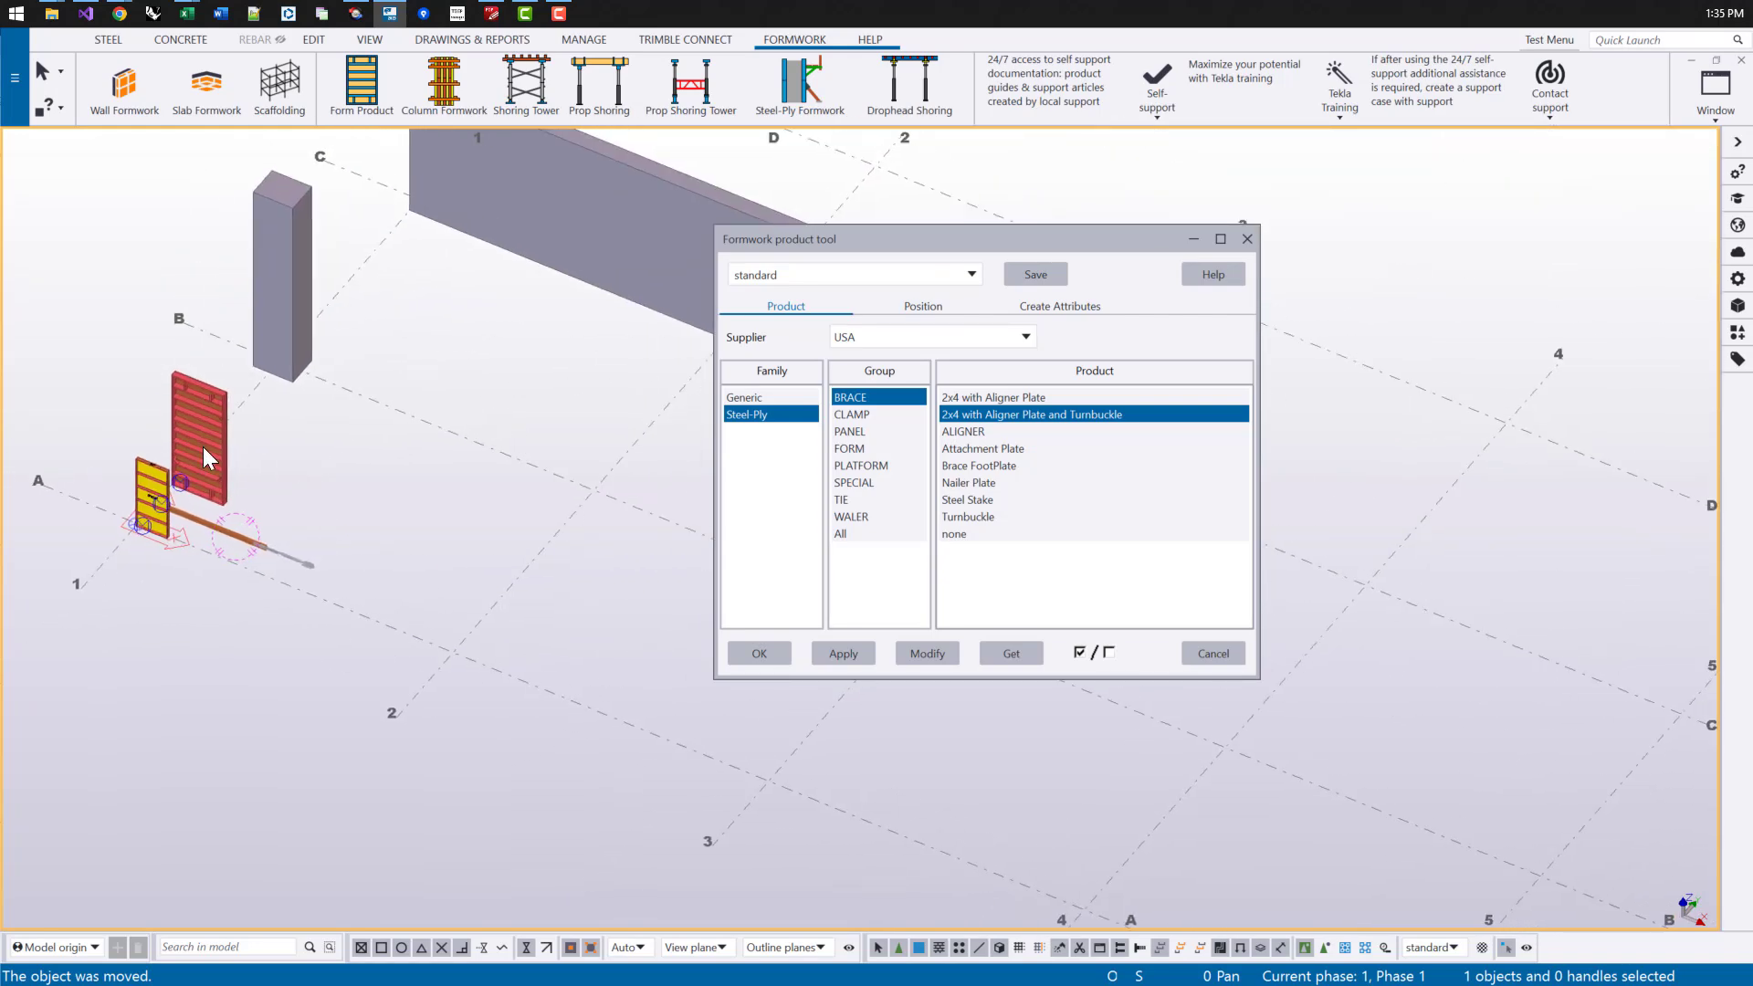
{"action": "scroll", "coordinate": [216, 468], "scroll_direction": "up", "scroll_amount": 3}
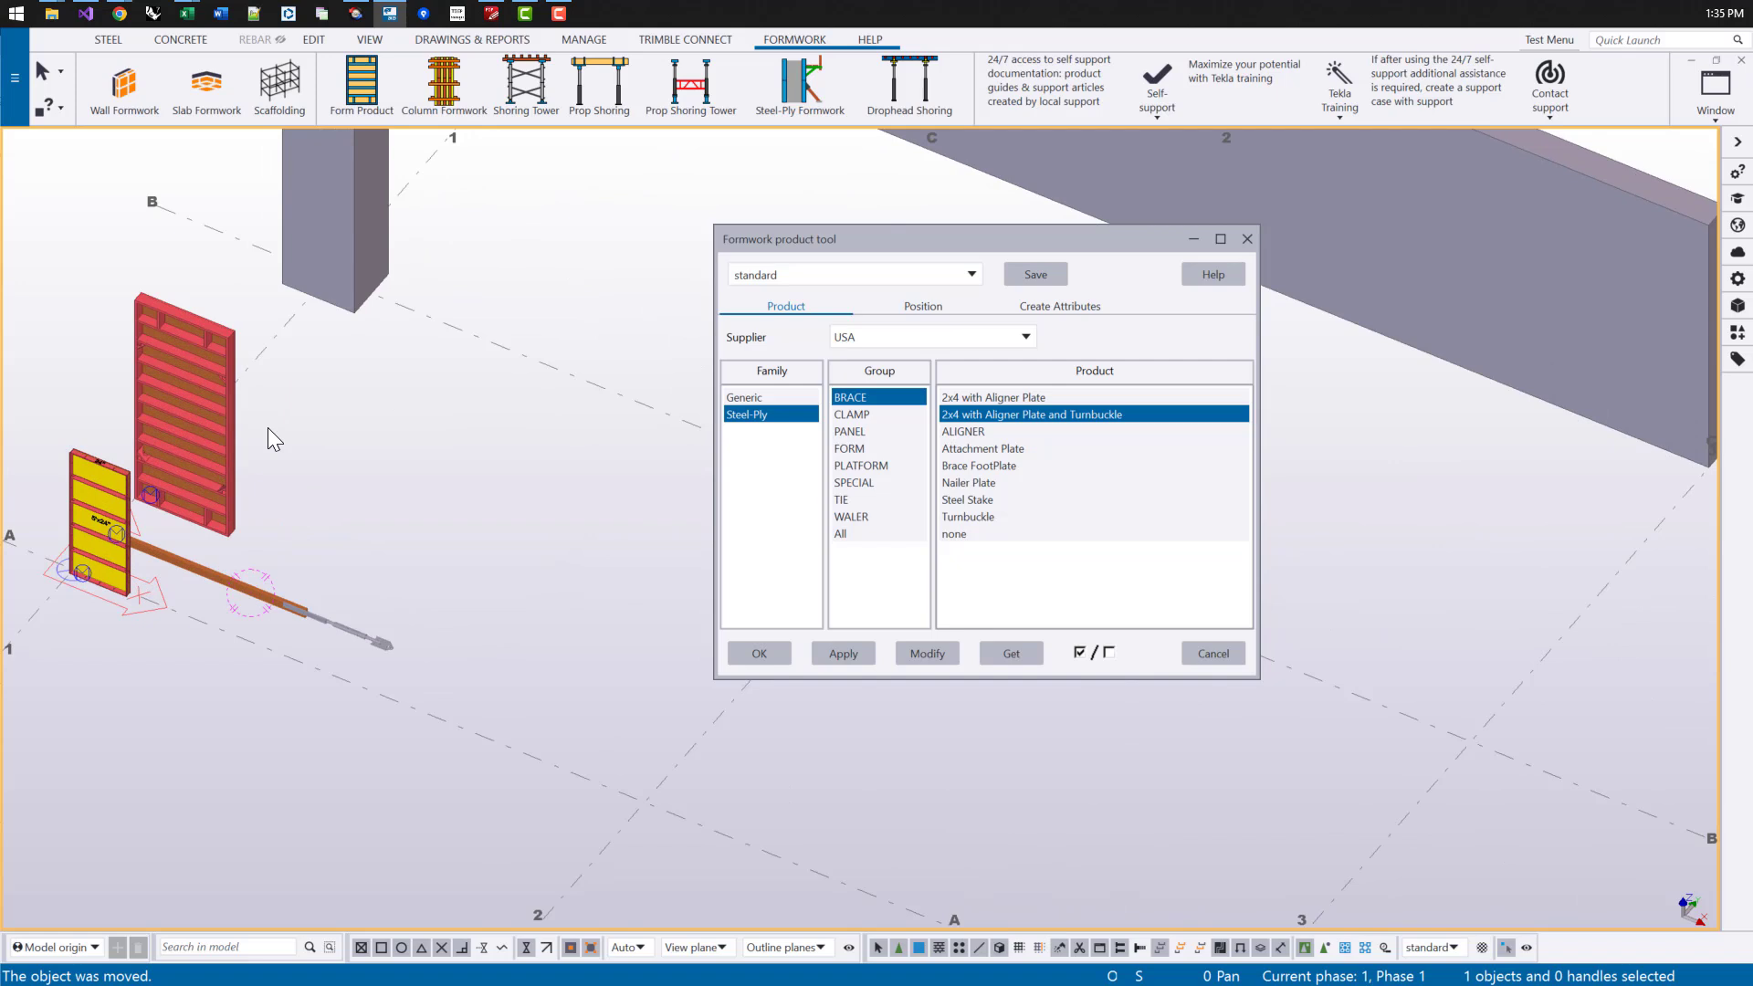
{"action": "scroll", "coordinate": [127, 491], "scroll_direction": "down", "scroll_amount": 3}
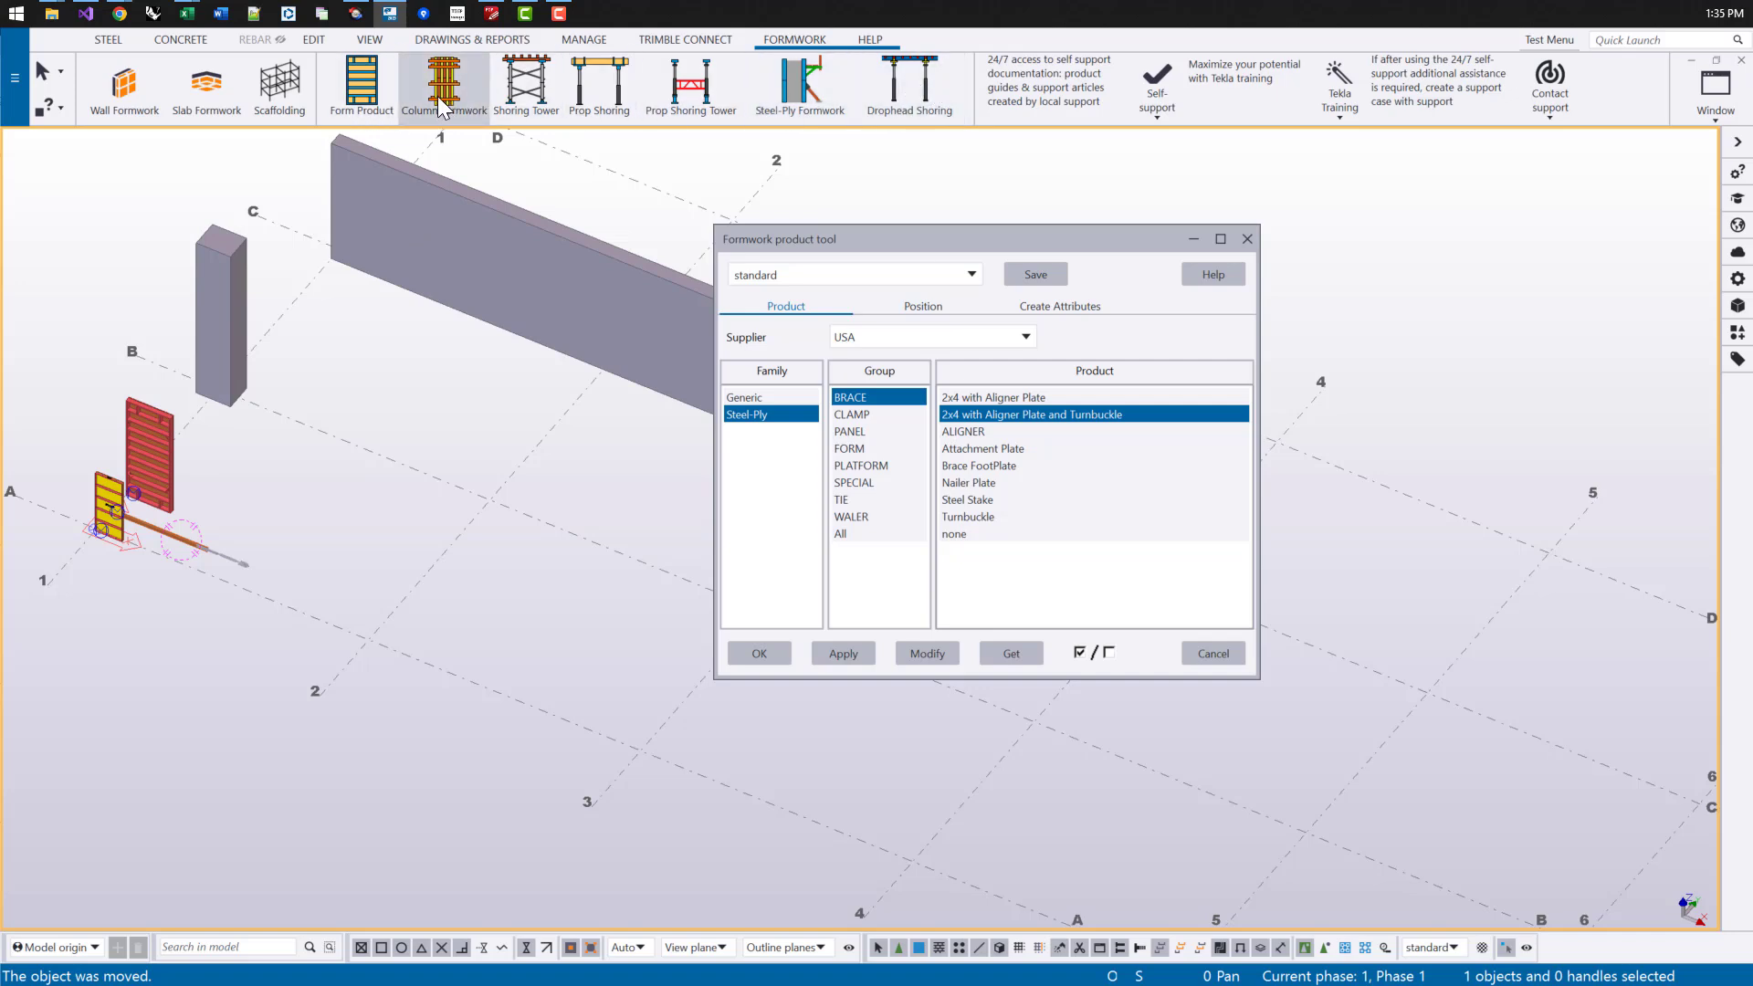
Step: Consult the Instructor guidance for the Form Product tool, and close it together with the formwork product settings
{"action": "scroll", "coordinate": [101, 498], "scroll_direction": "up", "scroll_amount": 5}
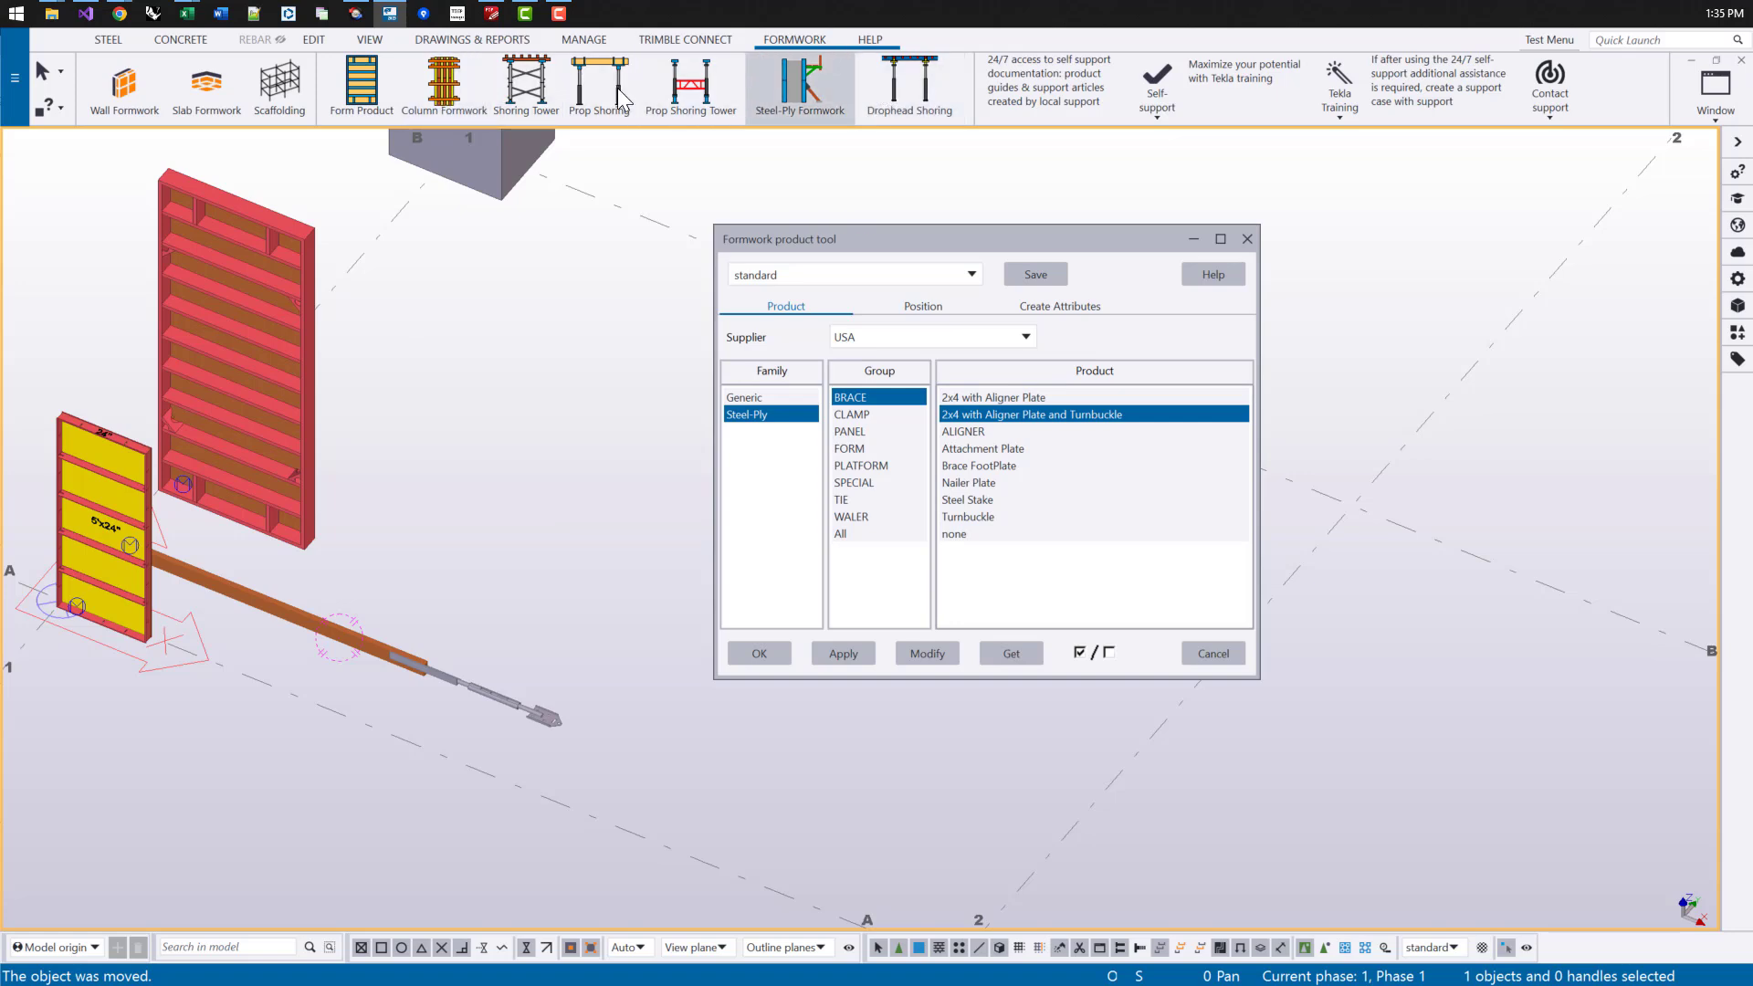
{"action": "scroll", "coordinate": [260, 516], "scroll_direction": "down", "scroll_amount": 3}
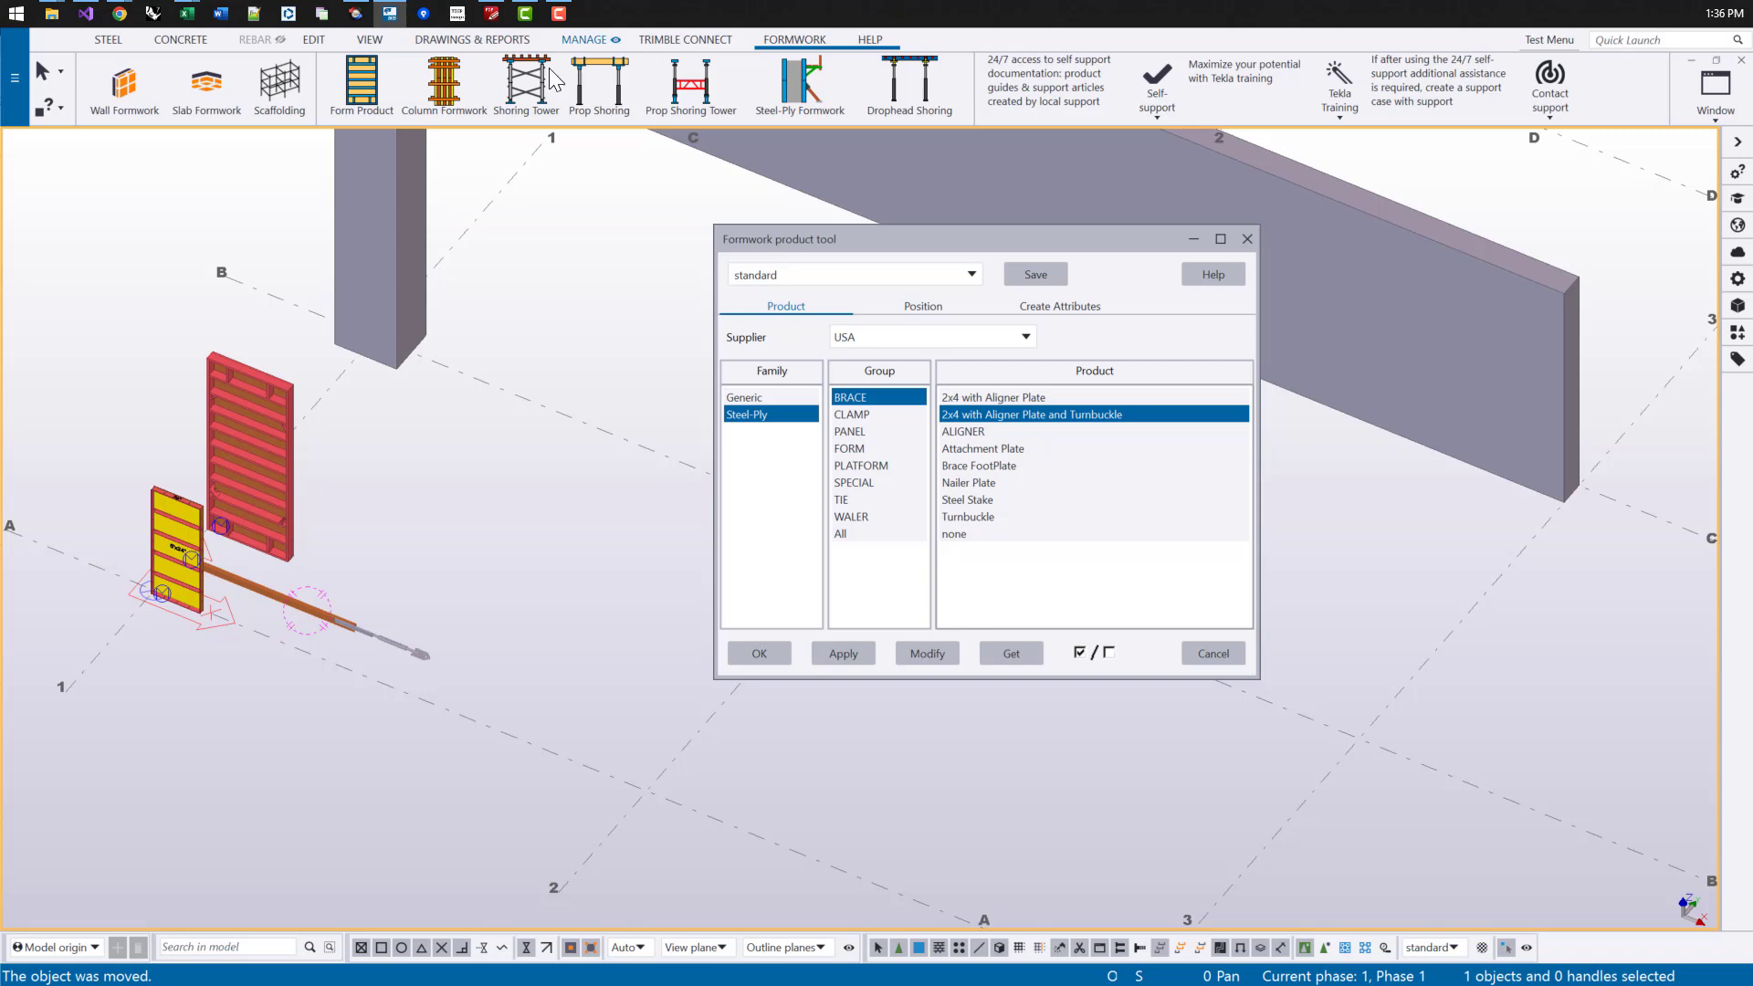
{"action": "left_click", "coordinate": [369, 95]}
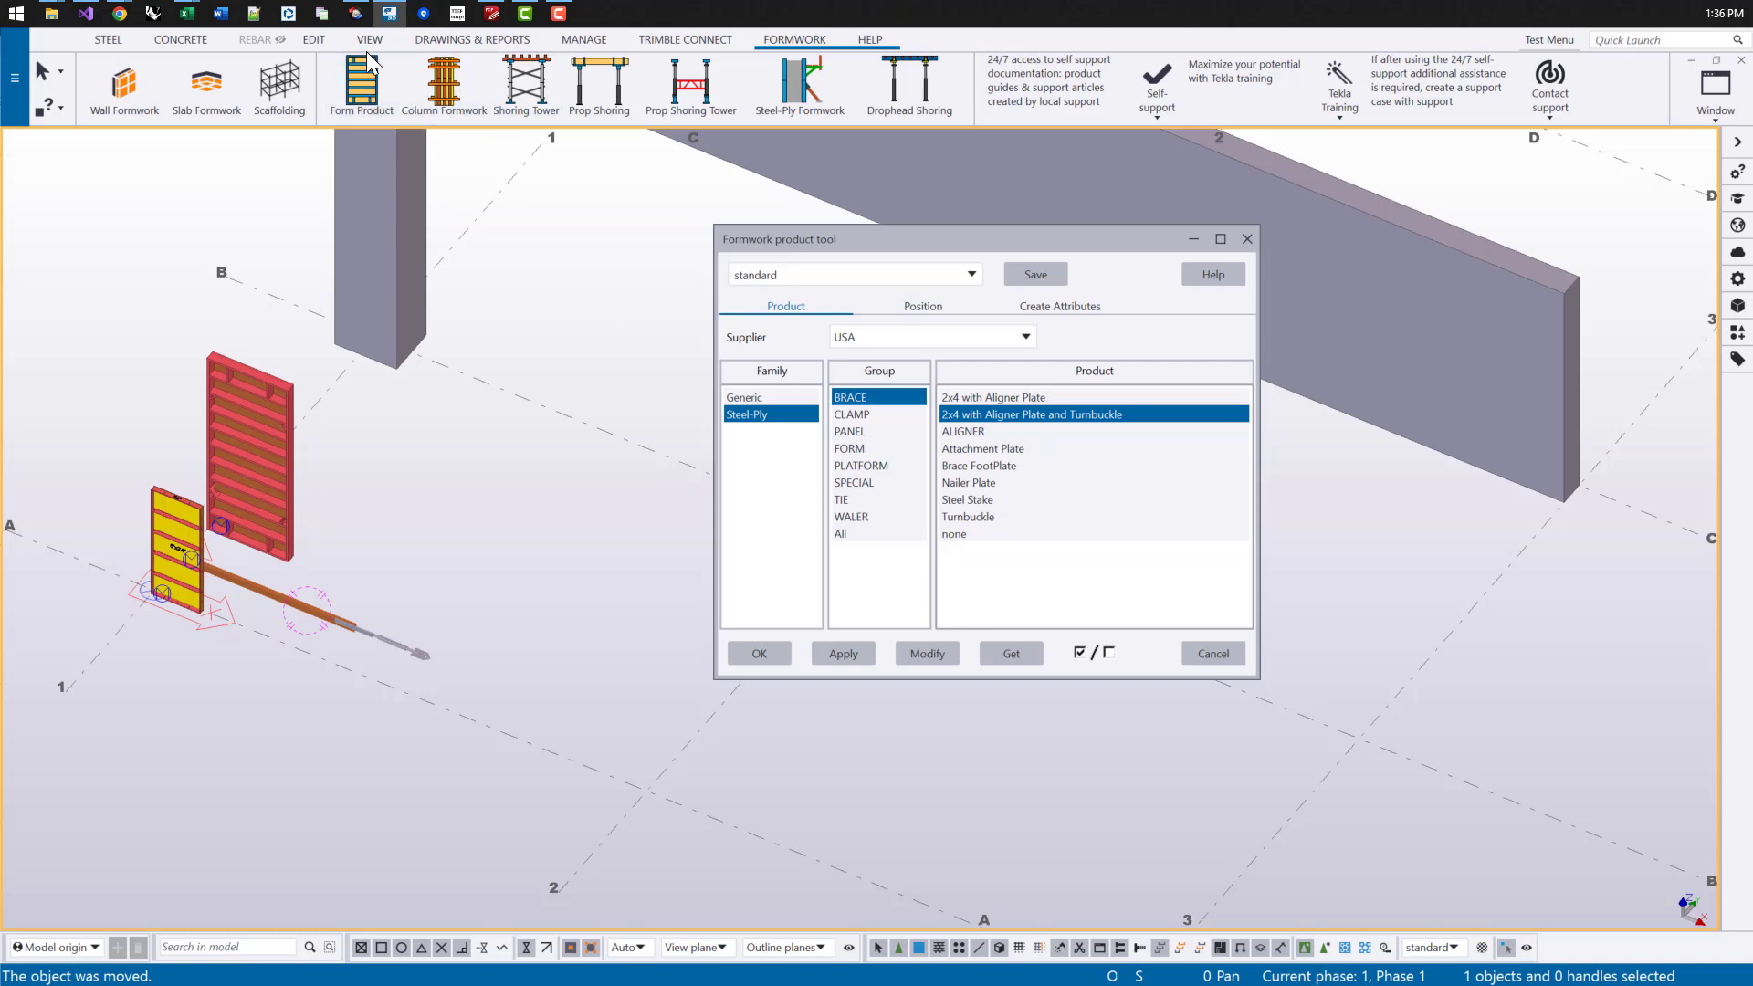
{"action": "left_click", "coordinate": [1737, 199]}
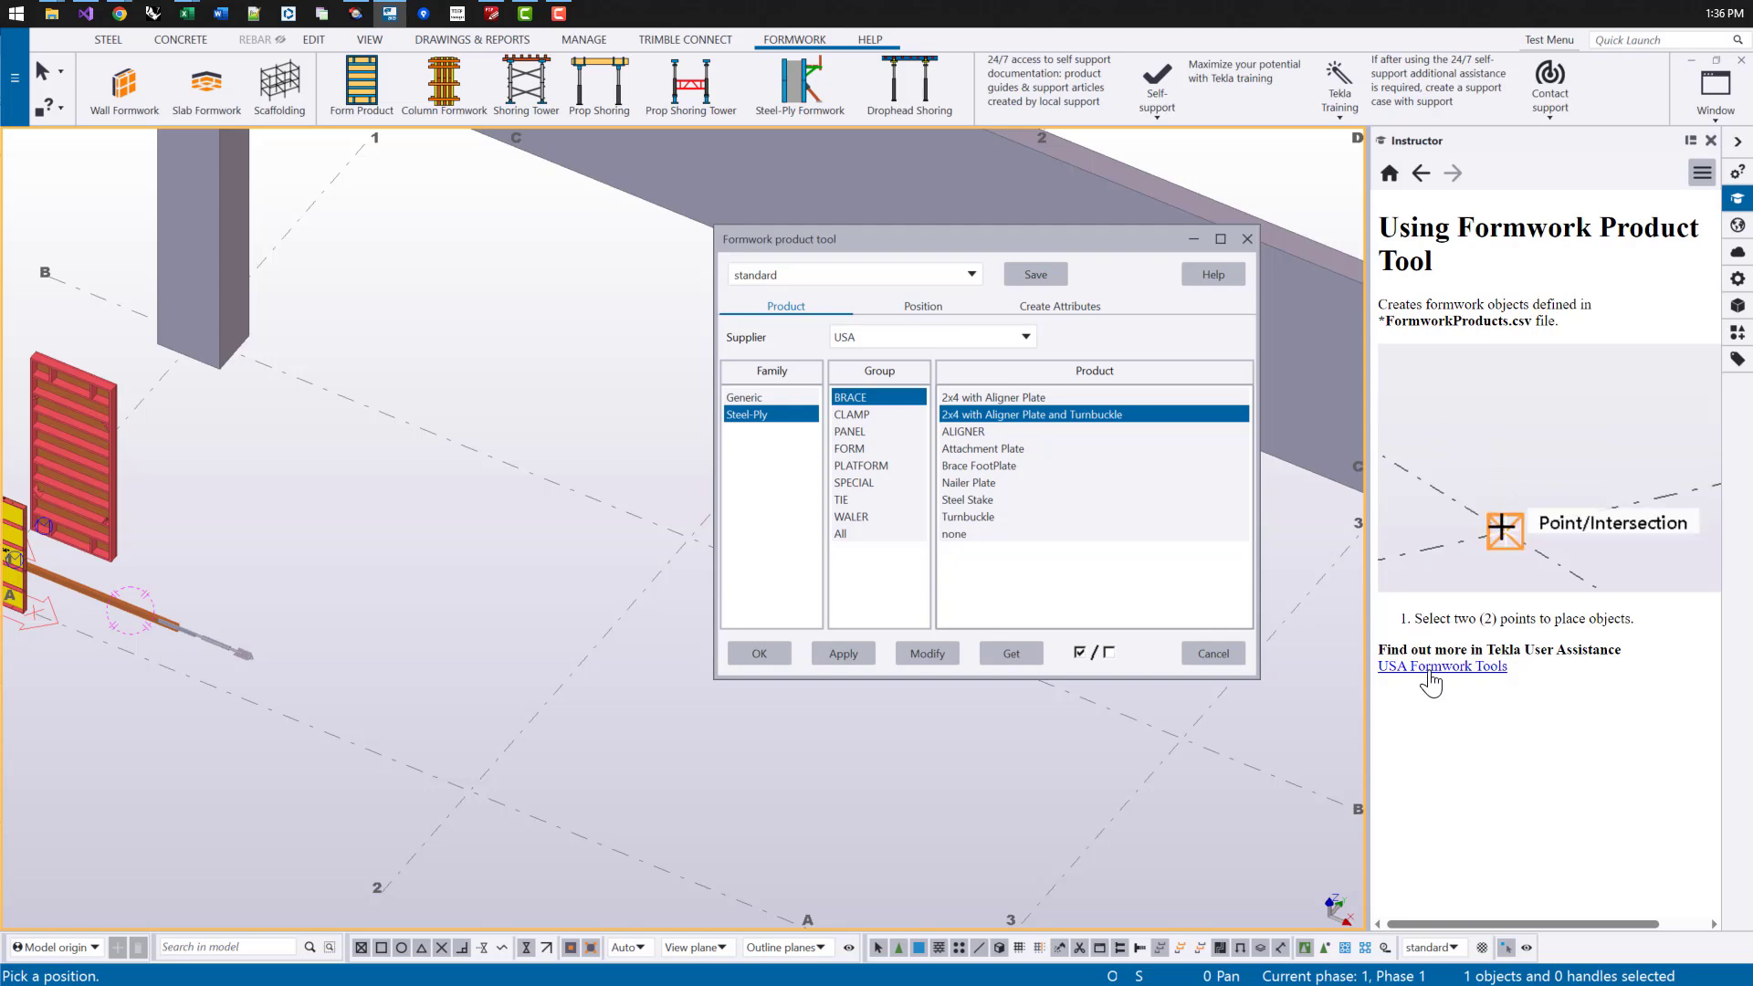
{"action": "left_click", "coordinate": [1246, 239]}
{"action": "left_click", "coordinate": [1710, 140]}
Step: Apply Column Formwork to the concrete column near gridline B and end the command
{"action": "scroll", "coordinate": [583, 327], "scroll_direction": "down", "scroll_amount": 4}
{"action": "middle_click_drag", "start_coordinate": [671, 216], "coordinate": [522, 369]}
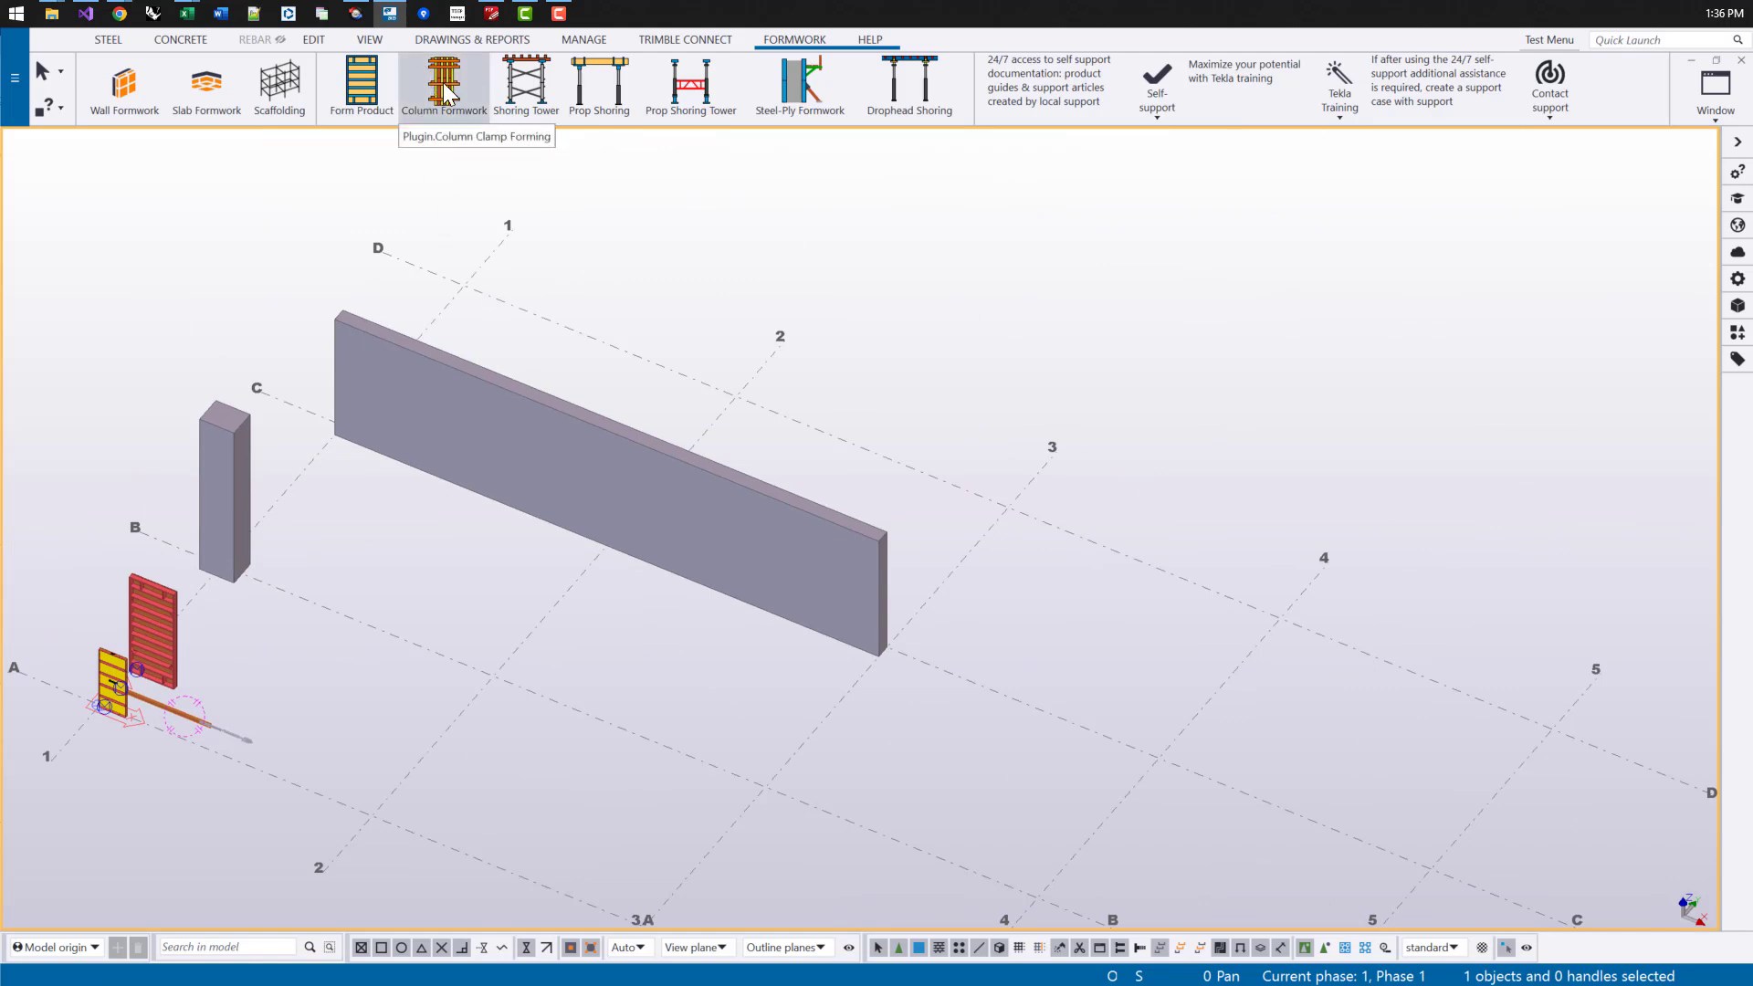
{"action": "scroll", "coordinate": [223, 461], "scroll_direction": "up", "scroll_amount": 4}
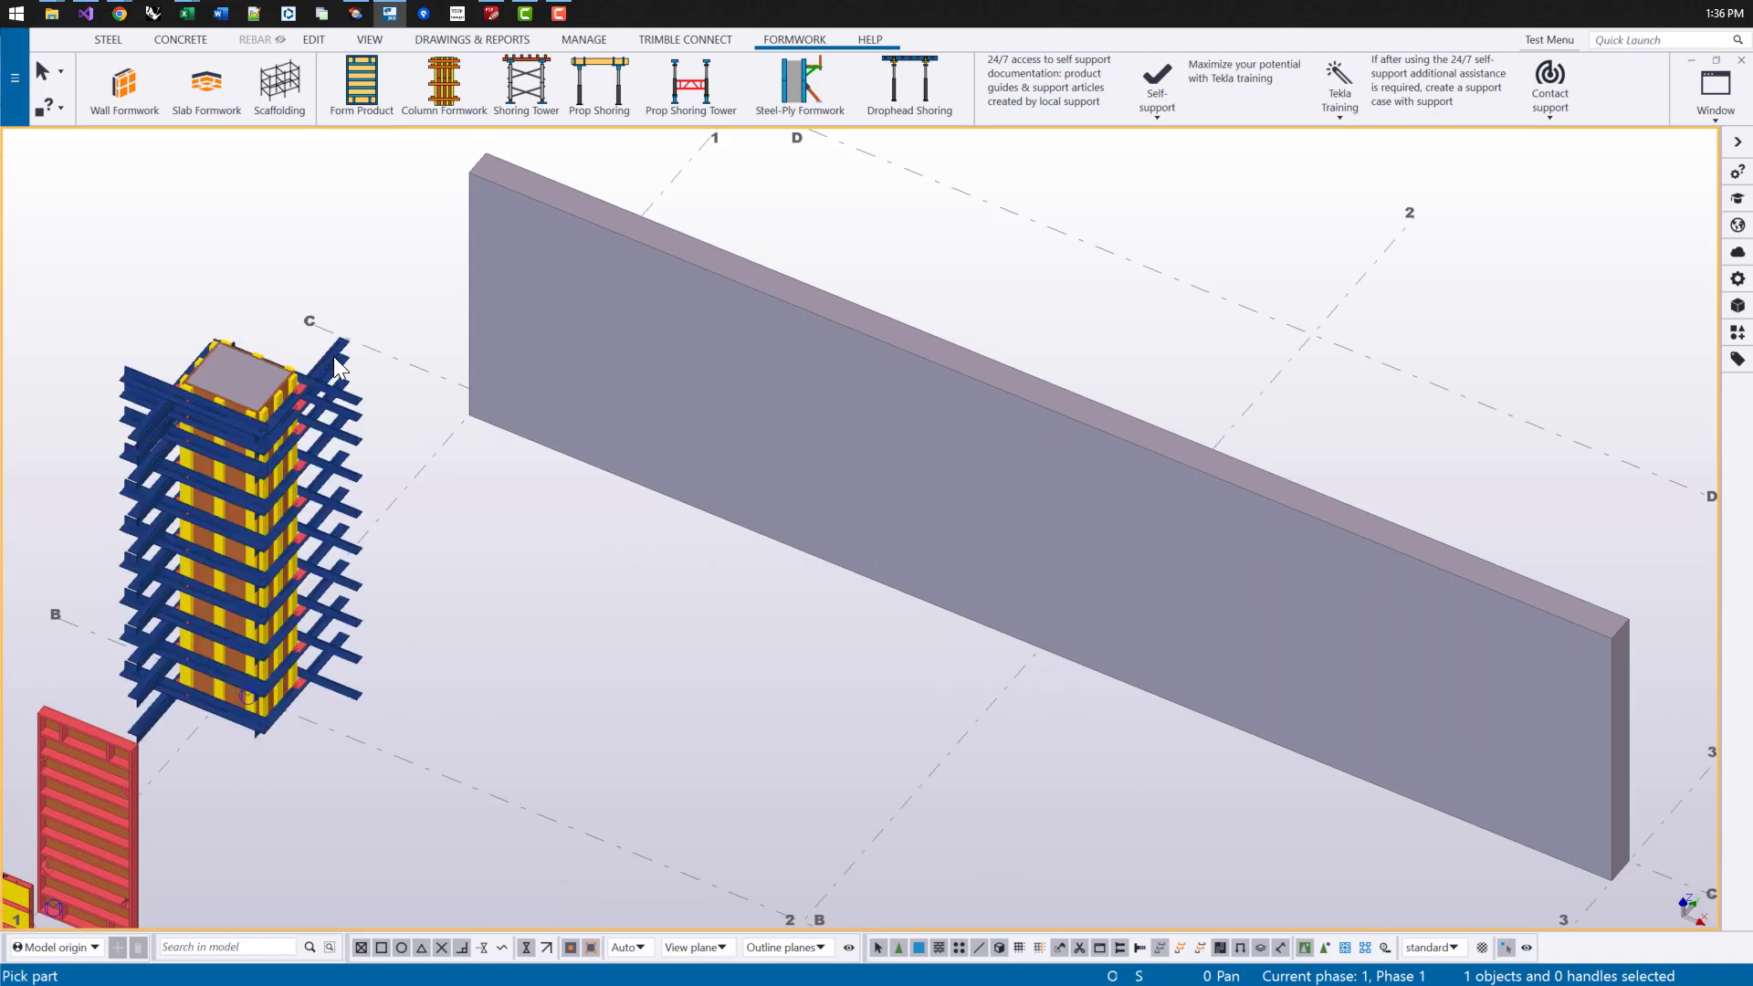
{"action": "right_click", "coordinate": [341, 355]}
{"action": "left_click", "coordinate": [379, 363]}
Step: Raise the top face of the formed concrete column by about 2'-0"
{"action": "left_click", "coordinate": [245, 382]}
{"action": "scroll", "coordinate": [272, 397], "scroll_direction": "up", "scroll_amount": 1}
{"action": "scroll", "coordinate": [277, 397], "scroll_direction": "up", "scroll_amount": 2}
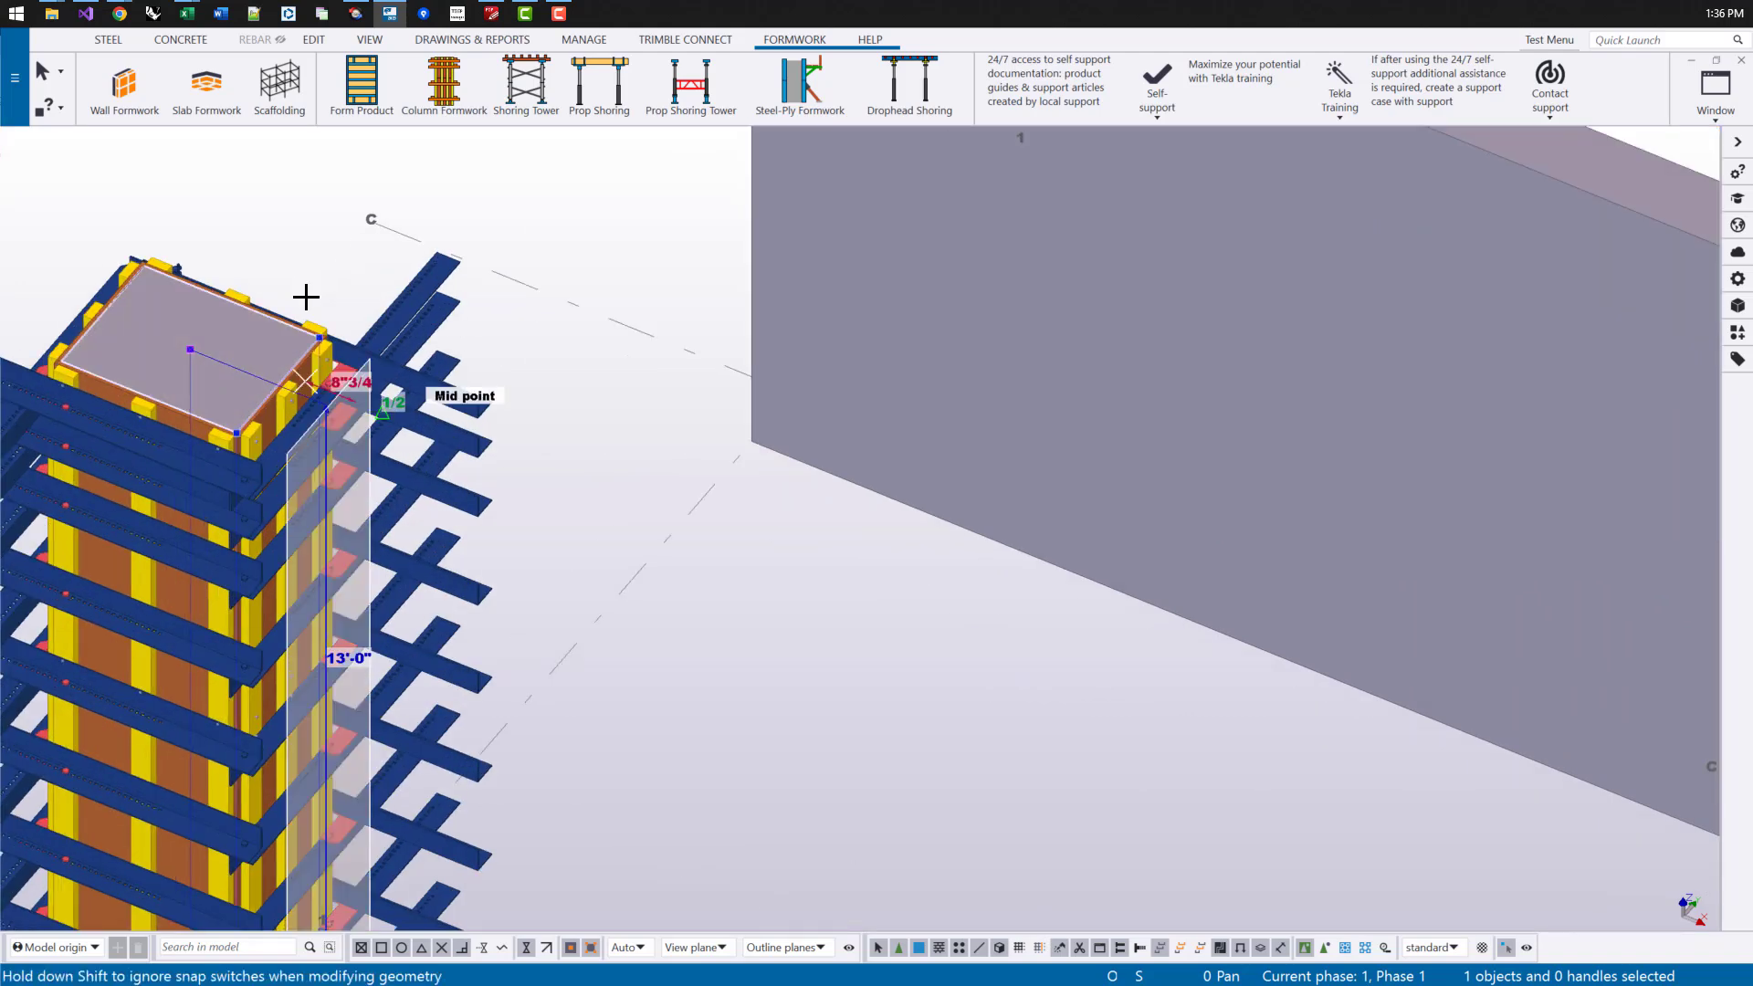
{"action": "scroll", "coordinate": [301, 344], "scroll_direction": "down", "scroll_amount": 1}
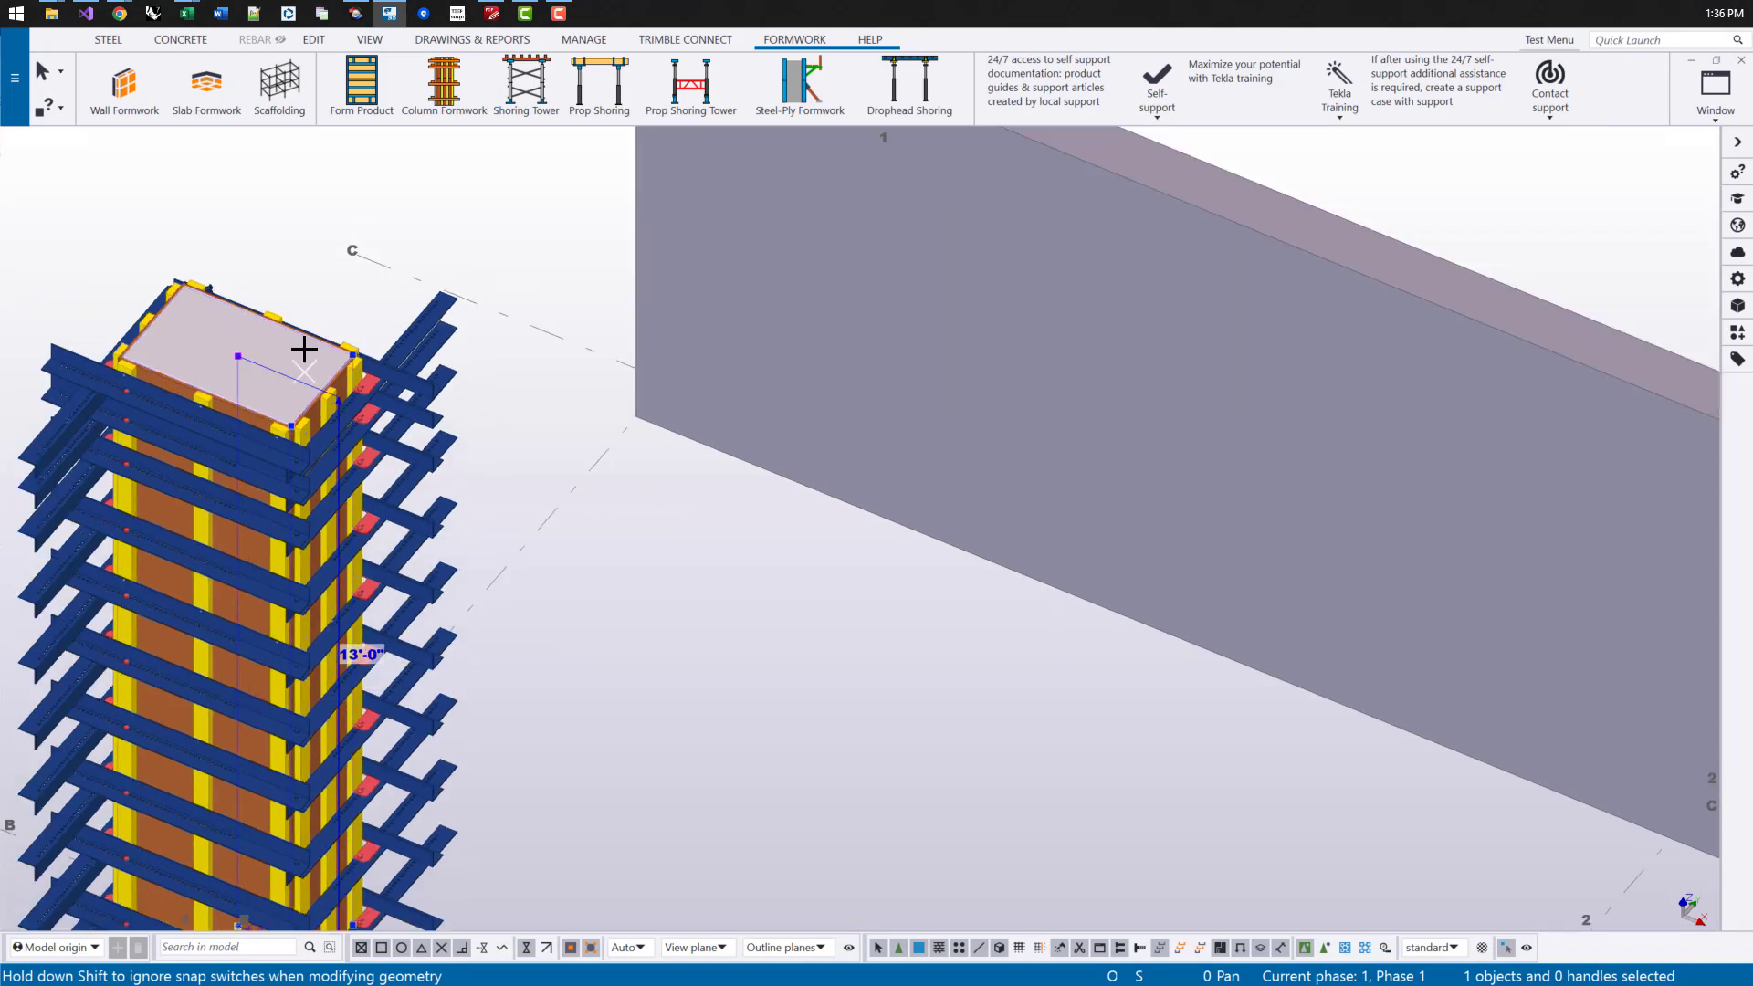
{"action": "left_click_drag", "start_coordinate": [302, 345], "coordinate": [307, 243]}
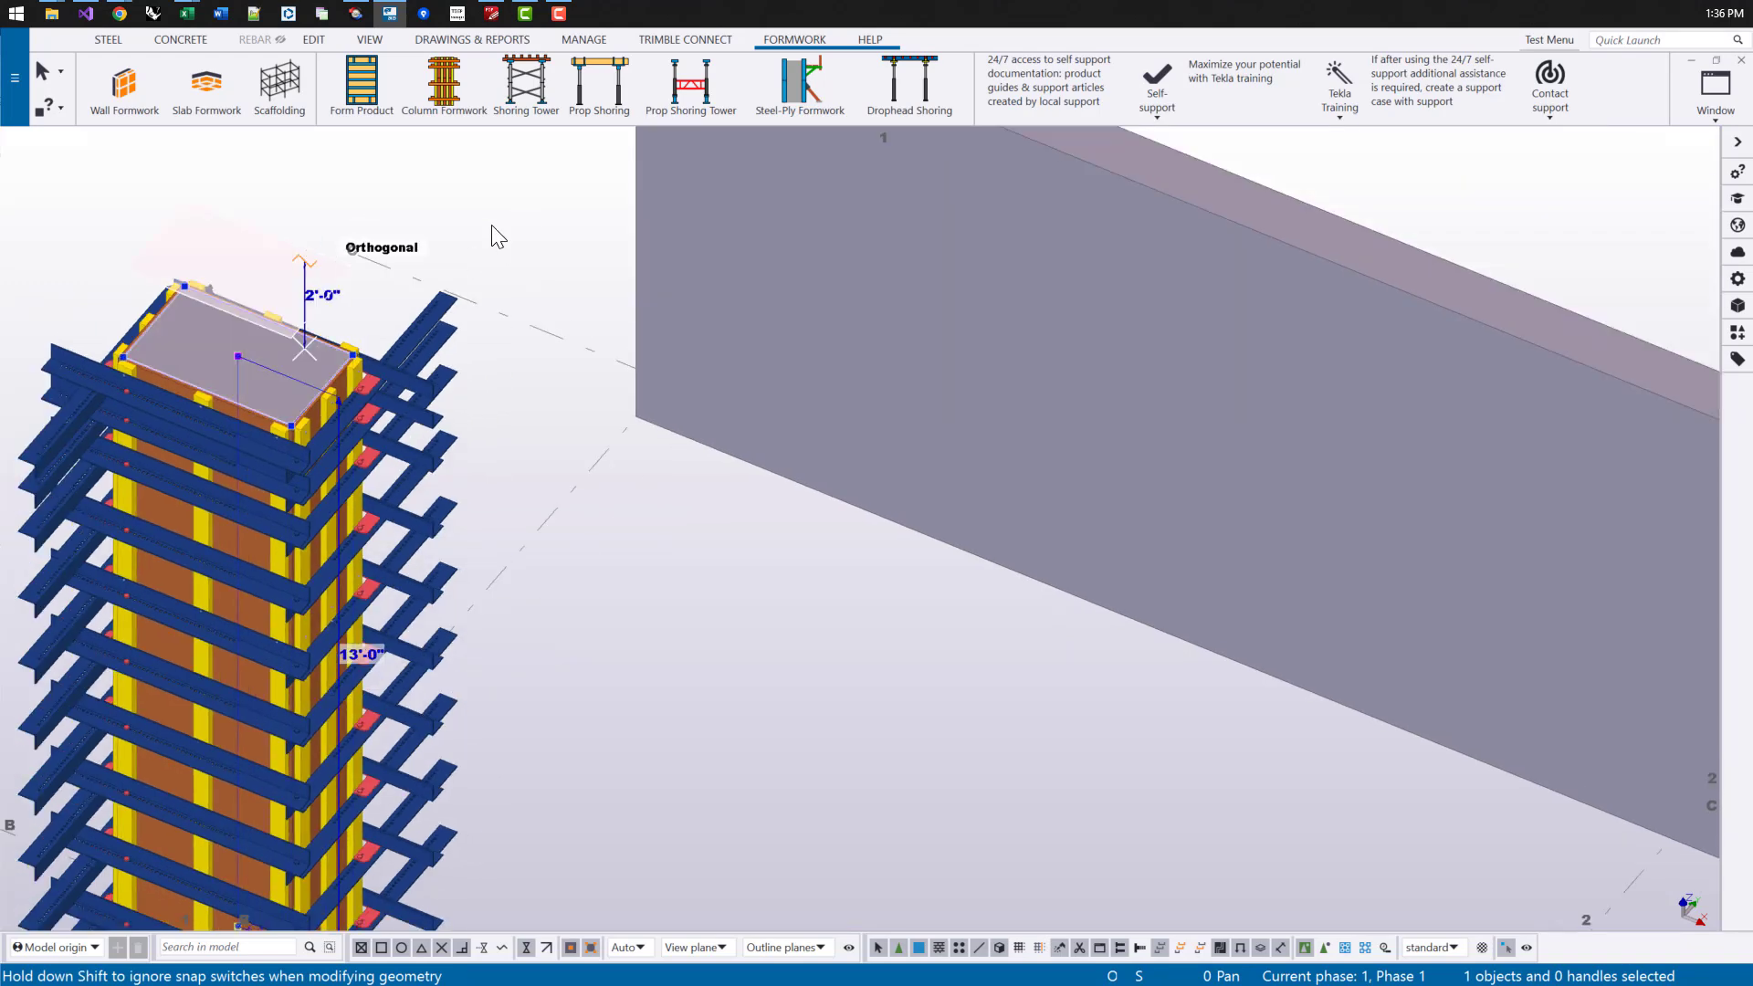
{"action": "scroll", "coordinate": [265, 332], "scroll_direction": "down", "scroll_amount": 3}
{"action": "scroll", "coordinate": [334, 414], "scroll_direction": "up", "scroll_amount": 1}
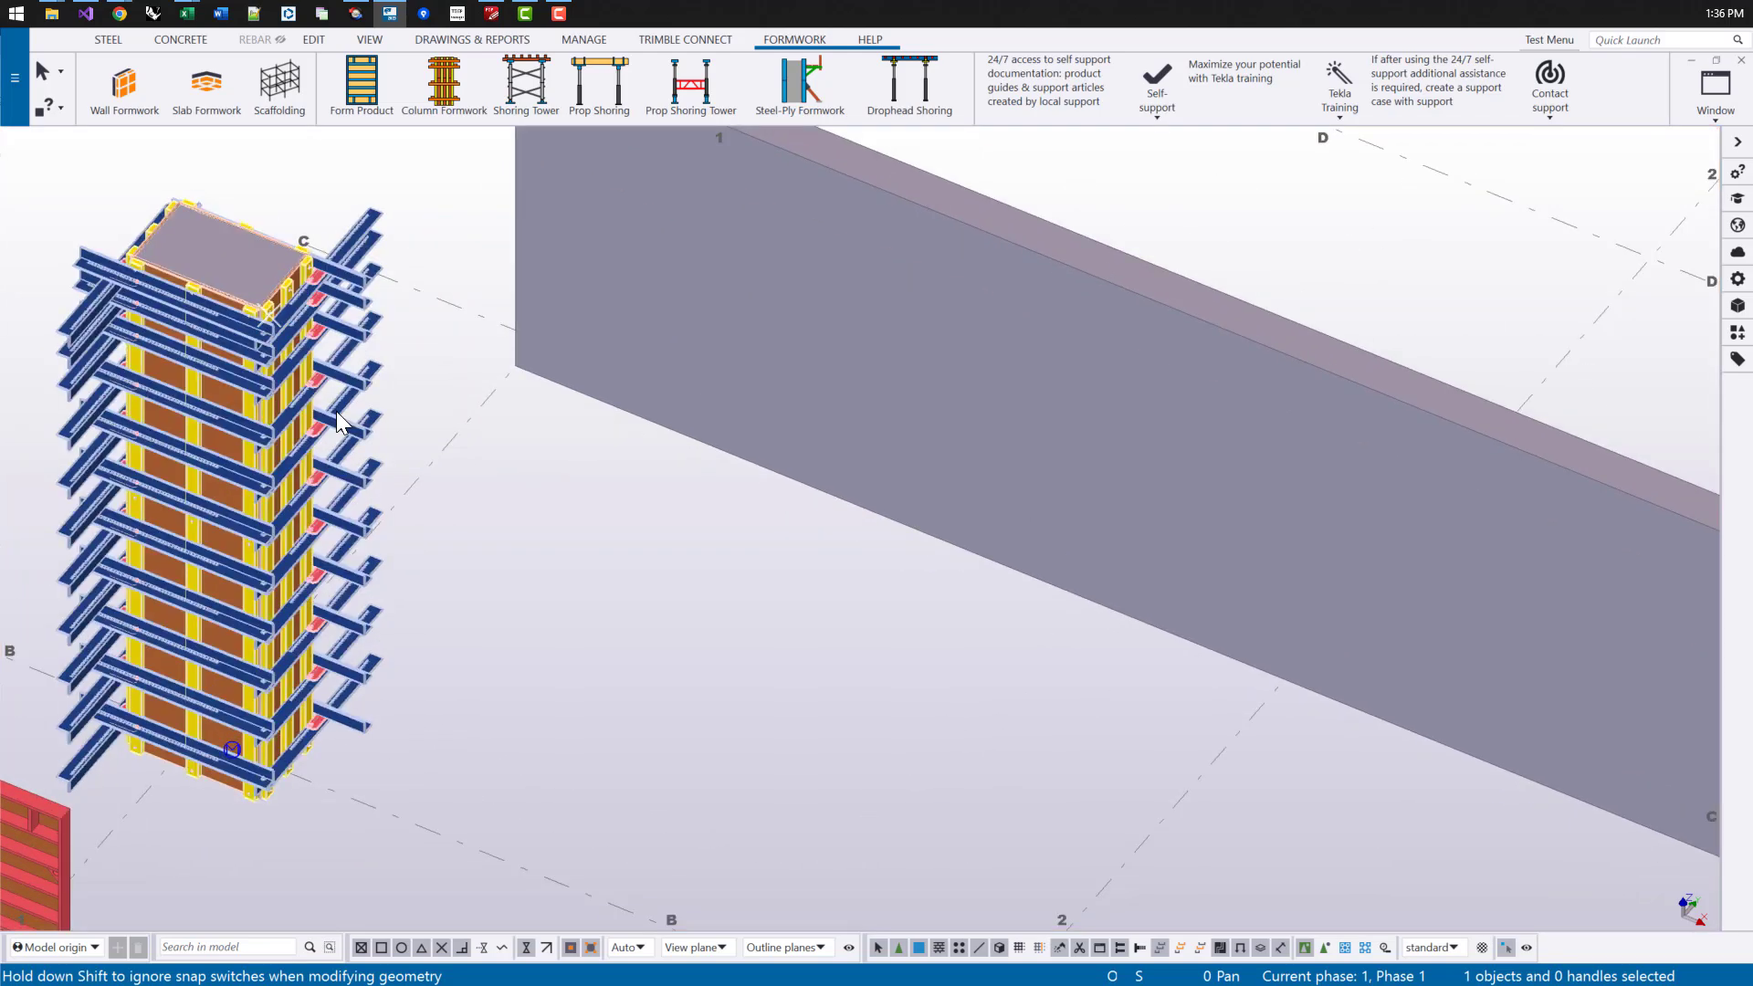
Step: Change the column formwork's clamp type to Create Wood Clamps and apply the modification
{"action": "left_click_drag", "start_coordinate": [966, 299], "coordinate": [998, 154]}
{"action": "scroll", "coordinate": [182, 299], "scroll_direction": "up", "scroll_amount": 1}
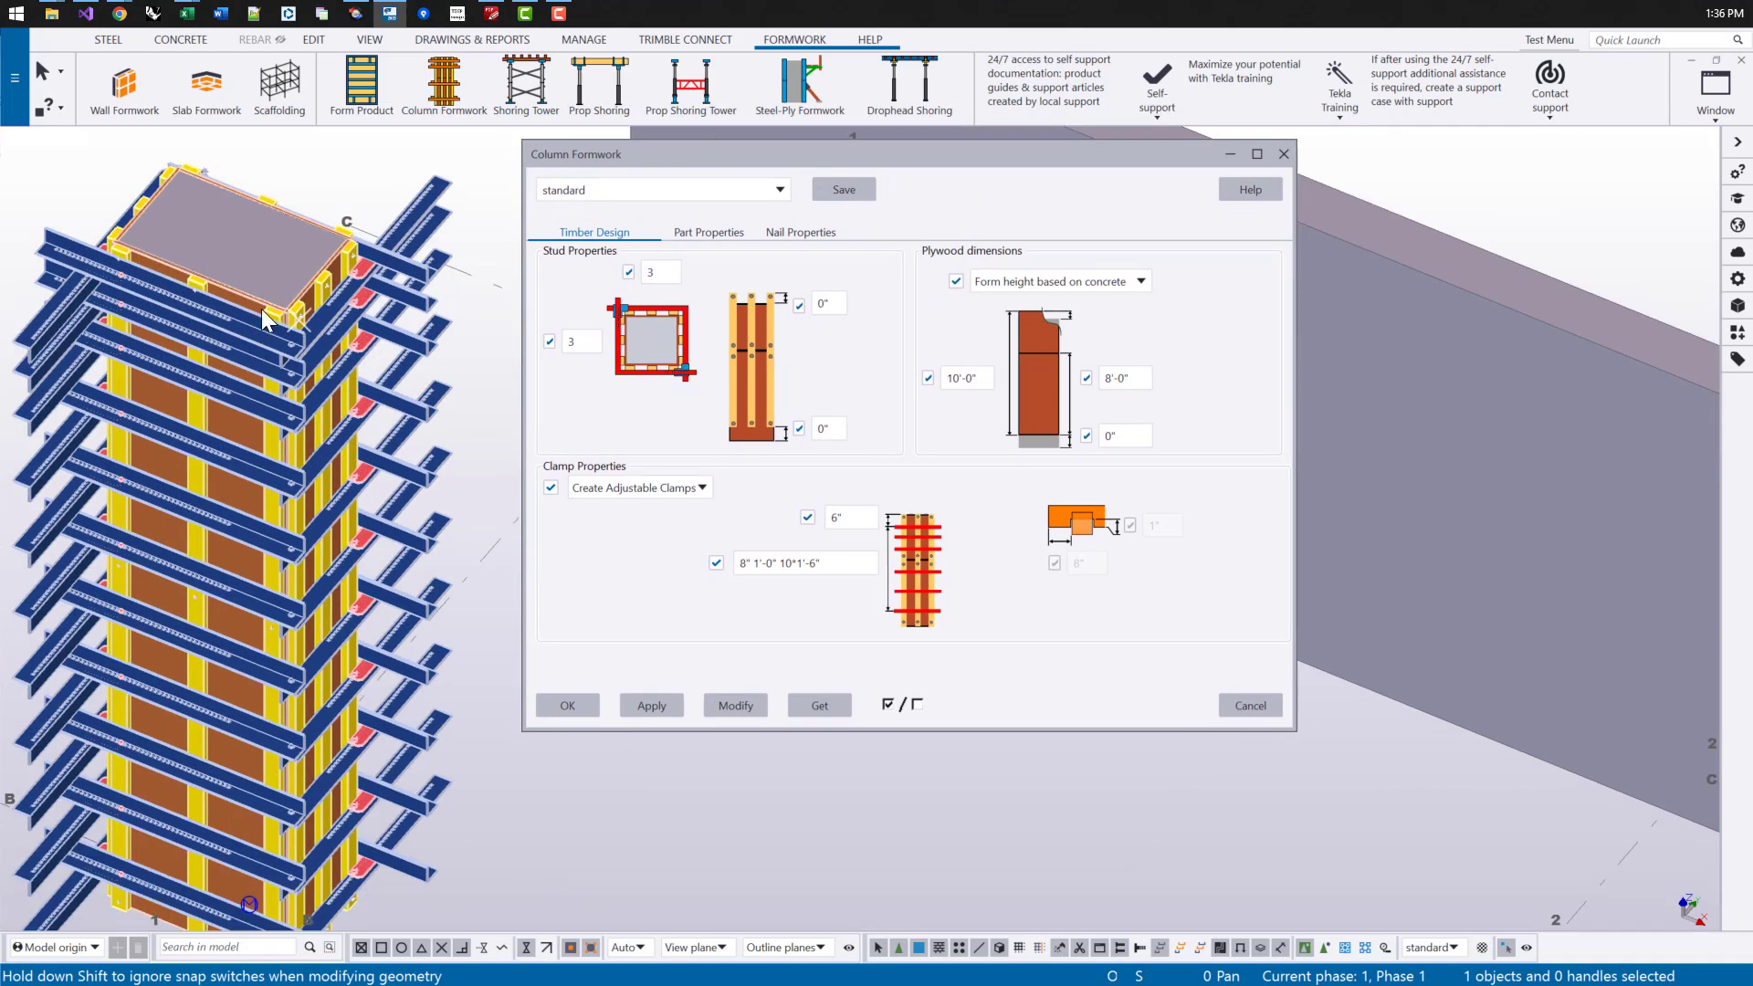
{"action": "left_click", "coordinate": [696, 493]}
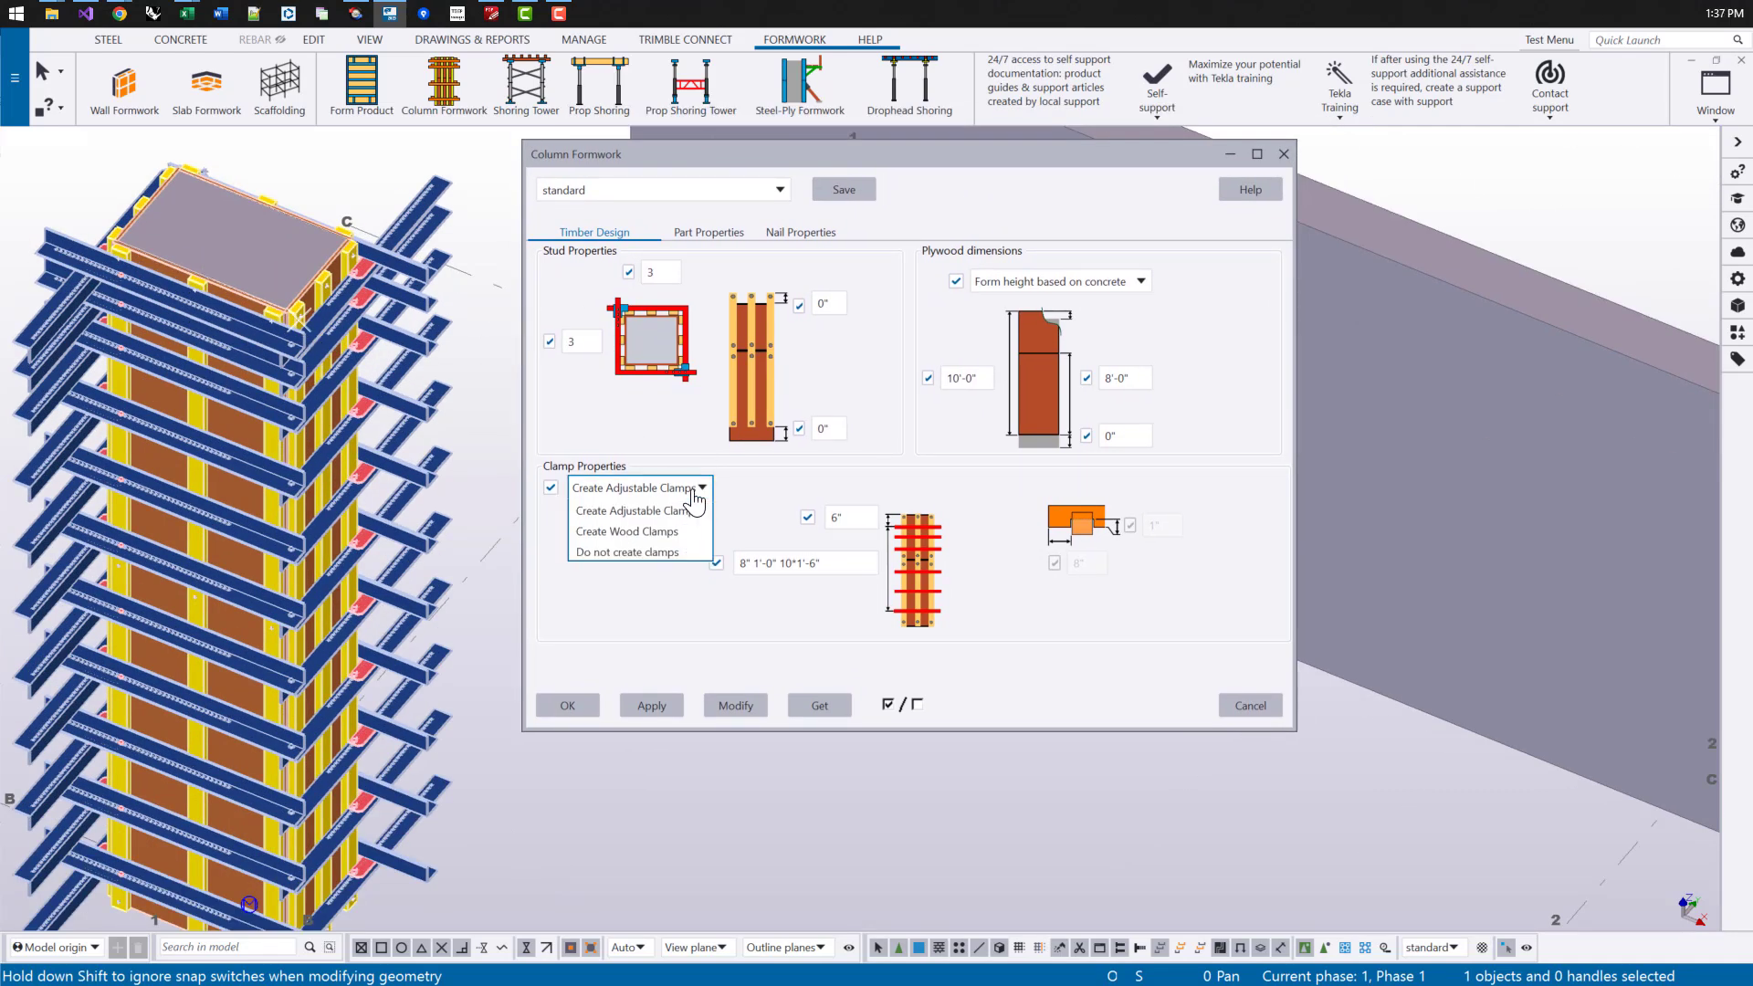
{"action": "left_click", "coordinate": [641, 529]}
{"action": "left_click", "coordinate": [730, 707]}
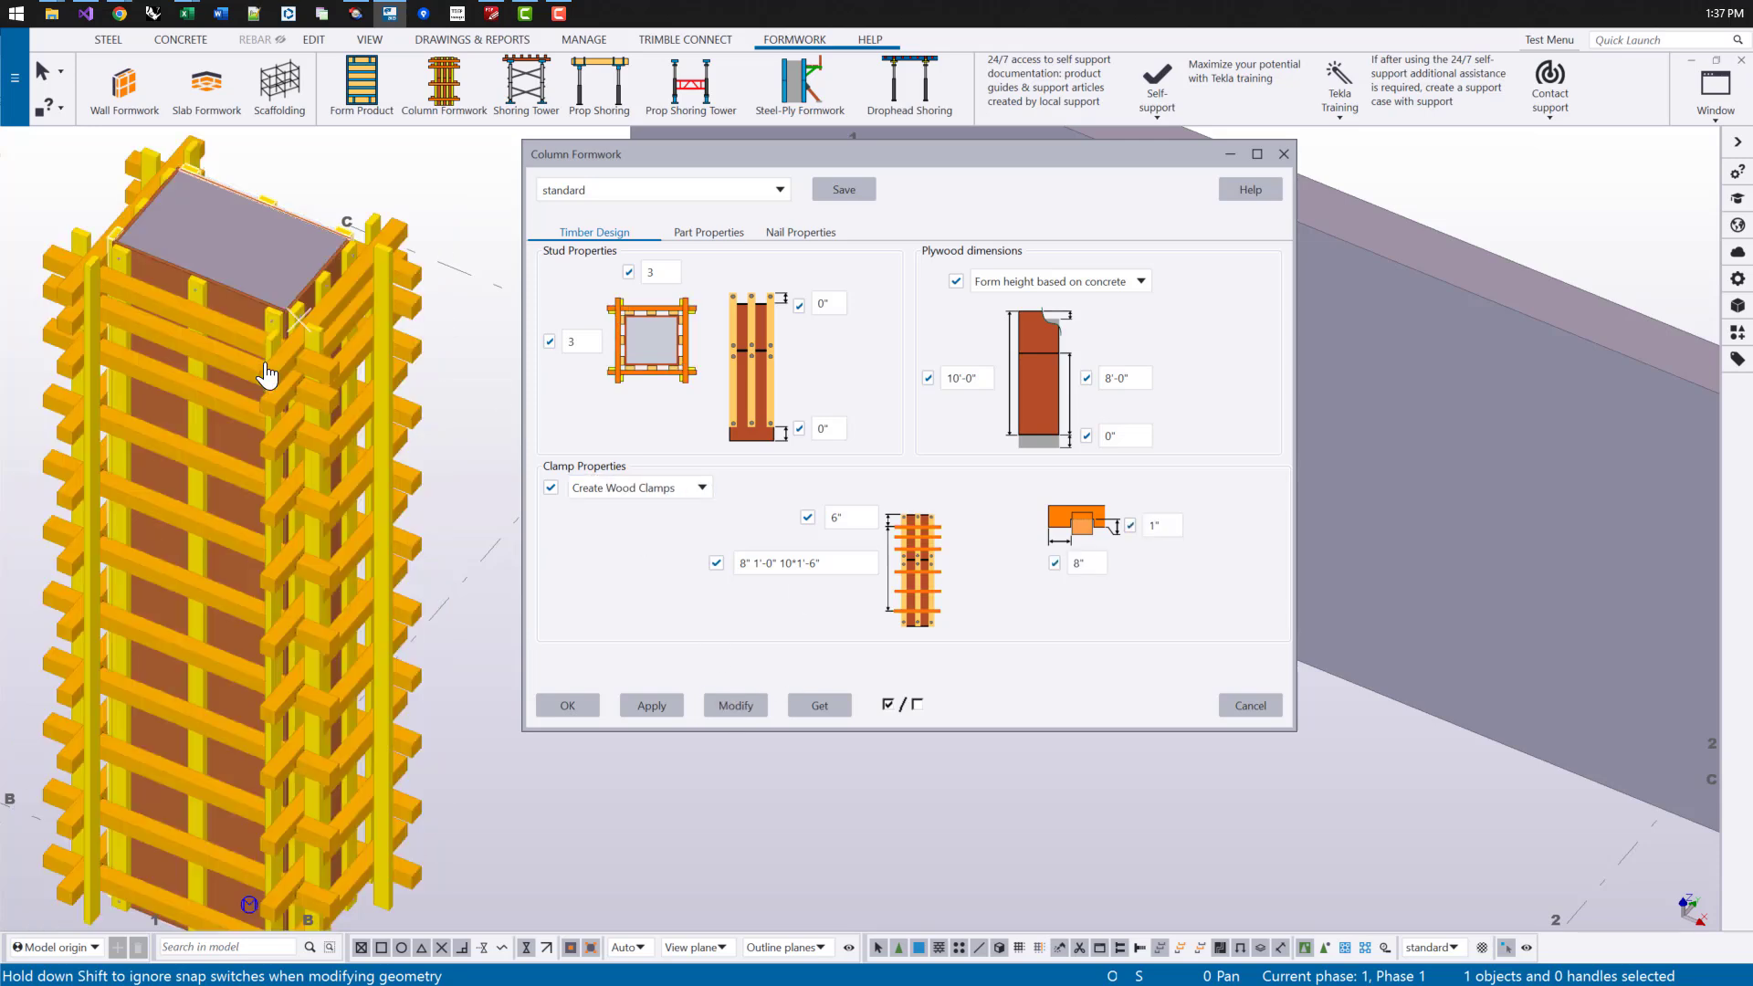
{"action": "scroll", "coordinate": [304, 361], "scroll_direction": "down", "scroll_amount": 2}
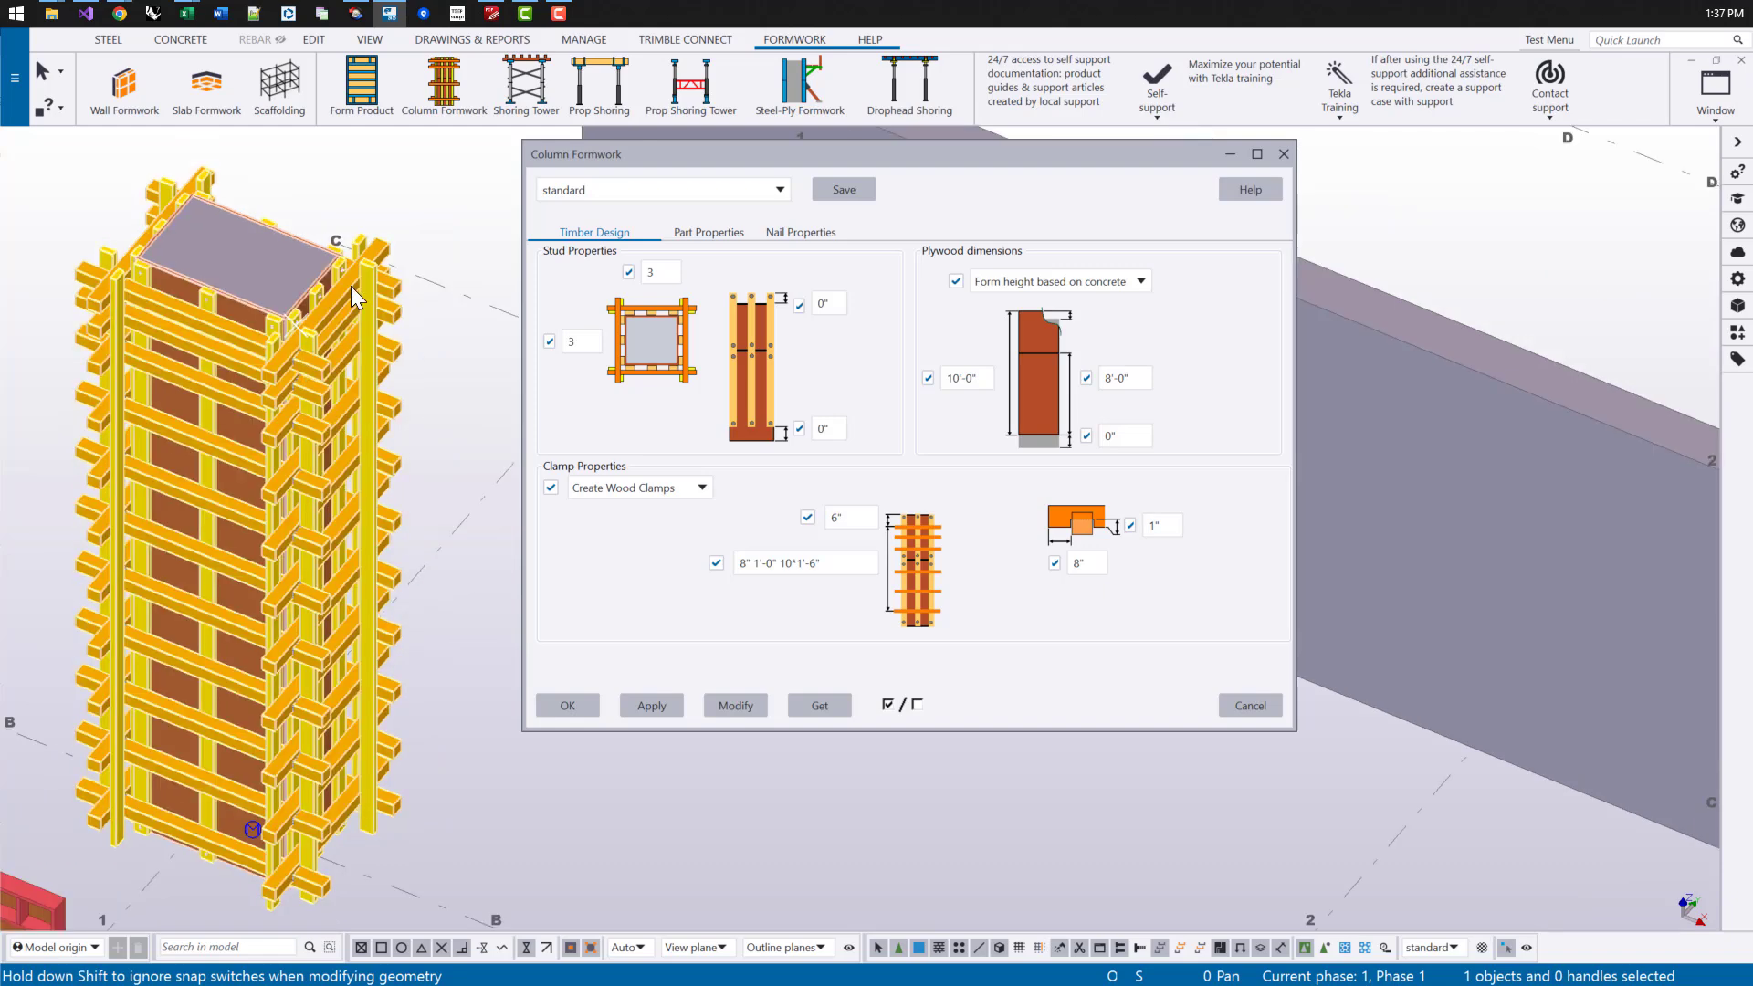
Step: Examine the column formwork's nail properties and the modelled nails on the vertical studs
{"action": "left_click", "coordinate": [794, 233]}
{"action": "scroll", "coordinate": [204, 337], "scroll_direction": "up", "scroll_amount": 5}
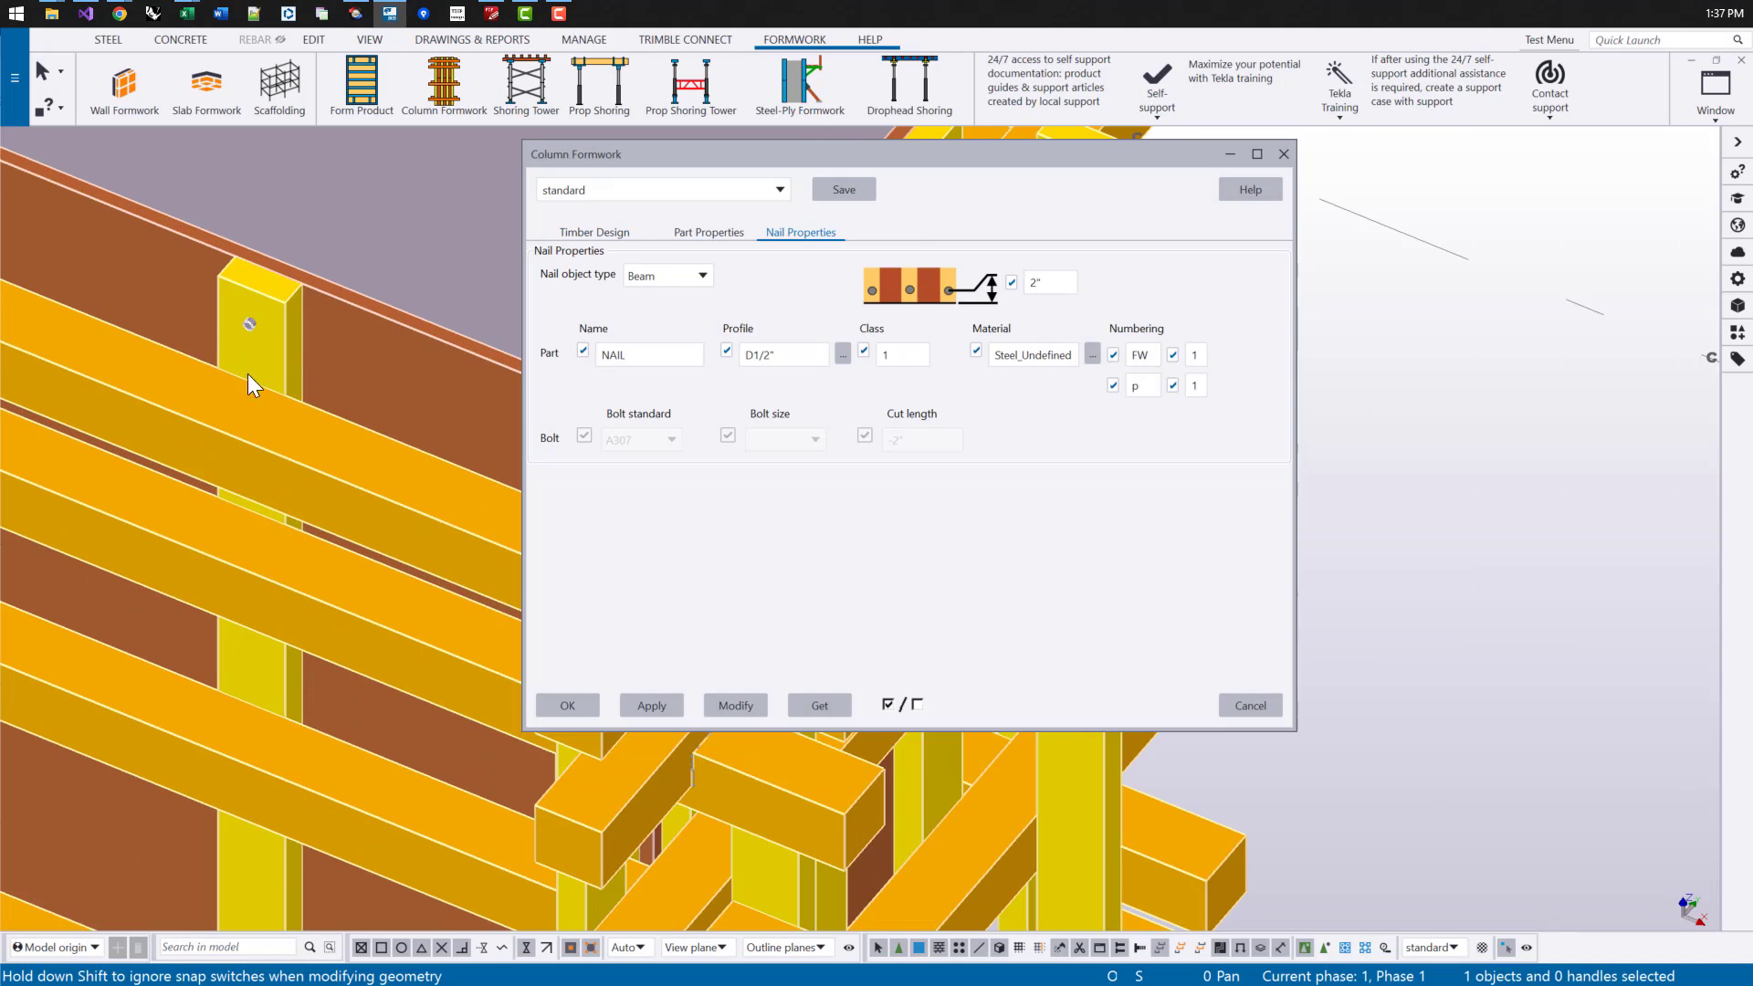
{"action": "scroll", "coordinate": [259, 311], "scroll_direction": "down", "scroll_amount": 4}
{"action": "scroll", "coordinate": [250, 314], "scroll_direction": "up", "scroll_amount": 4}
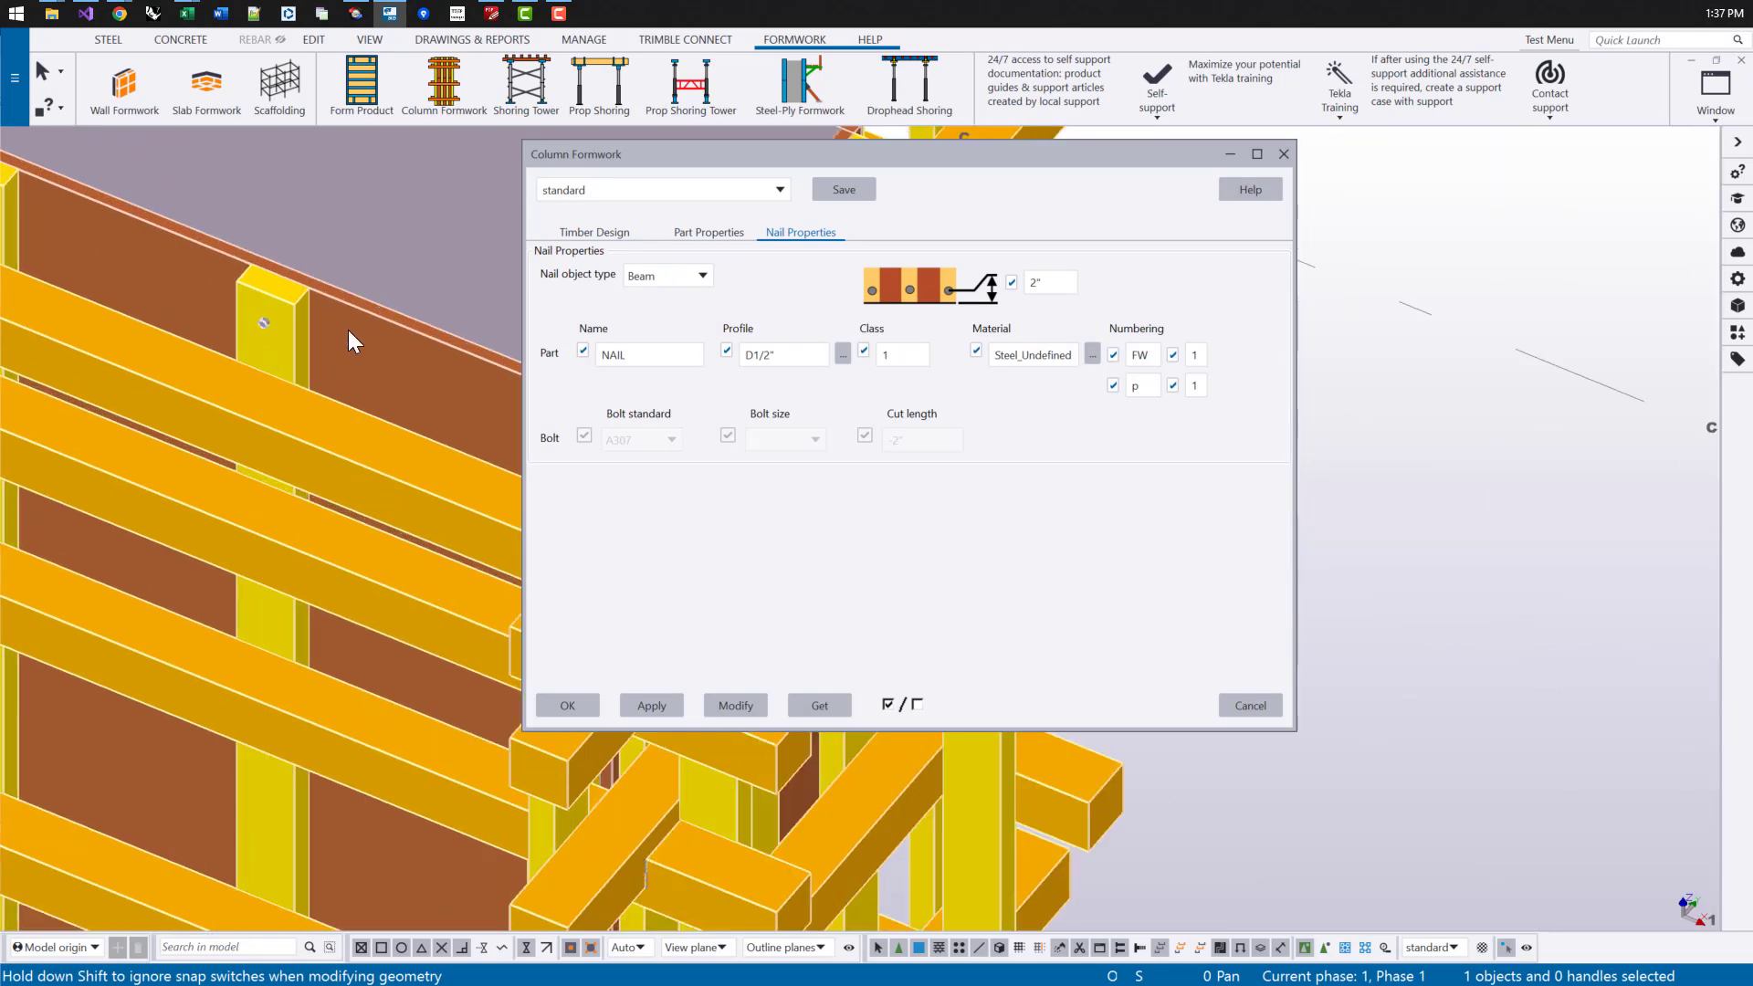
{"action": "scroll", "coordinate": [346, 333], "scroll_direction": "down", "scroll_amount": 5}
{"action": "scroll", "coordinate": [345, 325], "scroll_direction": "down", "scroll_amount": 3}
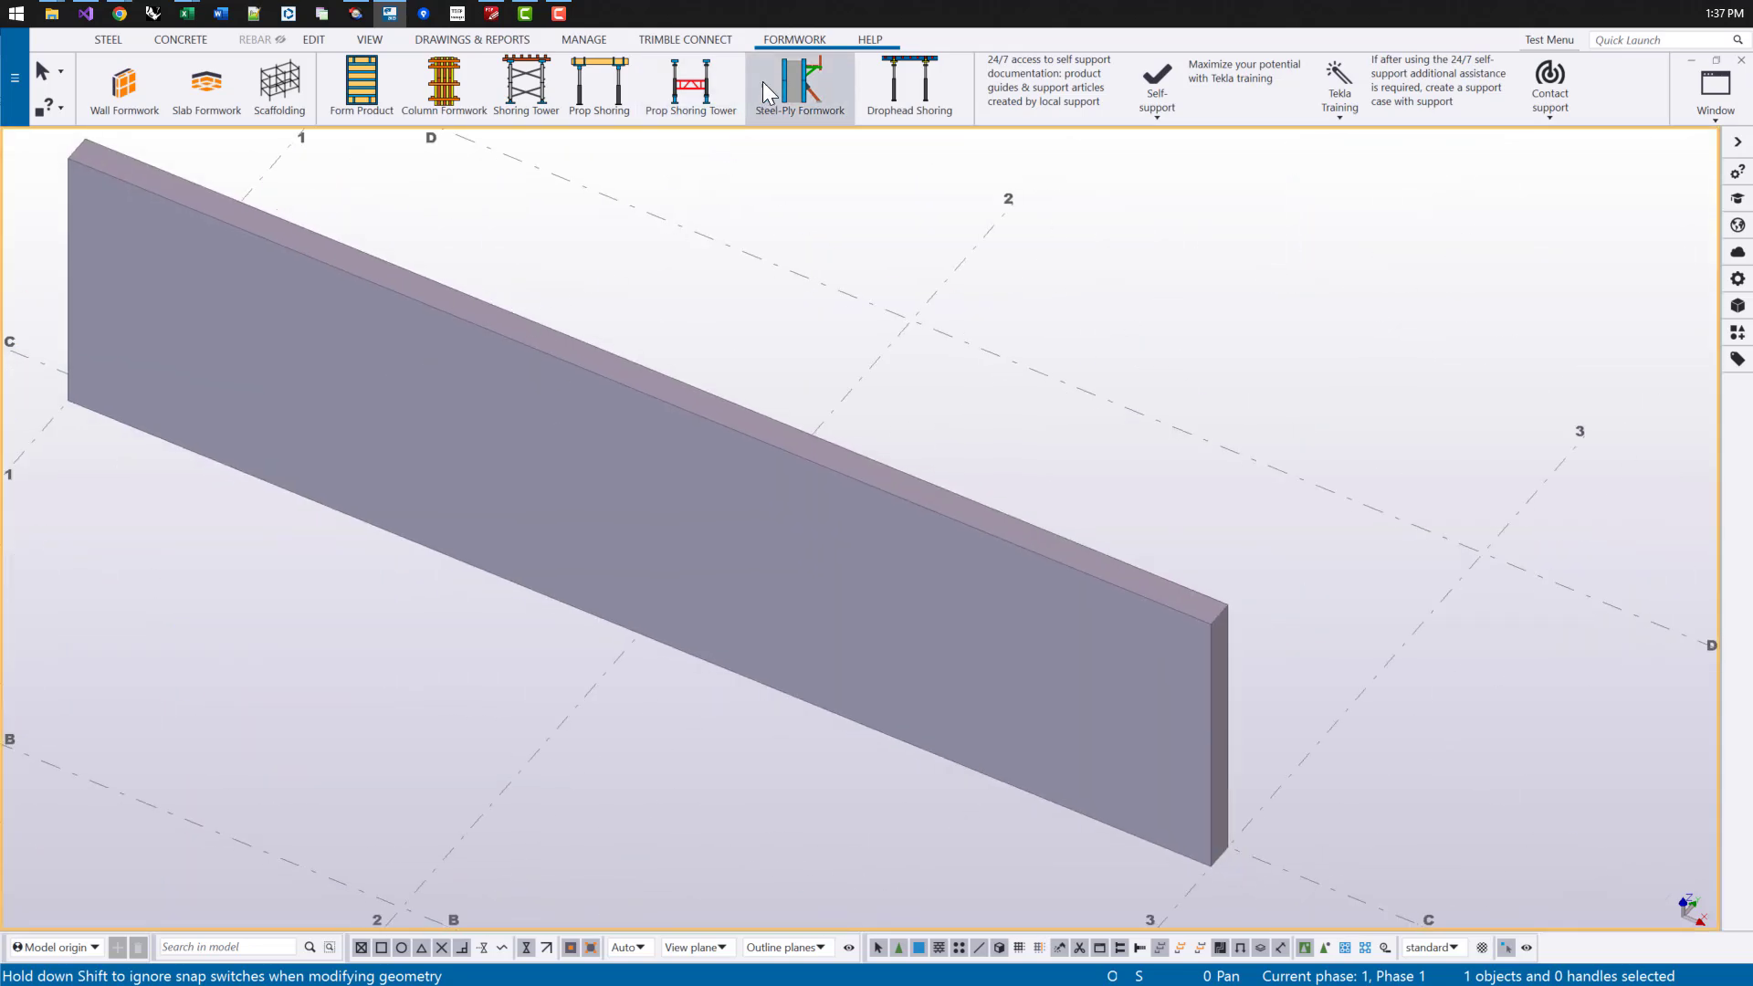
Step: Apply Steel-Ply Formwork to the long concrete wall on gridline C and end the command
{"action": "left_click", "coordinate": [791, 99]}
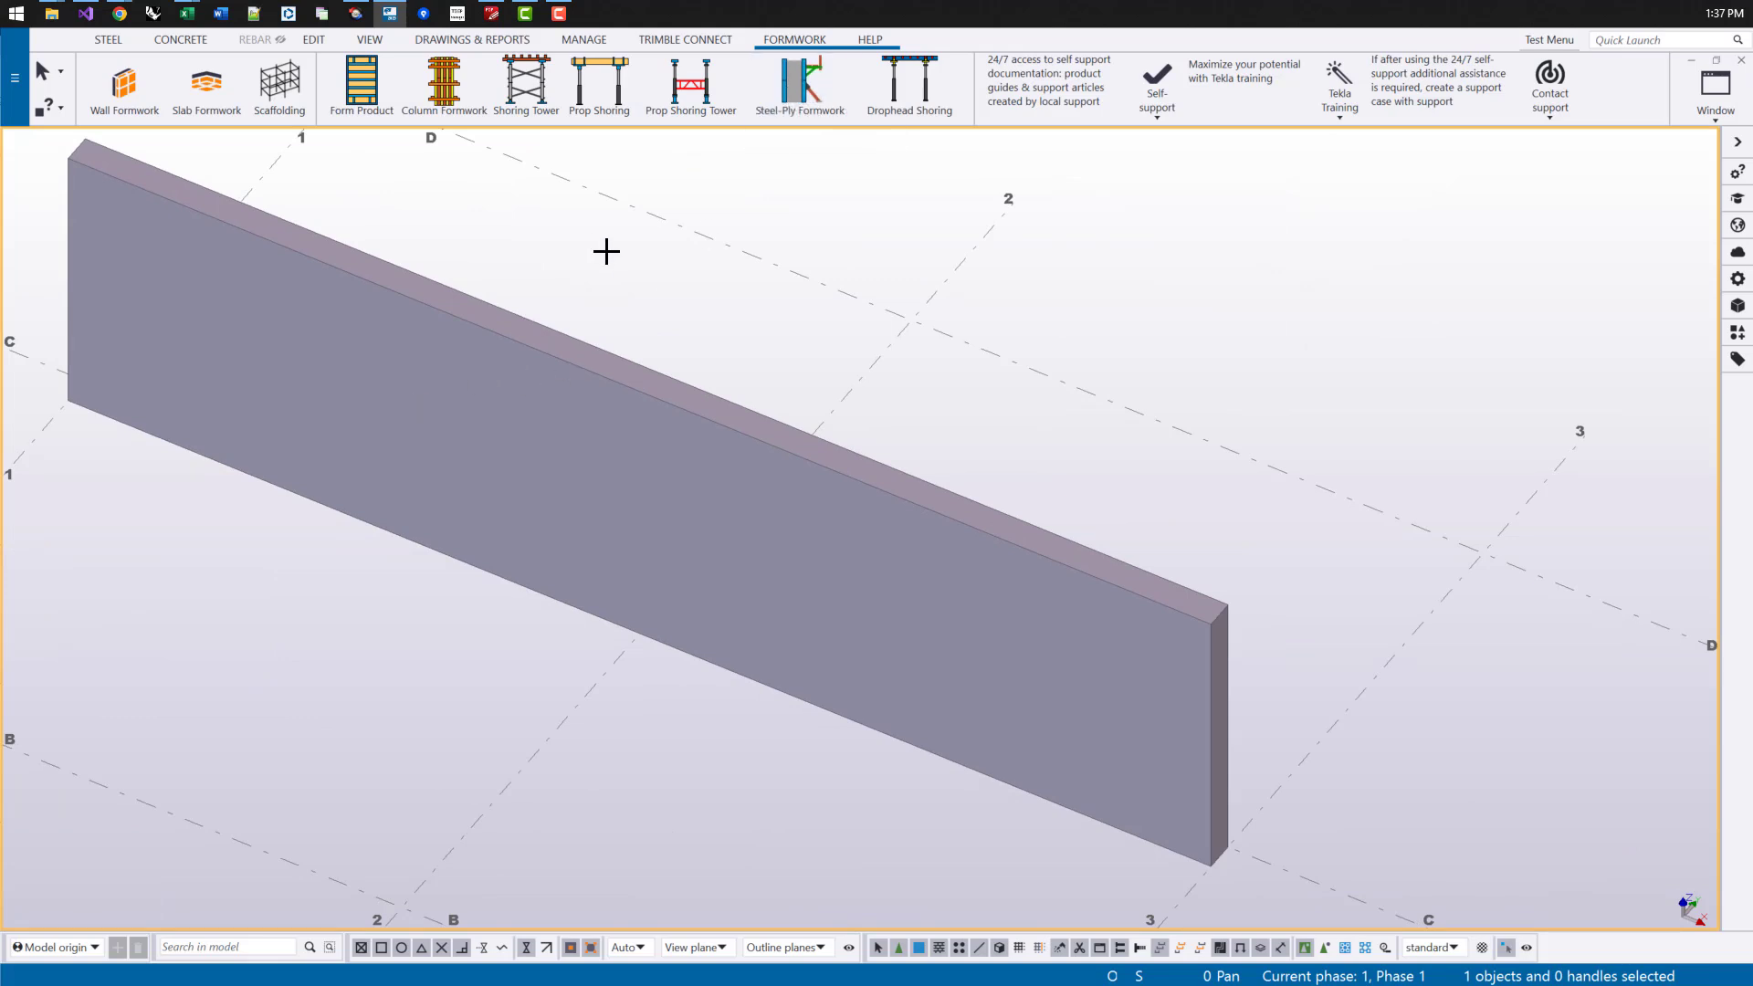
{"action": "right_click", "coordinate": [613, 315]}
{"action": "key", "text": "Escape"}
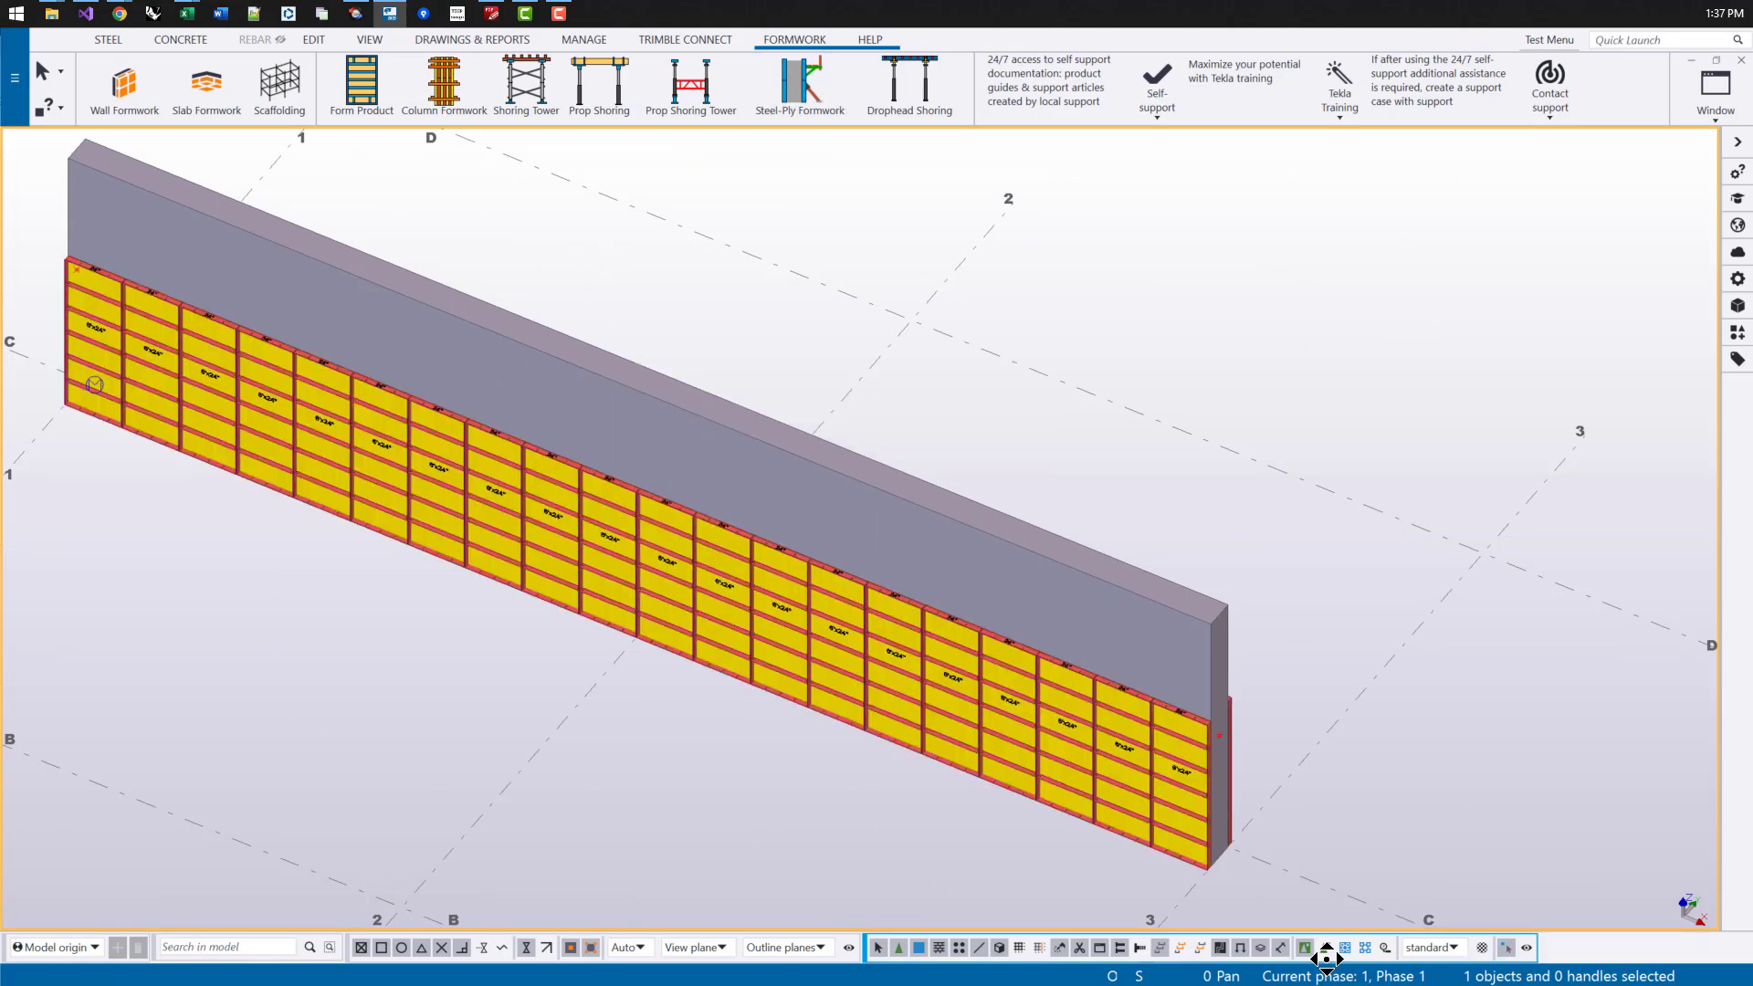
Step: Set the wall formwork's panel heights to 6'-0" 4'-0" and apply the modification to the selected wall forms
{"action": "left_click", "coordinate": [421, 413]}
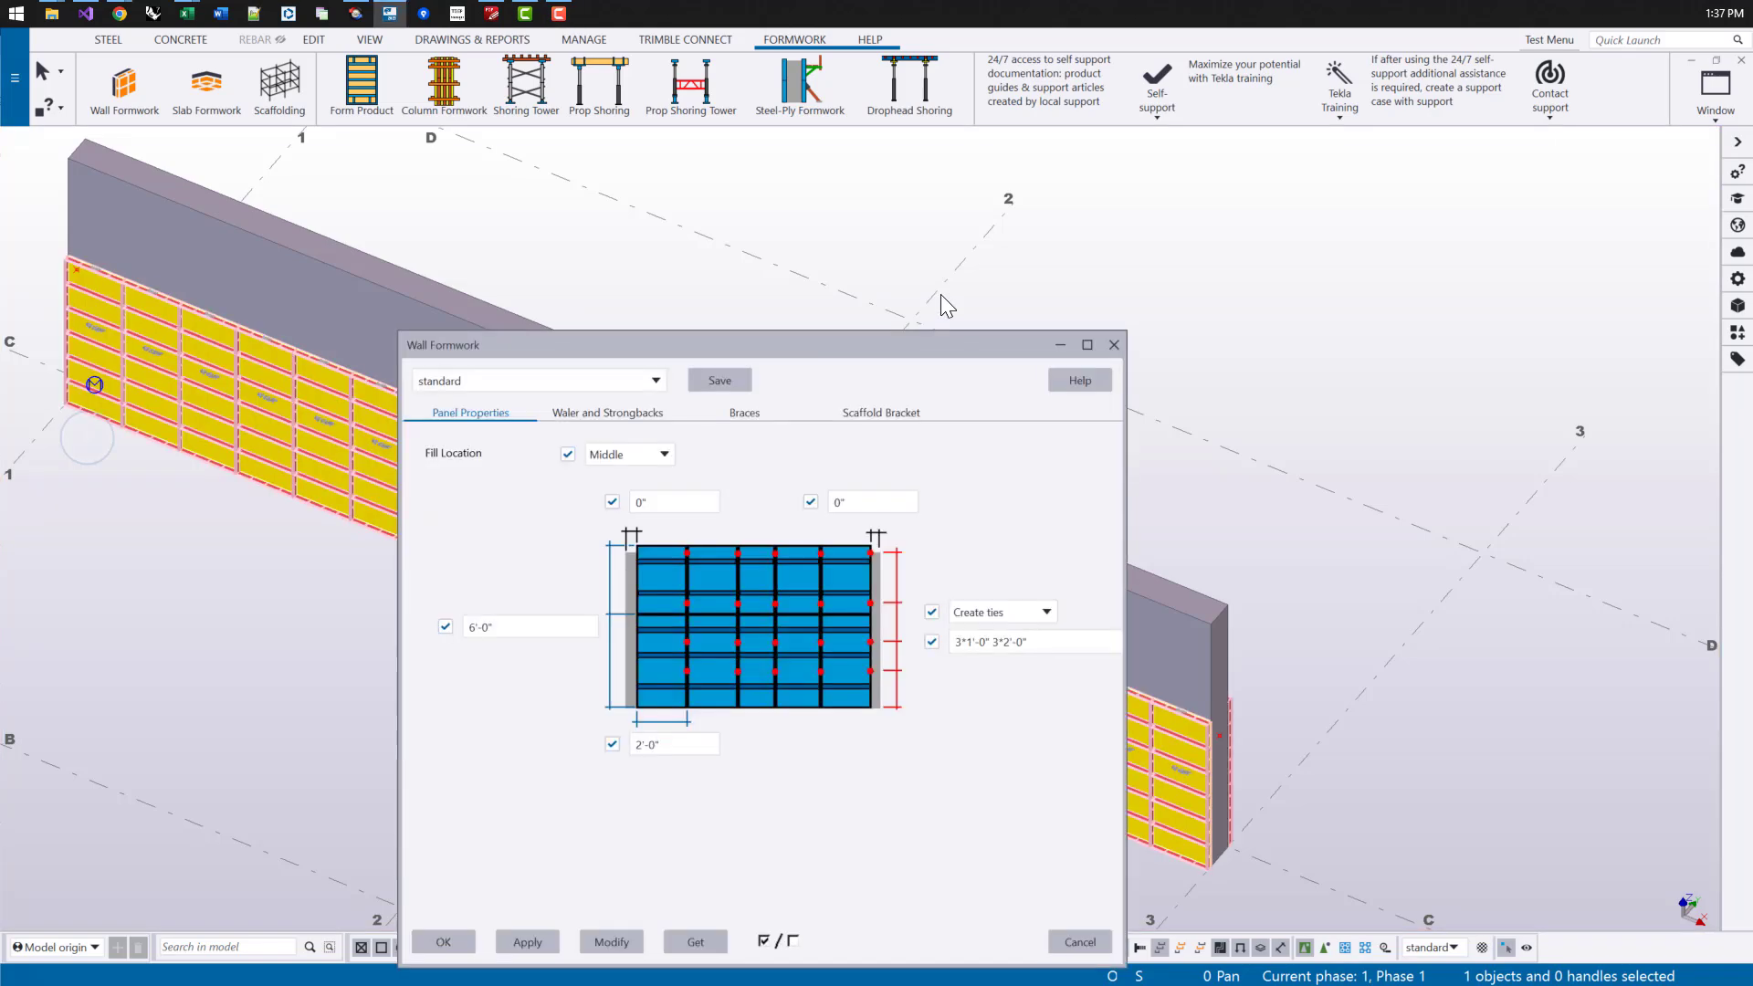
{"action": "left_click_drag", "start_coordinate": [851, 316], "coordinate": [1267, 126]}
{"action": "scroll", "coordinate": [709, 519], "scroll_direction": "down", "scroll_amount": 2}
{"action": "middle_click_drag", "start_coordinate": [709, 519], "coordinate": [566, 516]}
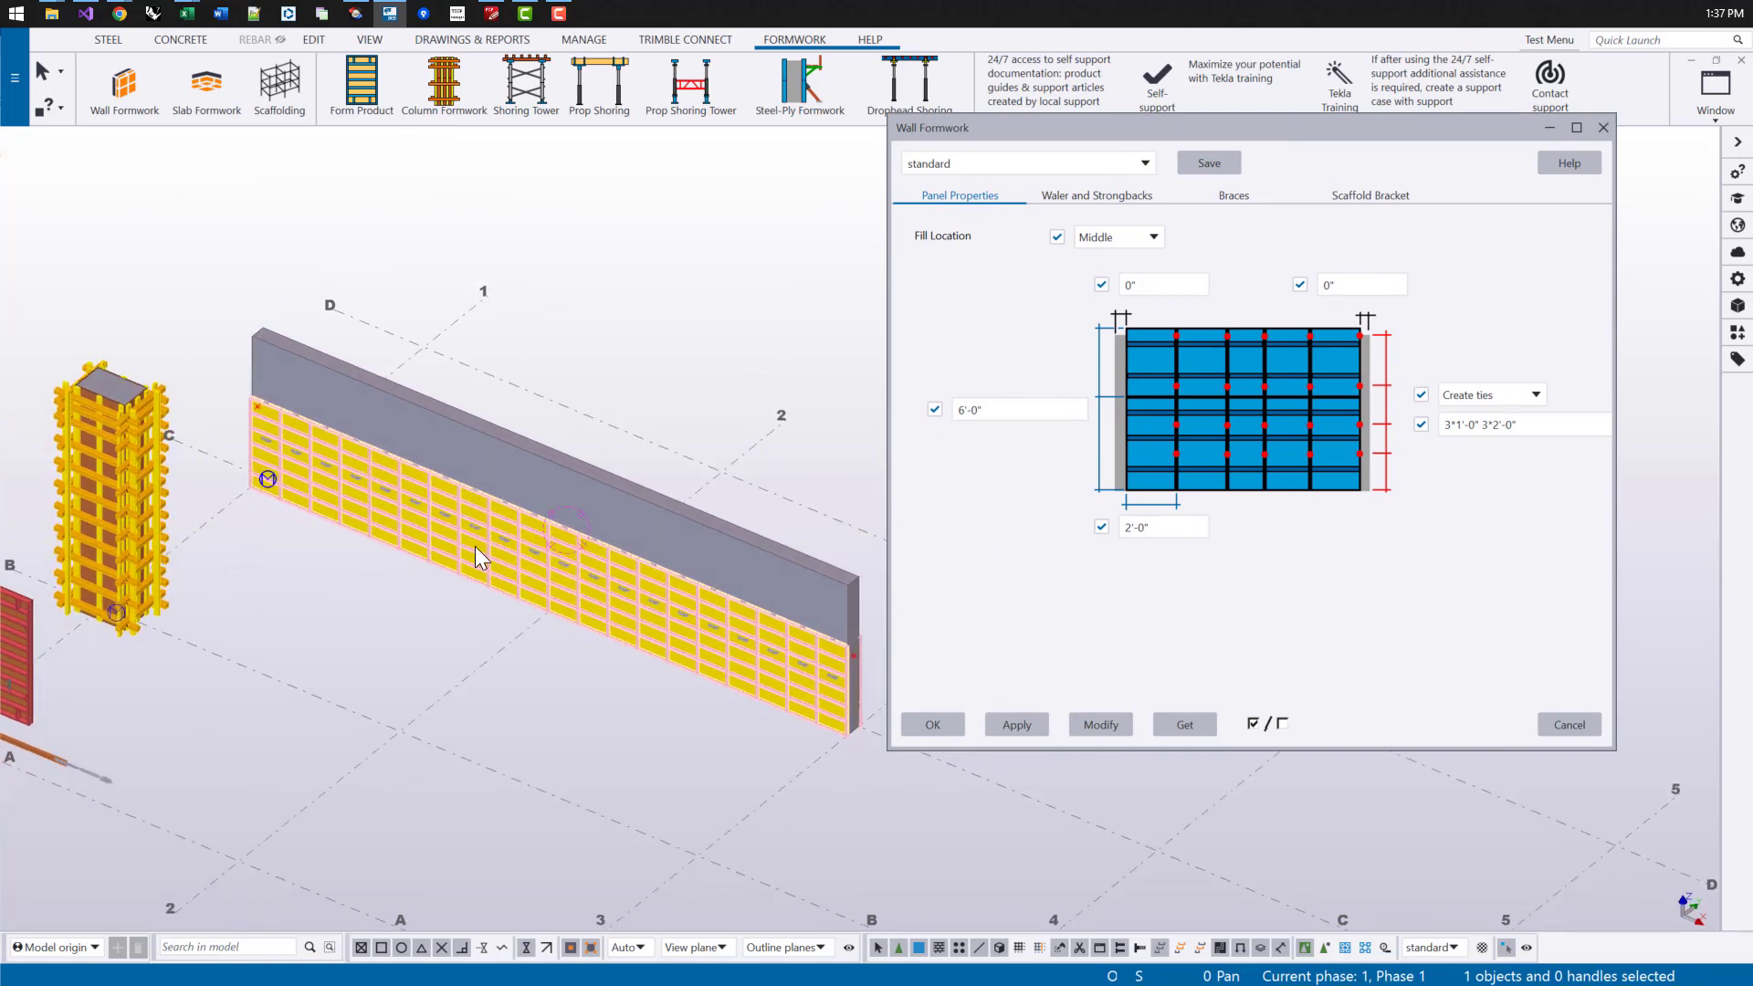
{"action": "middle_click_drag", "start_coordinate": [474, 567], "coordinate": [419, 550]}
{"action": "left_click", "coordinate": [1001, 409]}
{"action": "left_click_drag", "start_coordinate": [1002, 410], "coordinate": [882, 378]}
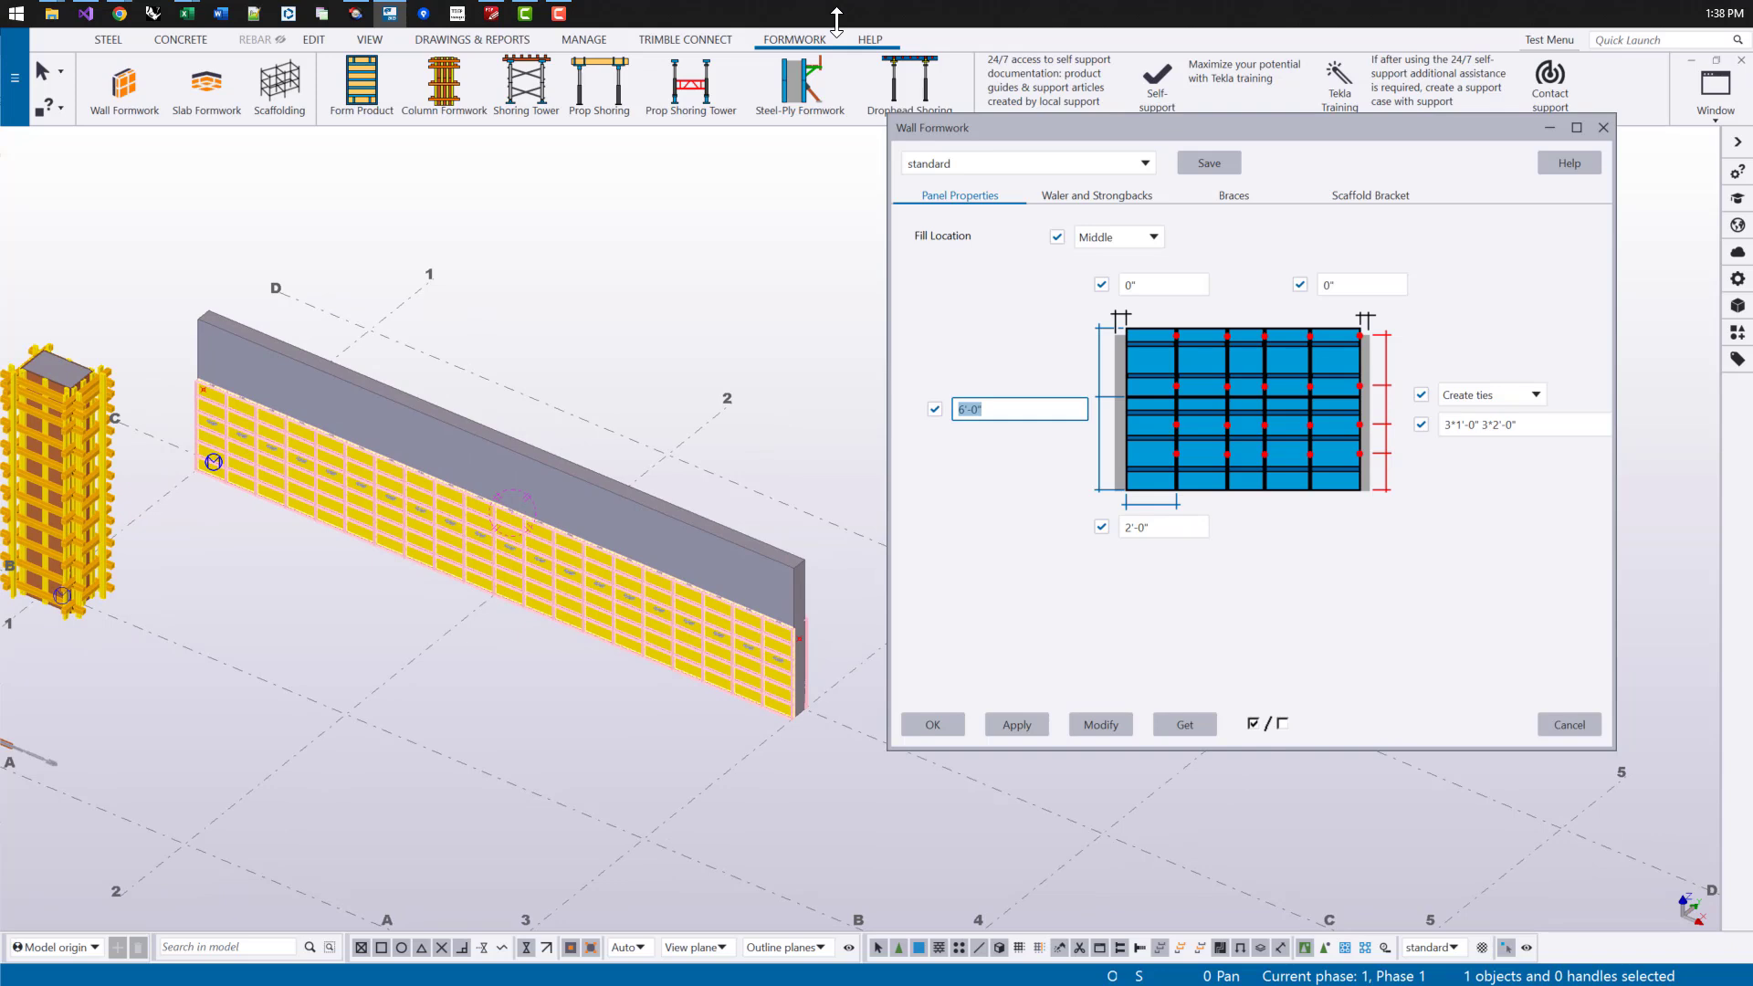
{"action": "key", "text": "Right"}
{"action": "left_click", "coordinate": [1104, 726]}
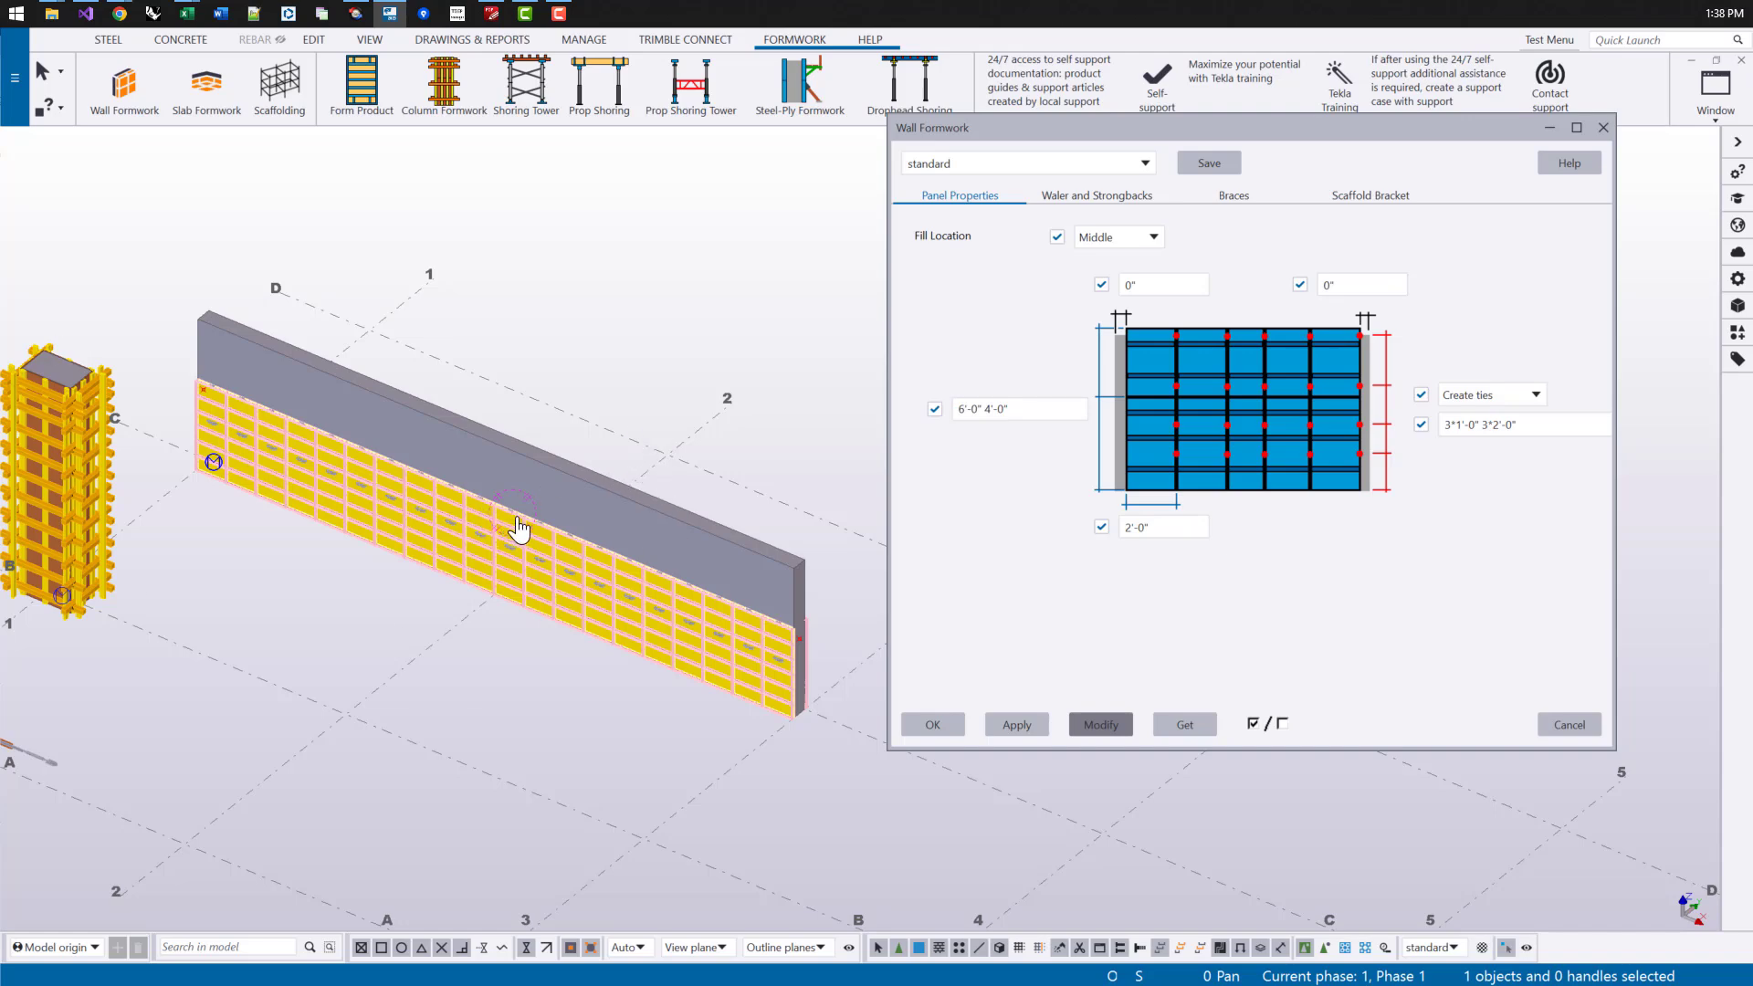
Step: Examine the form ties at the wall's end and the tie creation and spacing settings
{"action": "scroll", "coordinate": [660, 553], "scroll_direction": "up", "scroll_amount": 3}
{"action": "scroll", "coordinate": [732, 539], "scroll_direction": "down", "scroll_amount": 5}
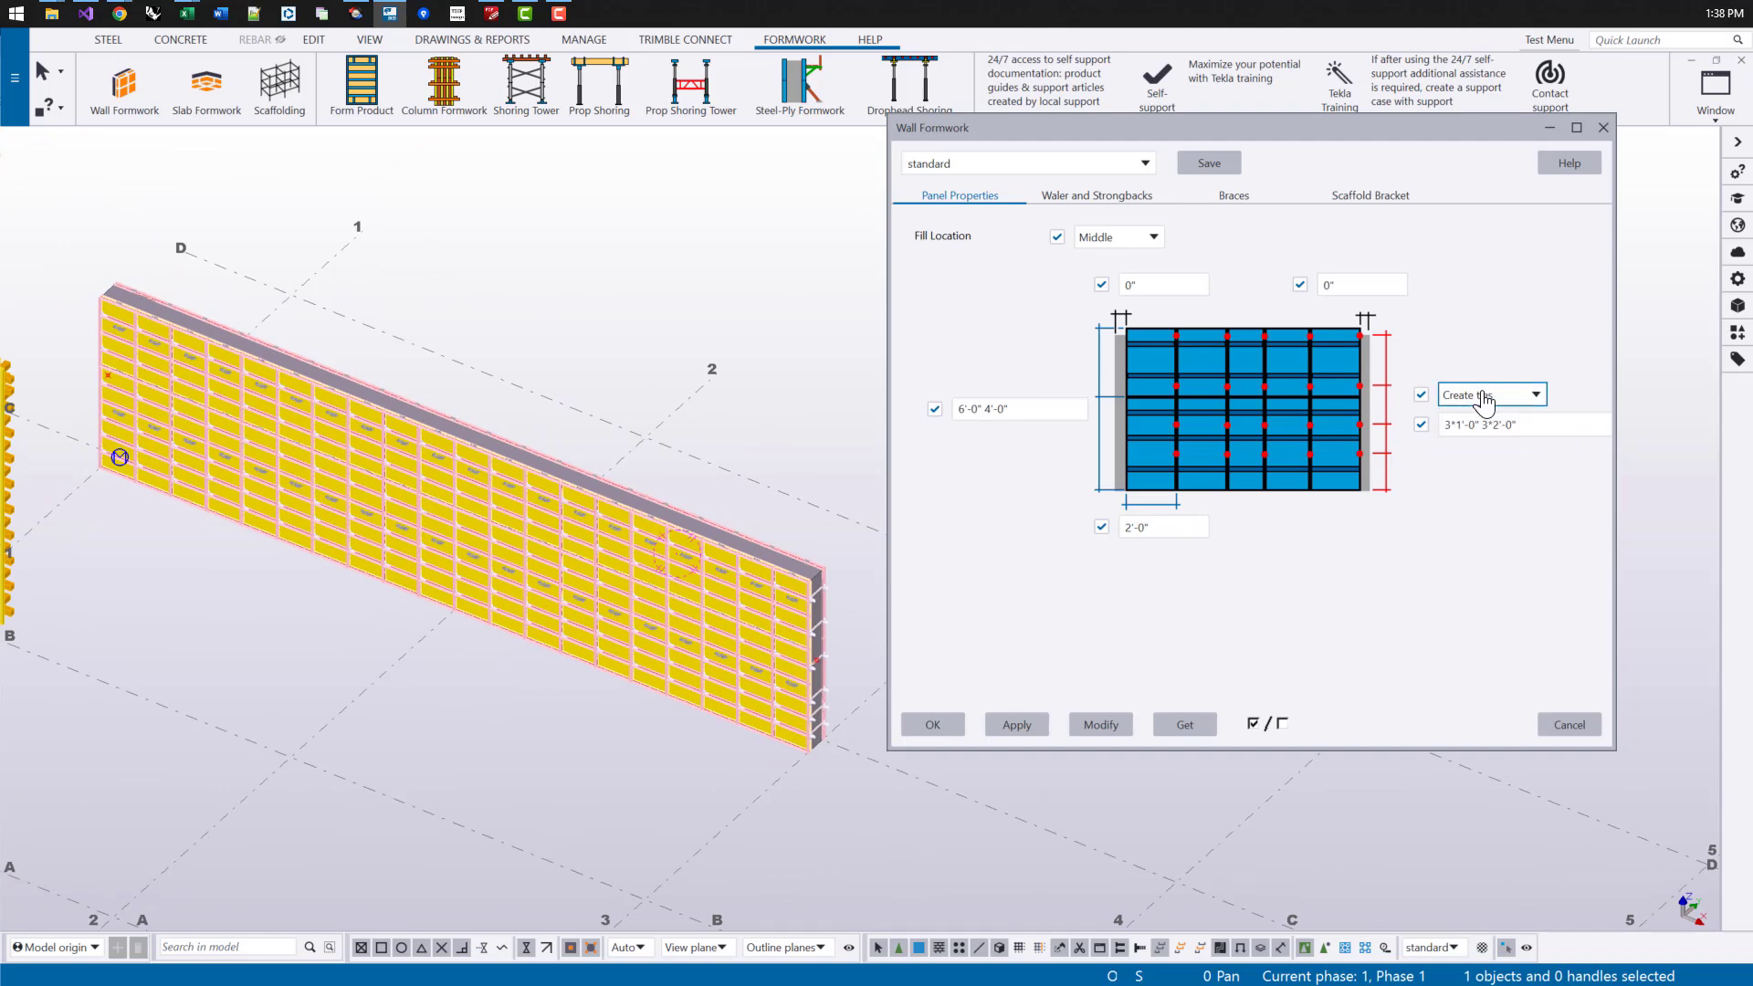
{"action": "scroll", "coordinate": [802, 653], "scroll_direction": "up", "scroll_amount": 5}
{"action": "middle_click_drag", "start_coordinate": [748, 549], "coordinate": [619, 464]}
{"action": "scroll", "coordinate": [670, 628], "scroll_direction": "up", "scroll_amount": 1}
{"action": "middle_click_drag", "start_coordinate": [670, 628], "coordinate": [726, 667], "text": "ctrl"}
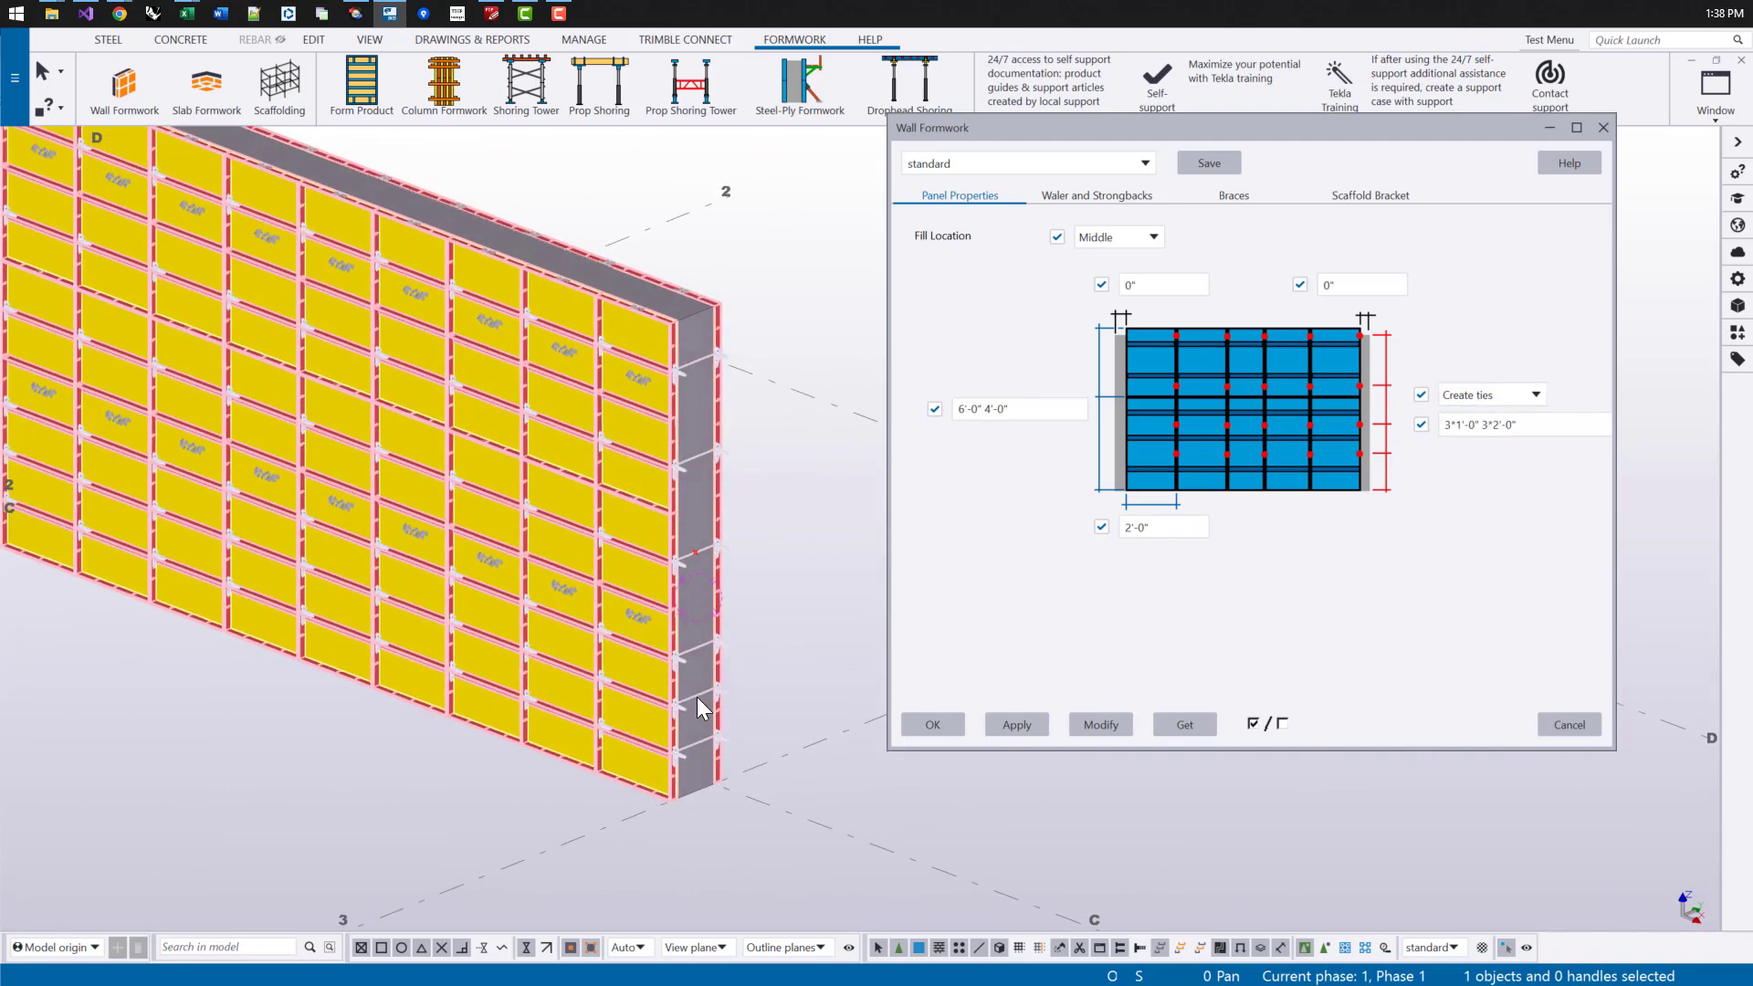
{"action": "left_click_drag", "start_coordinate": [1553, 424], "coordinate": [1444, 425]}
Step: Set walers and strongbacks to Create right side and modify the wall formwork
{"action": "left_click", "coordinate": [1100, 194]}
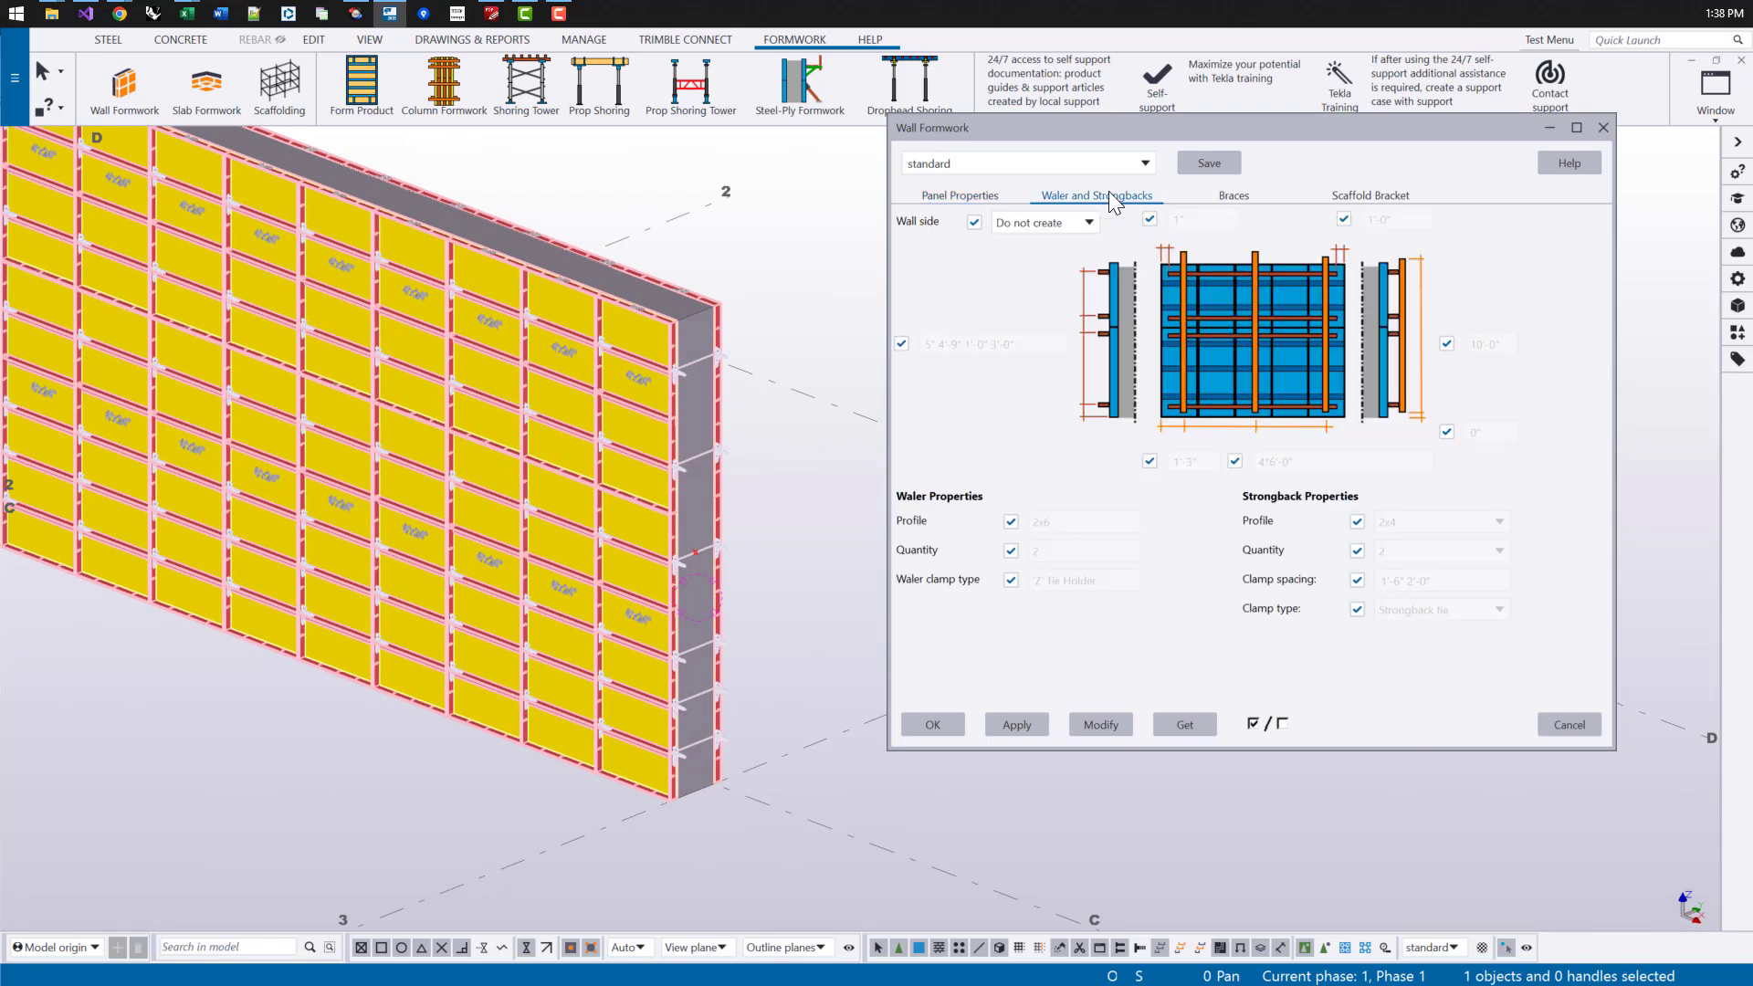
{"action": "left_click", "coordinate": [1053, 228]}
{"action": "left_click", "coordinate": [1050, 266]}
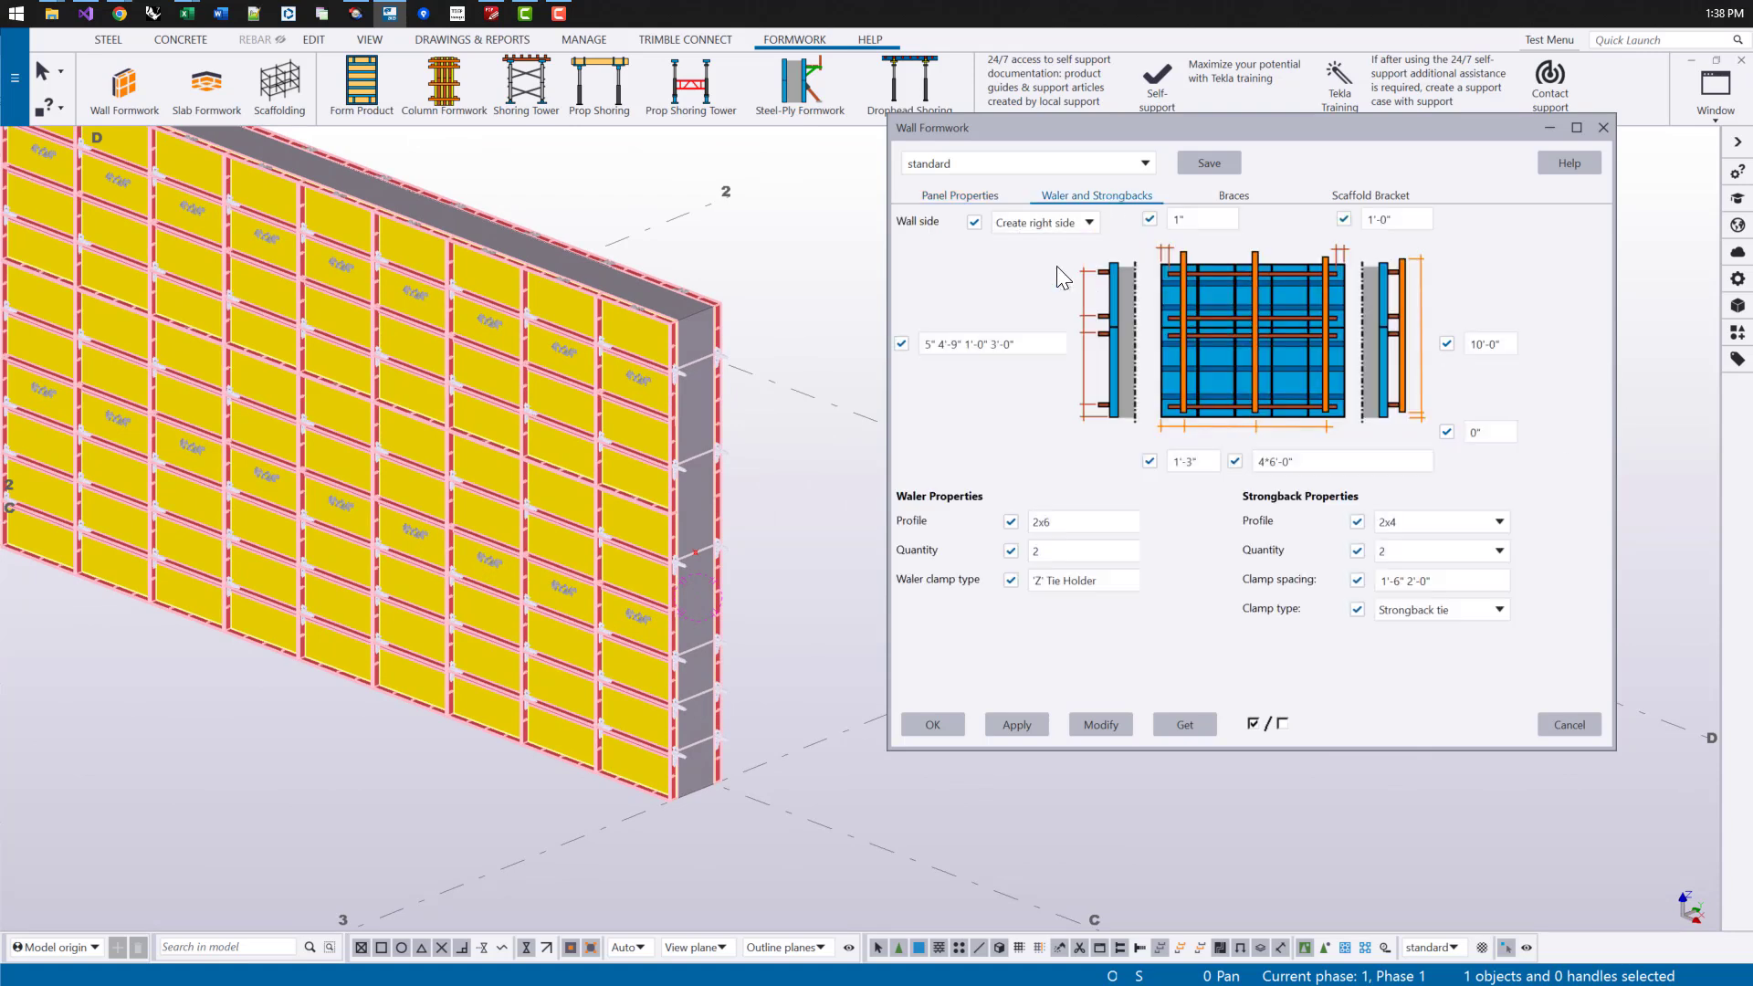
{"action": "left_click", "coordinate": [1100, 729]}
Step: Examine the walers, strongbacks and their clamps on the wall forms against the strongback clamp spacing setting
{"action": "scroll", "coordinate": [619, 472], "scroll_direction": "down", "scroll_amount": 3}
{"action": "middle_click_drag", "start_coordinate": [617, 518], "coordinate": [785, 535]}
{"action": "scroll", "coordinate": [785, 535], "scroll_direction": "down", "scroll_amount": 2}
{"action": "scroll", "coordinate": [480, 423], "scroll_direction": "up", "scroll_amount": 3}
{"action": "middle_click_drag", "start_coordinate": [480, 424], "coordinate": [503, 430], "text": "ctrl"}
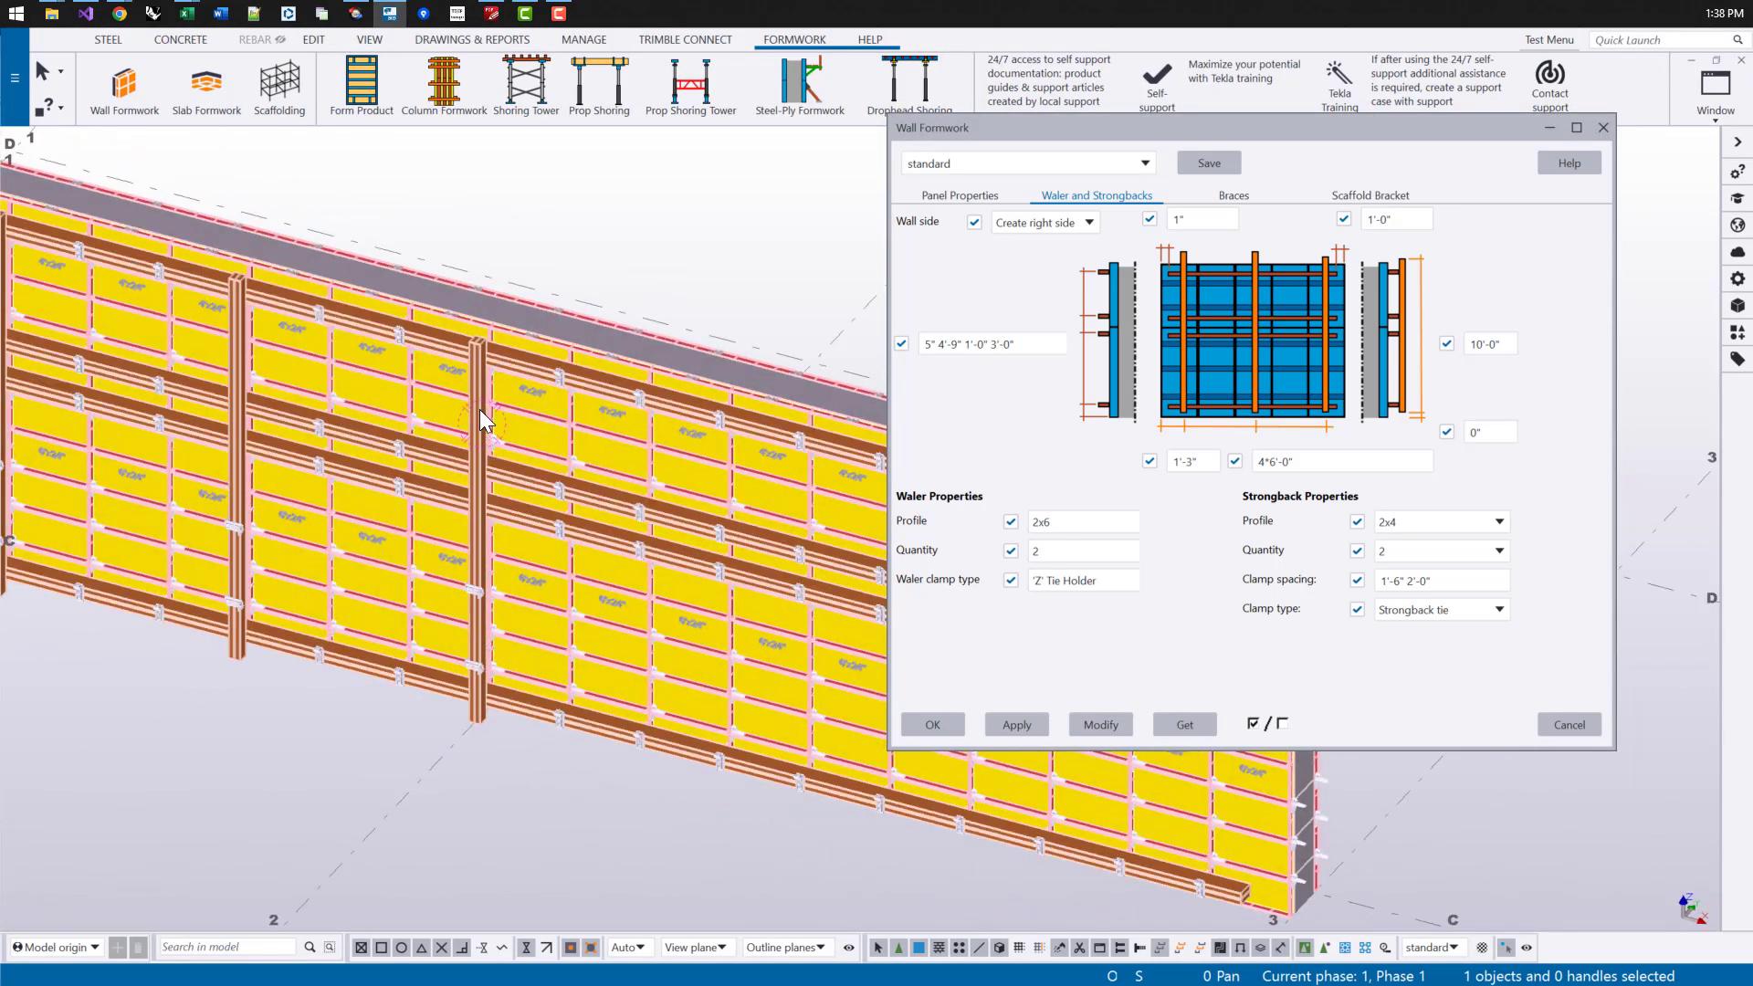
{"action": "left_click", "coordinate": [1441, 581]}
{"action": "scroll", "coordinate": [743, 555], "scroll_direction": "down", "scroll_amount": 2}
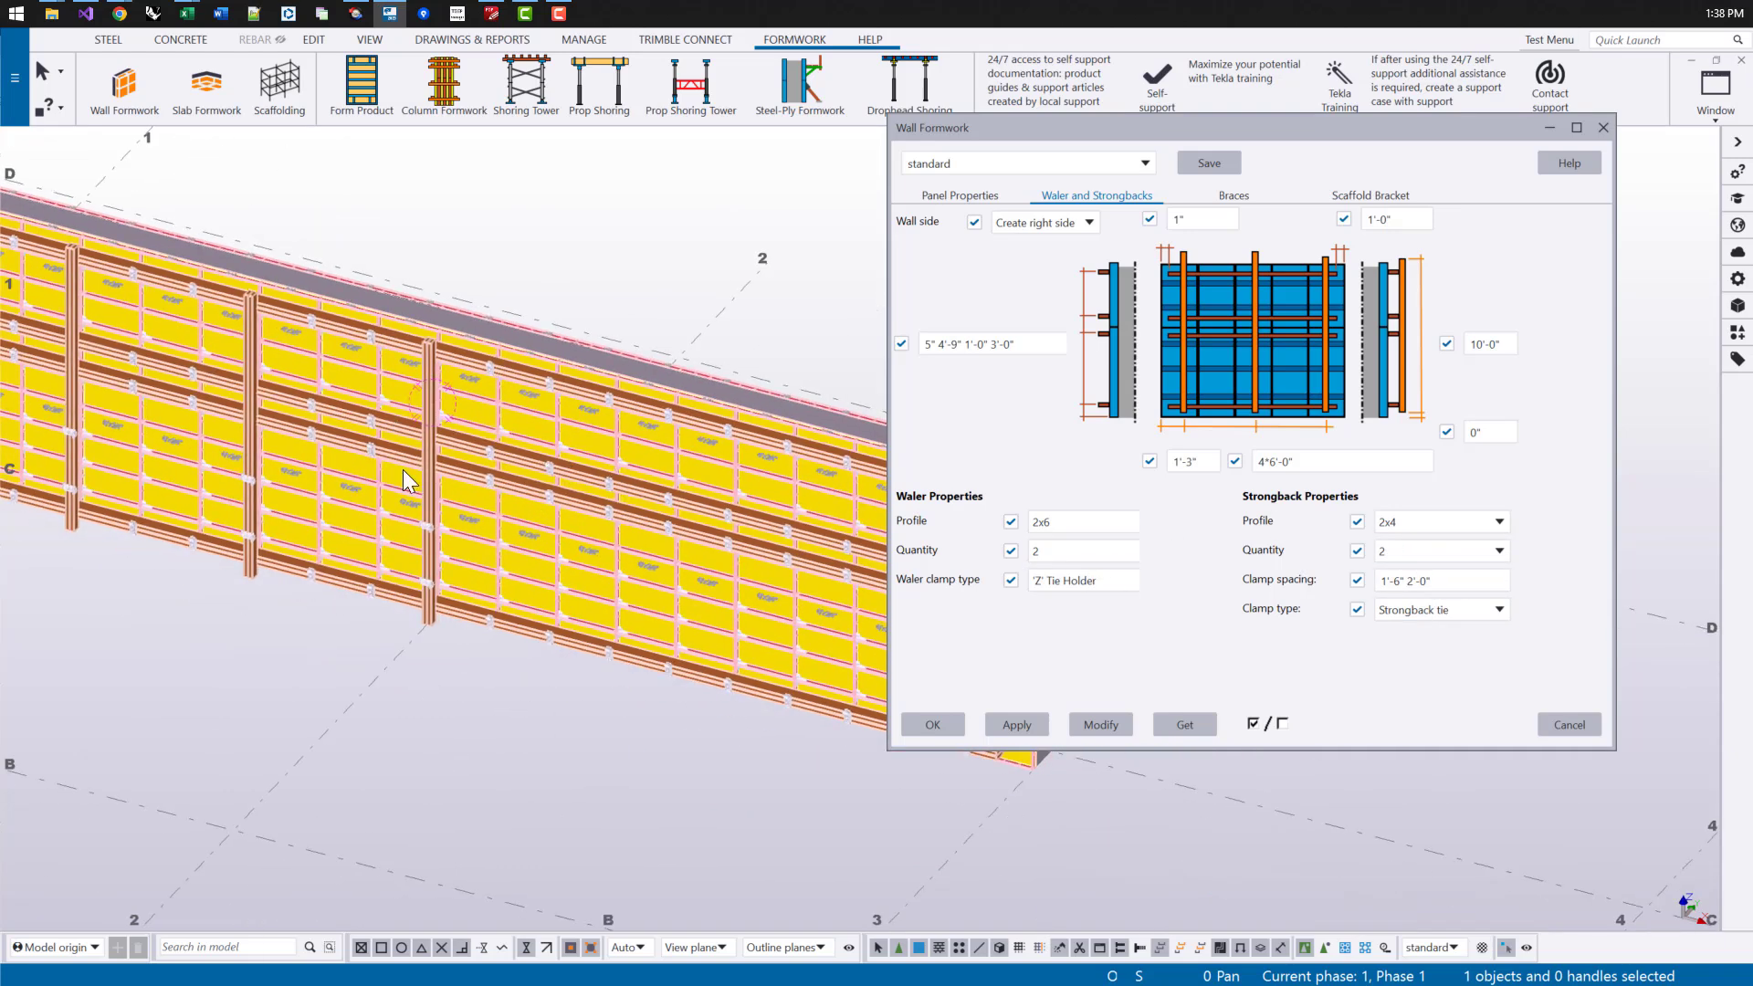
{"action": "scroll", "coordinate": [445, 356], "scroll_direction": "up", "scroll_amount": 2}
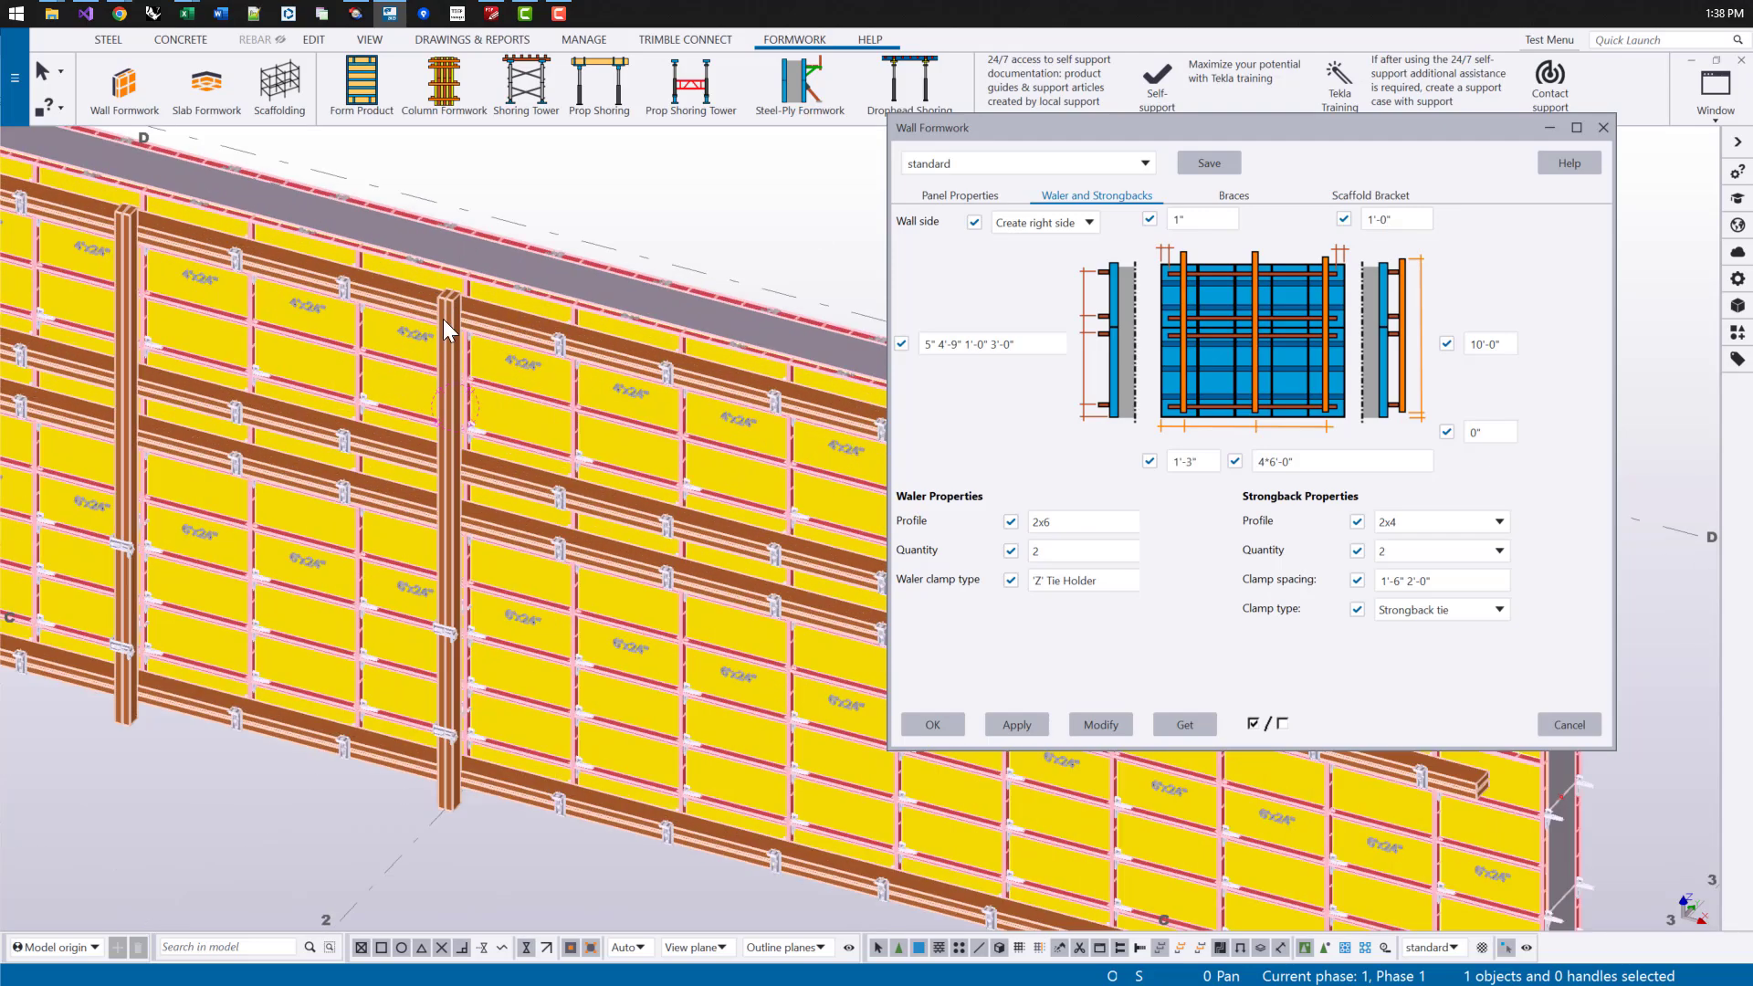
Step: Set the wall formwork's braces to Create right side and apply the modification
{"action": "left_click", "coordinate": [1227, 199]}
{"action": "scroll", "coordinate": [420, 438], "scroll_direction": "down", "scroll_amount": 2}
{"action": "middle_click_drag", "start_coordinate": [419, 438], "coordinate": [348, 449], "text": "ctrl"}
{"action": "middle_click_drag", "start_coordinate": [518, 420], "coordinate": [422, 402]}
{"action": "left_click", "coordinate": [1075, 222]}
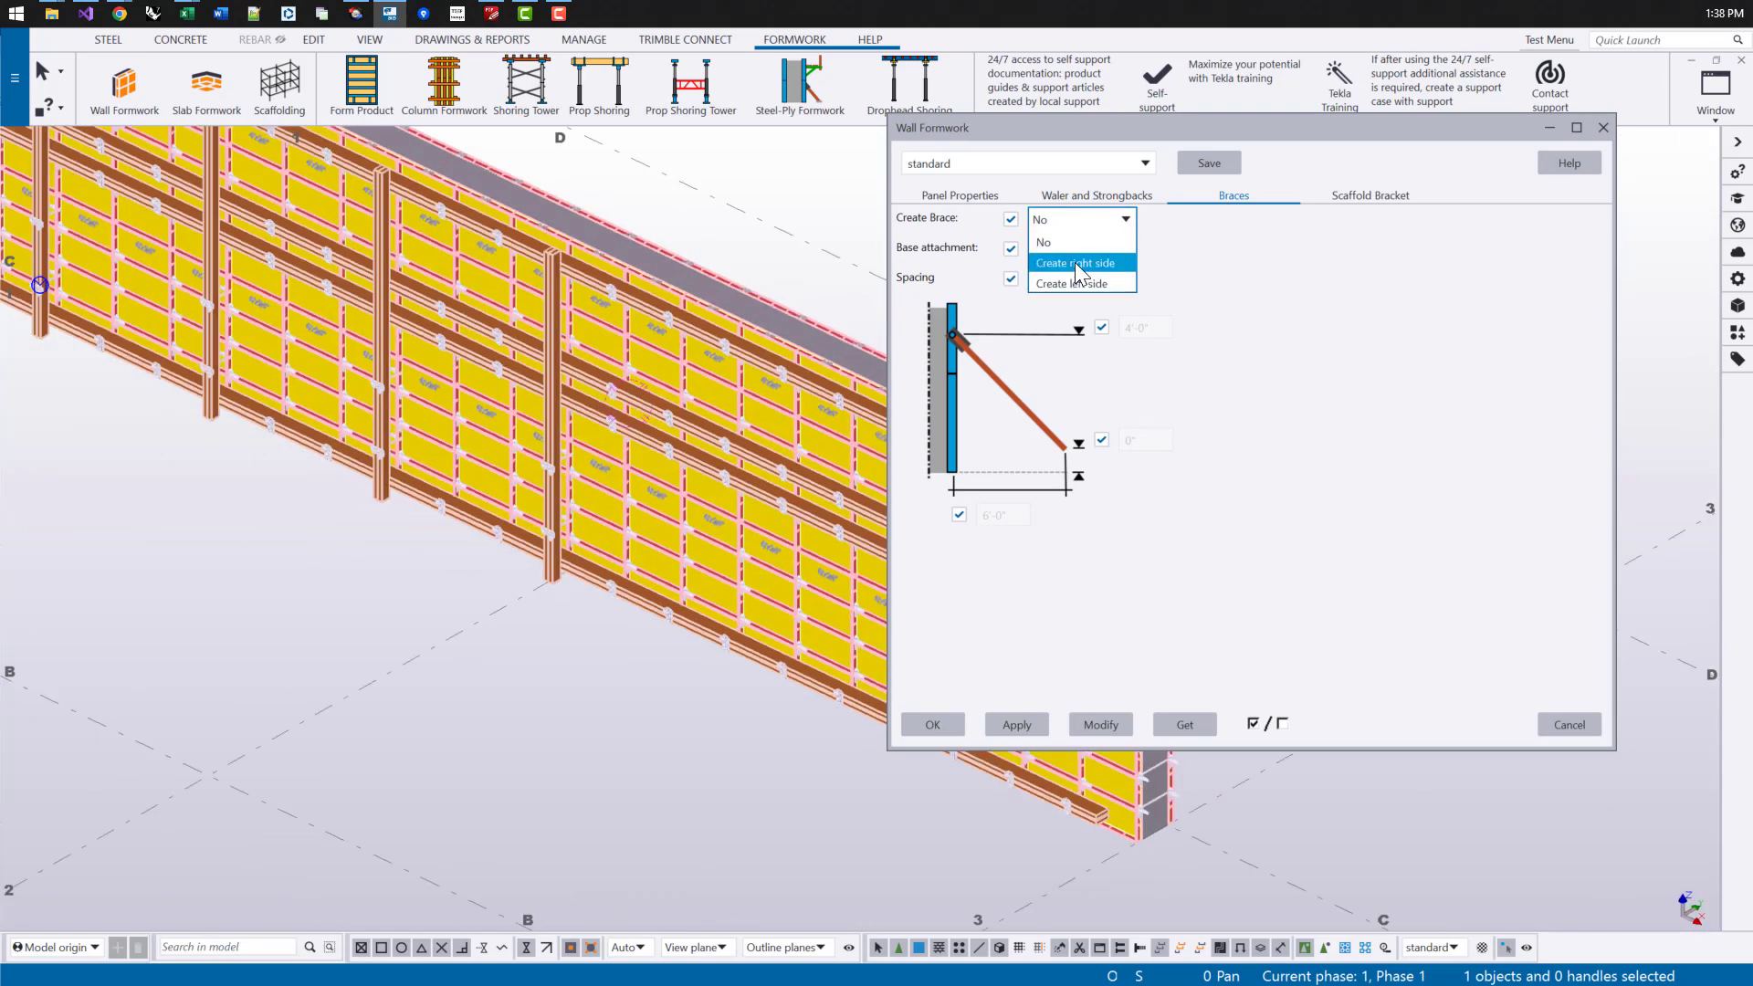
{"action": "left_click", "coordinate": [1075, 263]}
{"action": "left_click", "coordinate": [1101, 724]}
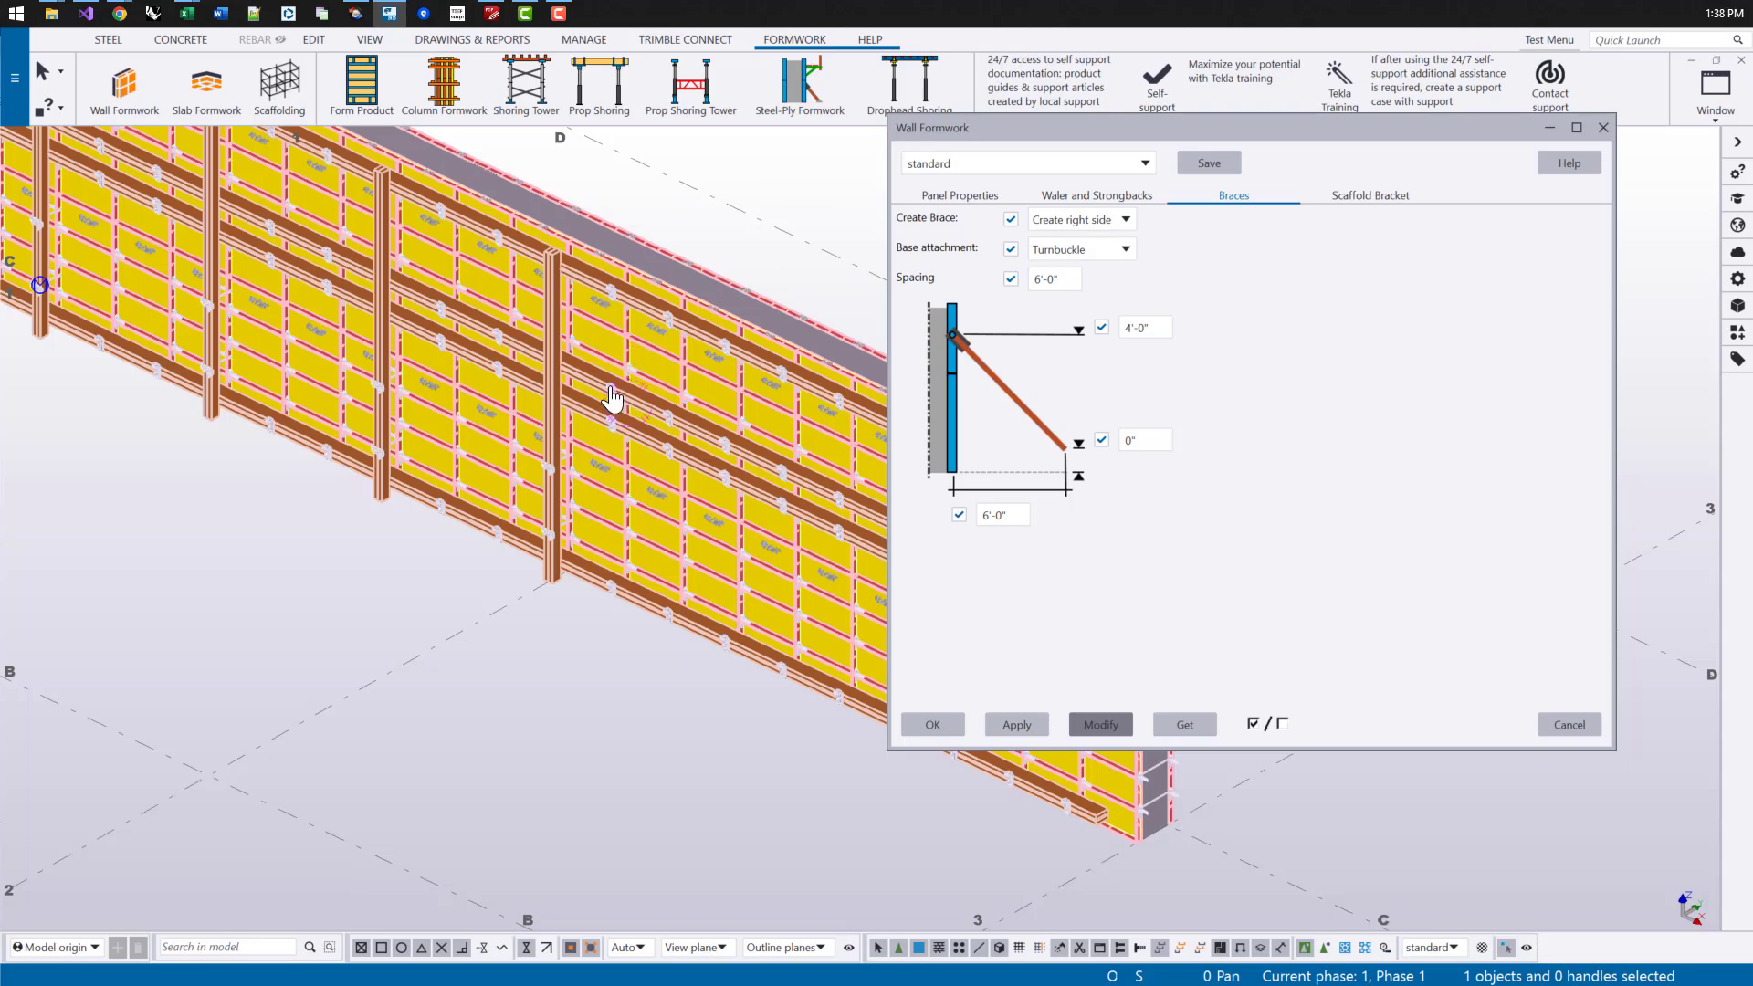
Step: Set the wall formwork's scaffold brackets to Create right side and apply the modification
{"action": "scroll", "coordinate": [610, 390], "scroll_direction": "down", "scroll_amount": 6}
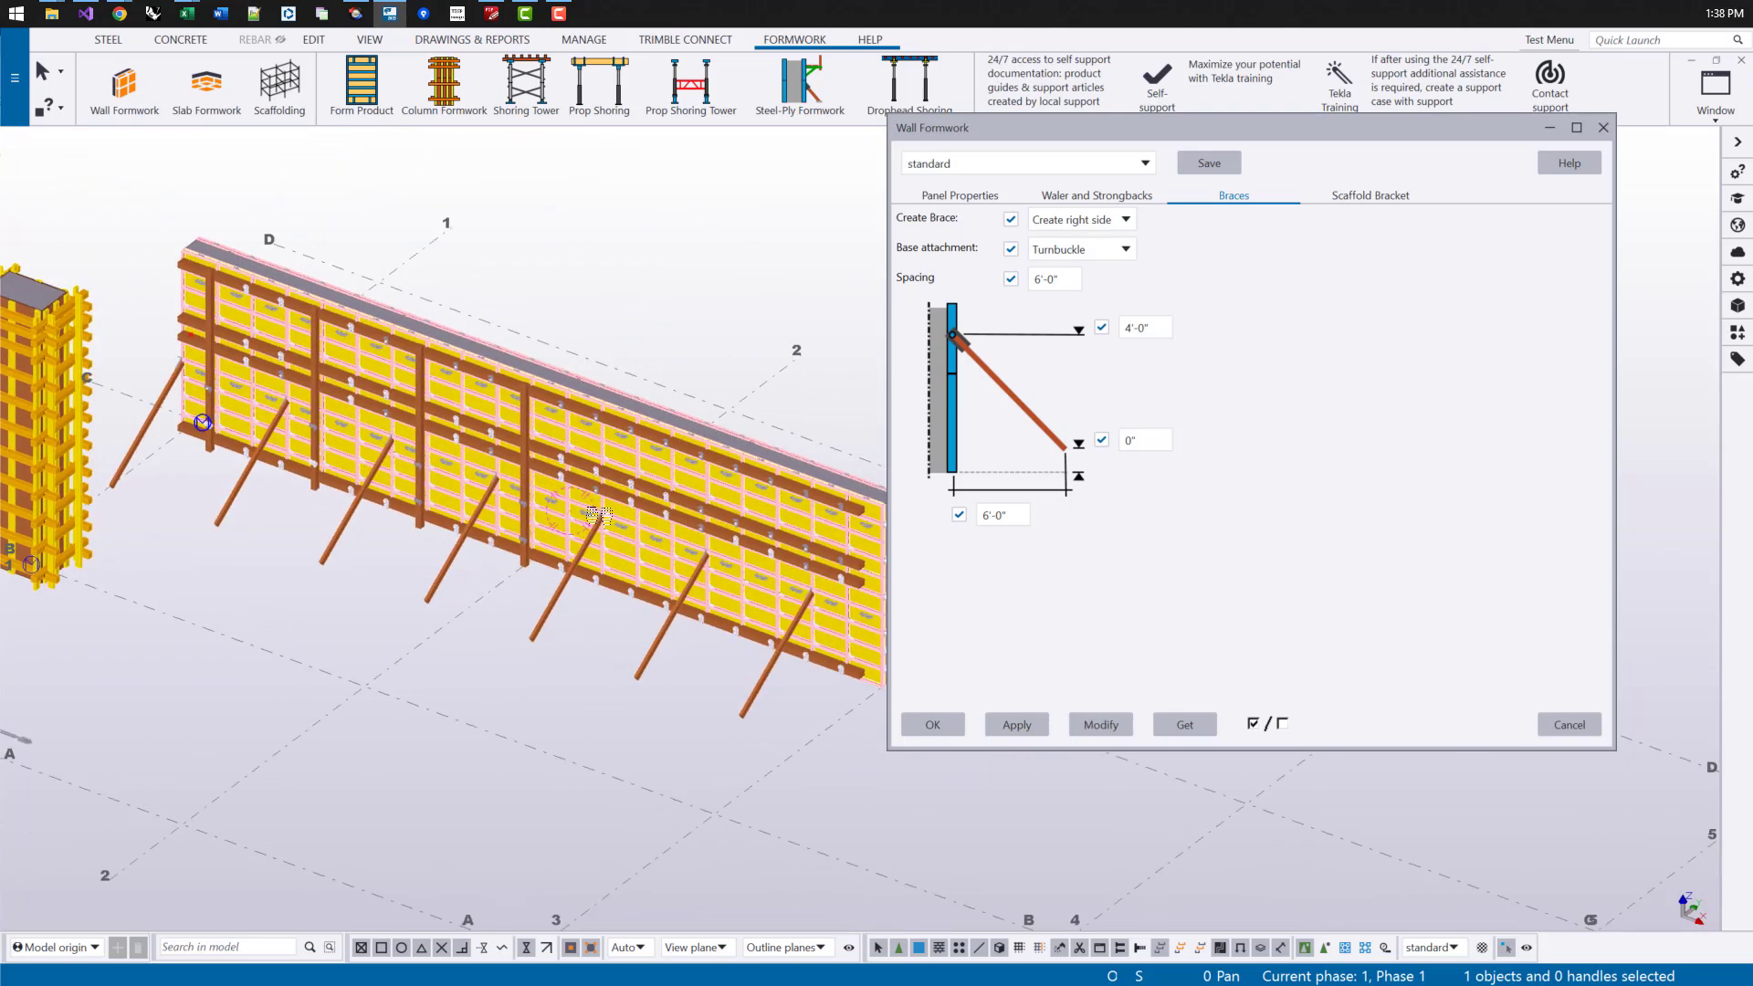
{"action": "scroll", "coordinate": [719, 566], "scroll_direction": "up", "scroll_amount": 3}
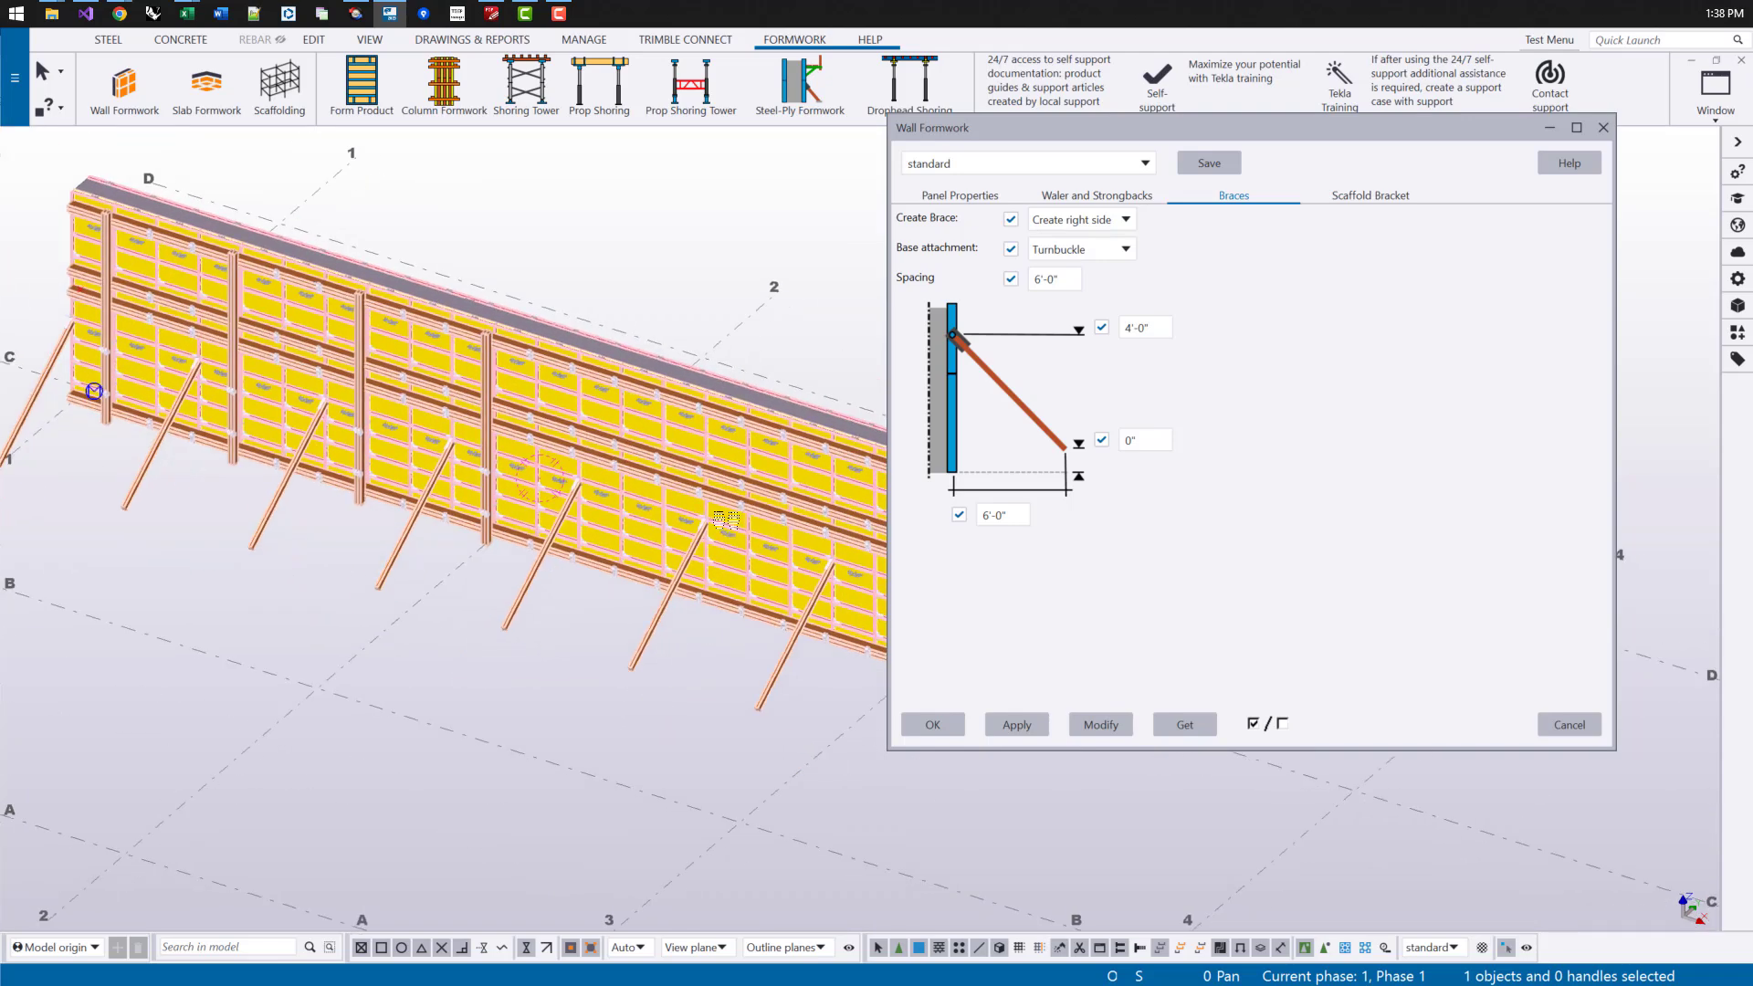
{"action": "double_click", "coordinate": [1126, 439]}
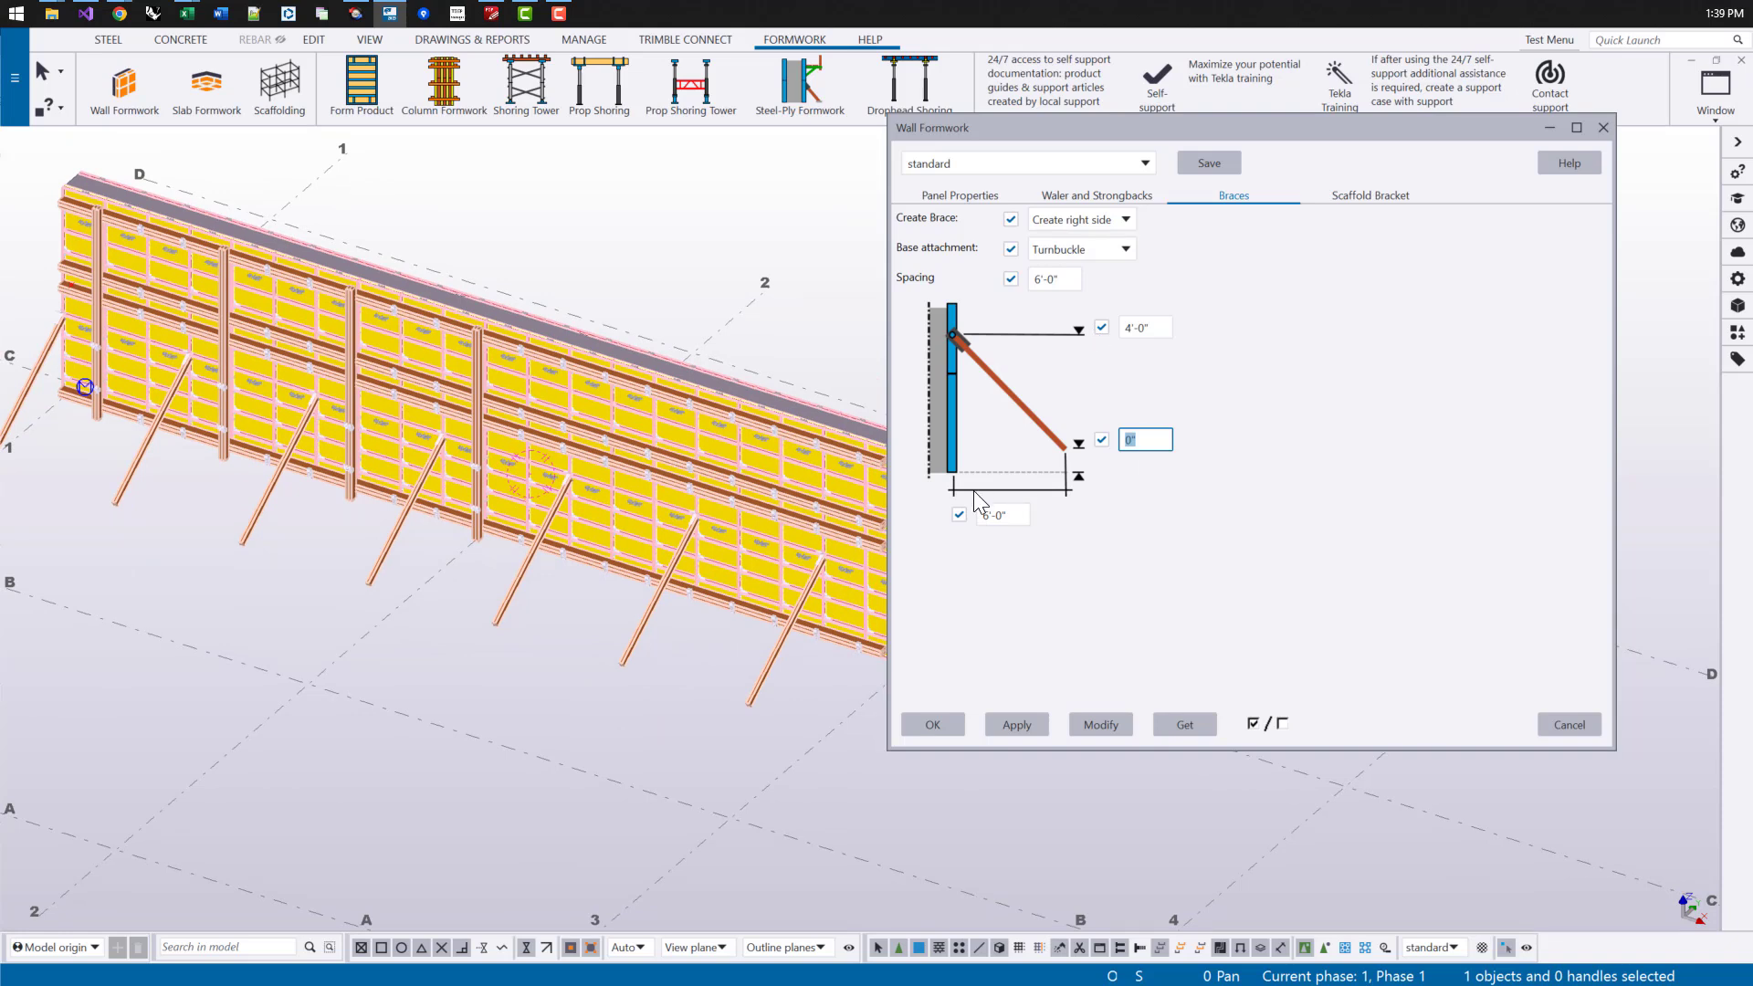
{"action": "left_click", "coordinate": [1370, 197]}
{"action": "left_click", "coordinate": [1127, 220]}
{"action": "left_click", "coordinate": [1065, 282]}
{"action": "left_click", "coordinate": [1089, 726]}
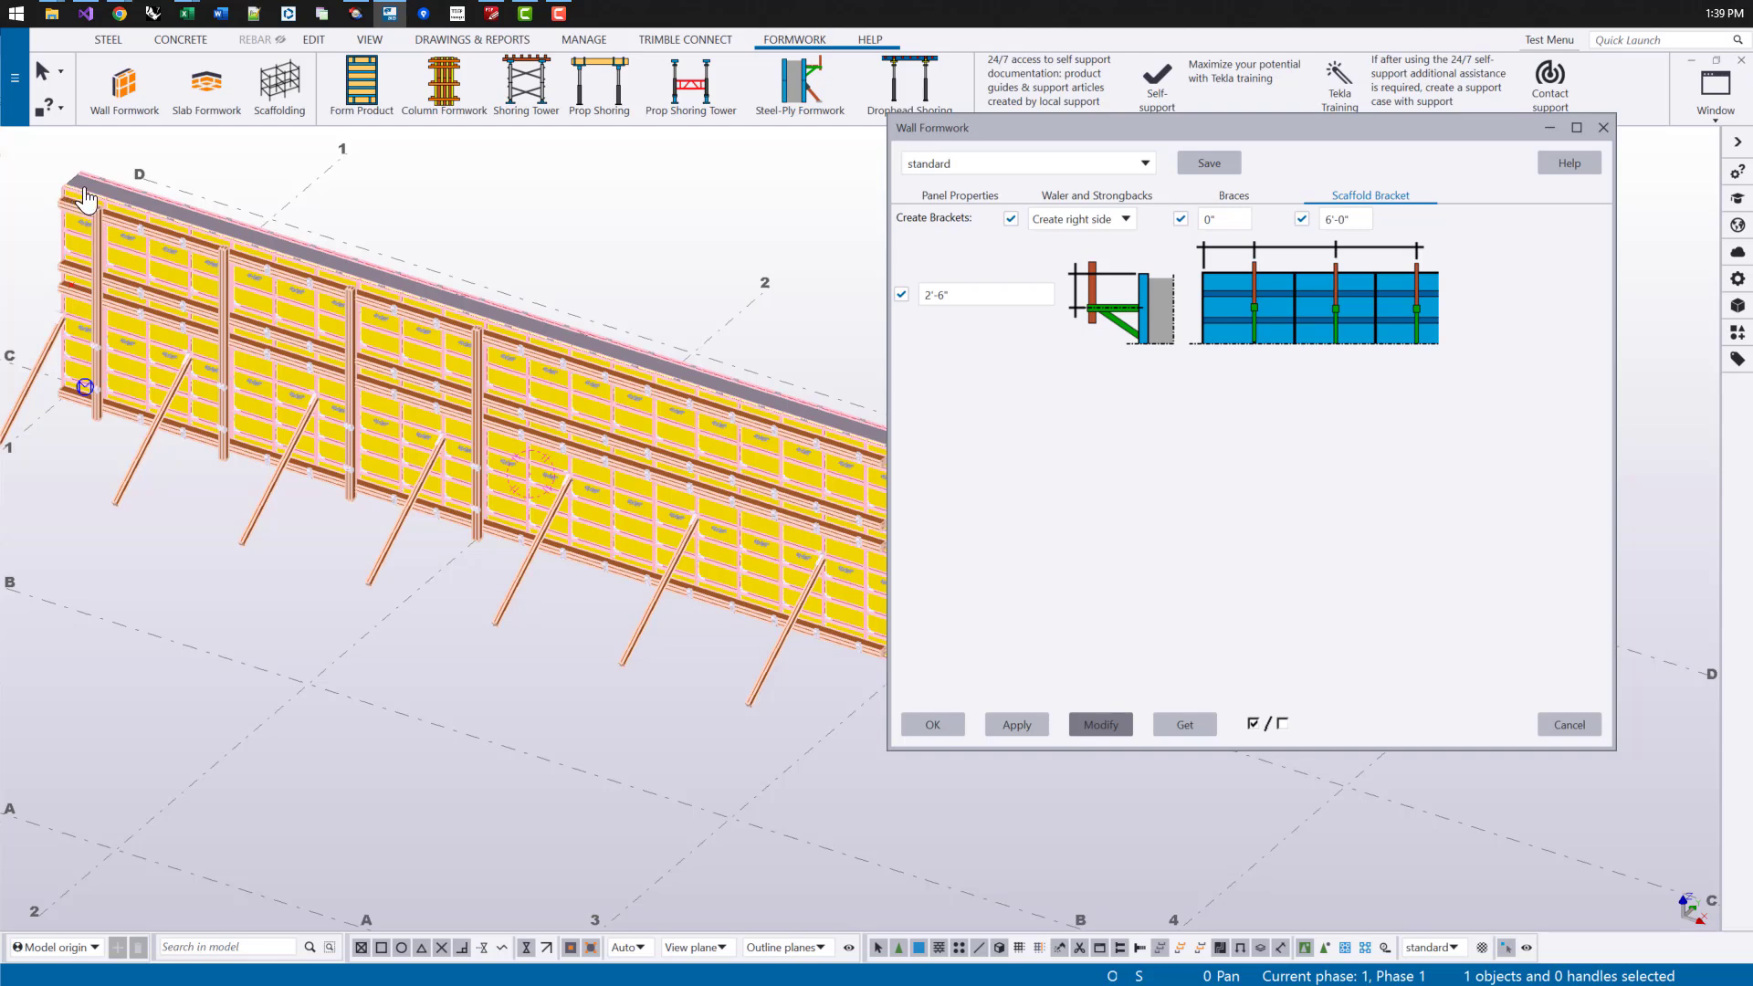
Step: Set the scaffold brackets' vertical offset to 1'-6" and modify the wall formwork
{"action": "left_click", "coordinate": [985, 292]}
{"action": "type", "text": "1'-6\""}
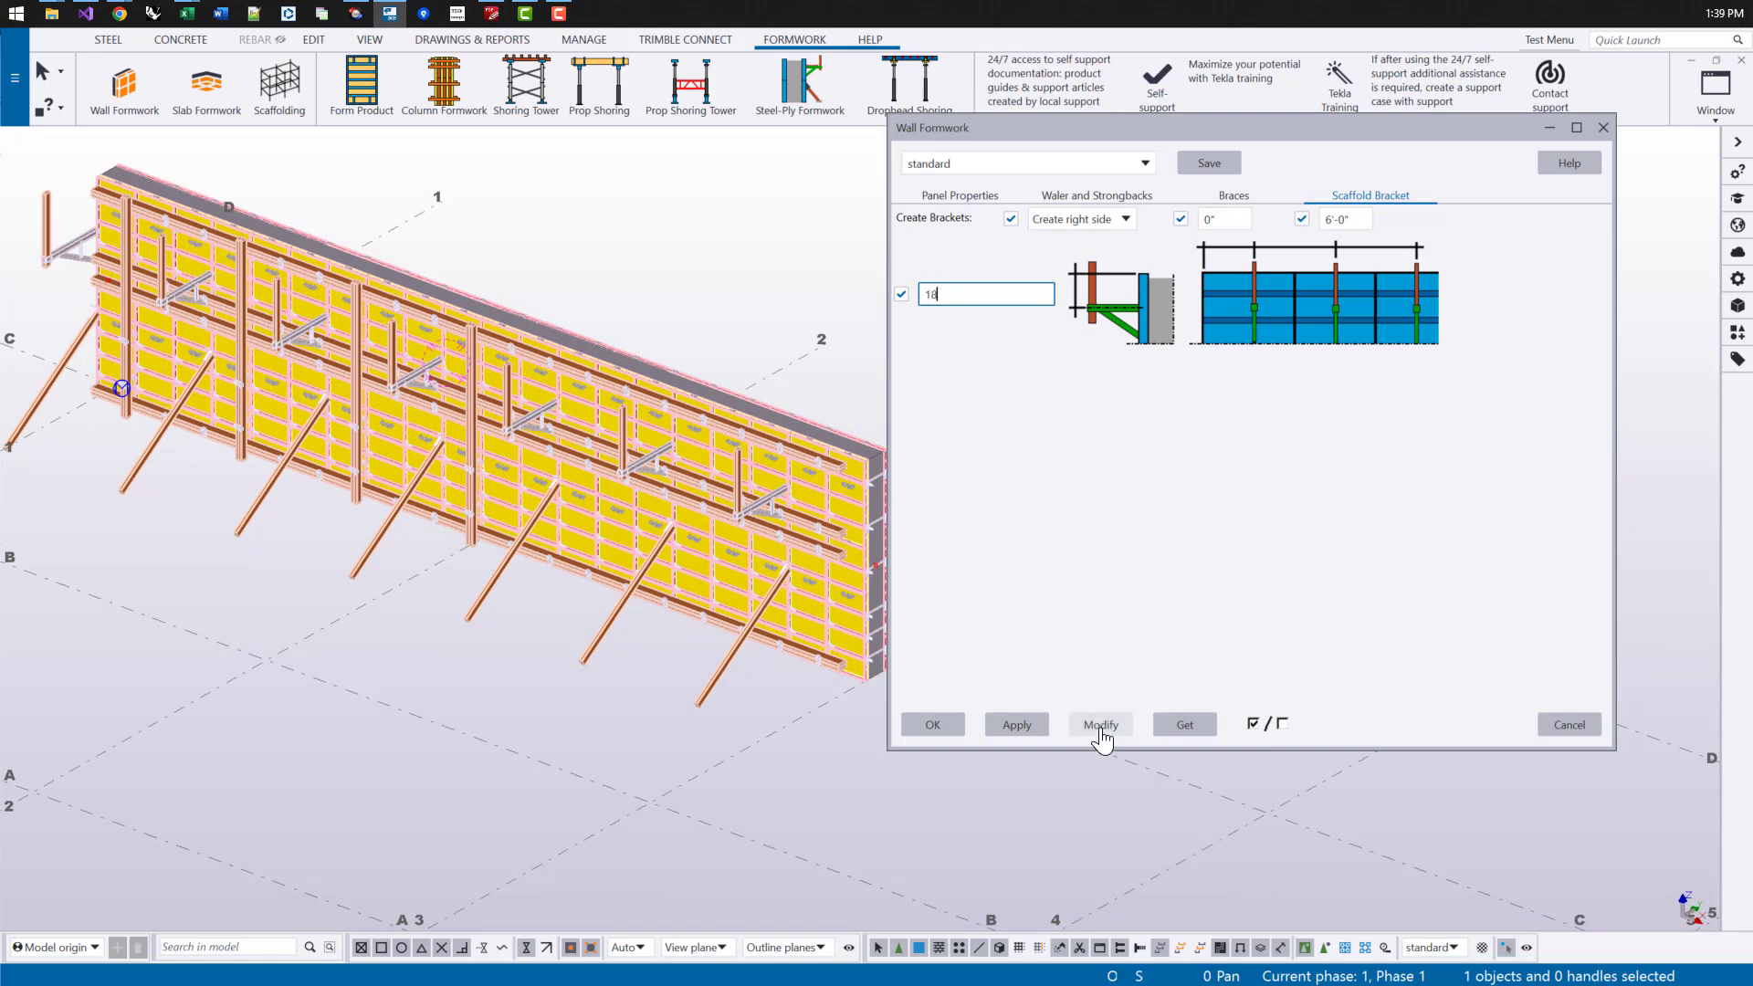
{"action": "left_click", "coordinate": [1100, 724]}
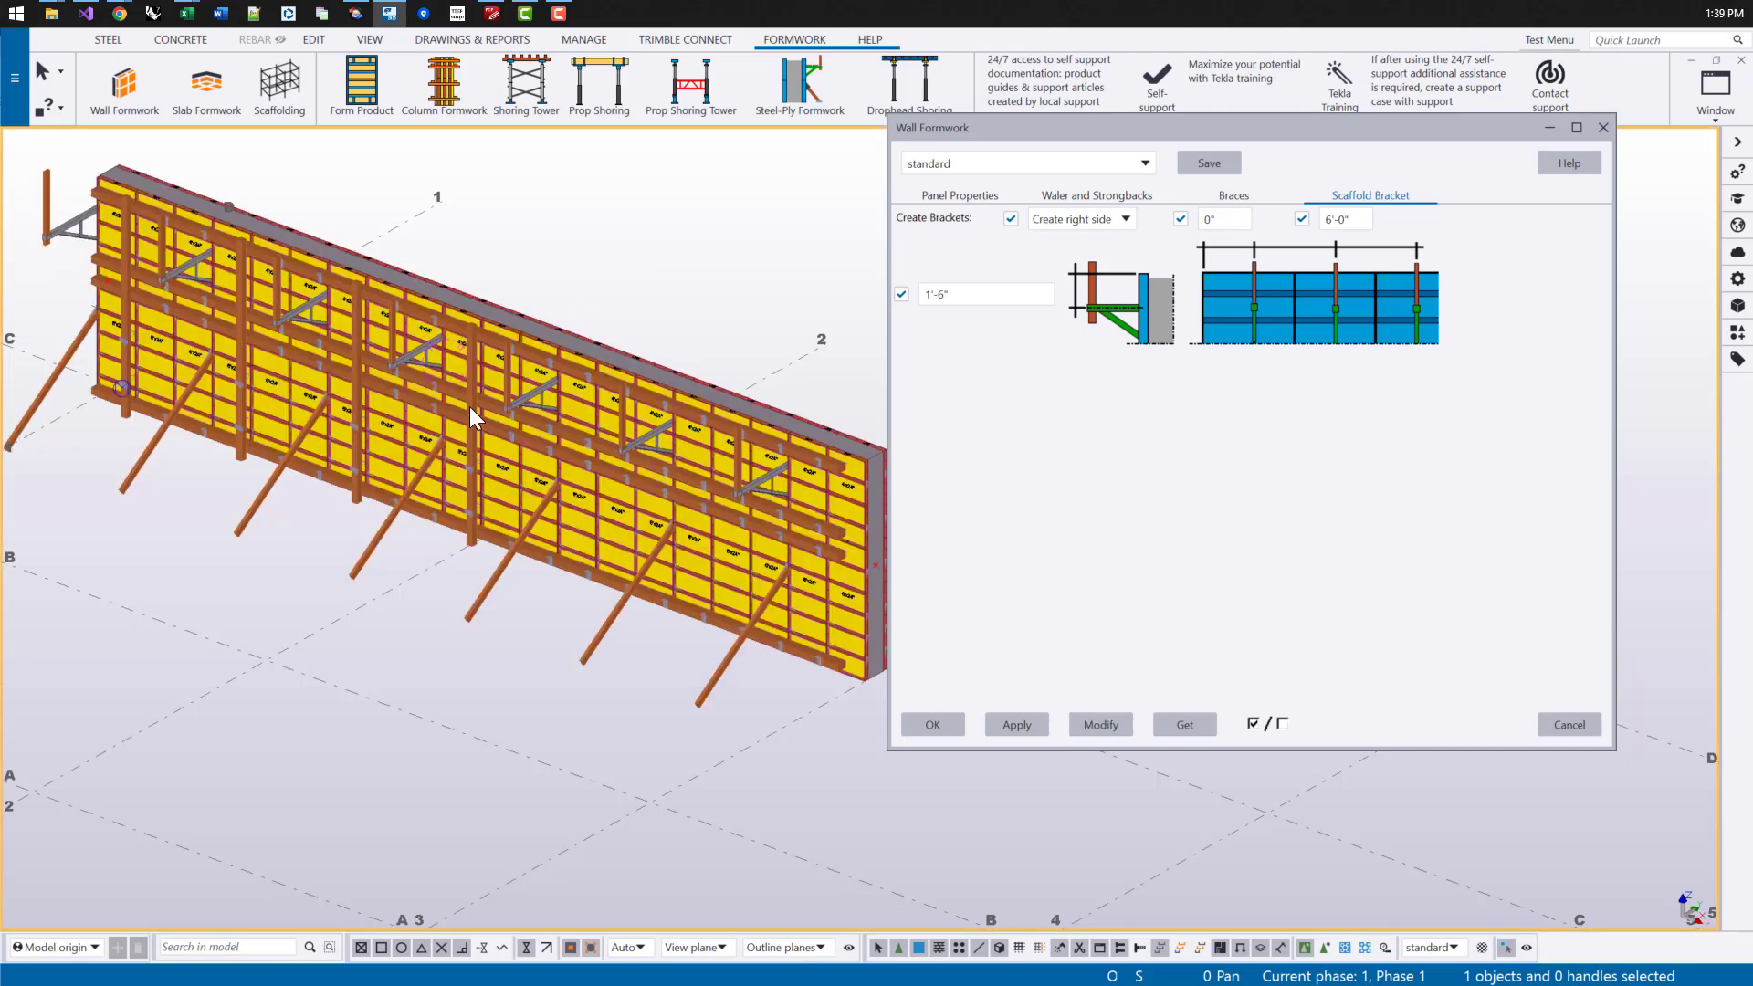
Step: Examine the scaffold brackets, walers, strongbacks, clamps and braces along the wall, and close the wall formwork settings
{"action": "scroll", "coordinate": [463, 388], "scroll_direction": "up", "scroll_amount": 6}
{"action": "middle_click_drag", "start_coordinate": [516, 383], "coordinate": [509, 377], "text": "ctrl"}
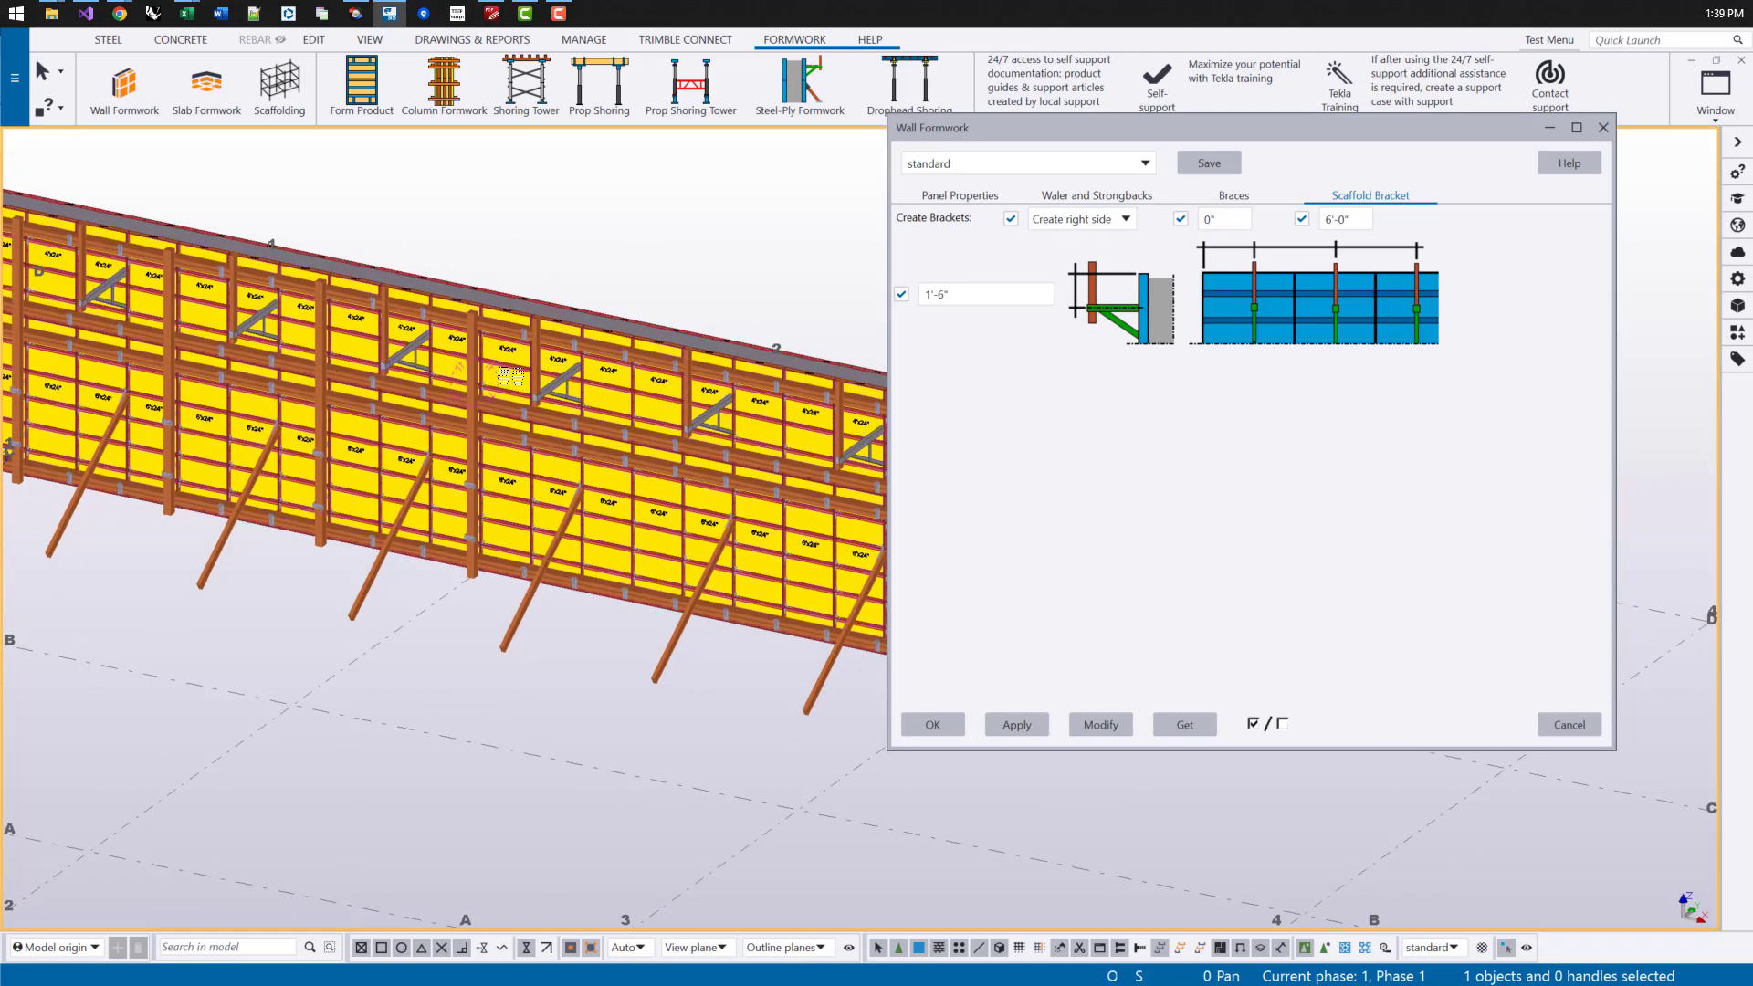
{"action": "scroll", "coordinate": [486, 386], "scroll_direction": "up", "scroll_amount": 10}
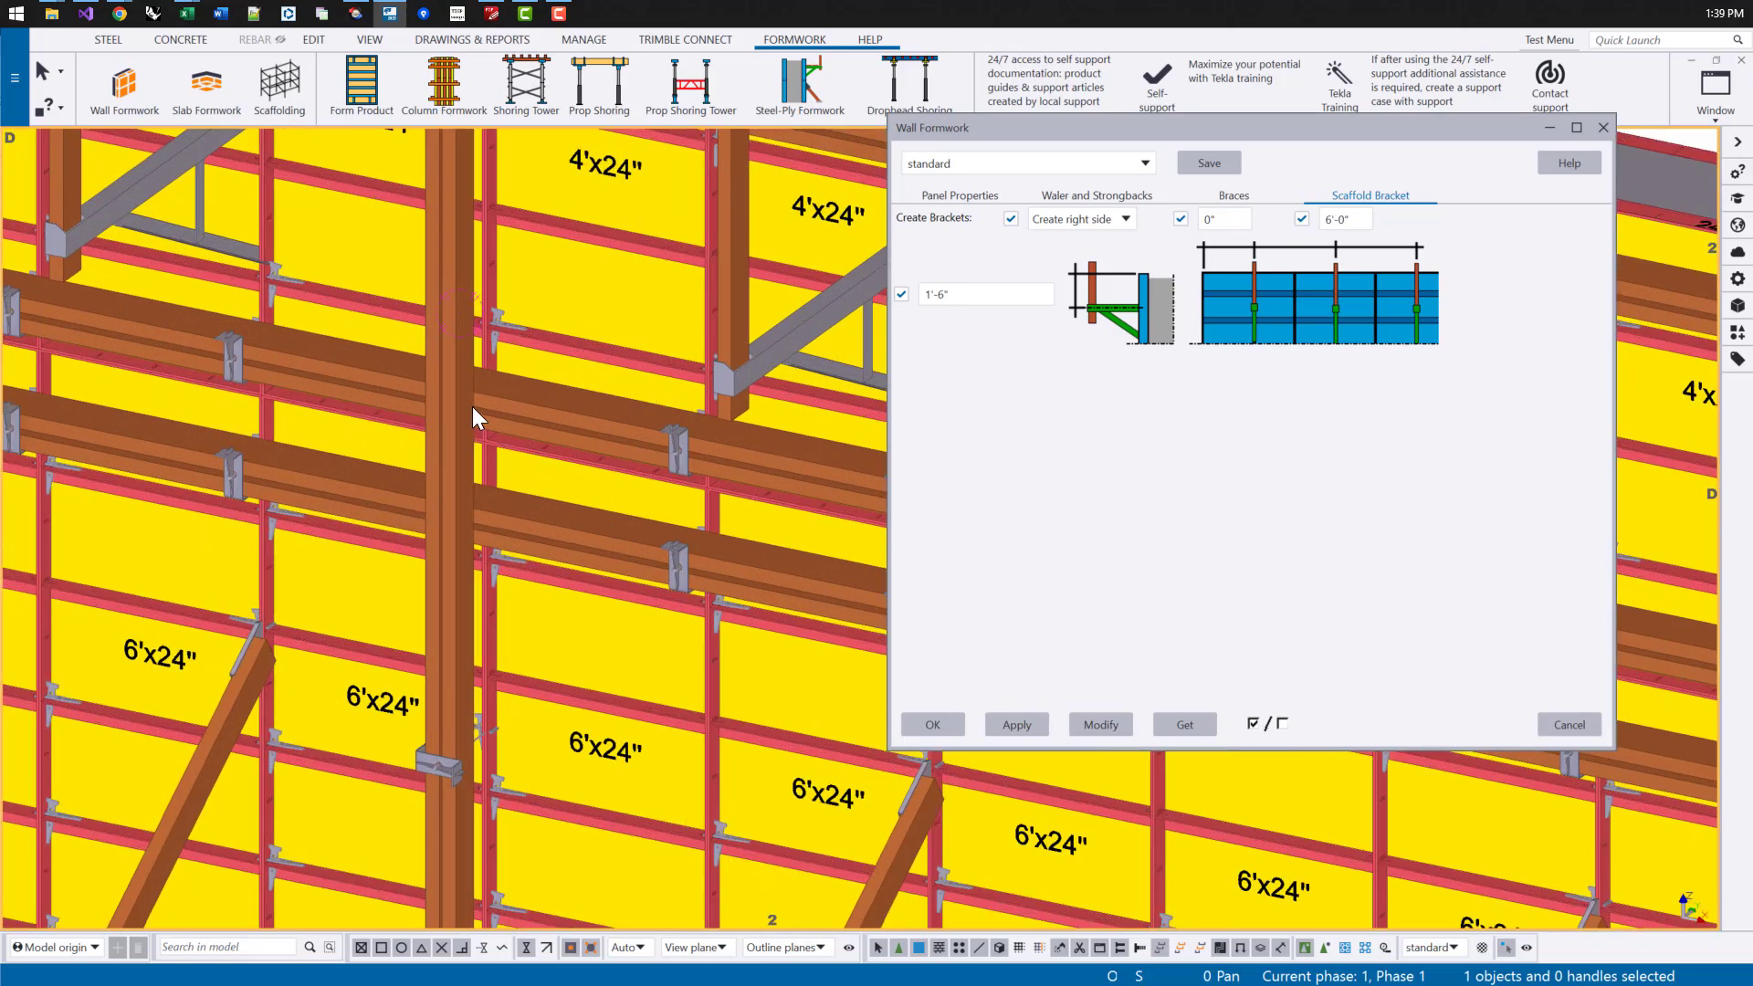
{"action": "middle_click_drag", "start_coordinate": [473, 408], "coordinate": [501, 435], "text": "ctrl"}
{"action": "scroll", "coordinate": [529, 432], "scroll_direction": "up", "scroll_amount": 1}
{"action": "middle_click_drag", "start_coordinate": [525, 509], "coordinate": [520, 422]}
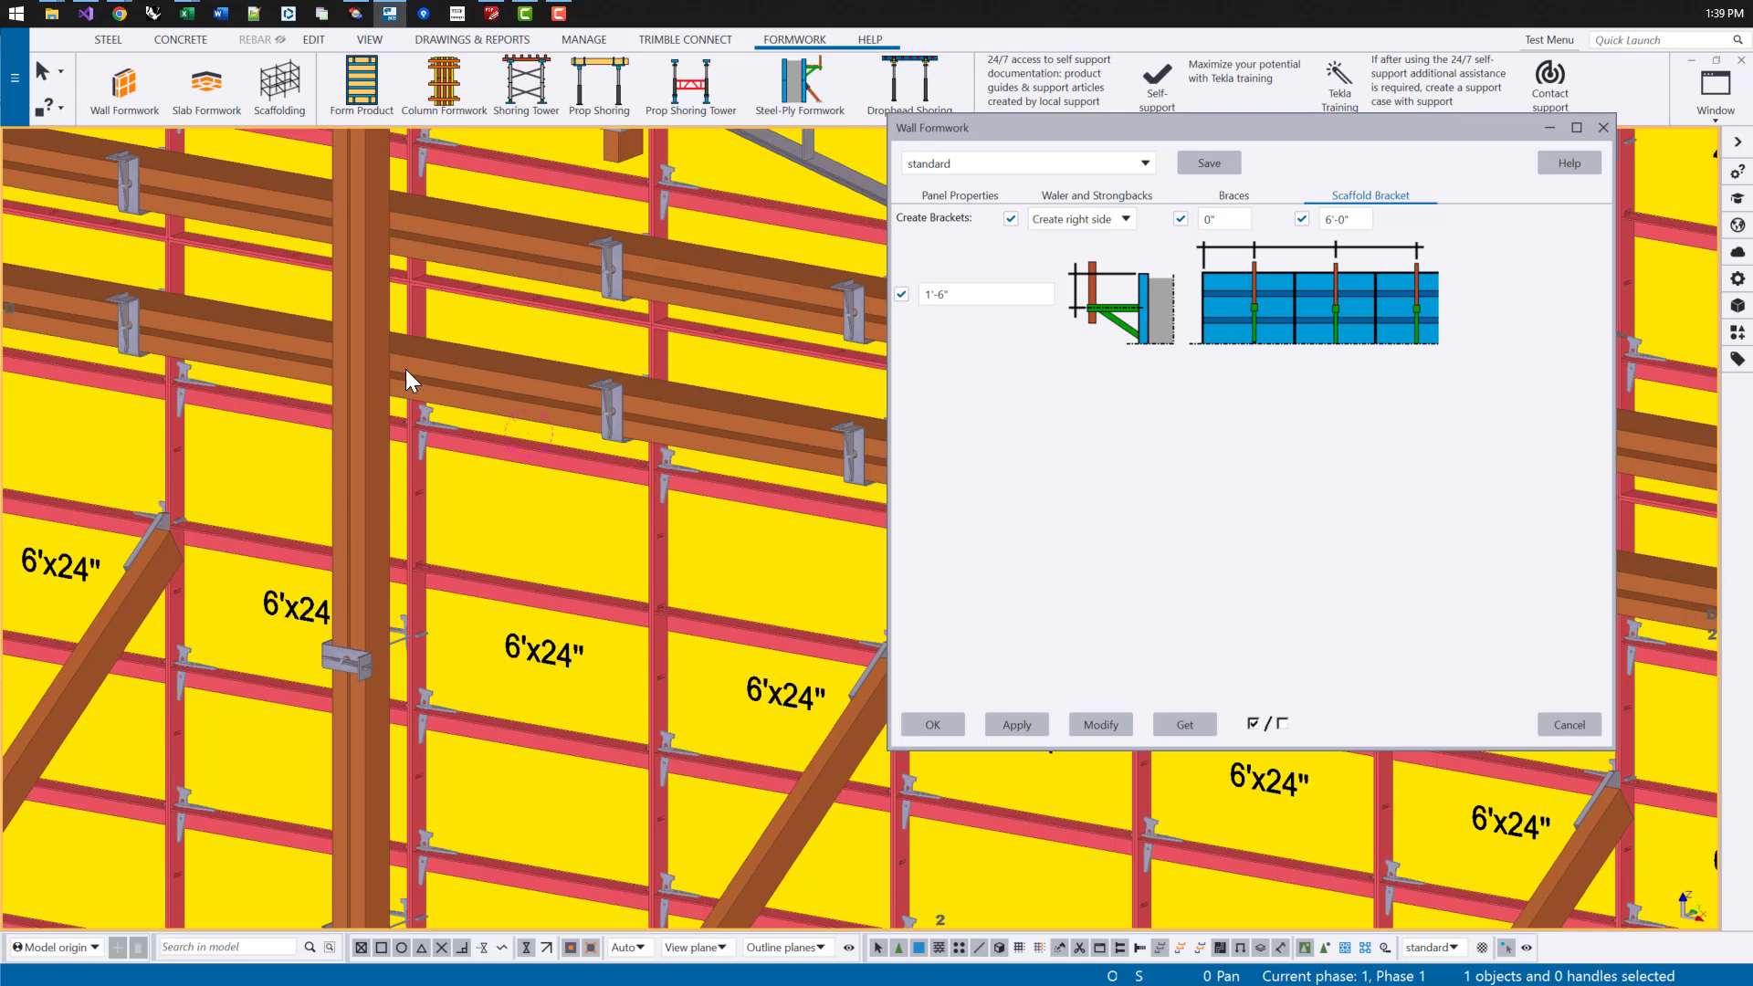
{"action": "middle_click_drag", "start_coordinate": [405, 367], "coordinate": [621, 490], "text": "ctrl"}
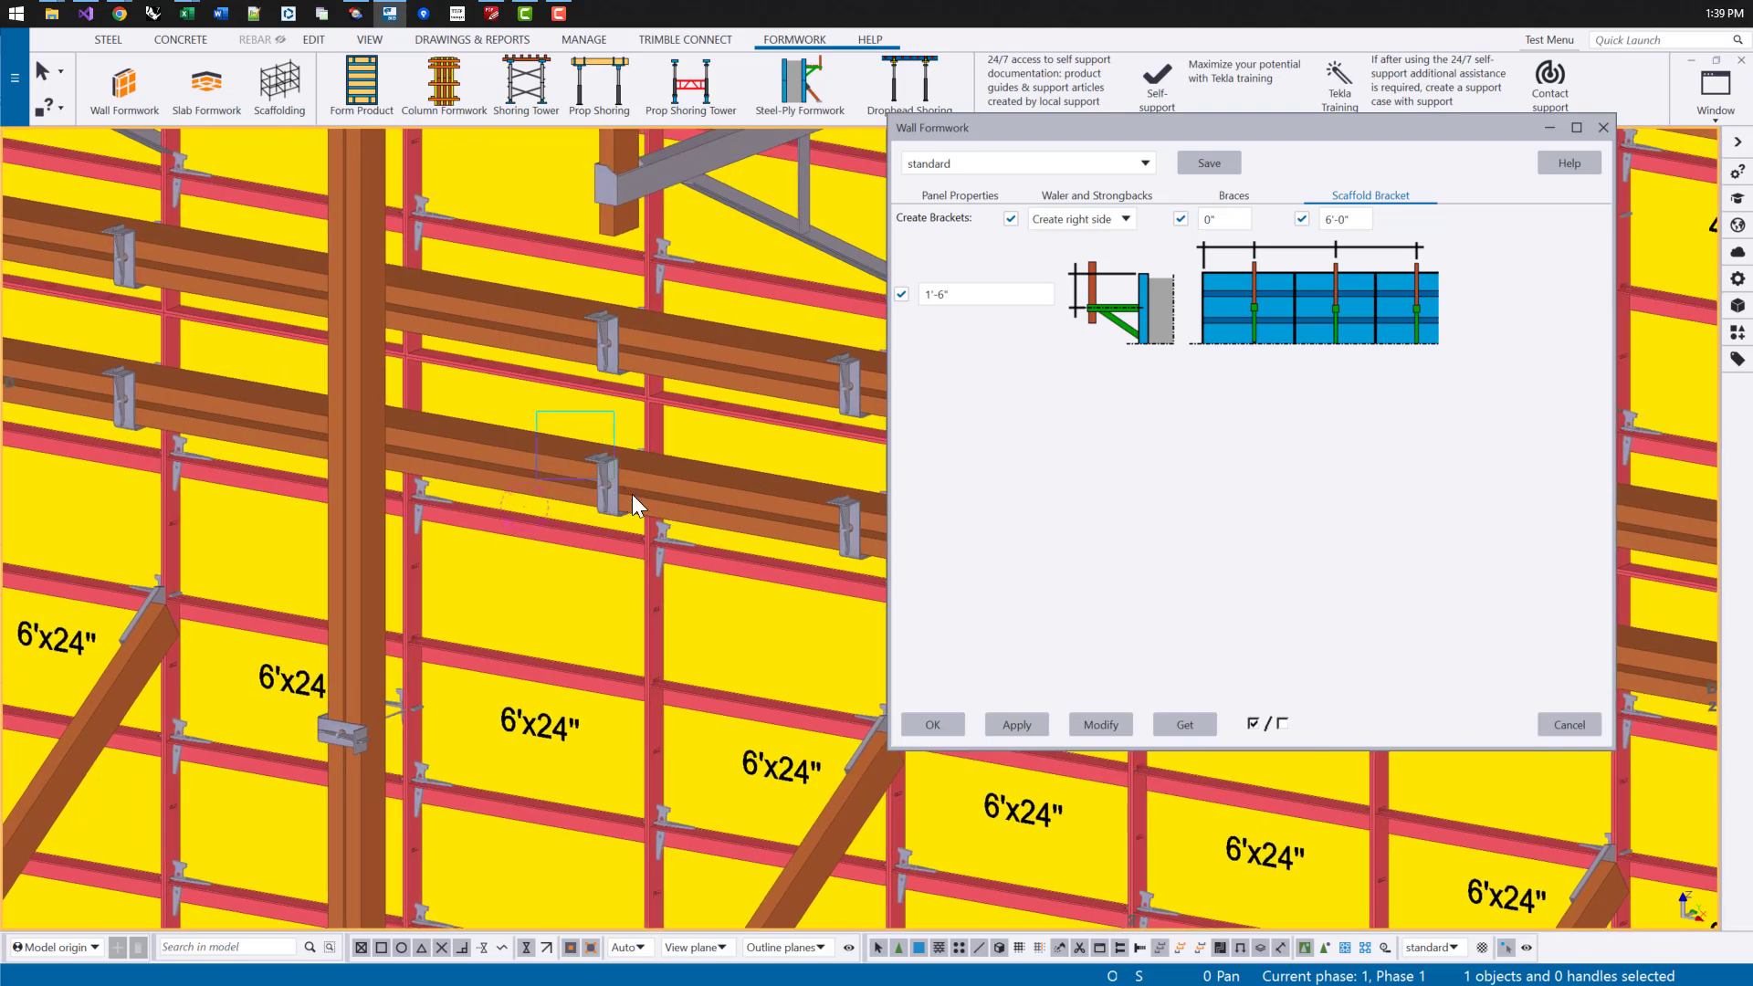
{"action": "left_click_drag", "start_coordinate": [639, 498], "coordinate": [606, 468]}
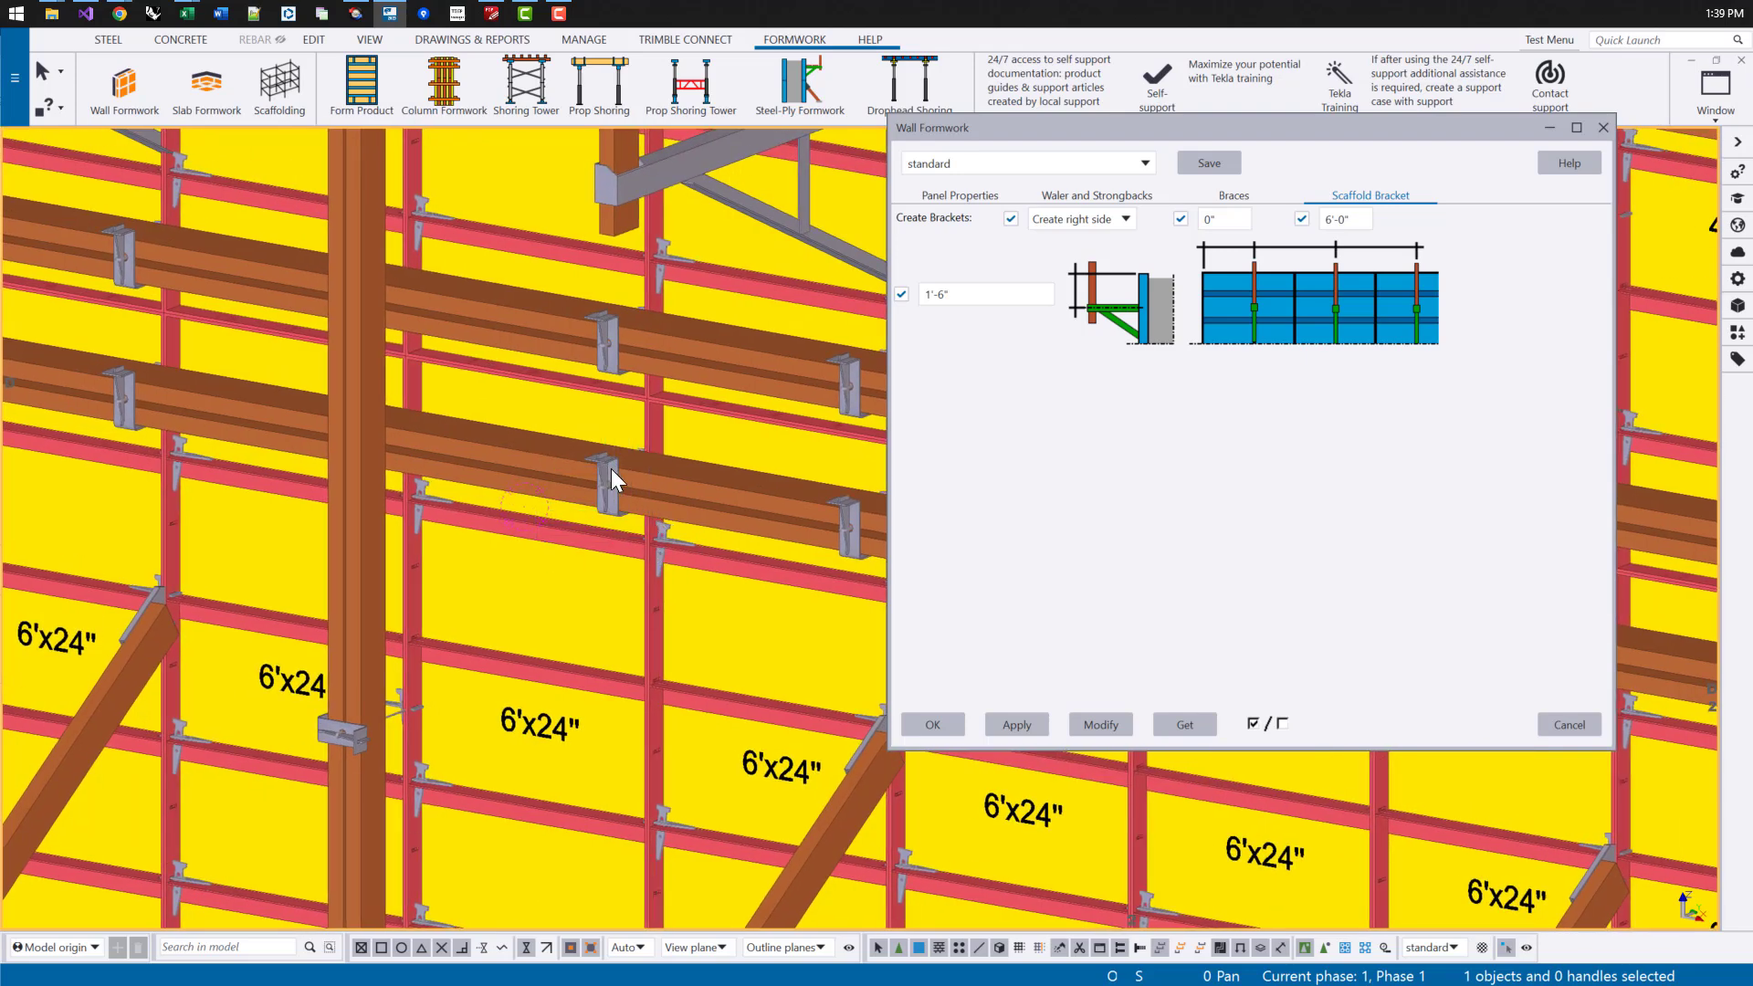
{"action": "middle_click_drag", "start_coordinate": [380, 431], "coordinate": [380, 699], "text": "ctrl"}
{"action": "scroll", "coordinate": [363, 533], "scroll_direction": "down", "scroll_amount": 3}
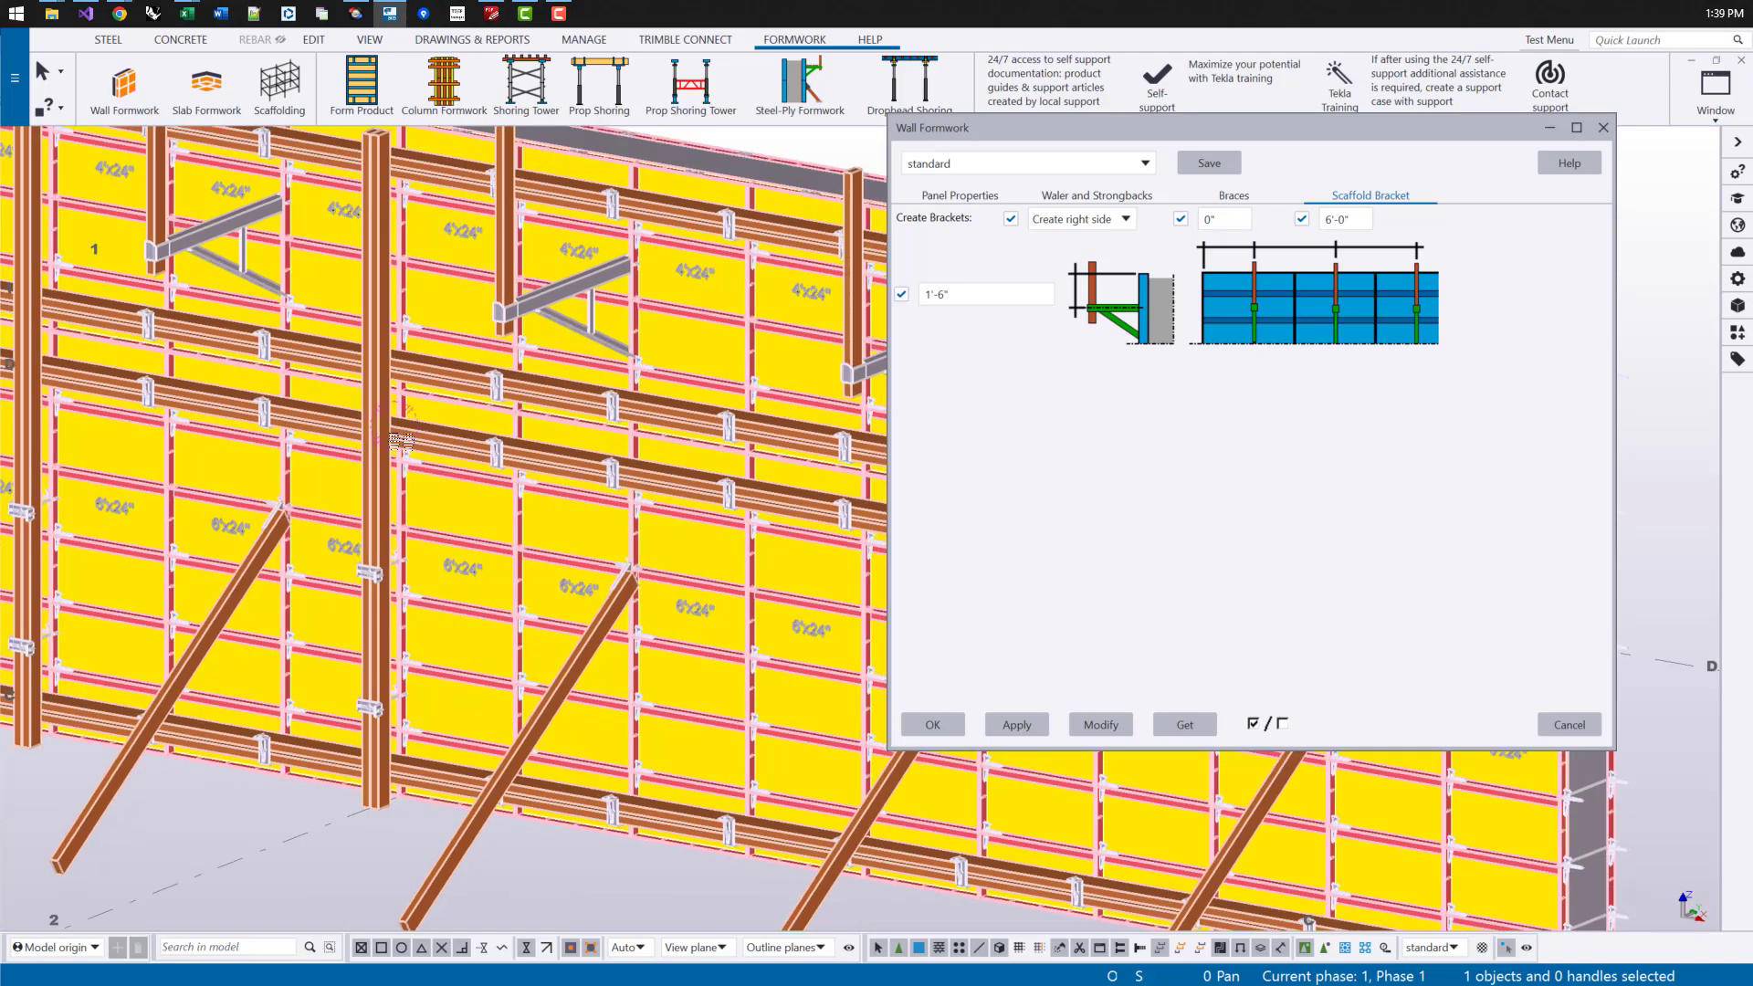
{"action": "middle_click_drag", "start_coordinate": [375, 274], "coordinate": [398, 464], "text": "ctrl"}
{"action": "middle_click_drag", "start_coordinate": [436, 227], "coordinate": [453, 283]}
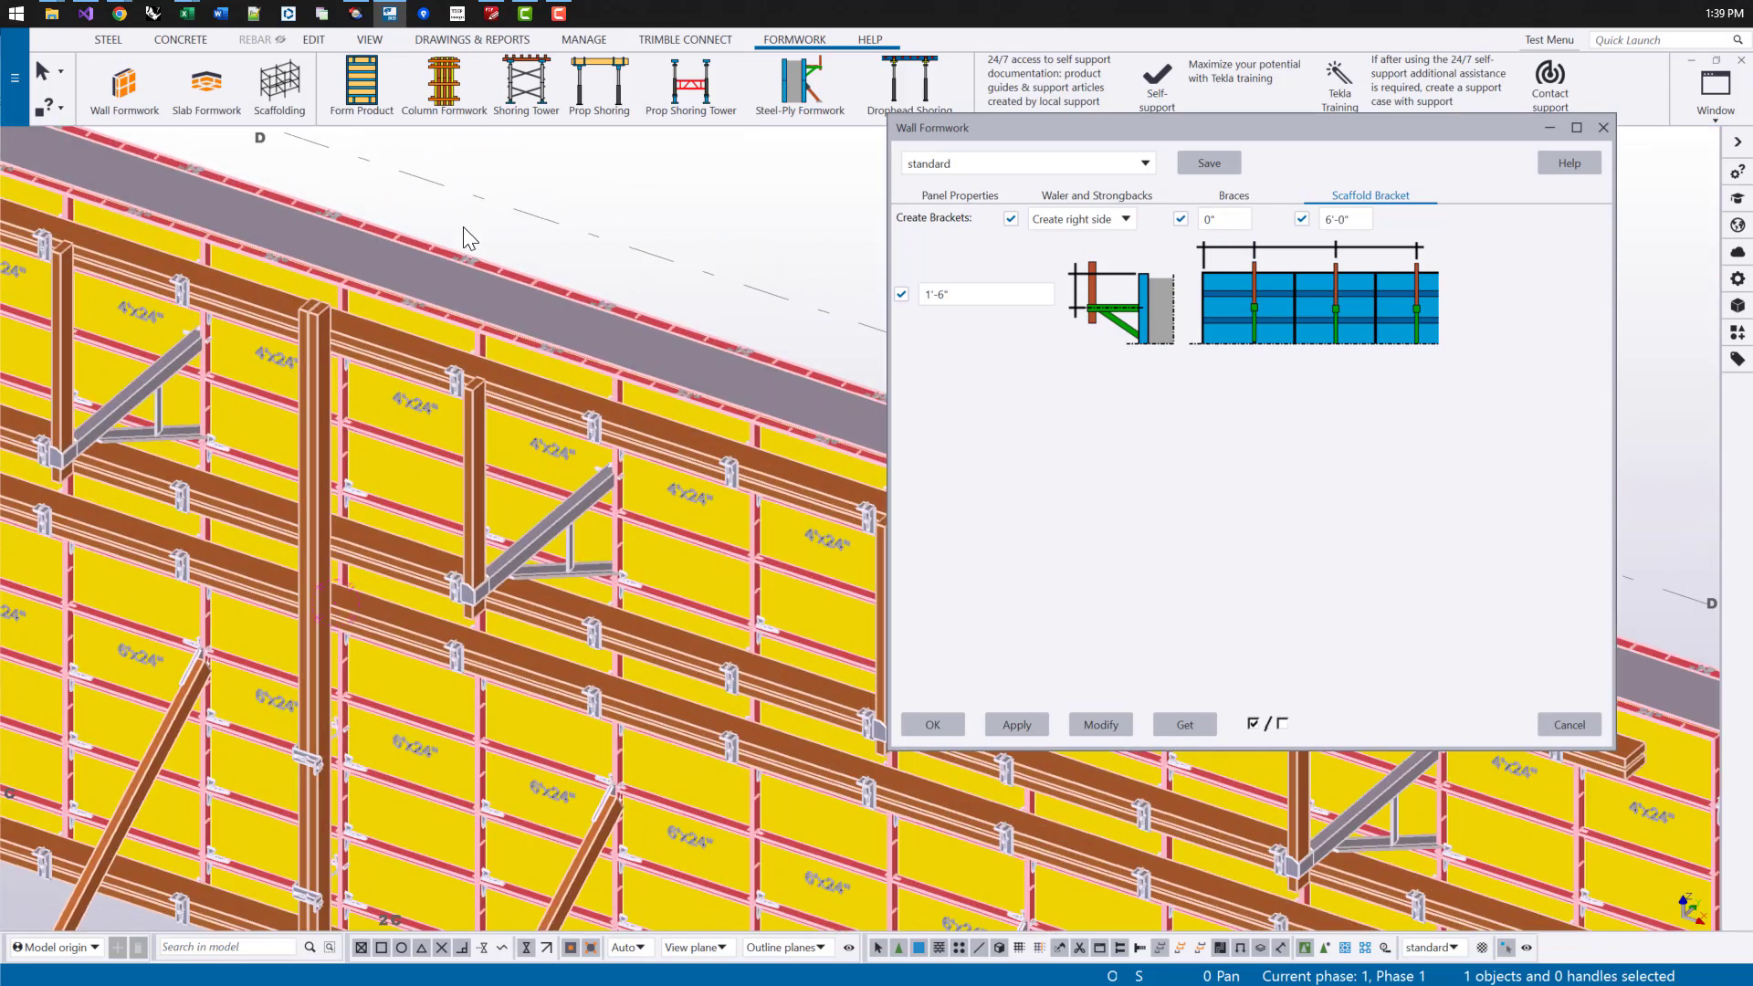
{"action": "scroll", "coordinate": [463, 227], "scroll_direction": "up", "scroll_amount": 2}
{"action": "right_click", "coordinate": [463, 226]}
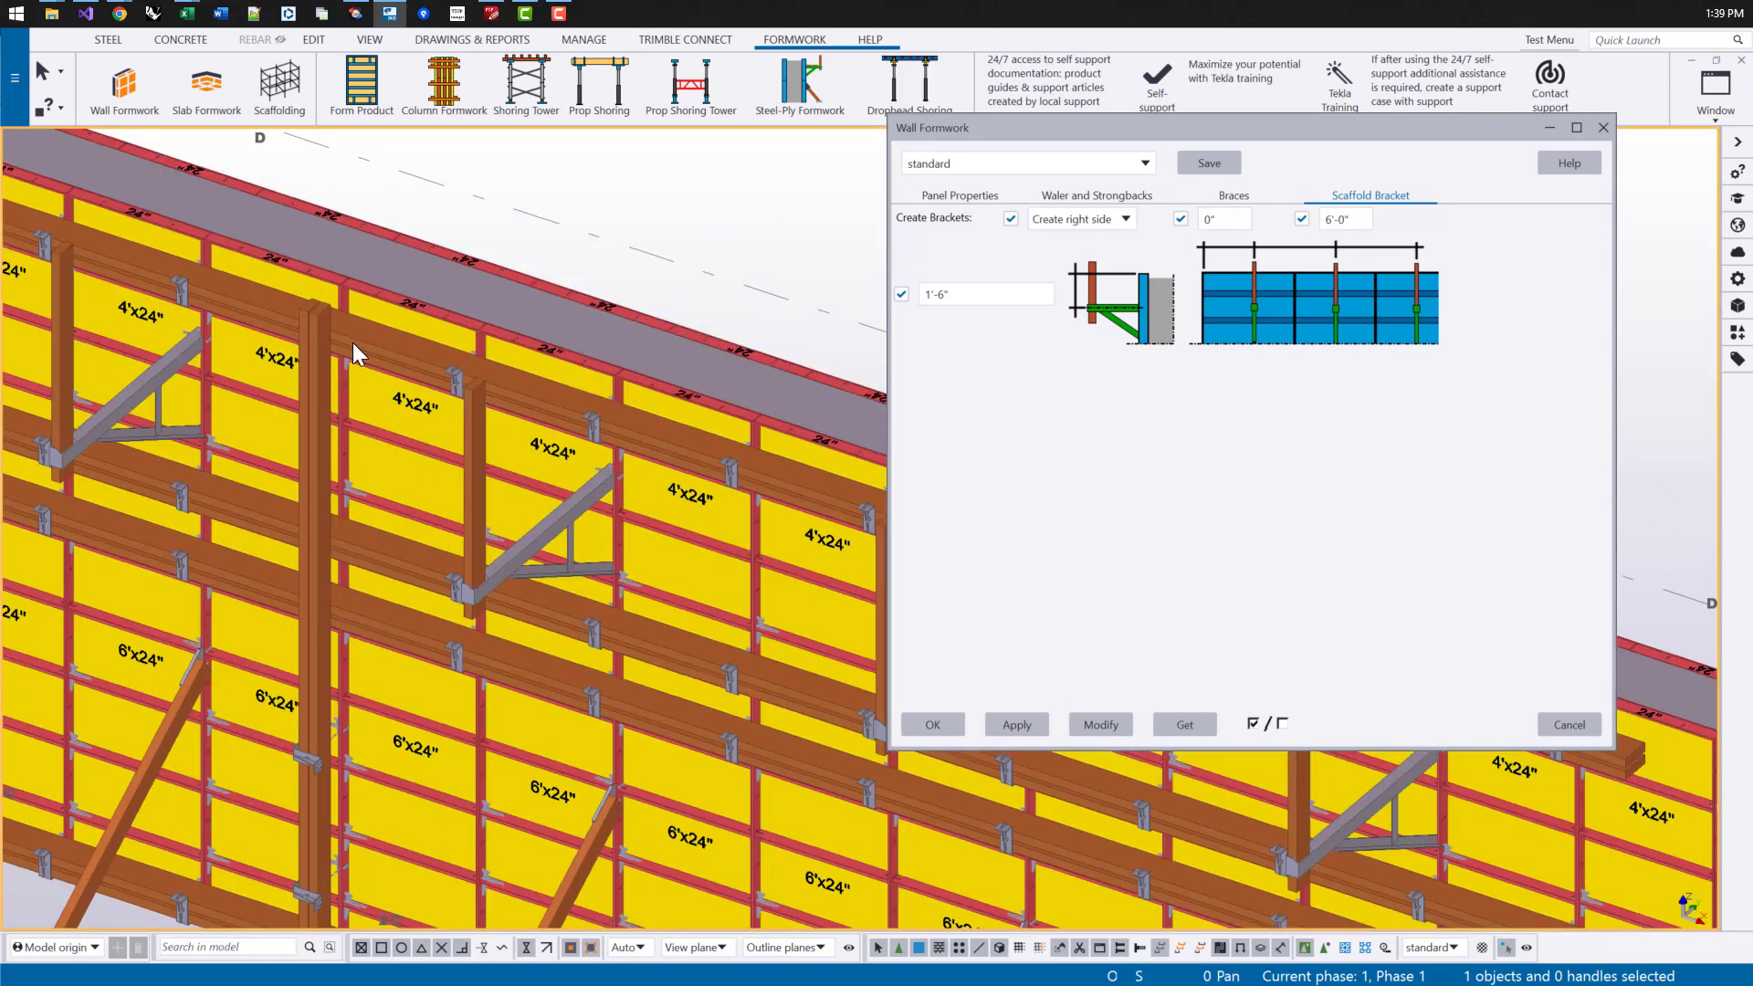
{"action": "scroll", "coordinate": [354, 376], "scroll_direction": "down", "scroll_amount": 5}
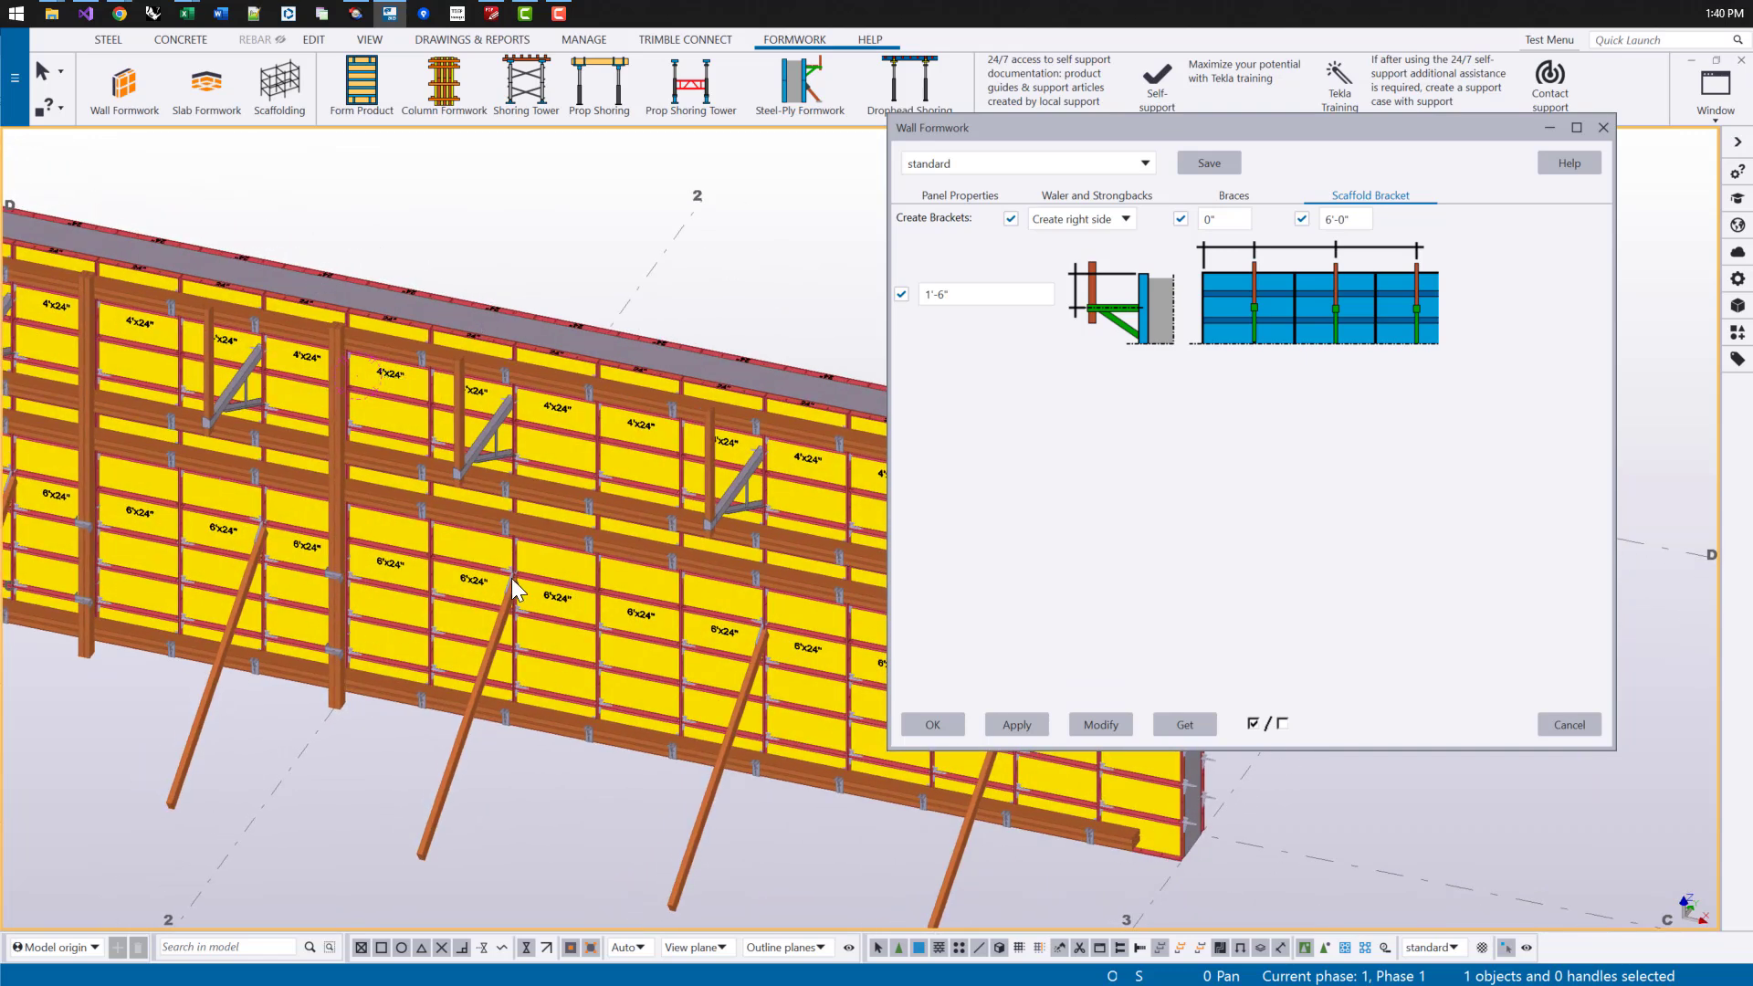
{"action": "middle_click_drag", "start_coordinate": [496, 586], "coordinate": [605, 266], "text": "ctrl"}
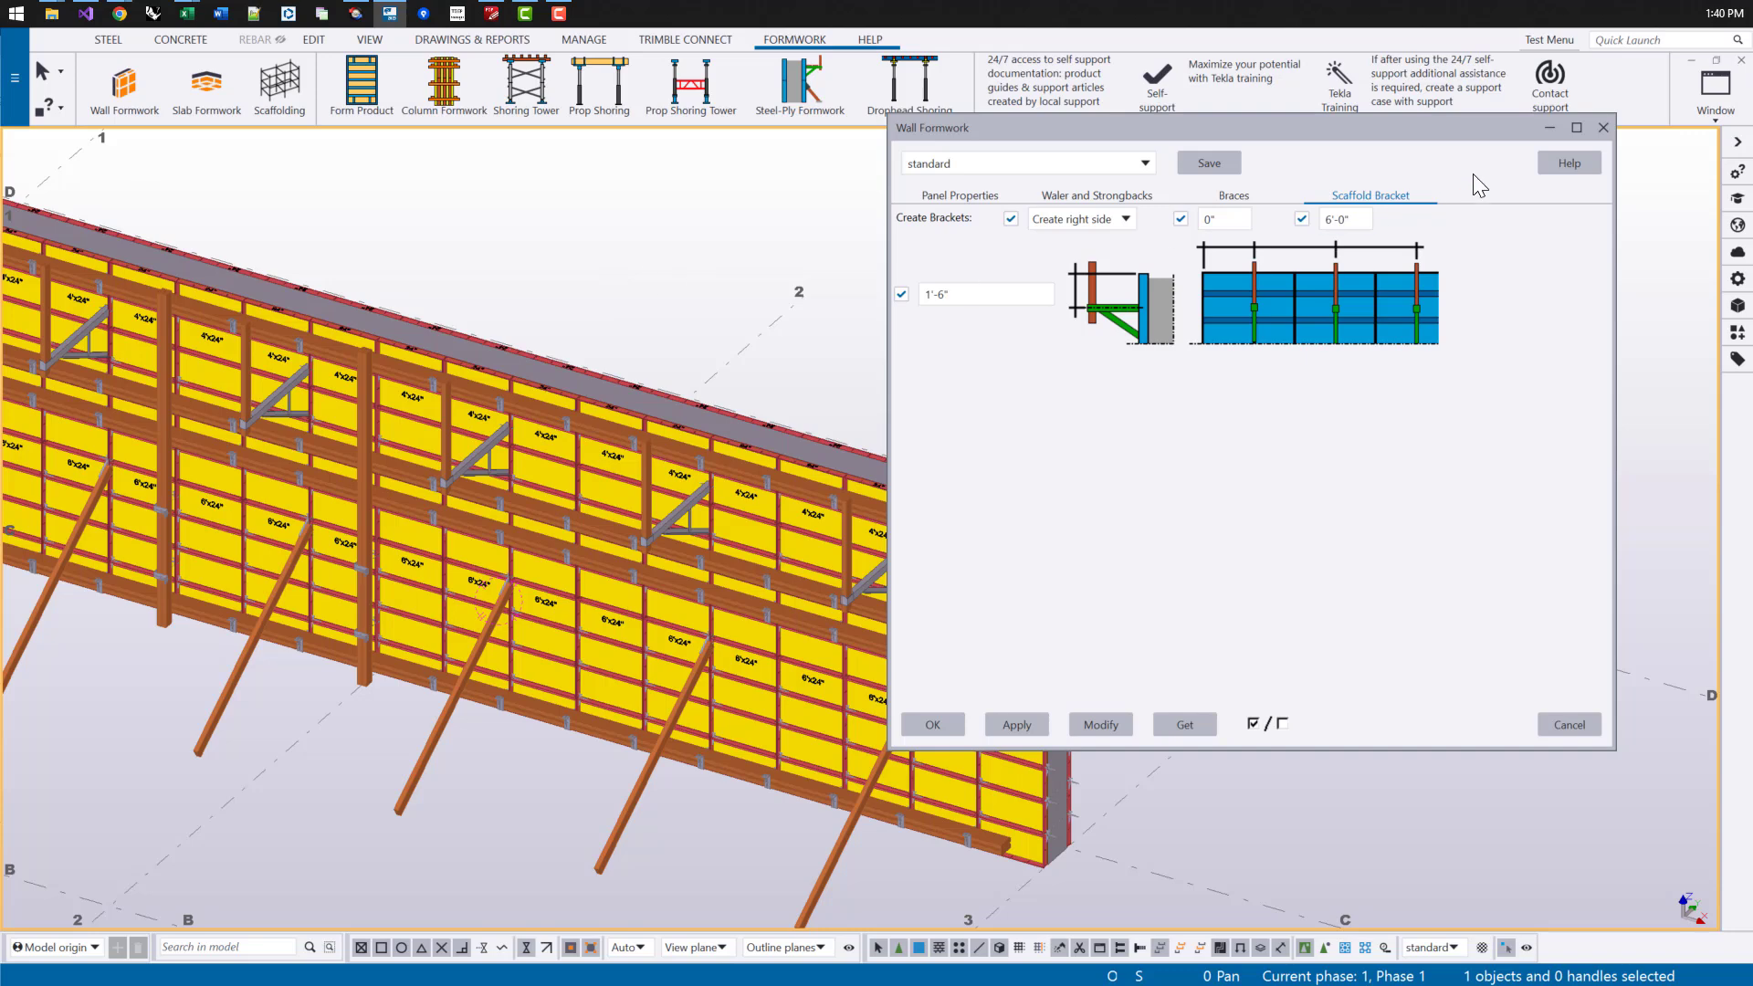
{"action": "left_click", "coordinate": [1605, 128]}
Step: Place a shoring tower at the intersection of grid lines A and 2, and end the placement command
{"action": "scroll", "coordinate": [703, 437], "scroll_direction": "down", "scroll_amount": 8}
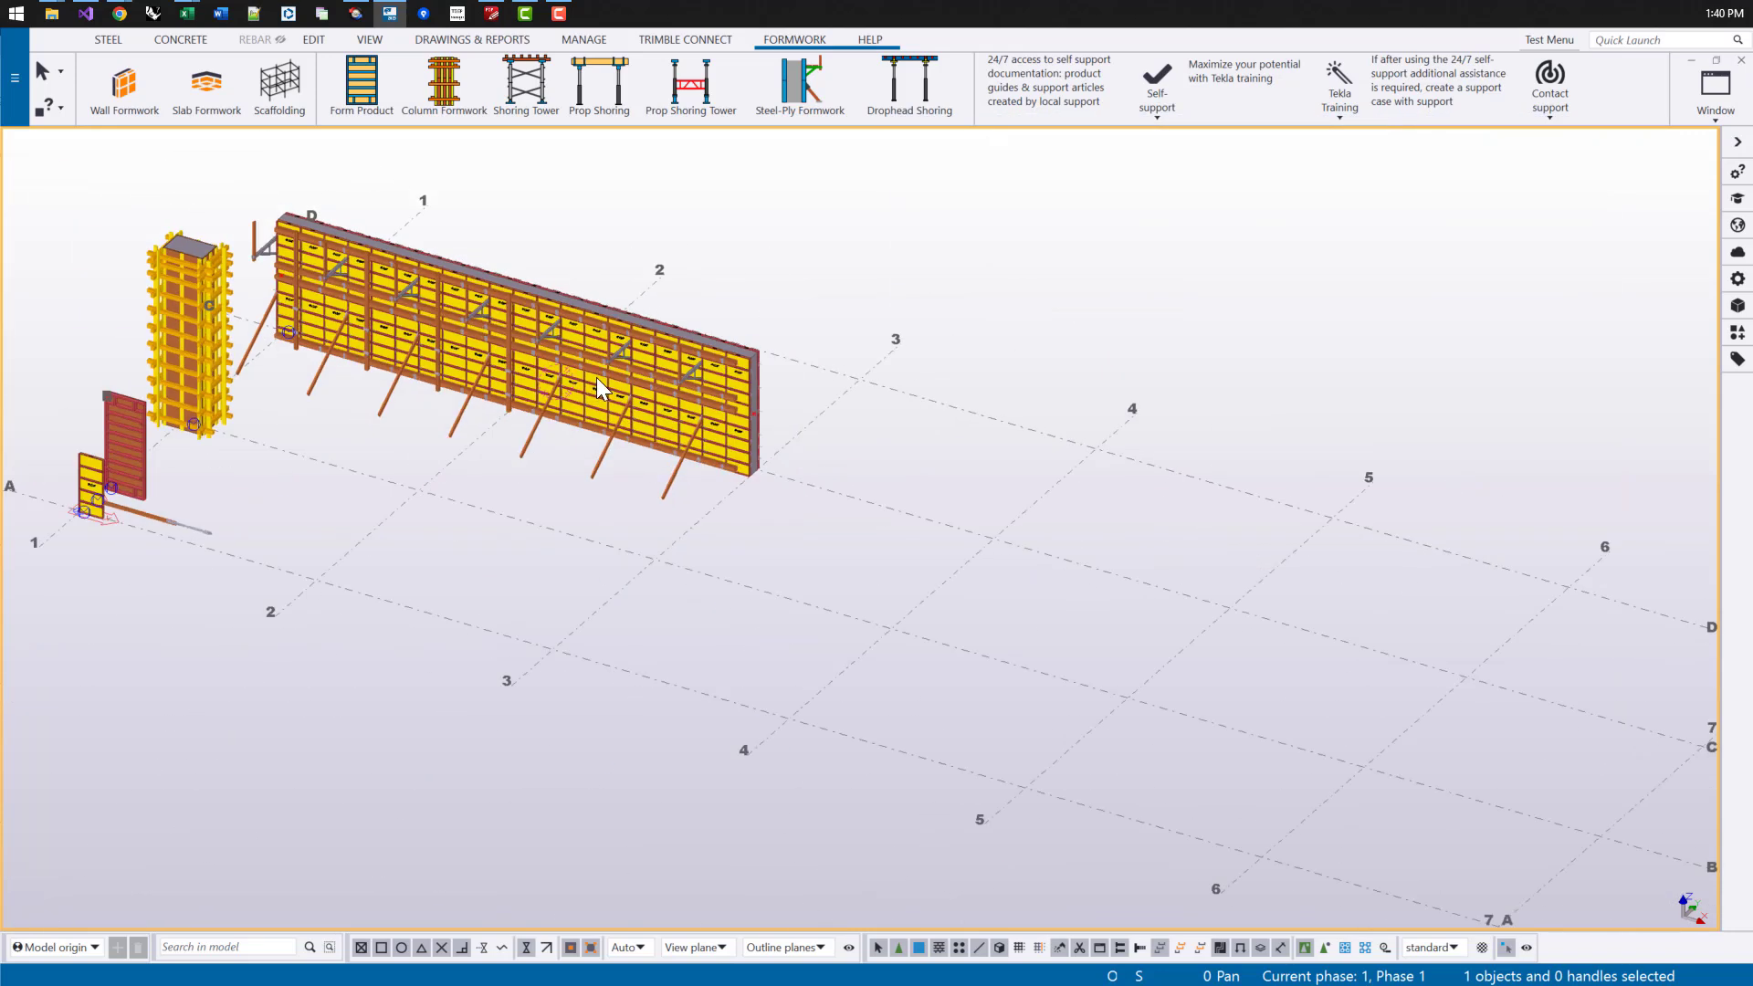
{"action": "middle_click_drag", "start_coordinate": [703, 436], "coordinate": [423, 336]}
{"action": "left_click", "coordinate": [526, 87]}
{"action": "left_click", "coordinate": [64, 520]}
{"action": "left_click", "coordinate": [312, 588]}
{"action": "scroll", "coordinate": [387, 466], "scroll_direction": "up", "scroll_amount": 5}
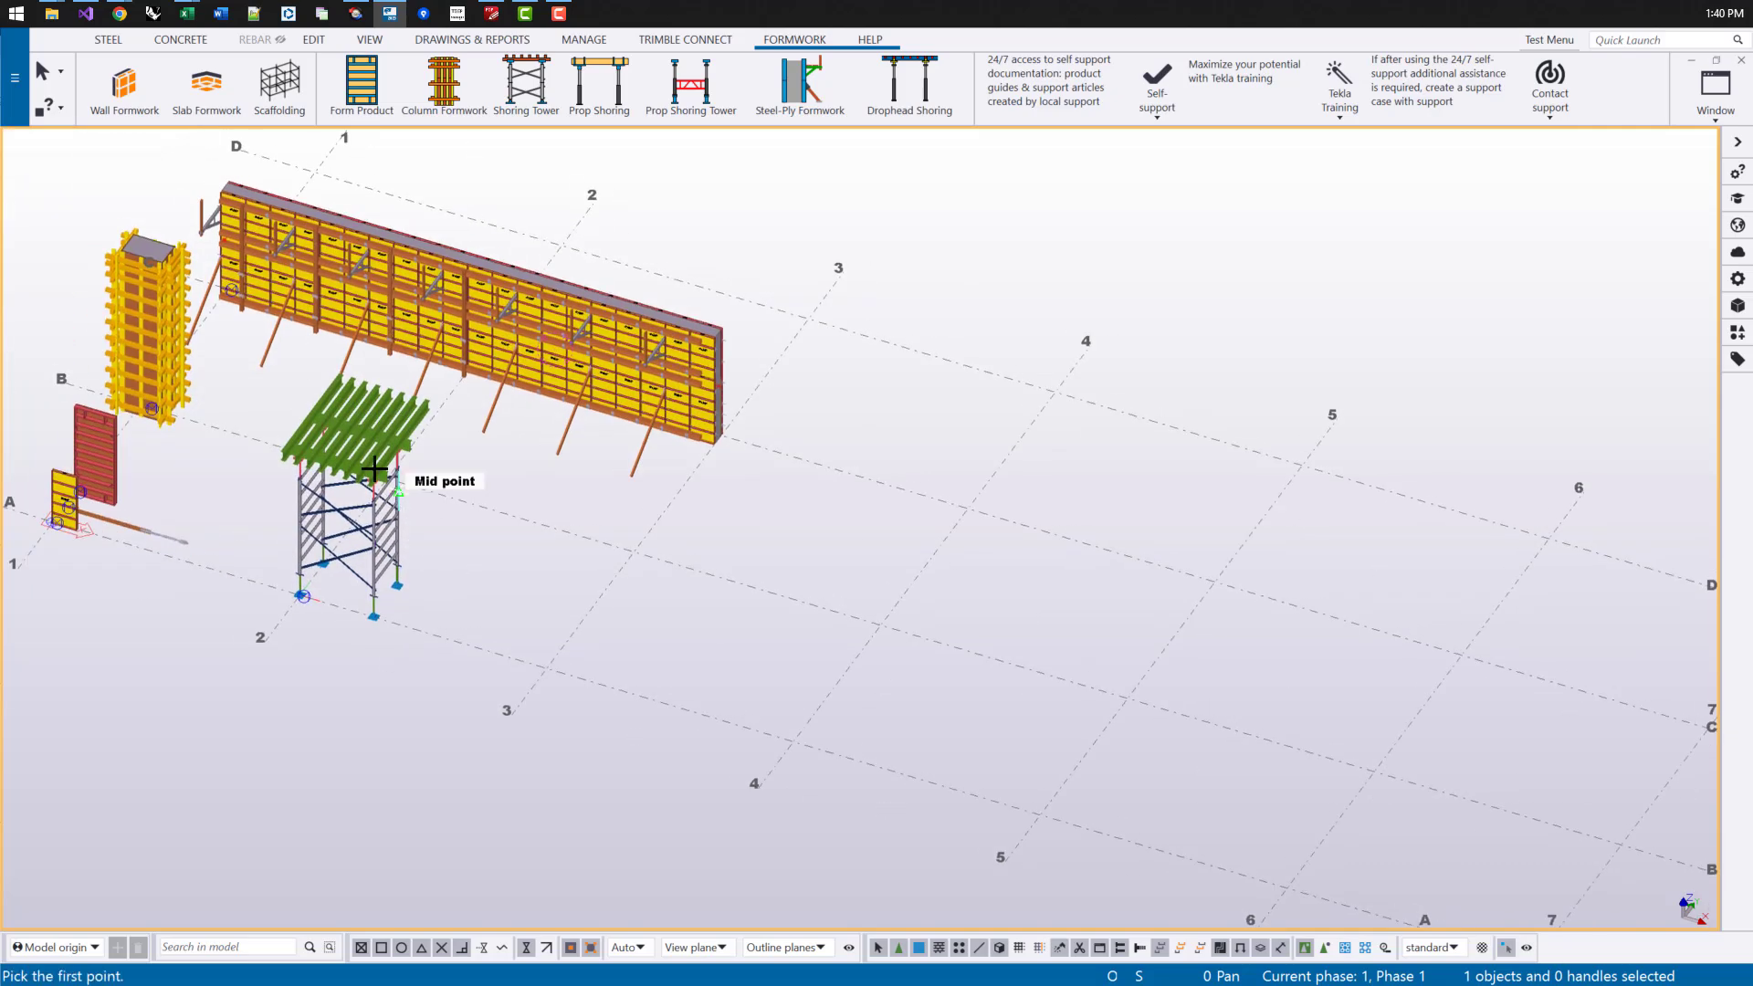
{"action": "middle_click_drag", "start_coordinate": [387, 466], "coordinate": [545, 483], "text": "ctrl"}
{"action": "right_click", "coordinate": [544, 483]}
{"action": "left_click", "coordinate": [591, 494]}
Step: Set the shoring tower's frame heights to 5'-0" 3*4'-0" and apply the modification
{"action": "middle_click_drag", "start_coordinate": [469, 545], "coordinate": [422, 453]}
{"action": "scroll", "coordinate": [422, 452], "scroll_direction": "up", "scroll_amount": 1}
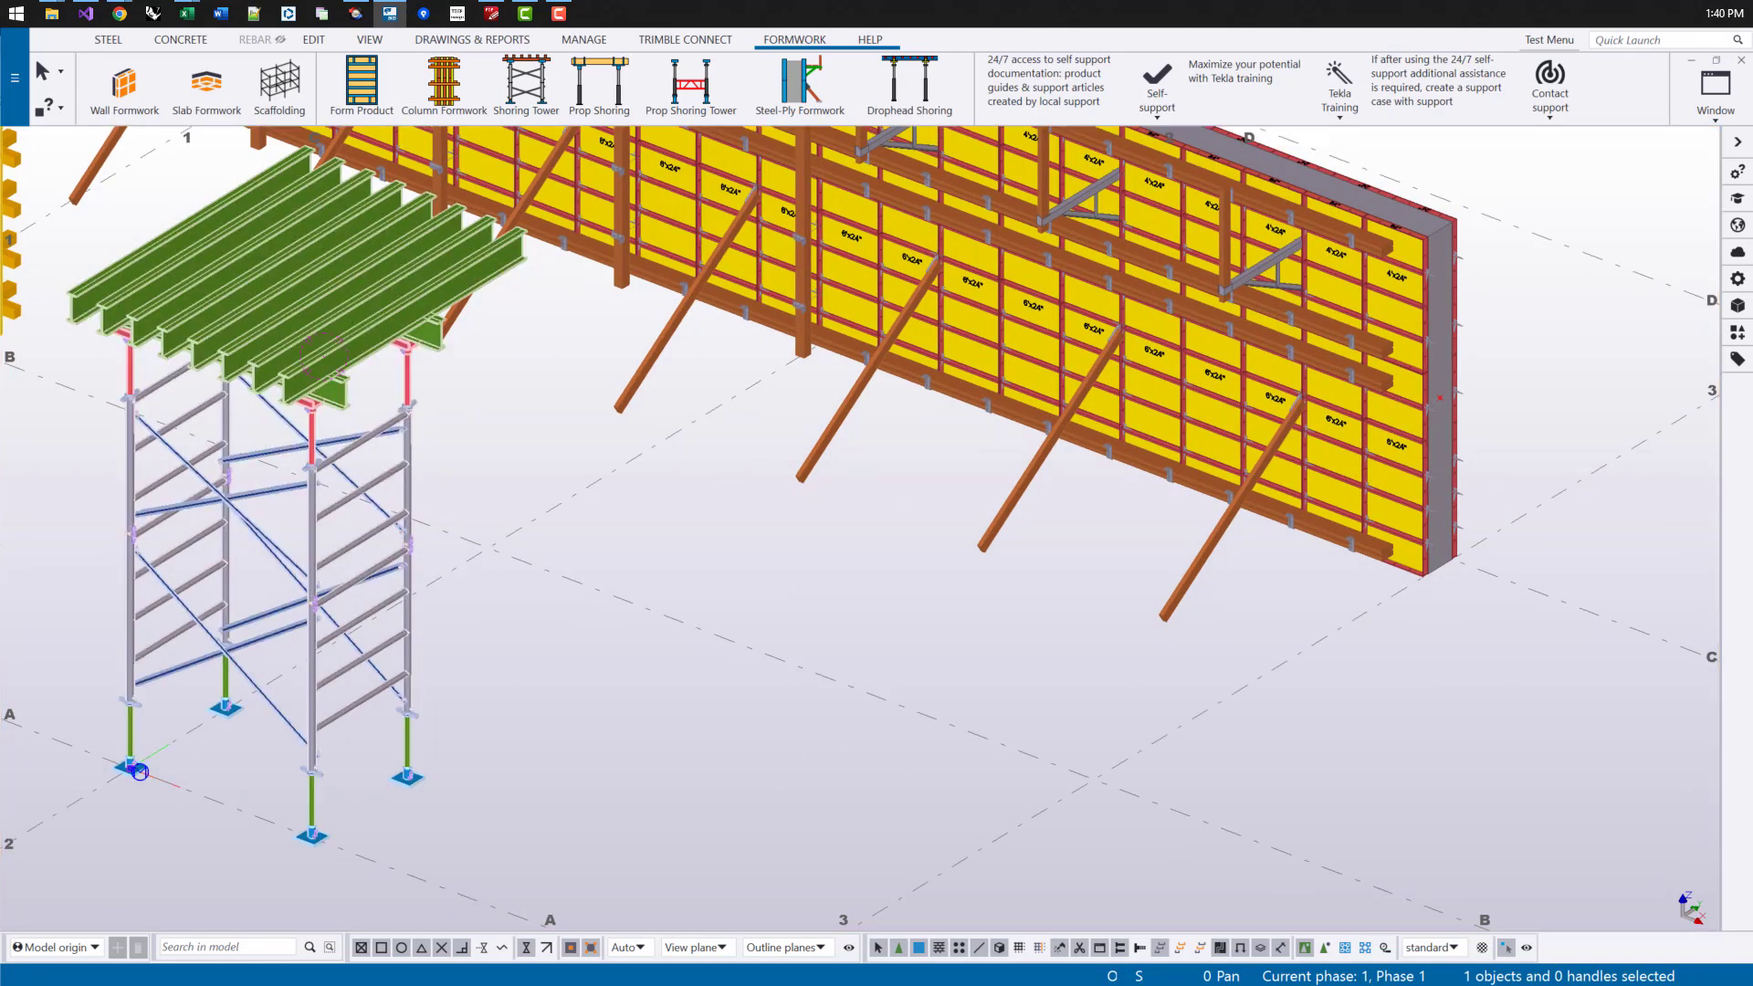
{"action": "left_click", "coordinate": [1143, 351]}
{"action": "left_click", "coordinate": [791, 716]}
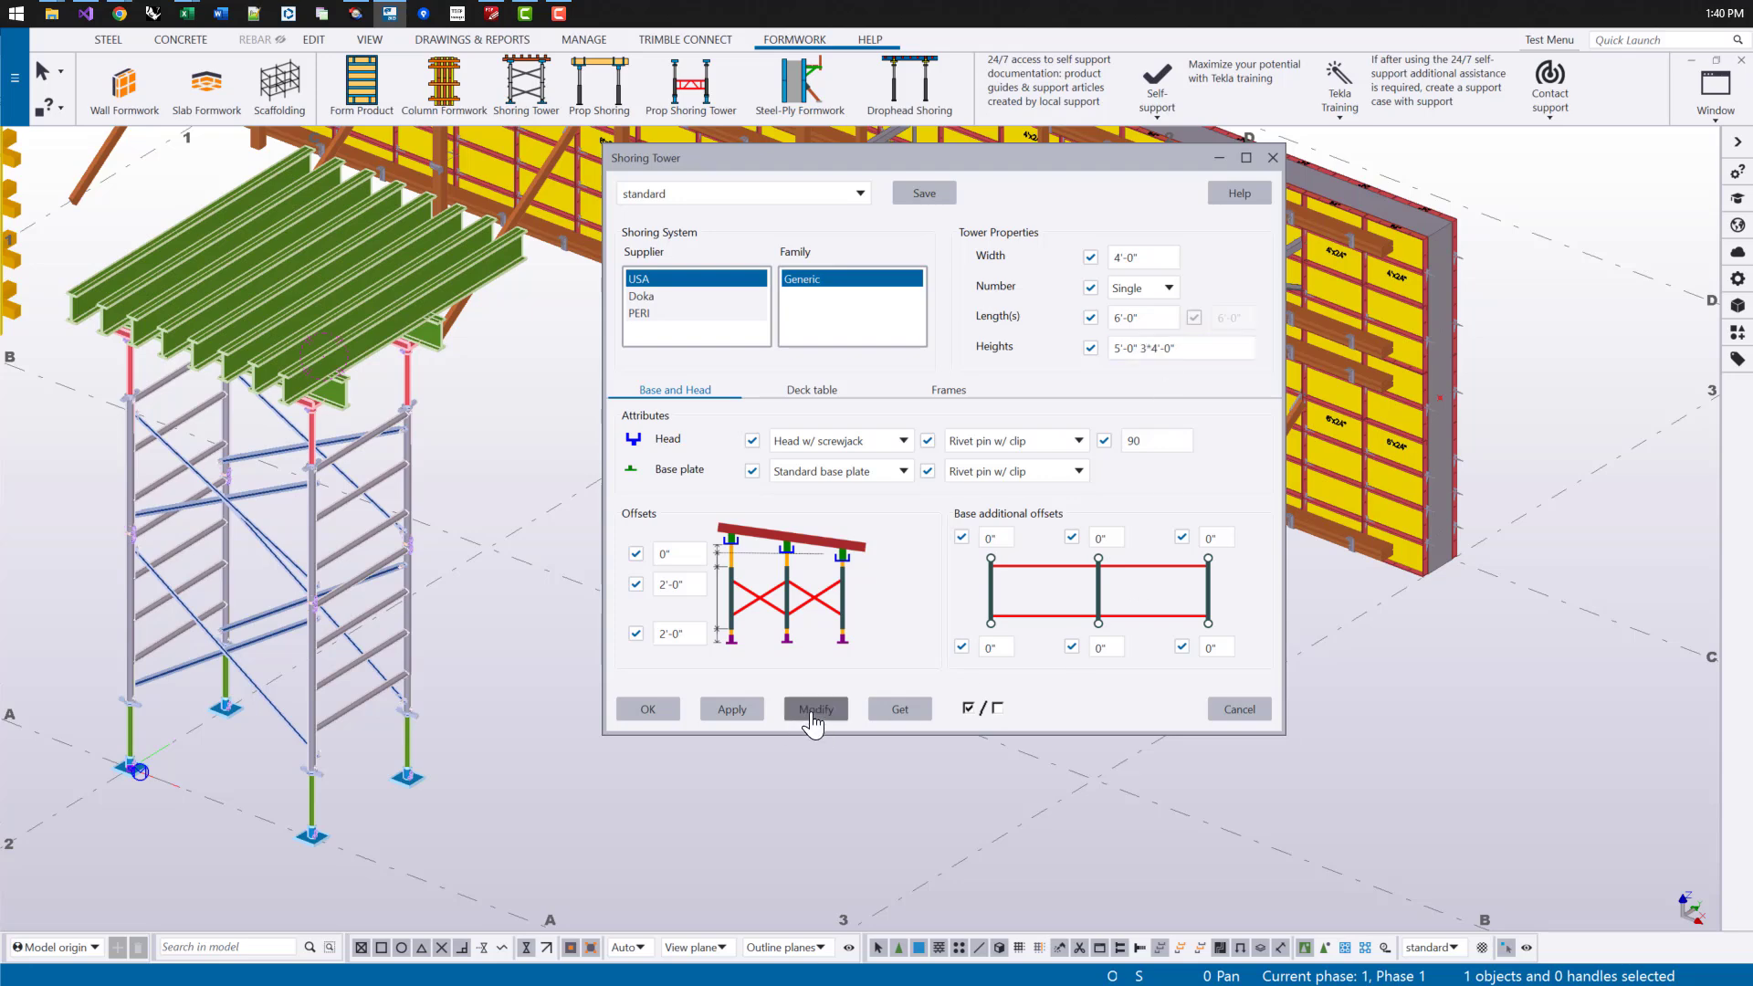
{"action": "scroll", "coordinate": [385, 447], "scroll_direction": "down", "scroll_amount": 4}
{"action": "middle_click_drag", "start_coordinate": [387, 436], "coordinate": [365, 493]}
{"action": "scroll", "coordinate": [363, 495], "scroll_direction": "up", "scroll_amount": 1}
Step: Check the available tower widths, set the shoring tower's length to 8'-0", and modify the tower
{"action": "left_click", "coordinate": [1139, 261]}
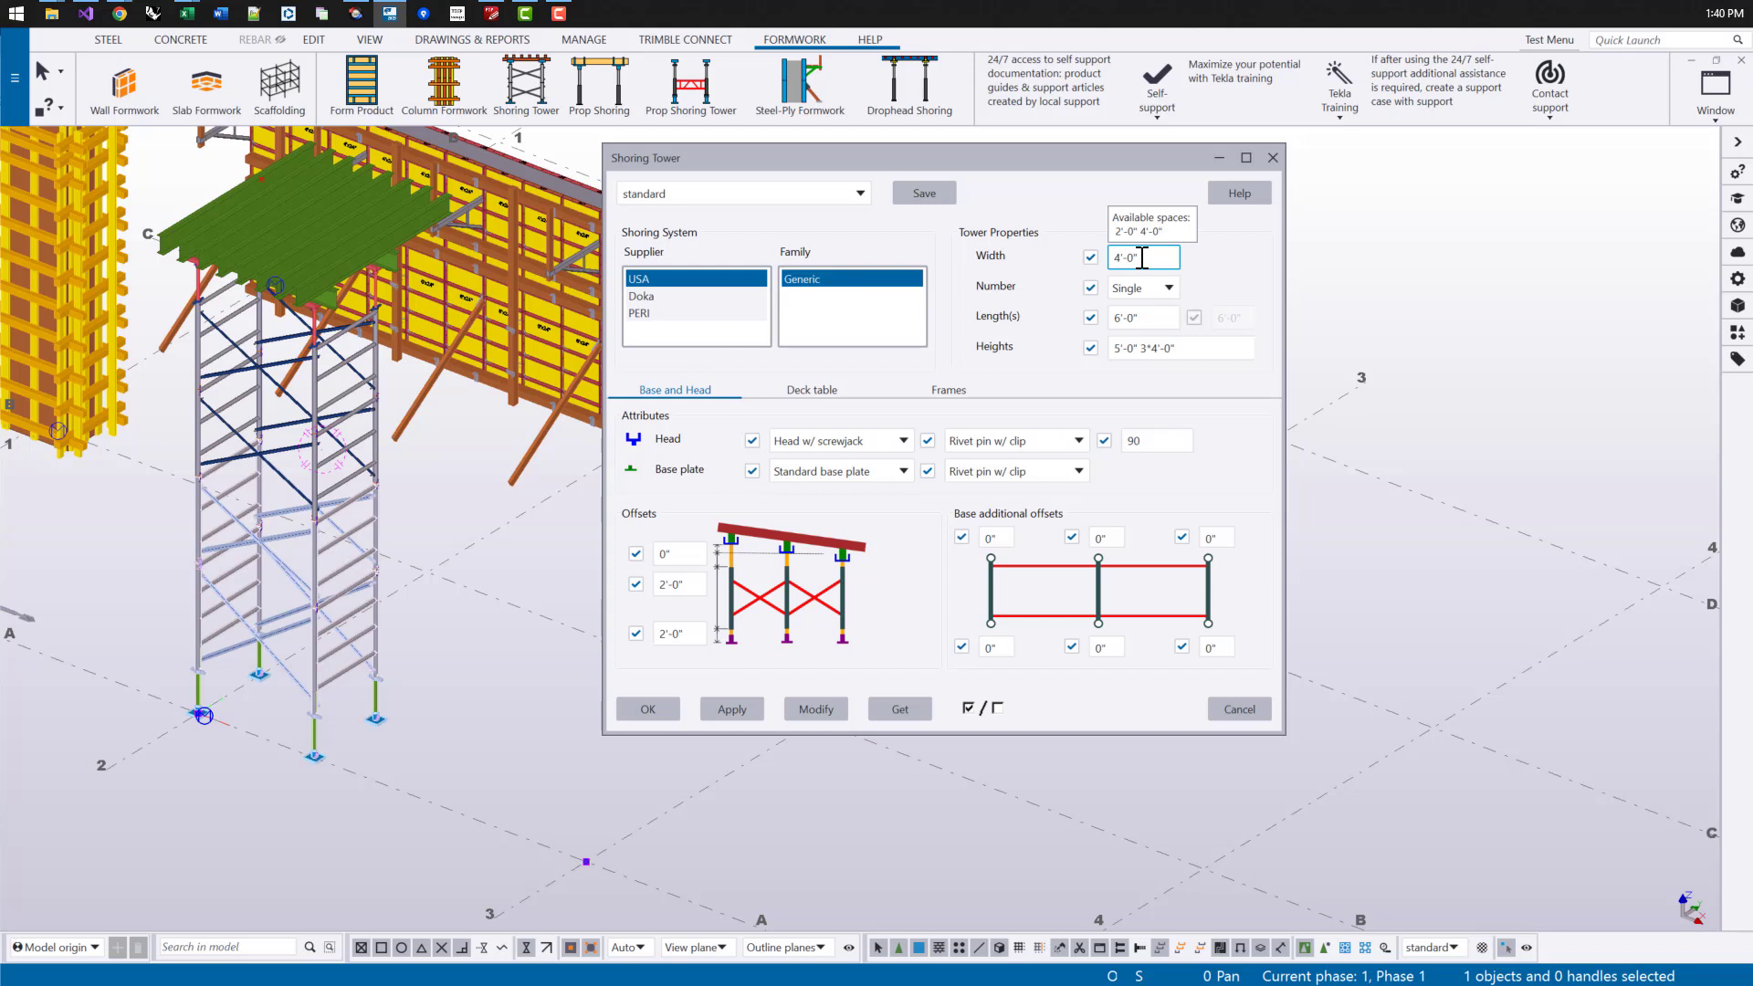
{"action": "left_click", "coordinate": [1146, 320]}
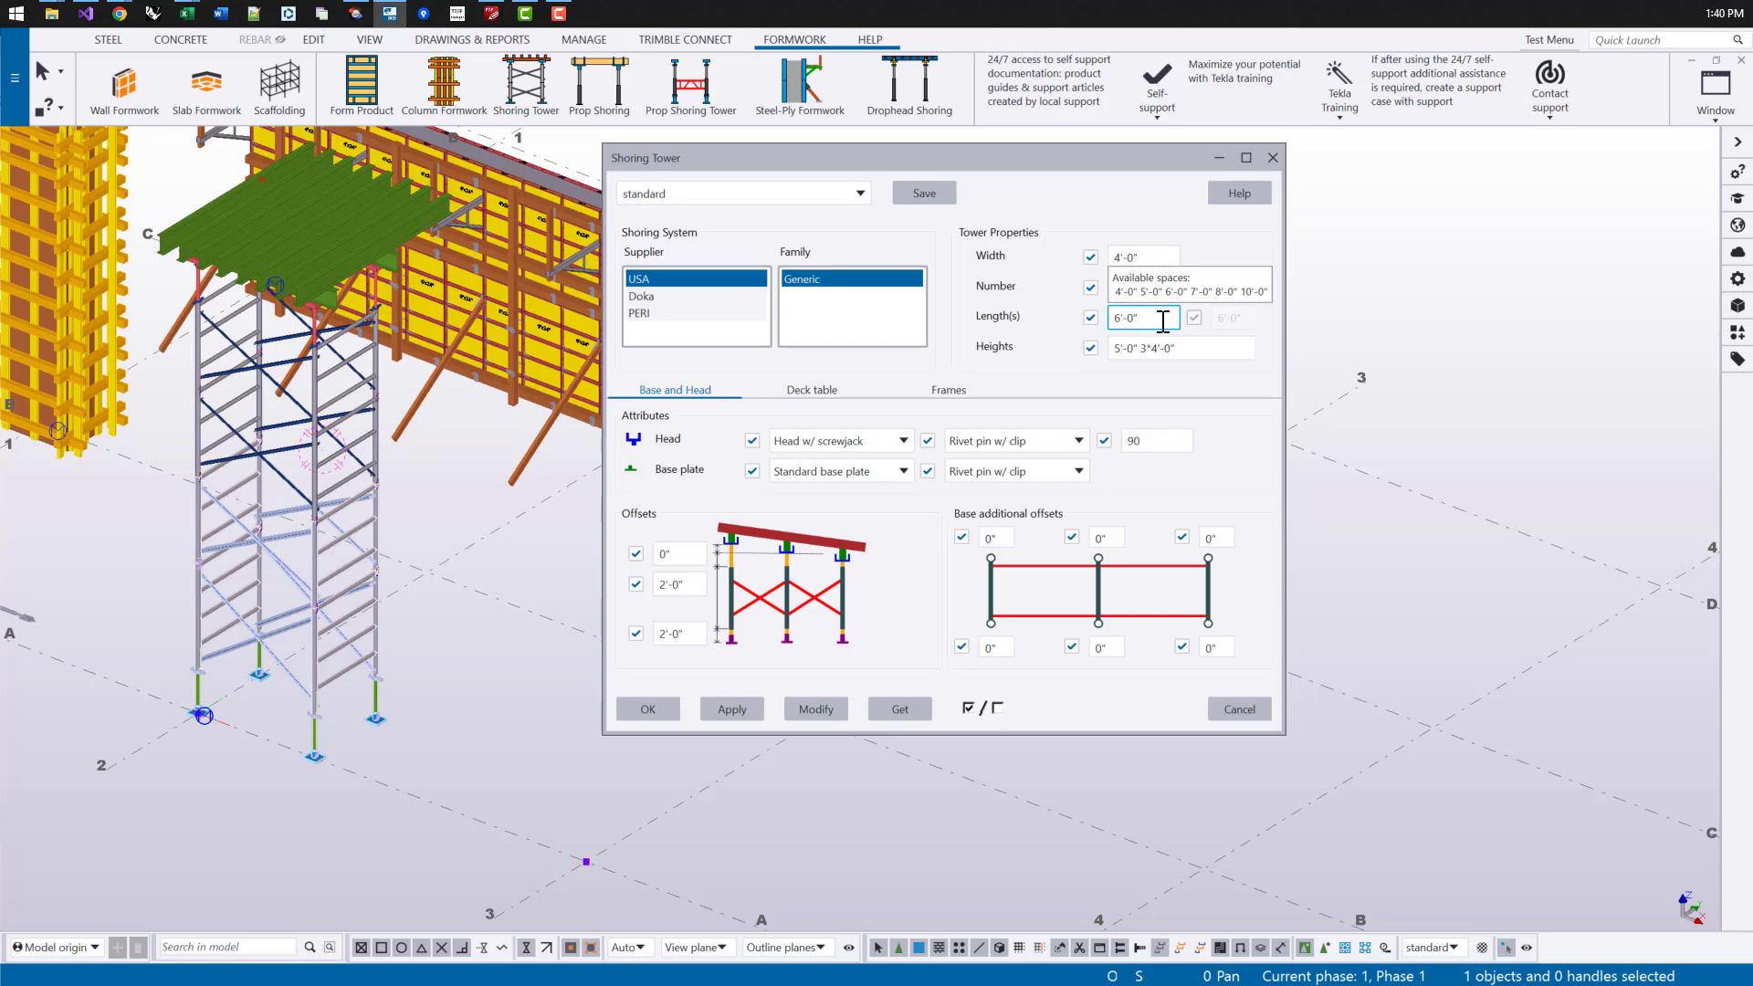
{"action": "left_click", "coordinate": [1161, 319]}
{"action": "type", "text": "8-"}
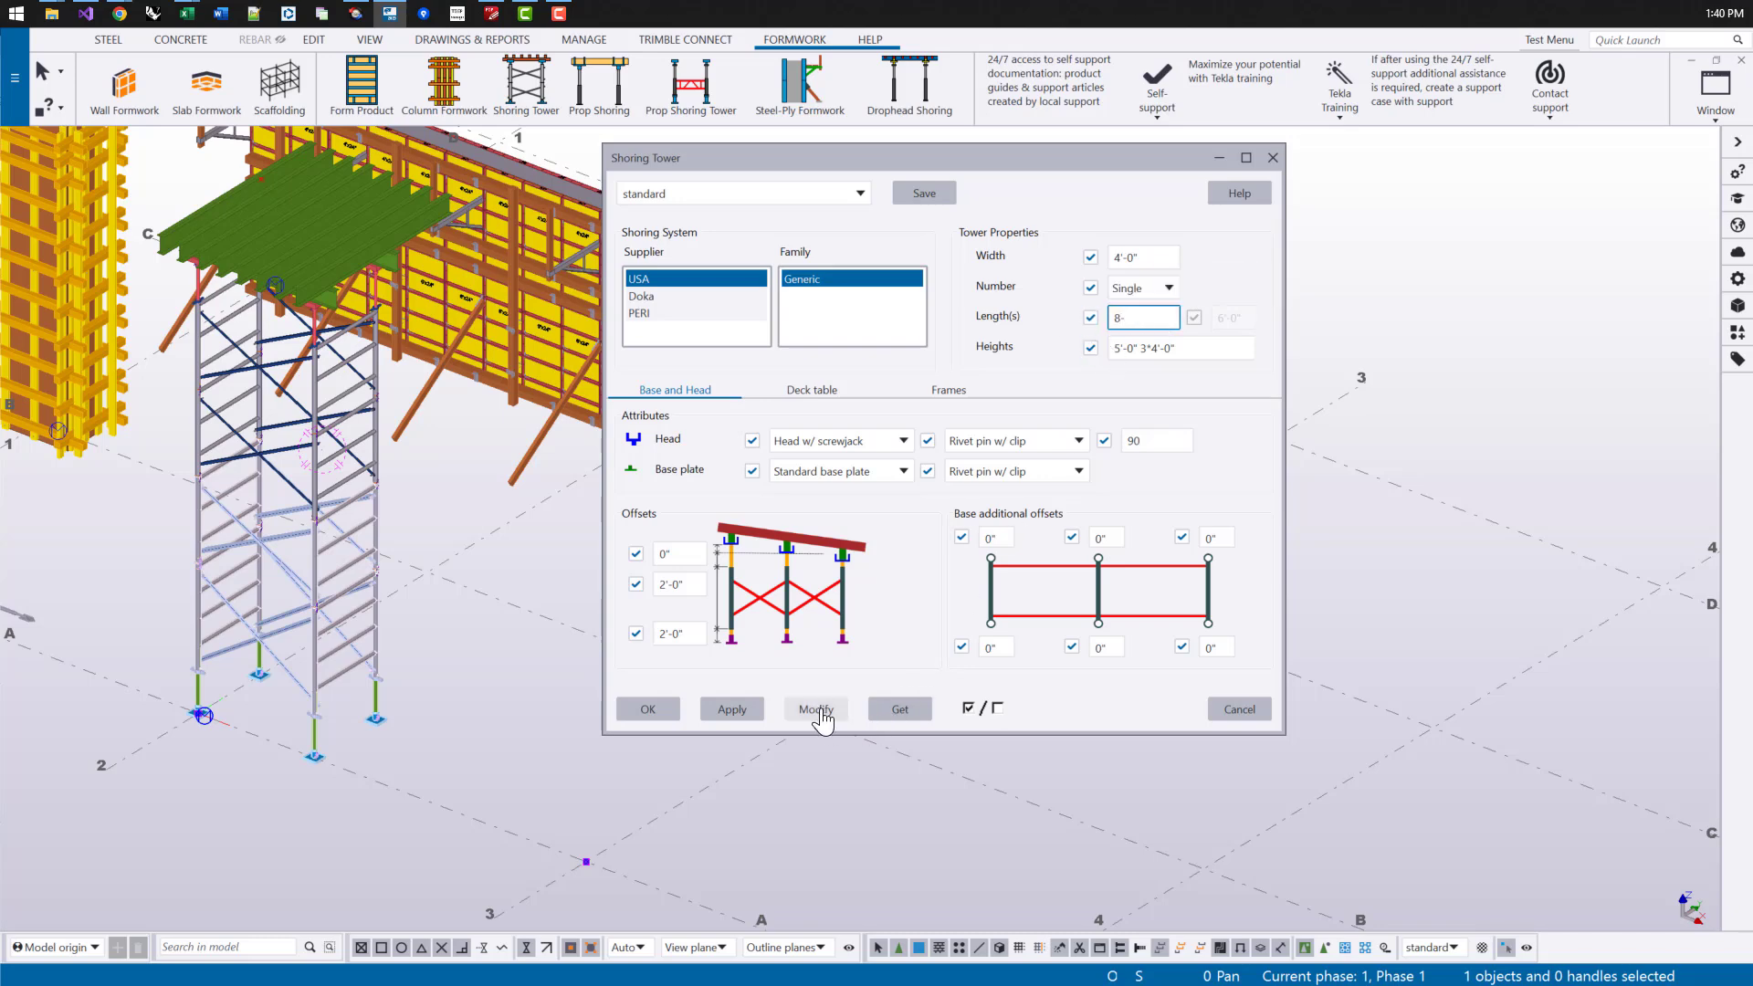
{"action": "left_click", "coordinate": [815, 710]}
Step: Examine the shoring tower's length setting, cross braces, screwjack heads and head connection bolts
{"action": "scroll", "coordinate": [326, 664], "scroll_direction": "up", "scroll_amount": 5}
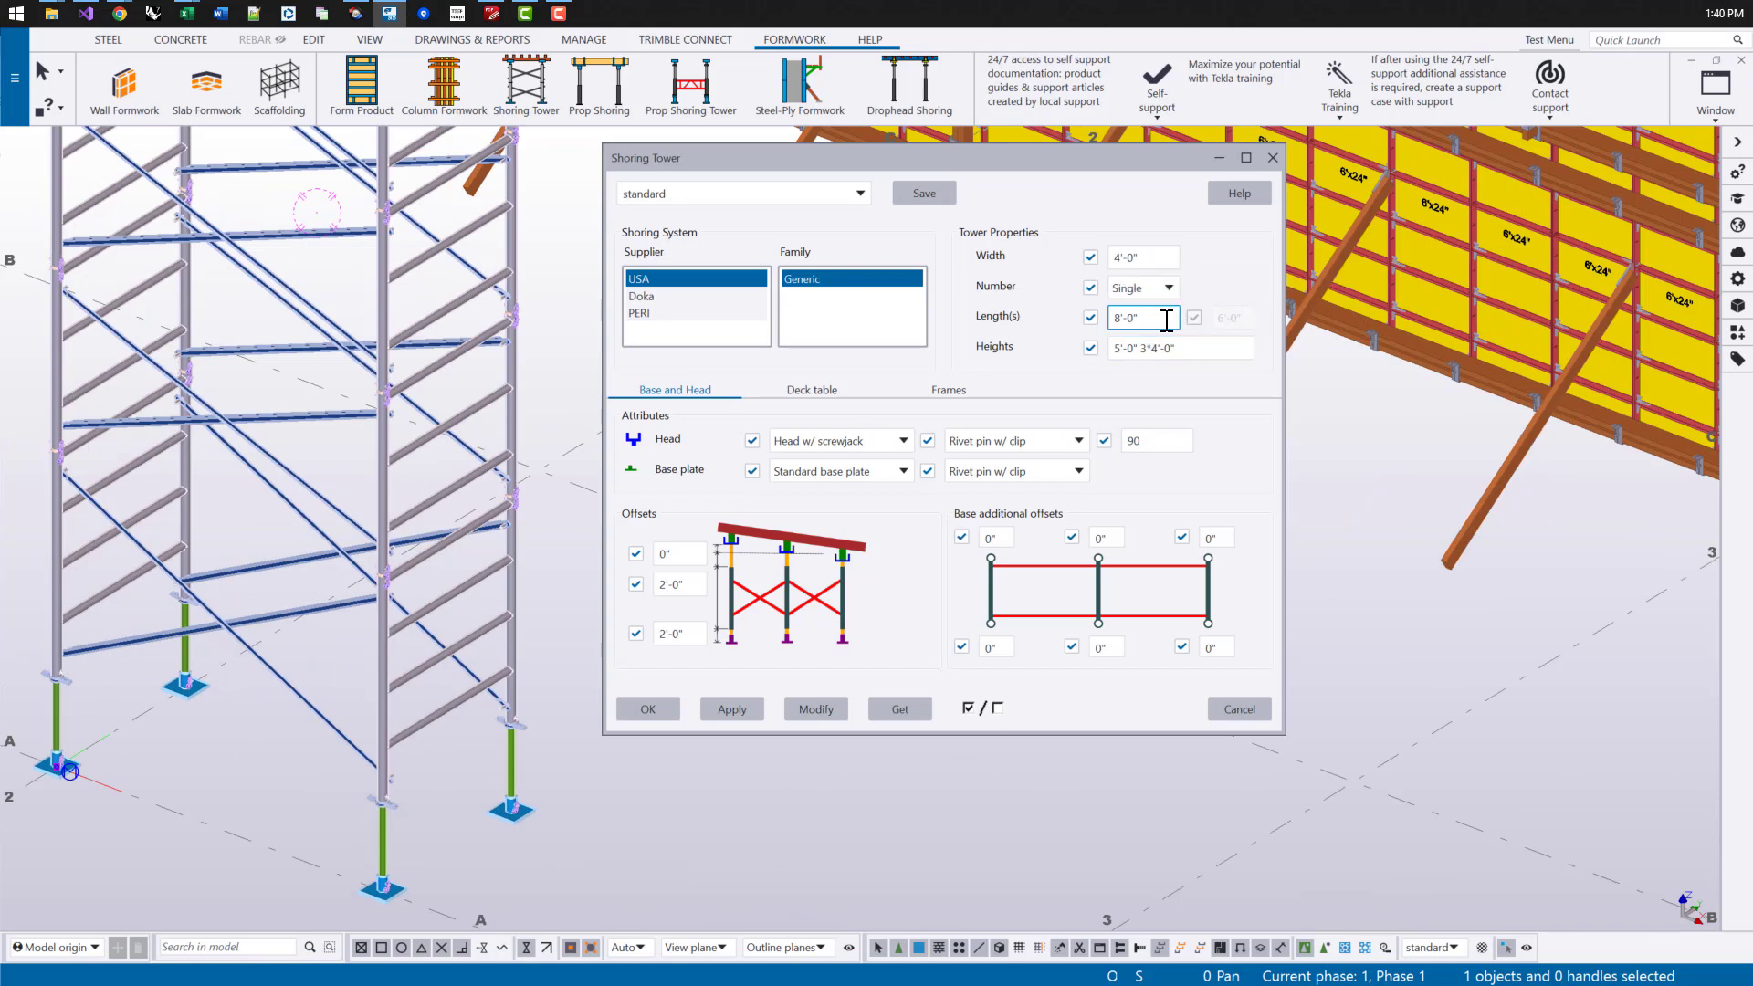
{"action": "left_click_drag", "start_coordinate": [1159, 319], "coordinate": [1086, 323]}
{"action": "left_click", "coordinate": [1154, 317]}
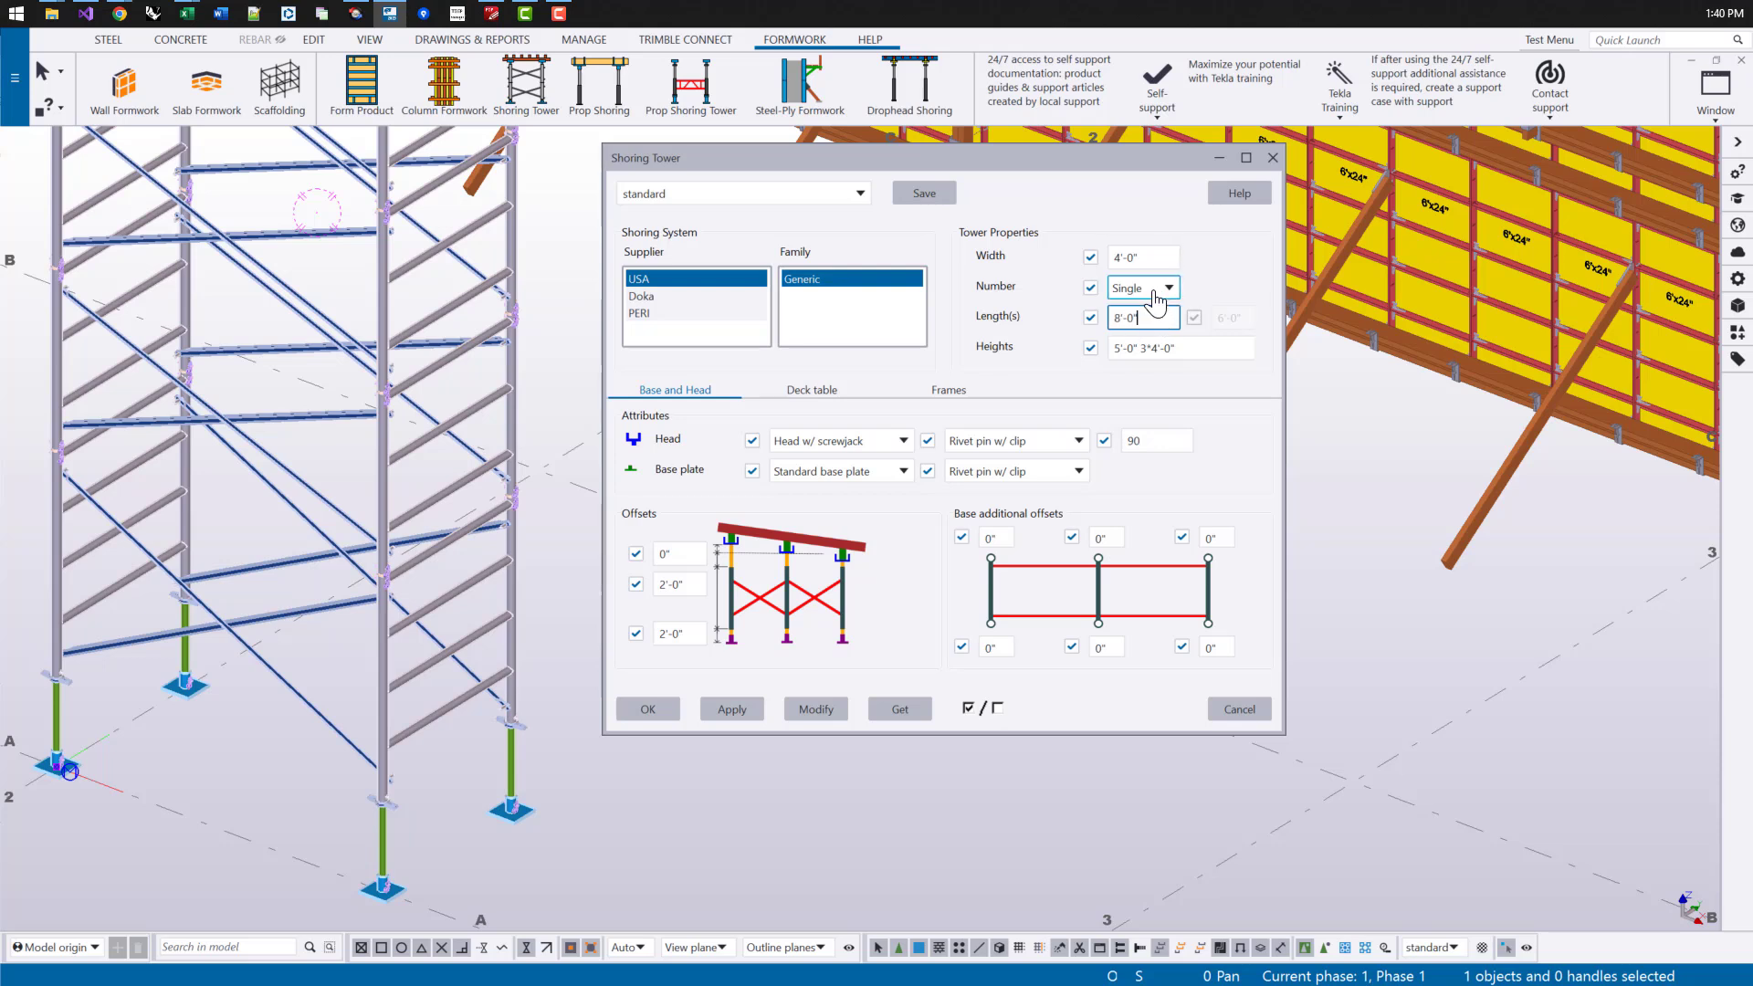
{"action": "scroll", "coordinate": [274, 497], "scroll_direction": "down", "scroll_amount": 3}
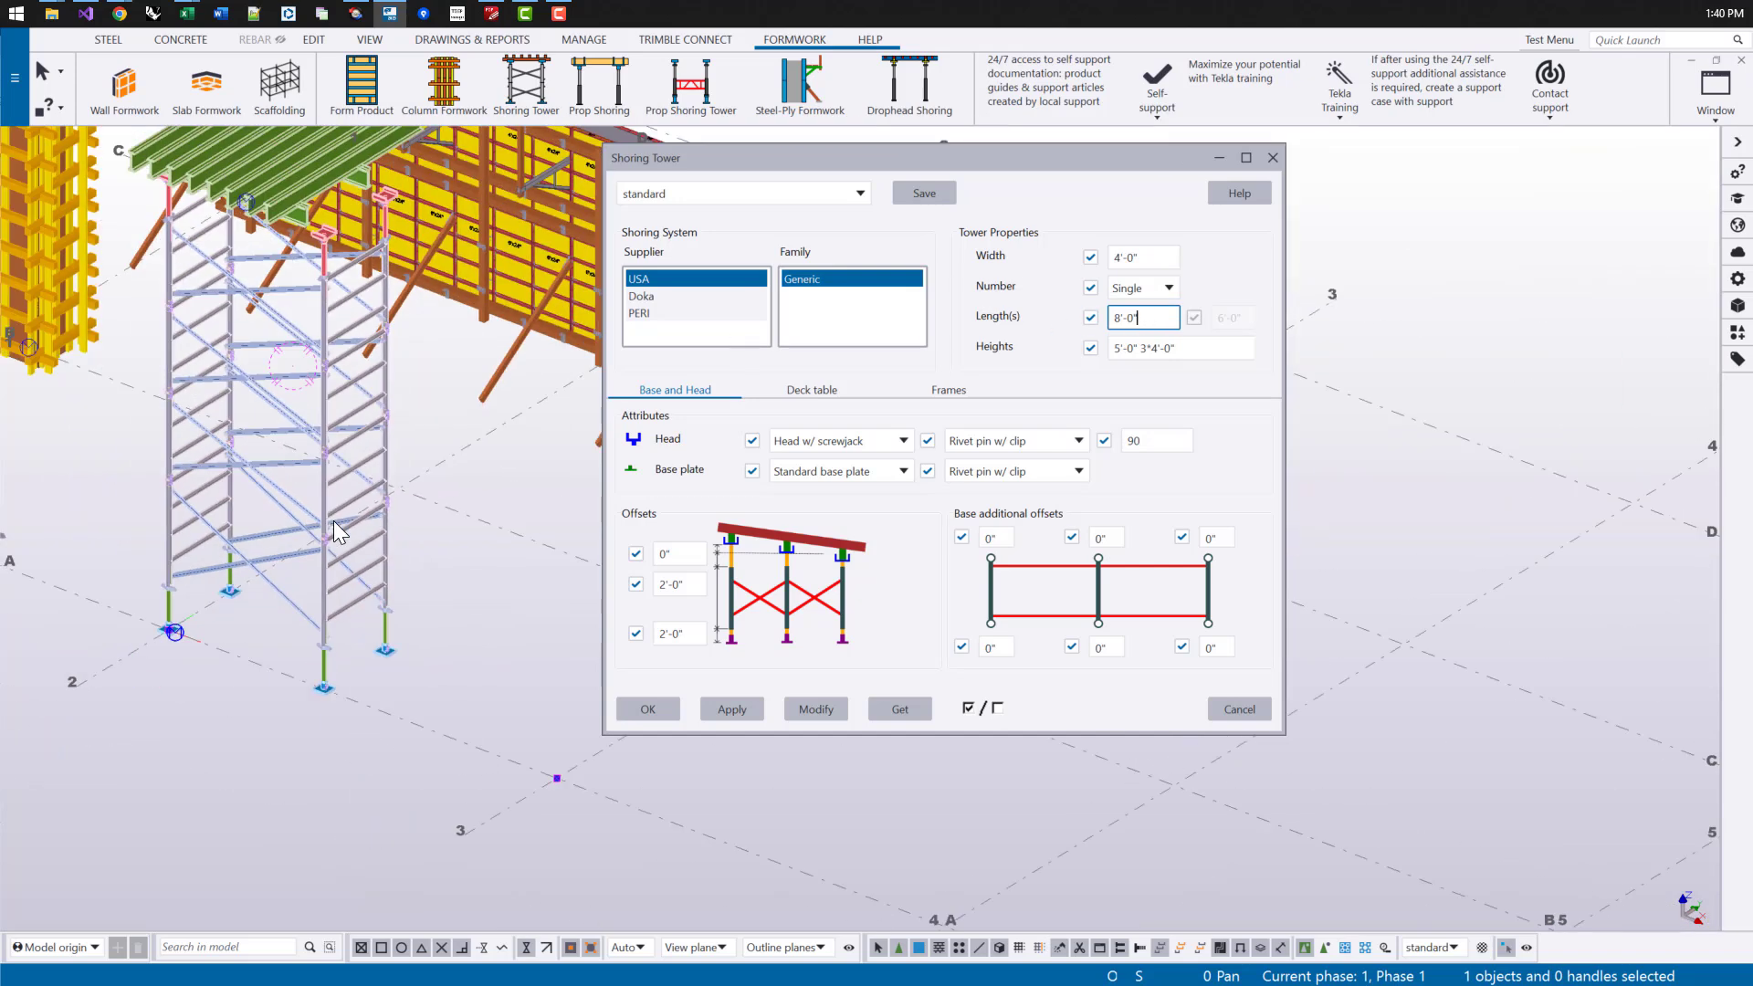
{"action": "middle_click_drag", "start_coordinate": [347, 521], "coordinate": [330, 535], "text": "ctrl"}
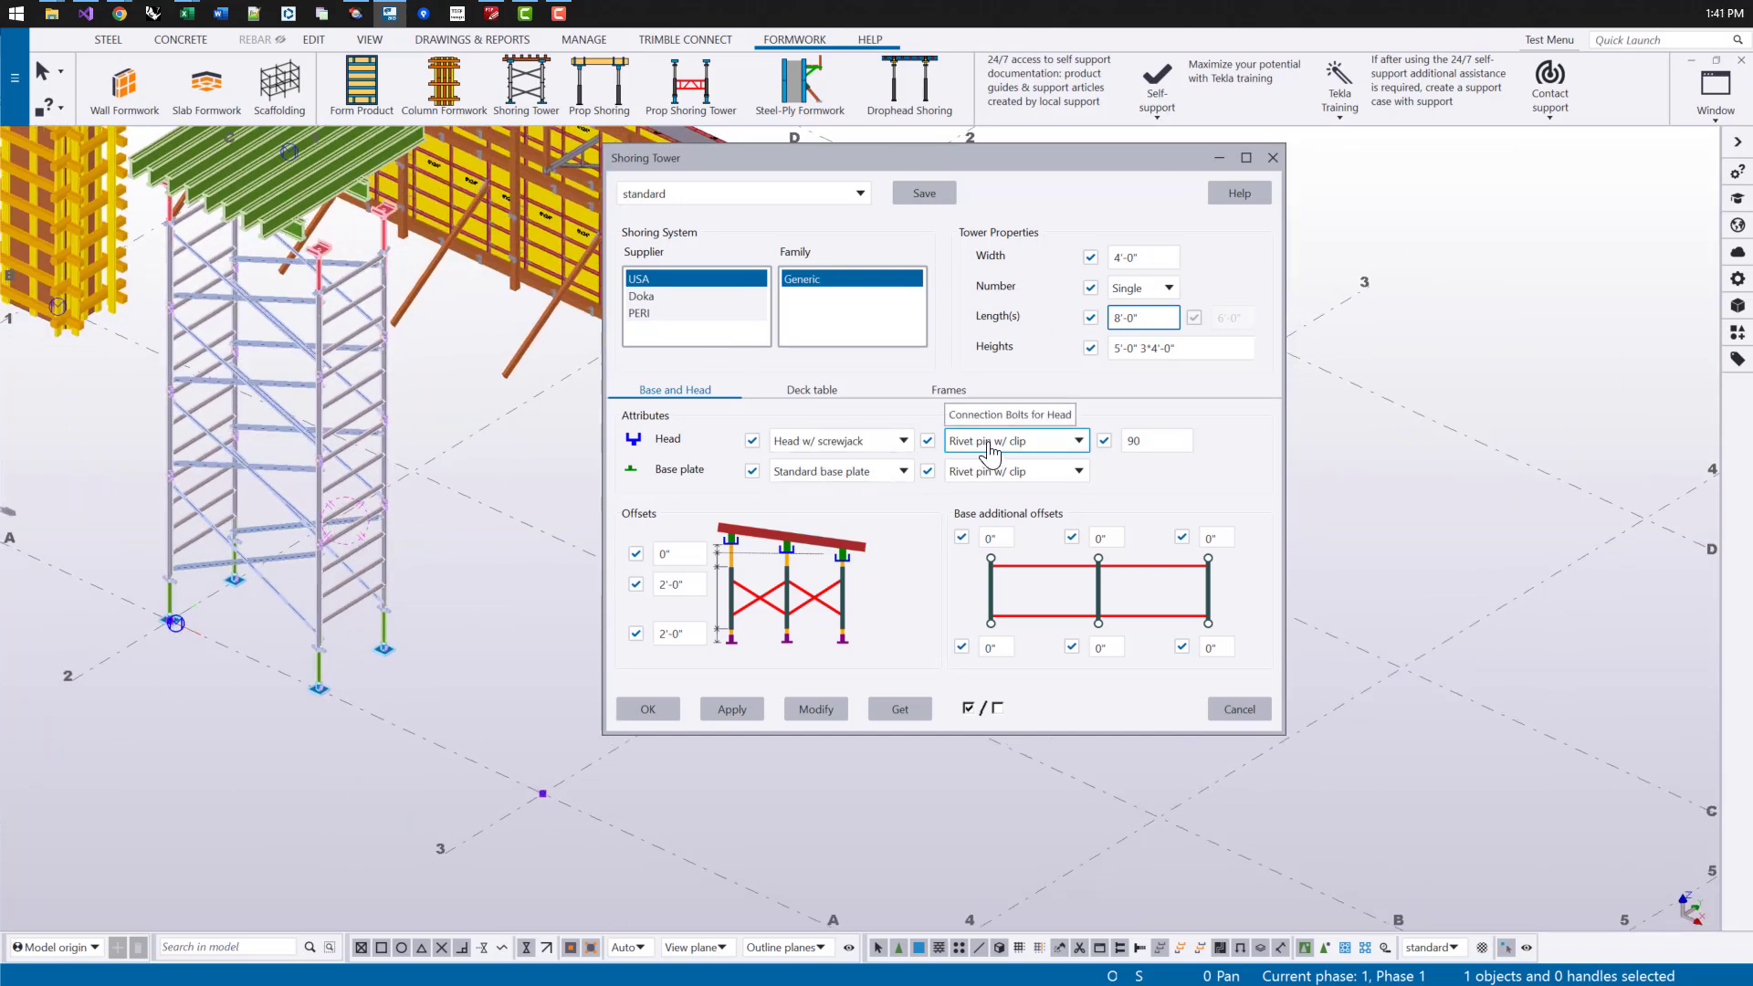
{"action": "scroll", "coordinate": [322, 246], "scroll_direction": "up", "scroll_amount": 1}
{"action": "mouse_move", "coordinate": [321, 247]}
{"action": "middle_mouse_down", "text": "ctrl"}
{"action": "mouse_move", "coordinate": [375, 348]}
{"action": "mouse_move", "coordinate": [329, 165]}
{"action": "mouse_move", "coordinate": [354, 447]}
{"action": "mouse_move", "coordinate": [659, 402]}
{"action": "middle_mouse_up", "text": "ctrl"}
{"action": "scroll", "coordinate": [328, 246], "scroll_direction": "up", "scroll_amount": 2}
{"action": "scroll", "coordinate": [354, 448], "scroll_direction": "up", "scroll_amount": 2}
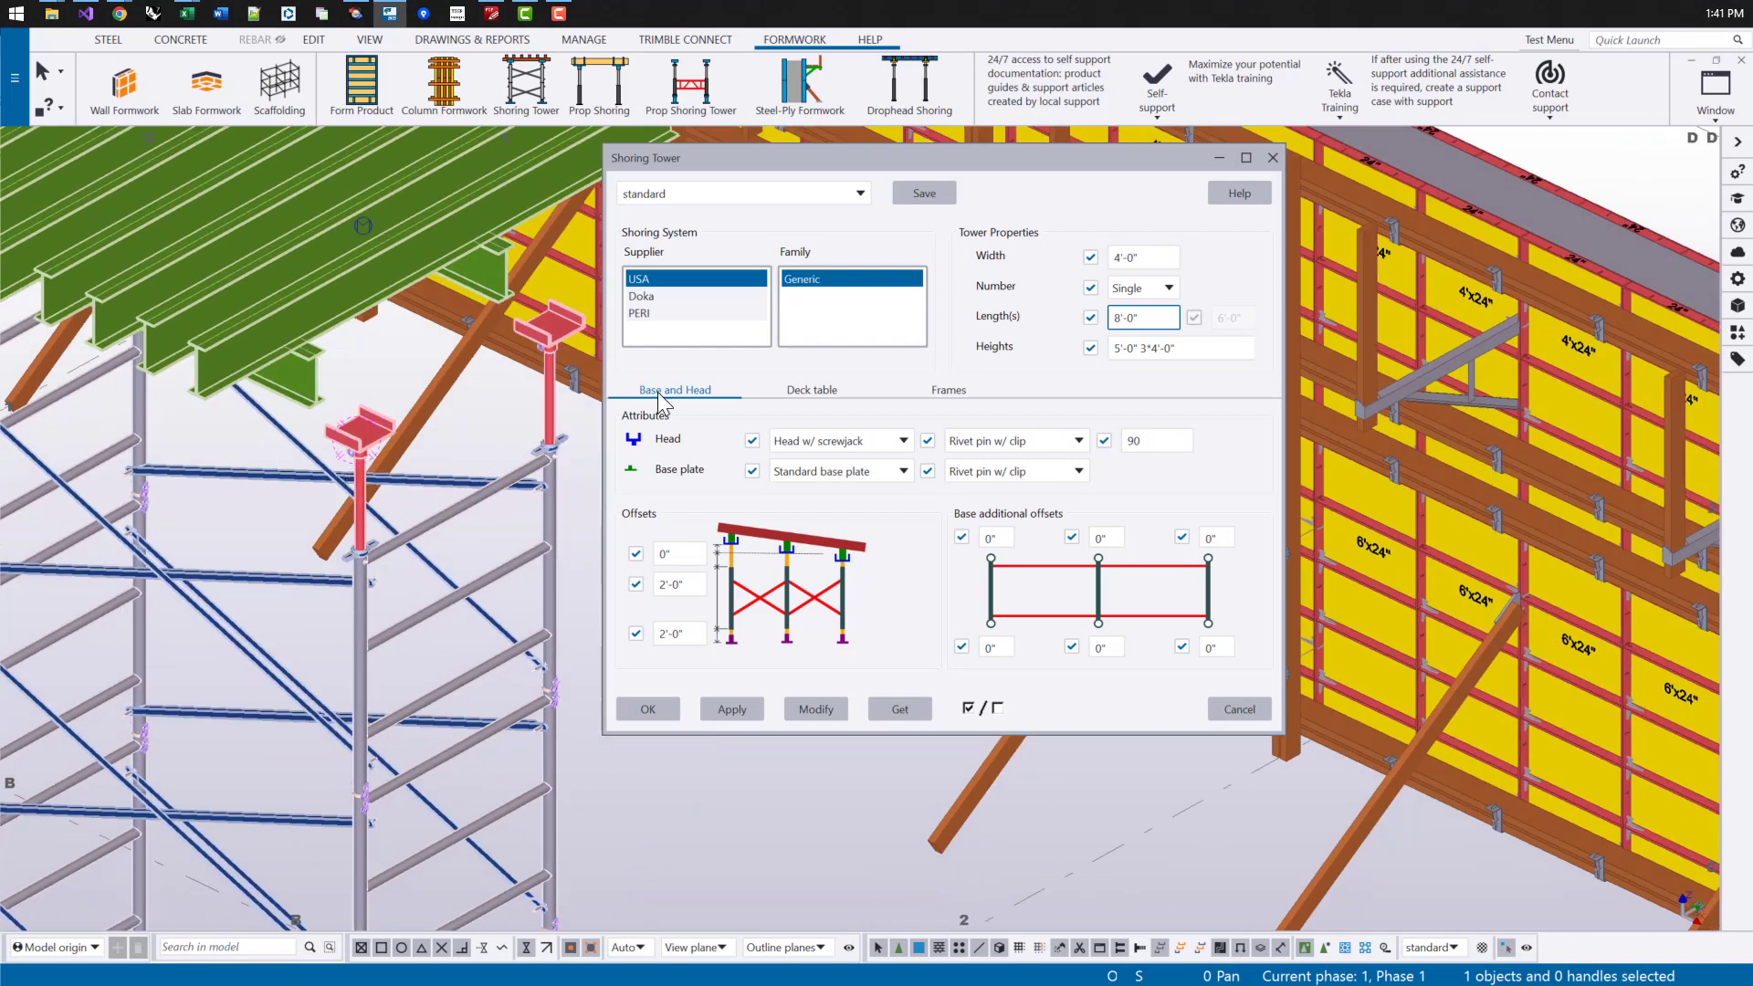
Step: Set the deck table's beam to W10X12 x 12' and modify the shoring tower
{"action": "left_click", "coordinate": [815, 394]}
{"action": "scroll", "coordinate": [354, 442], "scroll_direction": "up", "scroll_amount": 4}
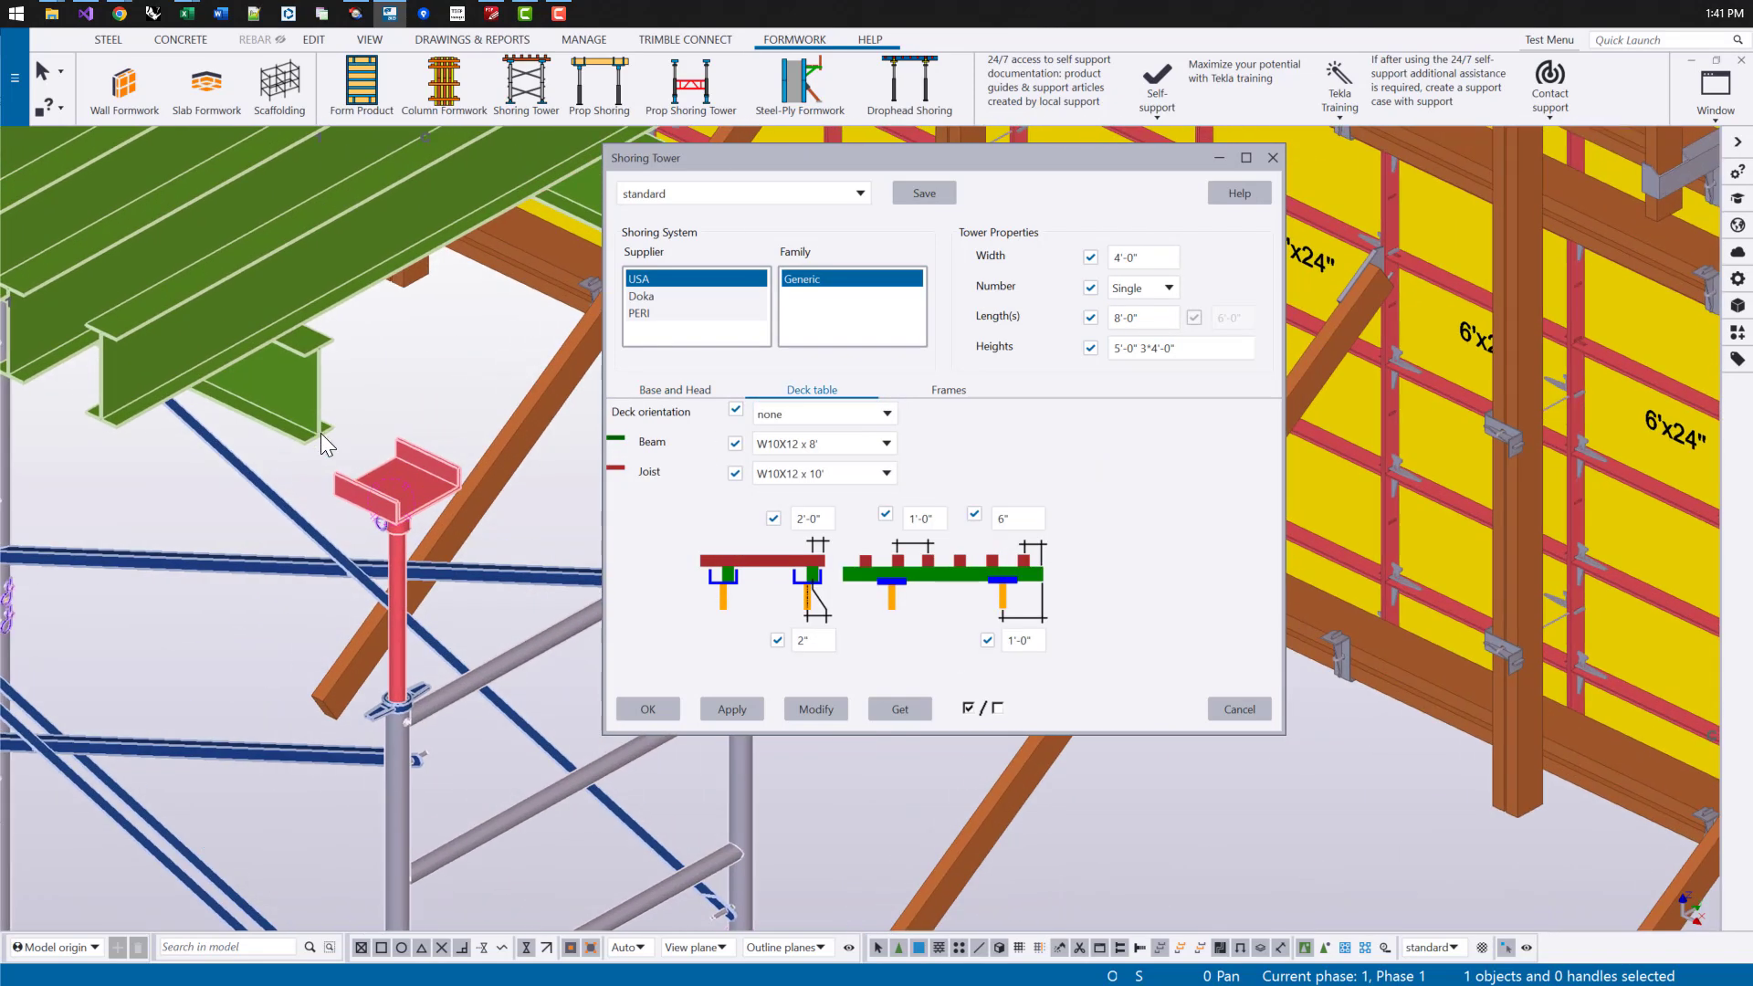
{"action": "left_click", "coordinate": [802, 445]}
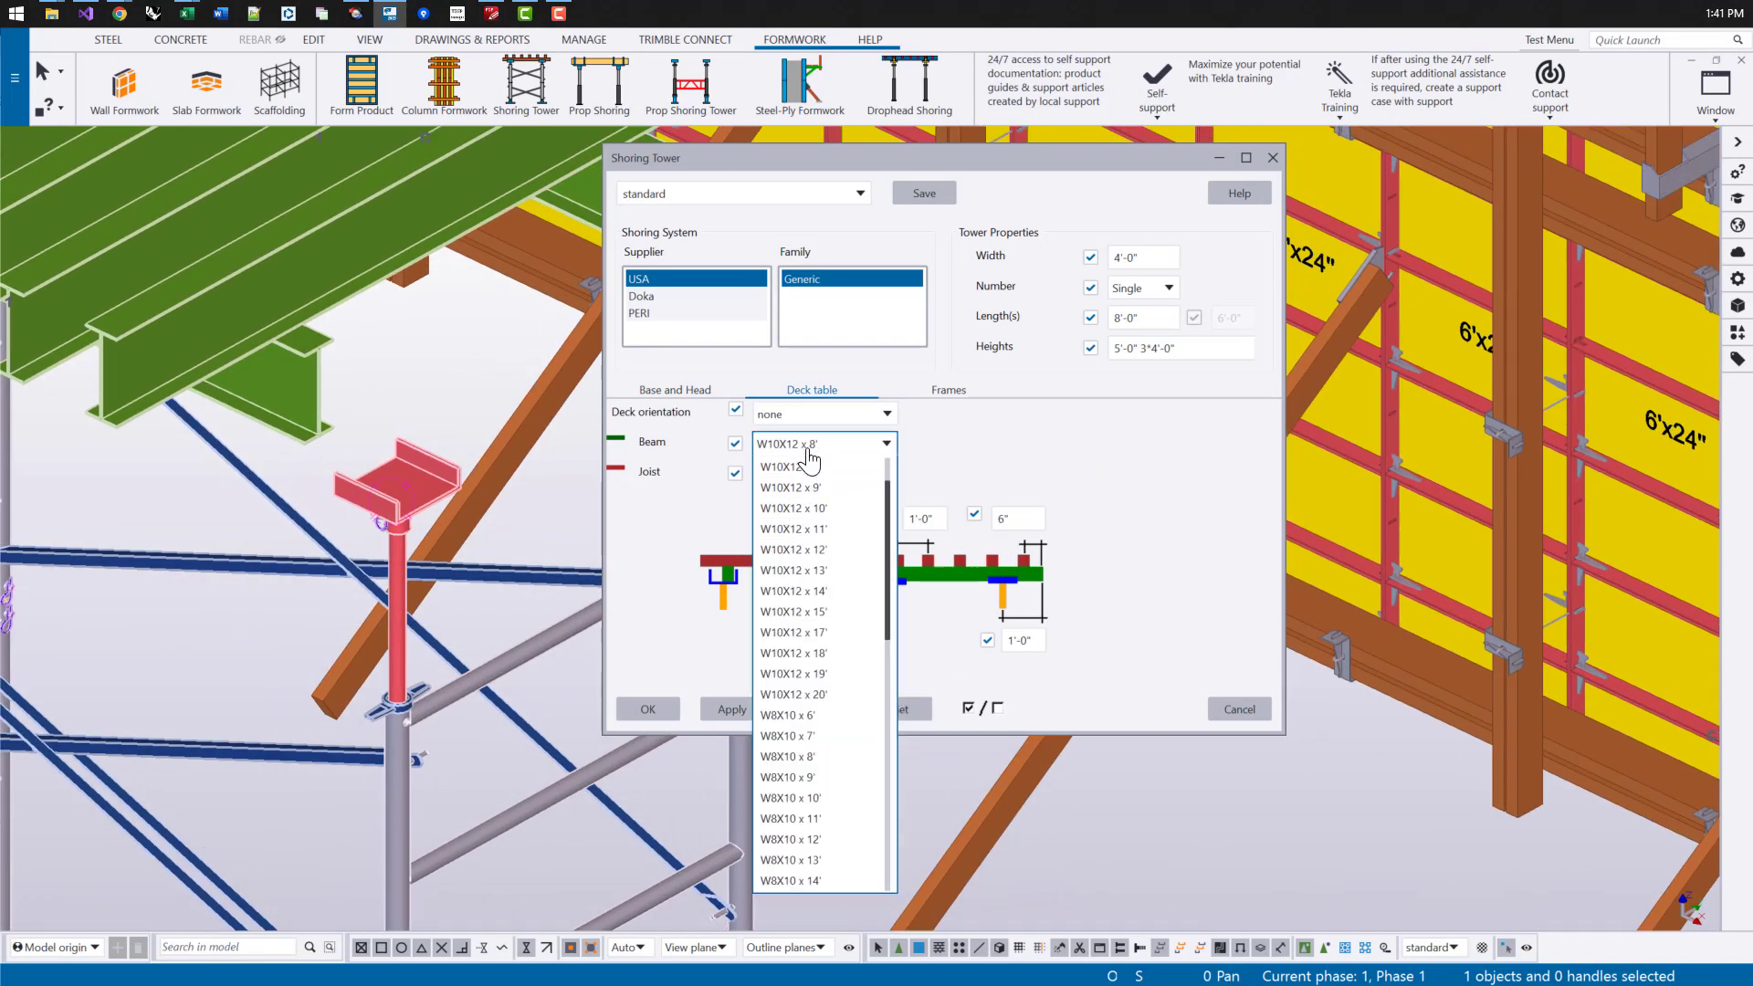
{"action": "left_click", "coordinate": [831, 548]}
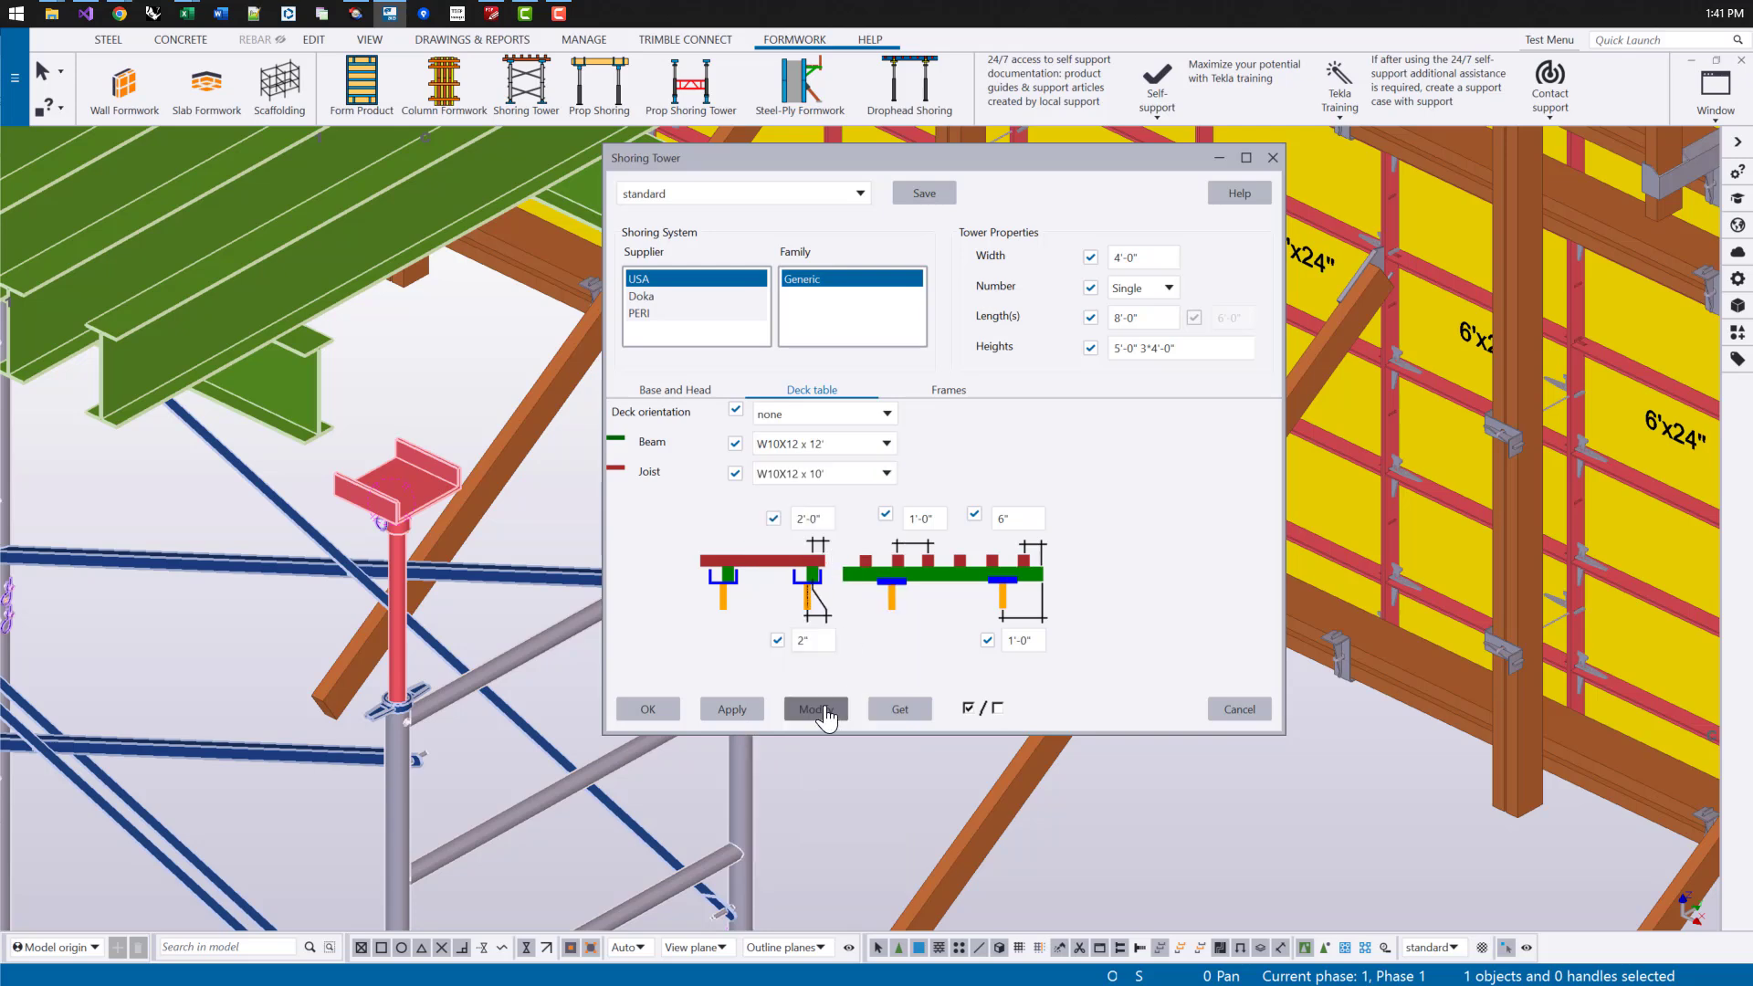
{"action": "left_click", "coordinate": [815, 709]}
Step: Set the deck table's joist to none and modify the shoring tower
{"action": "scroll", "coordinate": [404, 456], "scroll_direction": "down", "scroll_amount": 5}
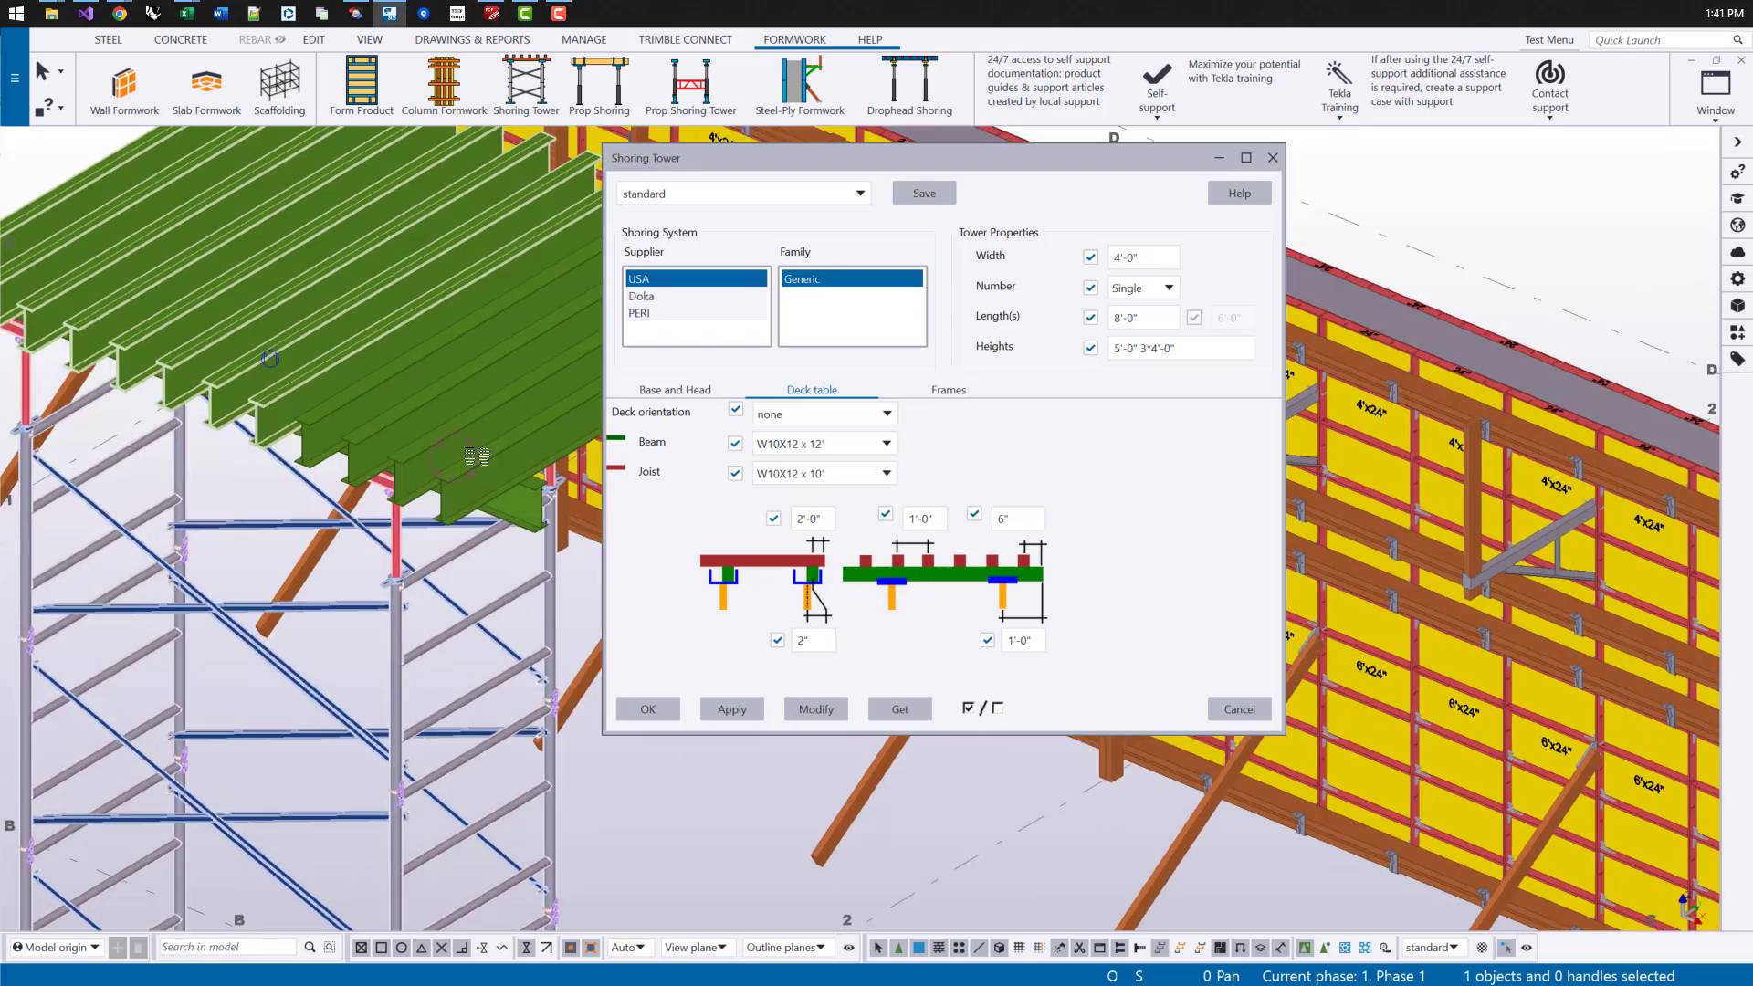
{"action": "left_click", "coordinate": [812, 474]}
{"action": "scroll", "coordinate": [814, 858], "scroll_direction": "down", "scroll_amount": 5}
{"action": "left_click", "coordinate": [804, 909]}
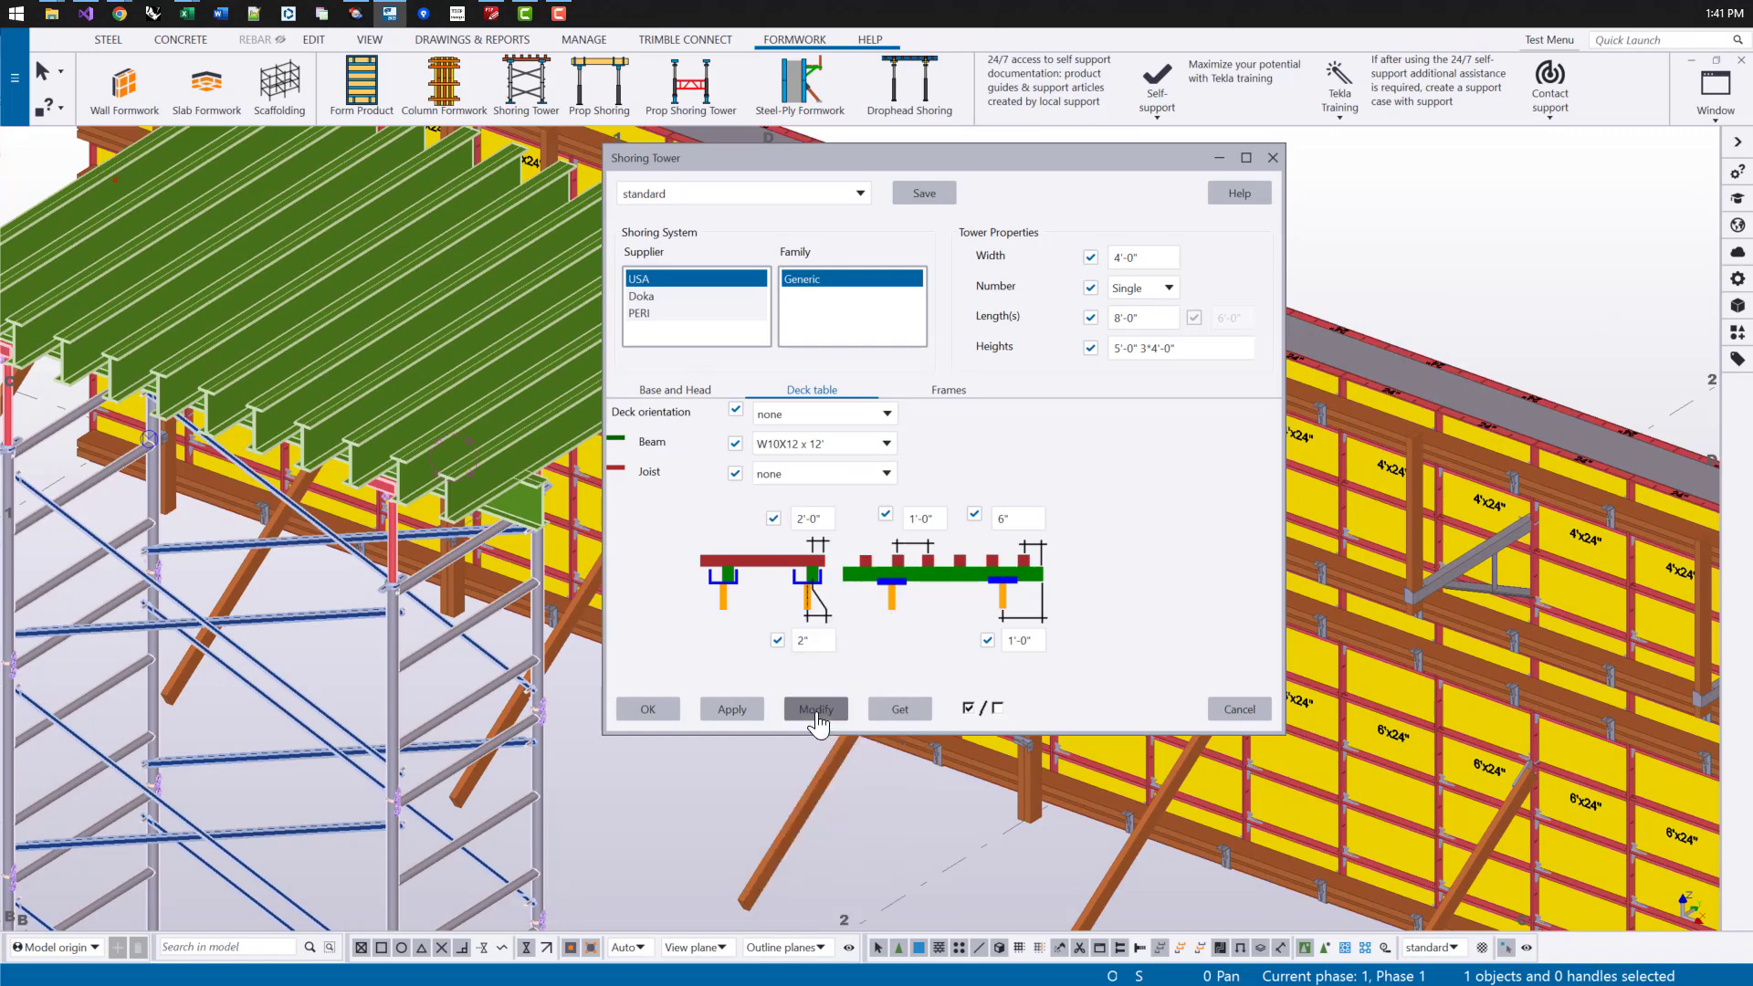
{"action": "left_click", "coordinate": [815, 712]}
Step: Set the deck orientation to Flip 90 deg and modify the shoring tower
{"action": "scroll", "coordinate": [402, 471], "scroll_direction": "up", "scroll_amount": 4}
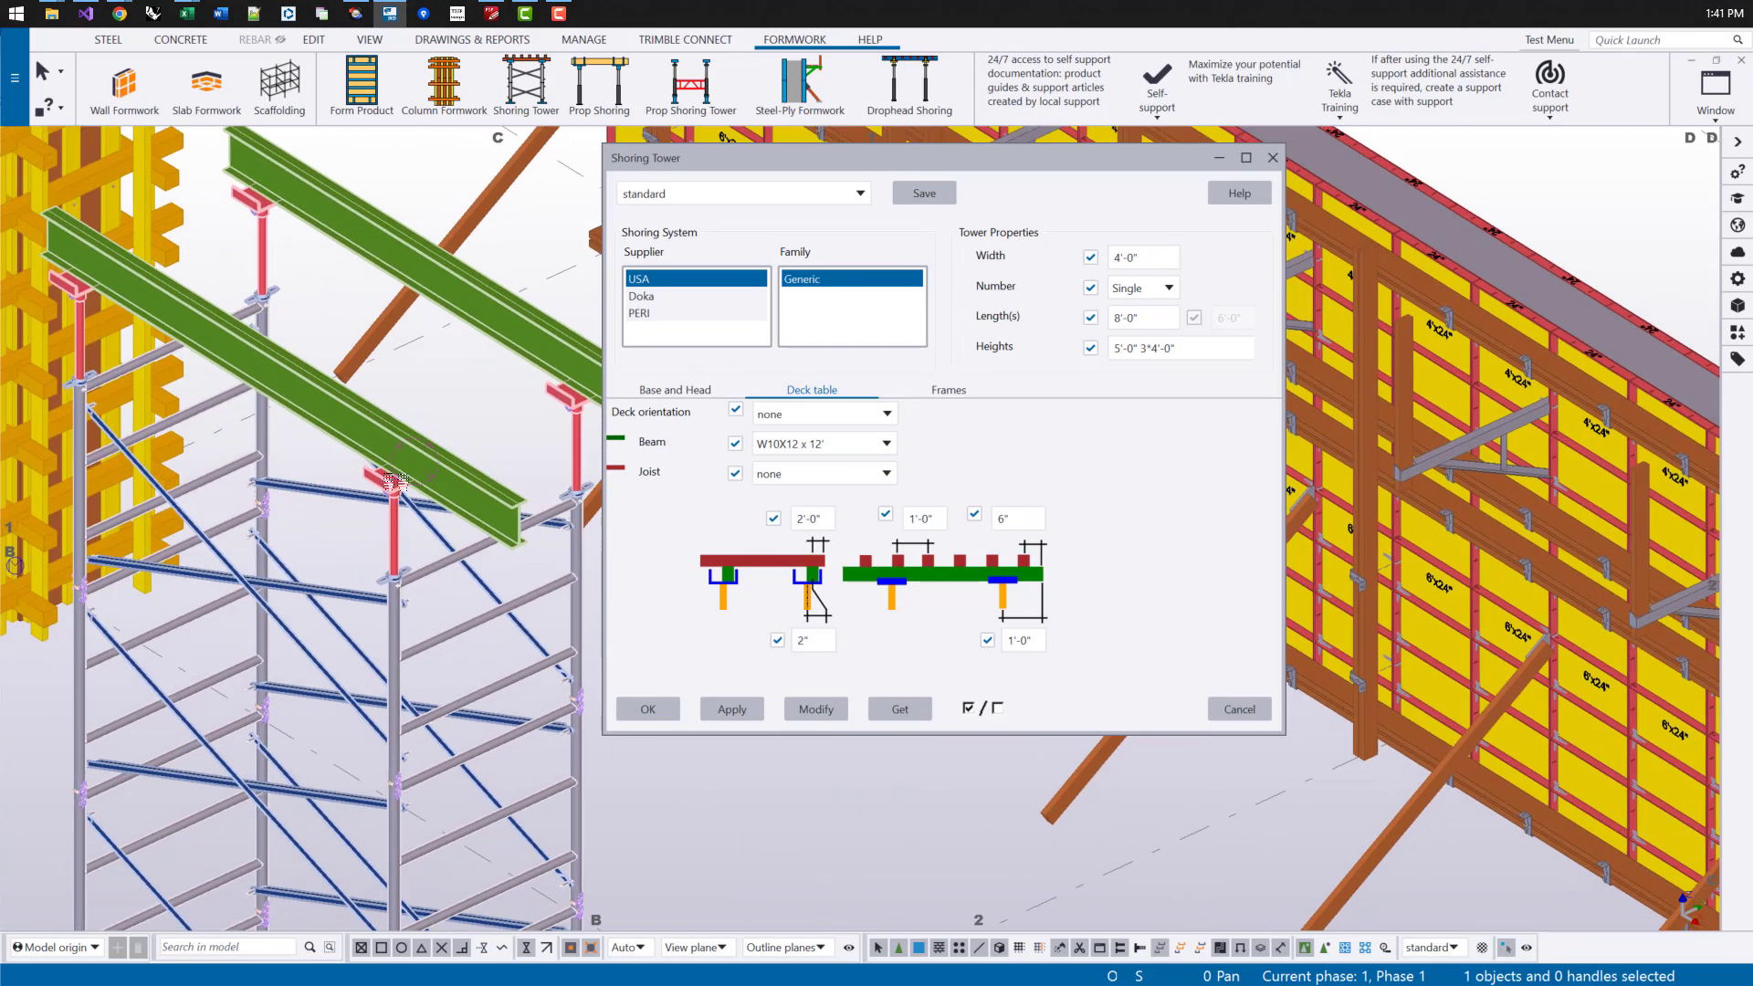
{"action": "scroll", "coordinate": [400, 475], "scroll_direction": "down", "scroll_amount": 5}
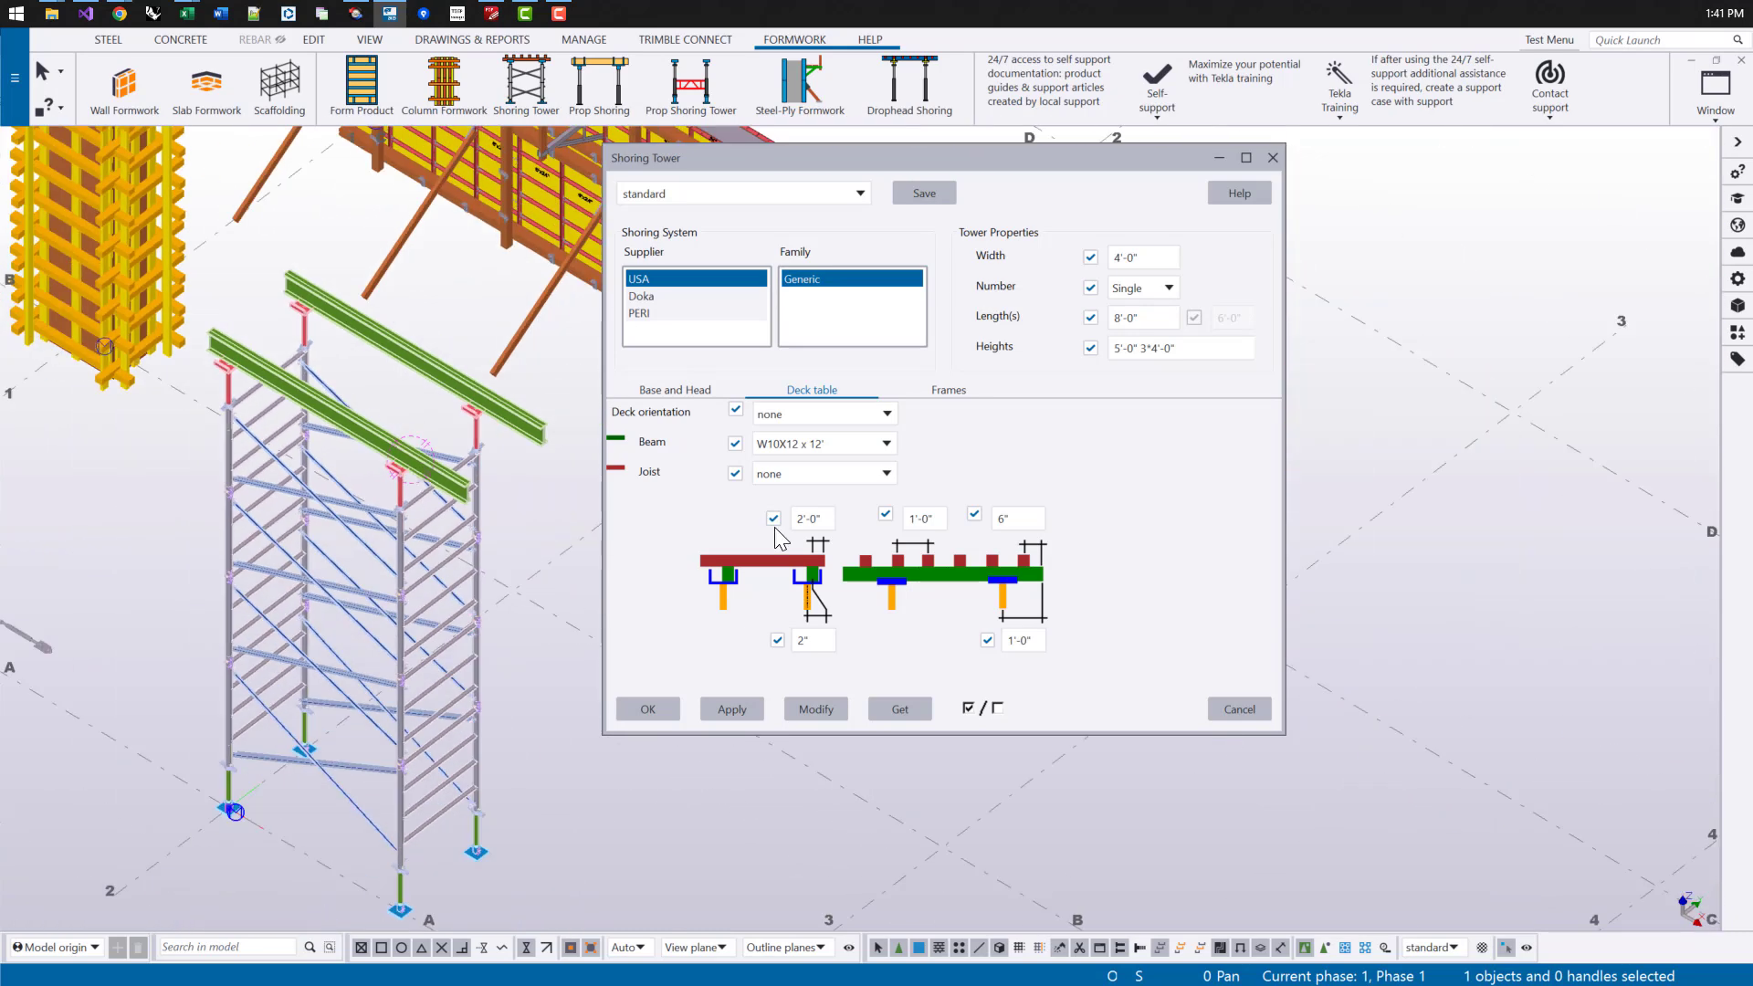
{"action": "left_click", "coordinate": [882, 415]}
{"action": "left_click", "coordinate": [872, 453]}
{"action": "left_click", "coordinate": [822, 712]}
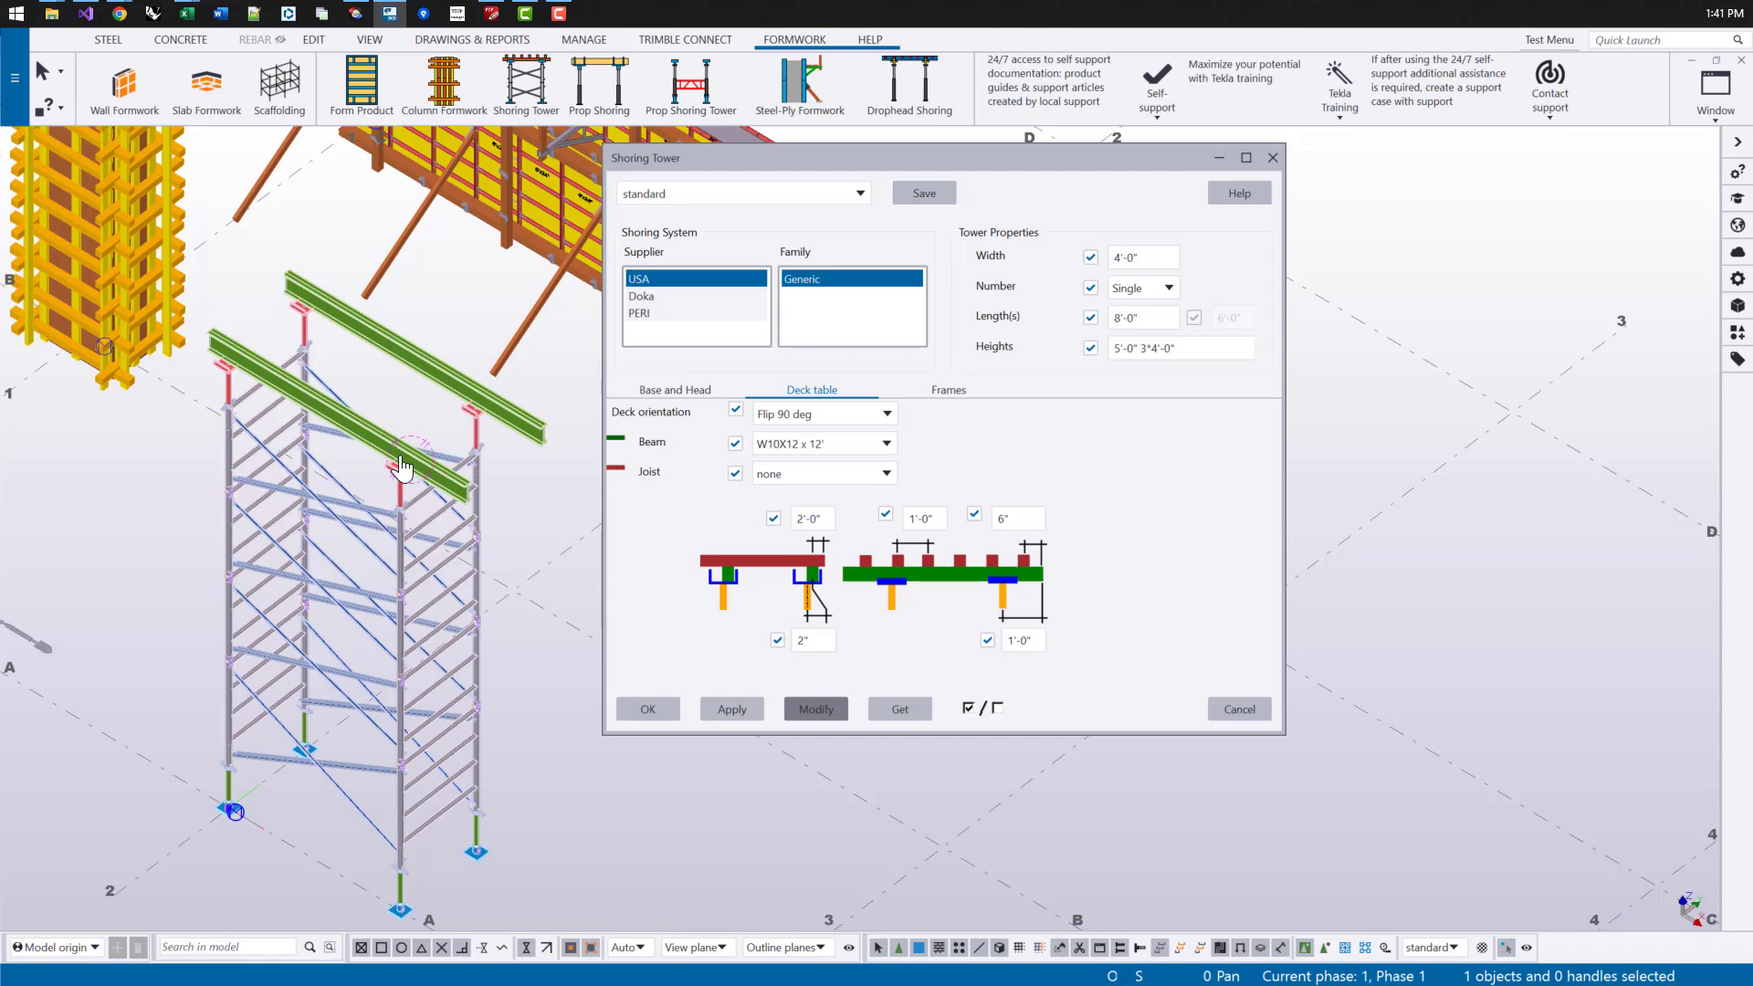
Step: Close the Shoring Tower settings and place Prop Shoring along grid line A from grid 3 to grid 5
{"action": "left_click", "coordinate": [1272, 157]}
{"action": "scroll", "coordinate": [610, 473], "scroll_direction": "down", "scroll_amount": 4}
{"action": "middle_click_drag", "start_coordinate": [727, 456], "coordinate": [351, 347]}
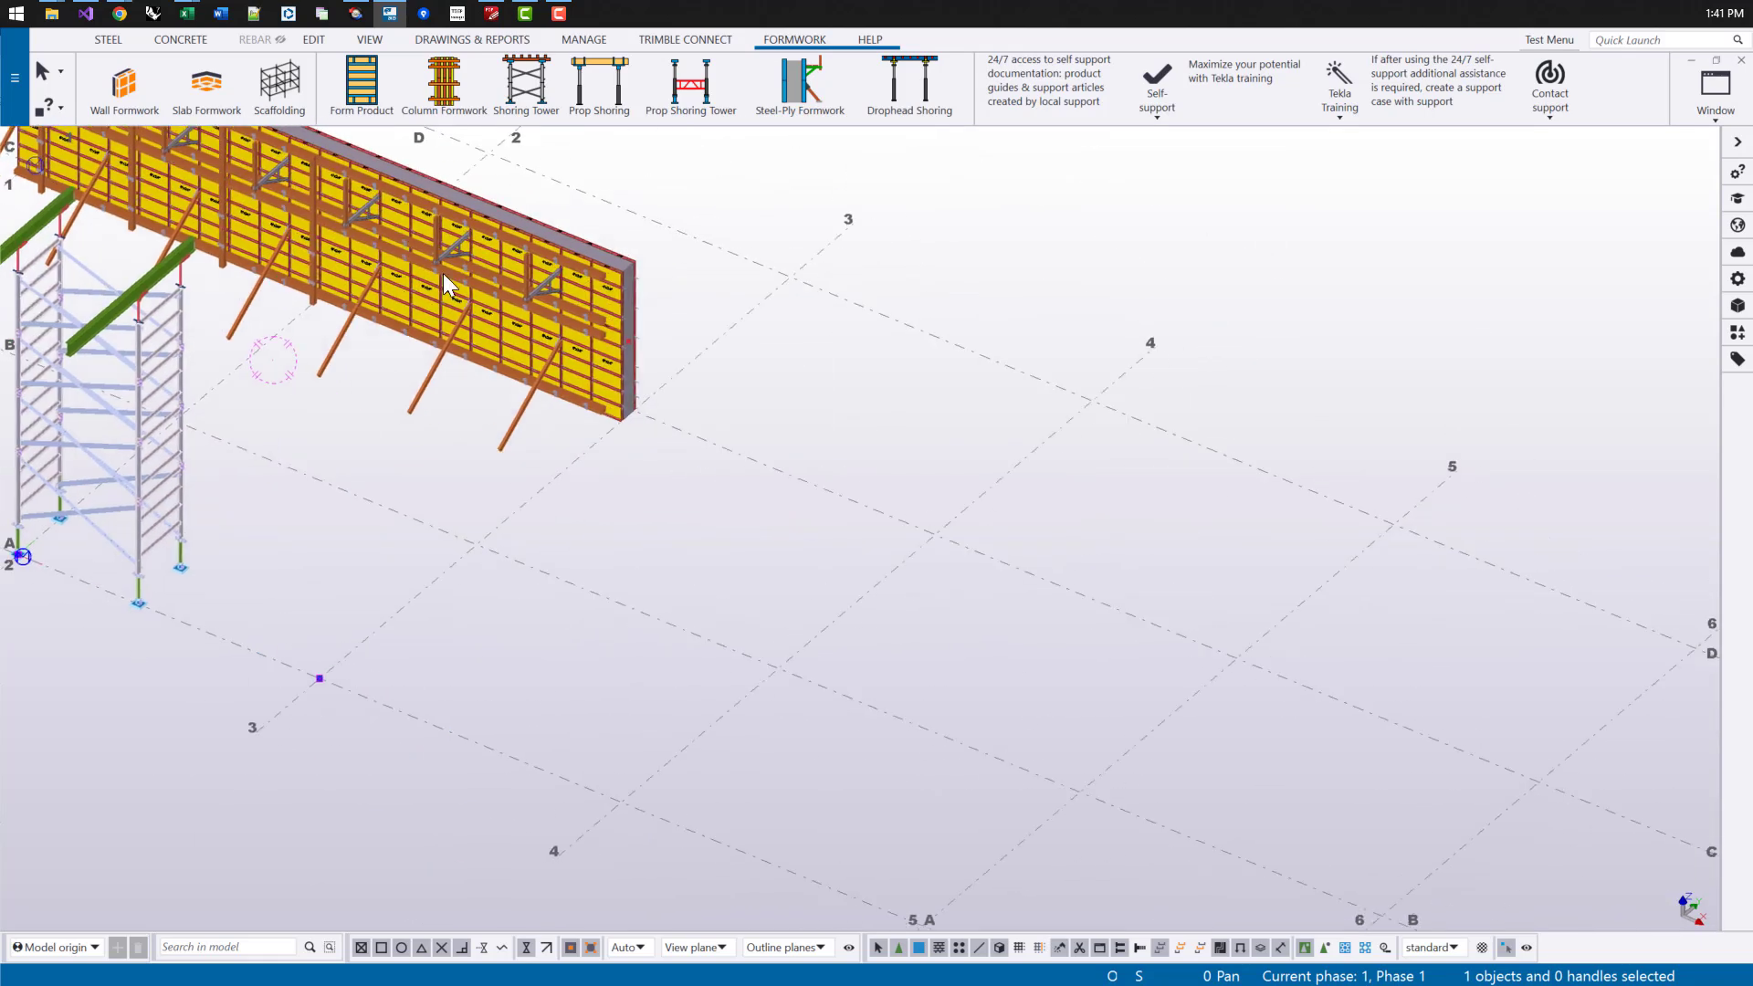
{"action": "left_click", "coordinate": [606, 100]}
{"action": "left_click", "coordinate": [319, 679]}
{"action": "scroll", "coordinate": [664, 606], "scroll_direction": "down", "scroll_amount": 3}
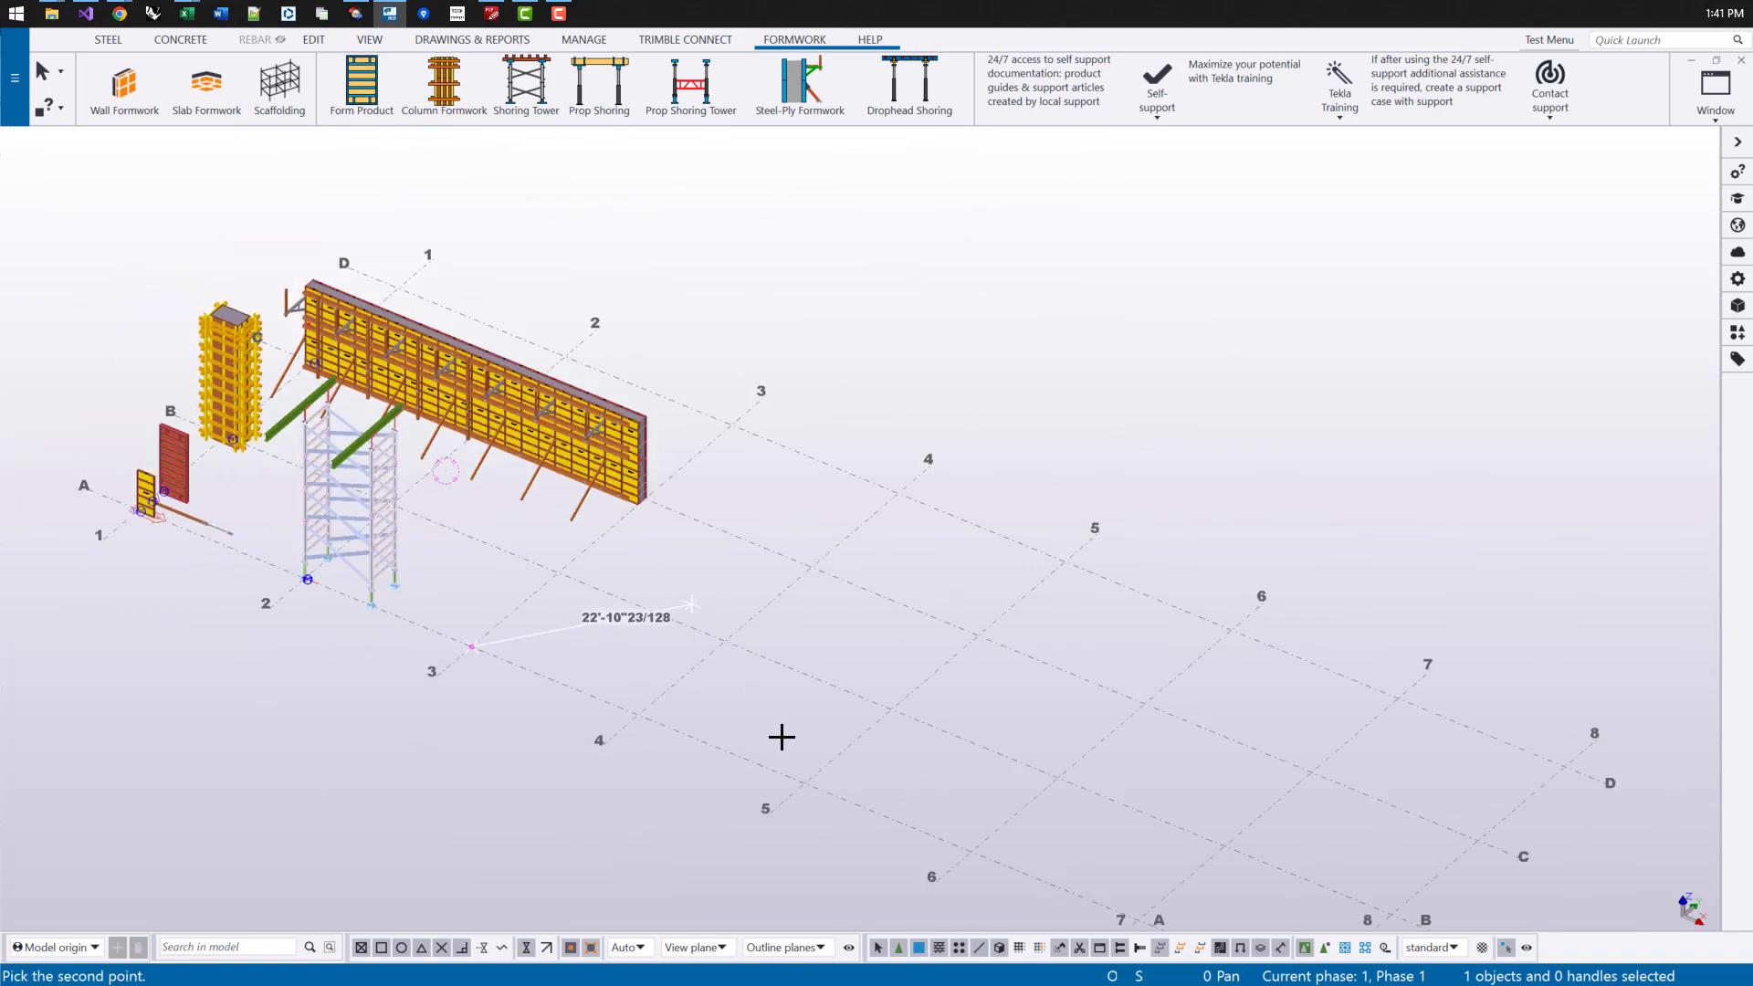
{"action": "left_click", "coordinate": [806, 782]}
{"action": "scroll", "coordinate": [672, 638], "scroll_direction": "up", "scroll_amount": 3}
{"action": "right_click", "coordinate": [680, 634]}
{"action": "left_click", "coordinate": [702, 638]}
{"action": "scroll", "coordinate": [612, 680], "scroll_direction": "up", "scroll_amount": 4}
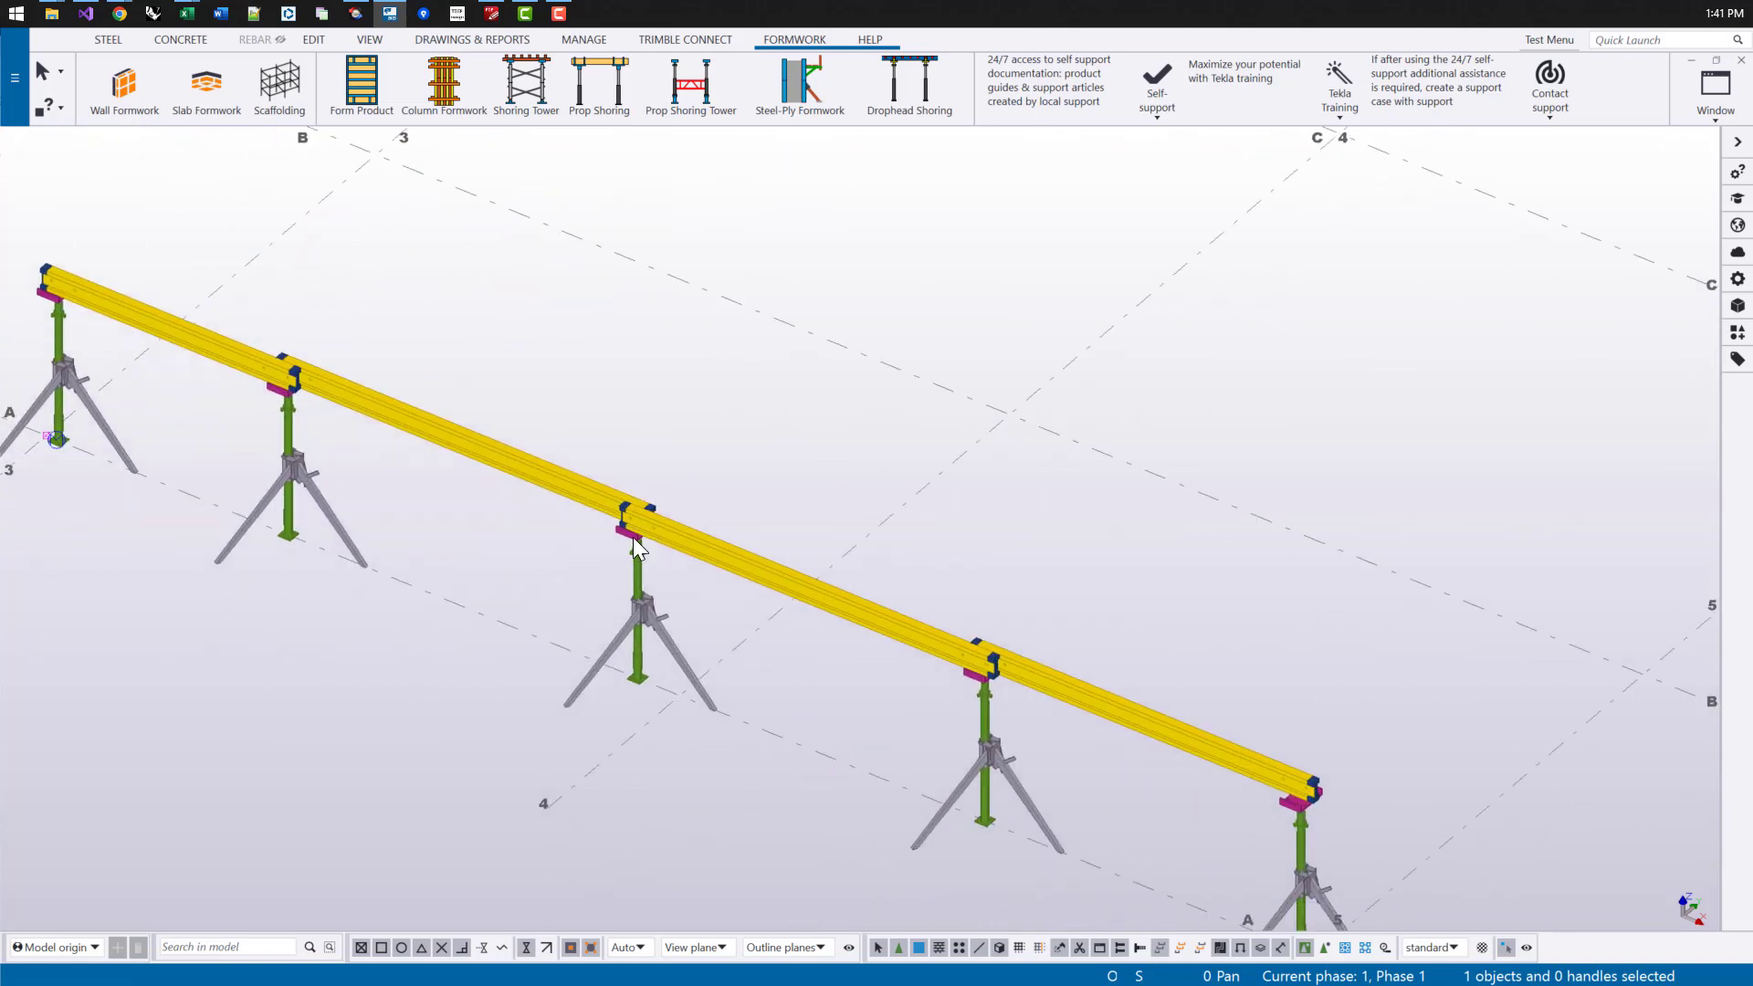
{"action": "scroll", "coordinate": [176, 367], "scroll_direction": "up", "scroll_amount": 3}
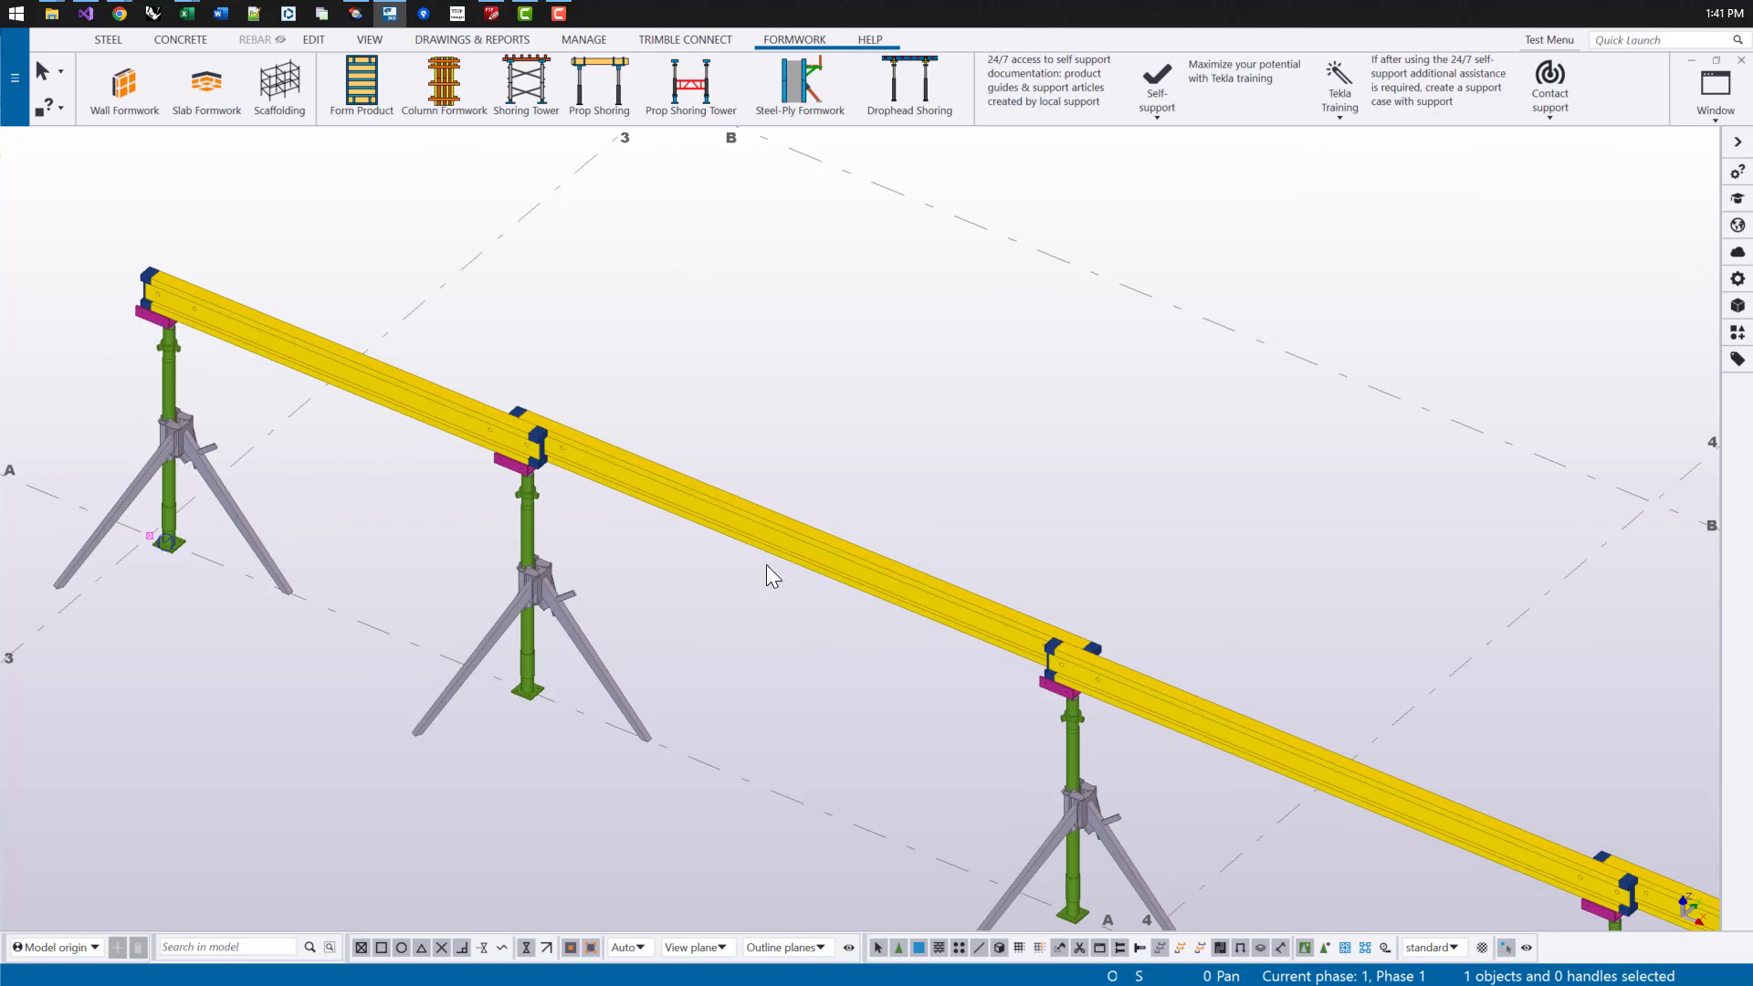
Step: Set the prop shoring's prop name to Auto and its height to 10'-0", and modify the prop shoring
{"action": "scroll", "coordinate": [604, 582], "scroll_direction": "down", "scroll_amount": 3}
{"action": "middle_click_drag", "start_coordinate": [749, 522], "coordinate": [611, 479]}
{"action": "left_click", "coordinate": [608, 468]}
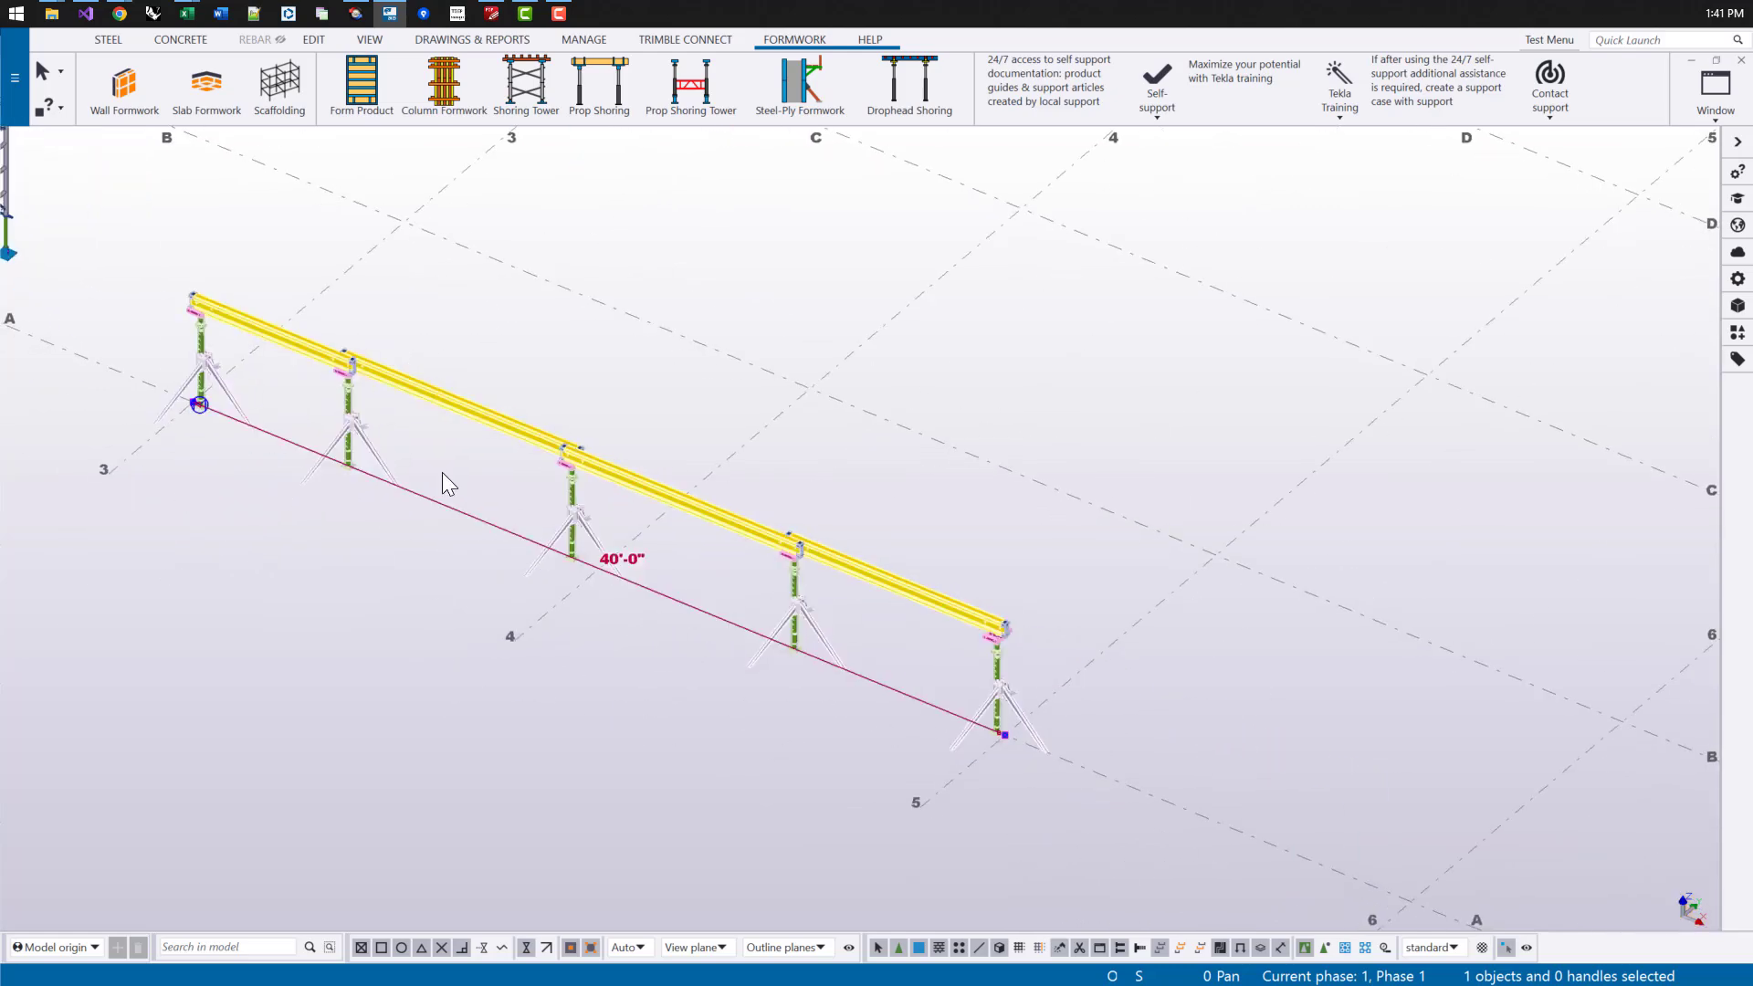
{"action": "left_click_drag", "start_coordinate": [1160, 365], "coordinate": [1344, 189]}
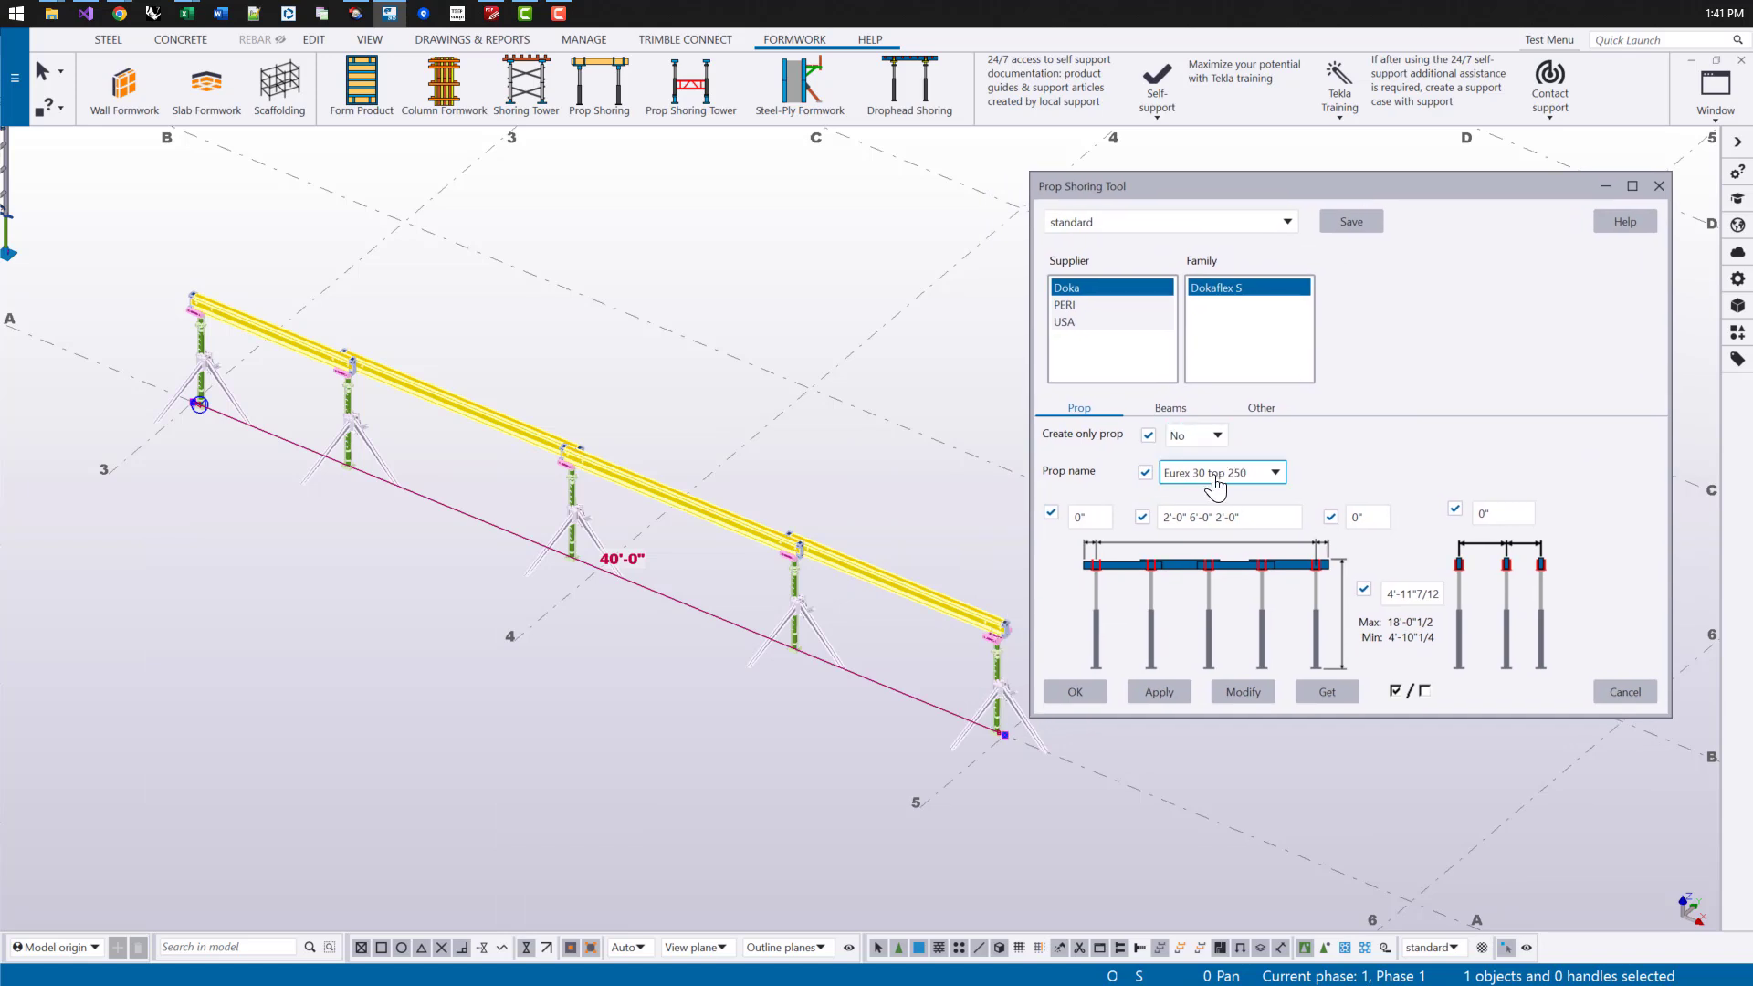
{"action": "left_click", "coordinate": [1205, 437]}
{"action": "left_click", "coordinate": [1205, 456]}
{"action": "left_click", "coordinate": [1223, 472]}
{"action": "left_click", "coordinate": [1194, 619]}
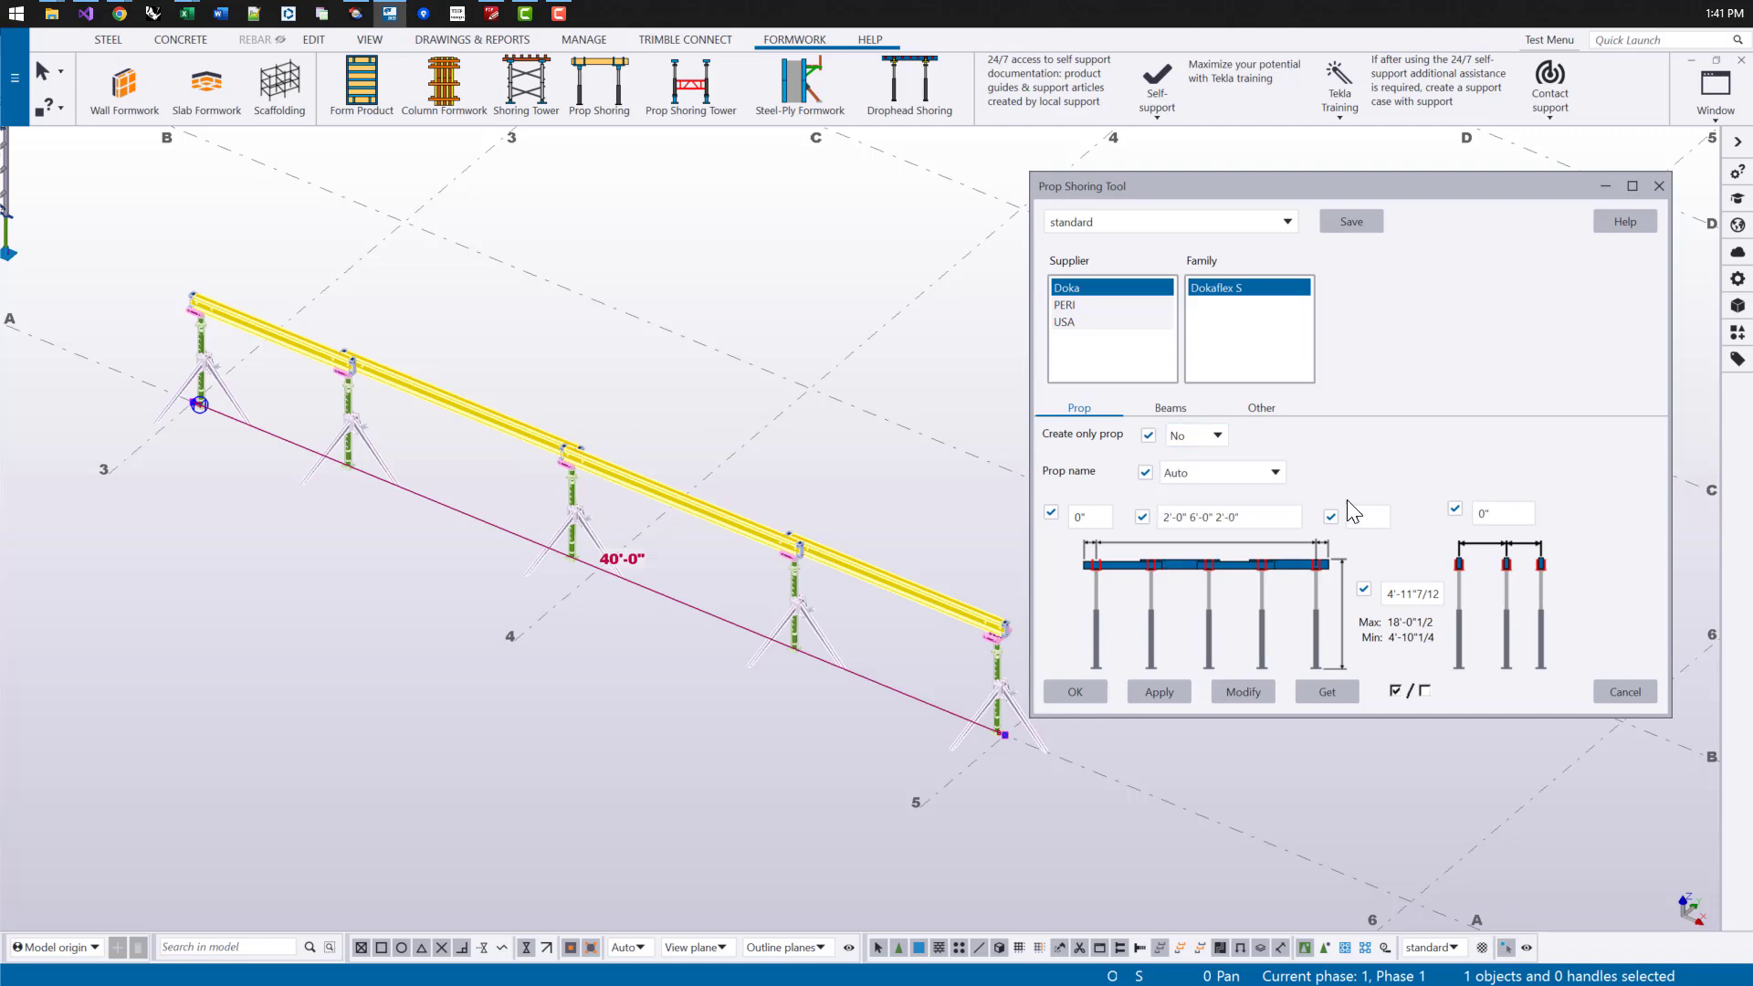
{"action": "key", "text": "ctrl+a"}
{"action": "type", "text": "10-"}
{"action": "left_click", "coordinate": [1238, 691]}
Step: Set the spacing of the prop shoring rows to 0" 6*4'-0" and modify the prop shoring
{"action": "double_click", "coordinate": [1411, 595]}
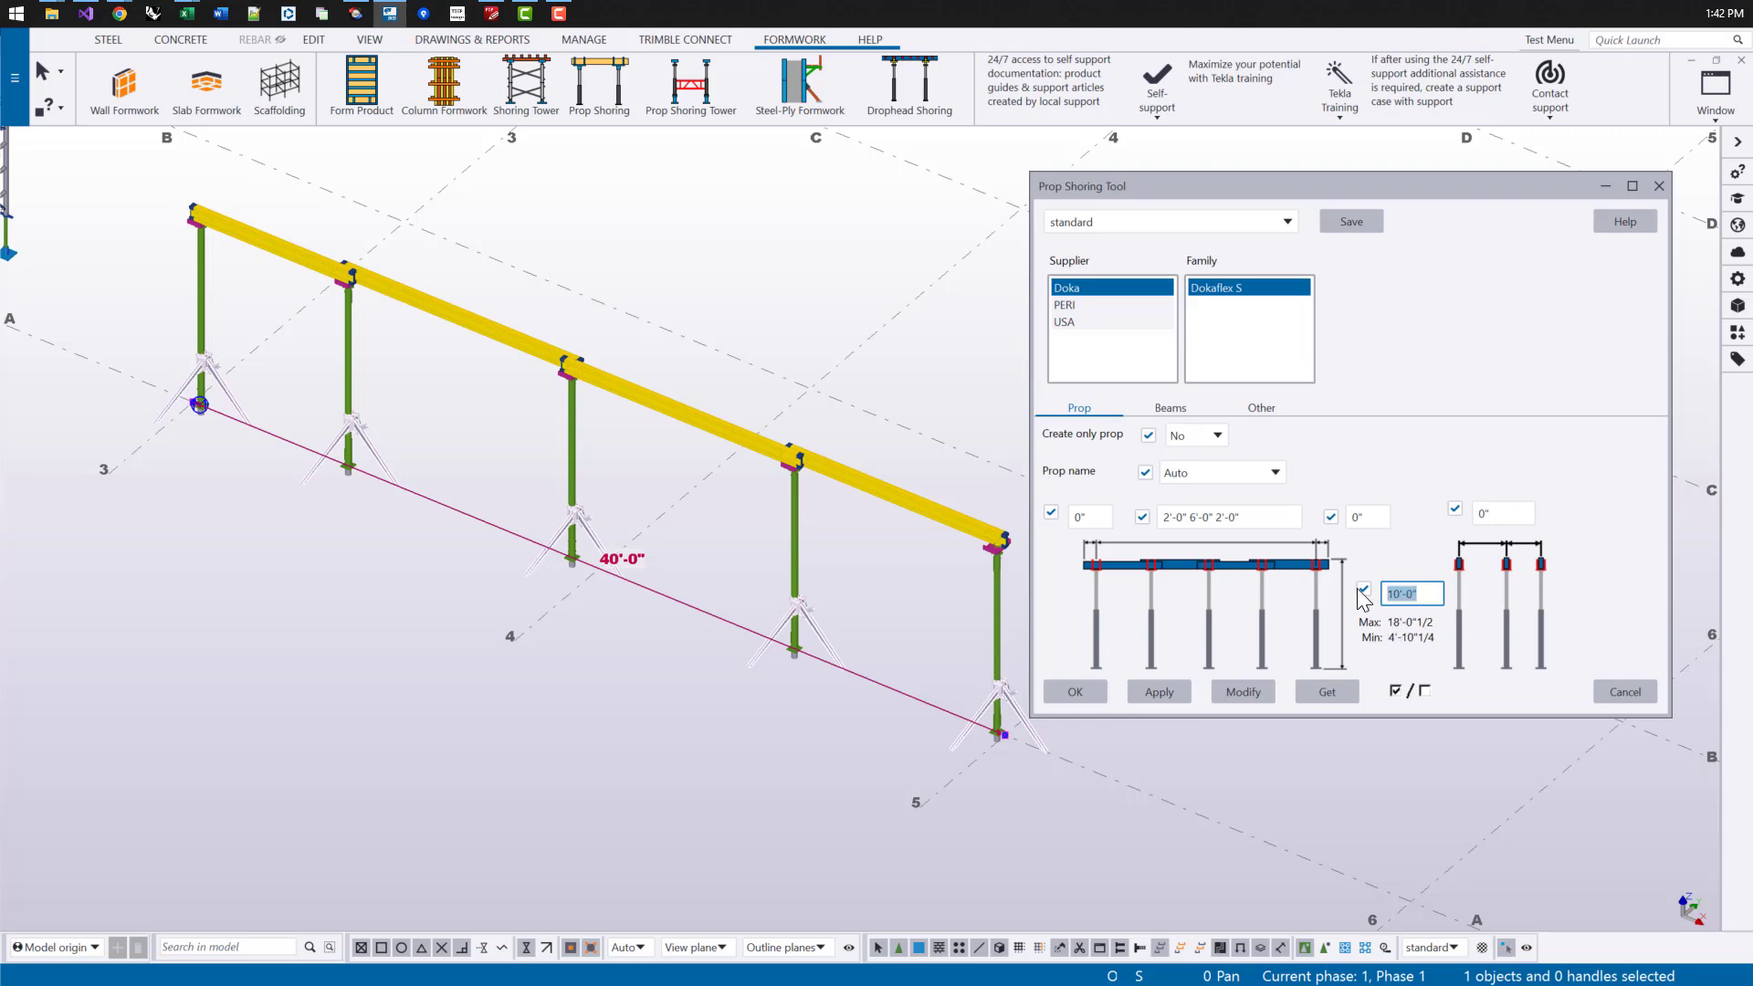
{"action": "left_click", "coordinate": [1503, 512]}
{"action": "type", "text": "6\"24"}
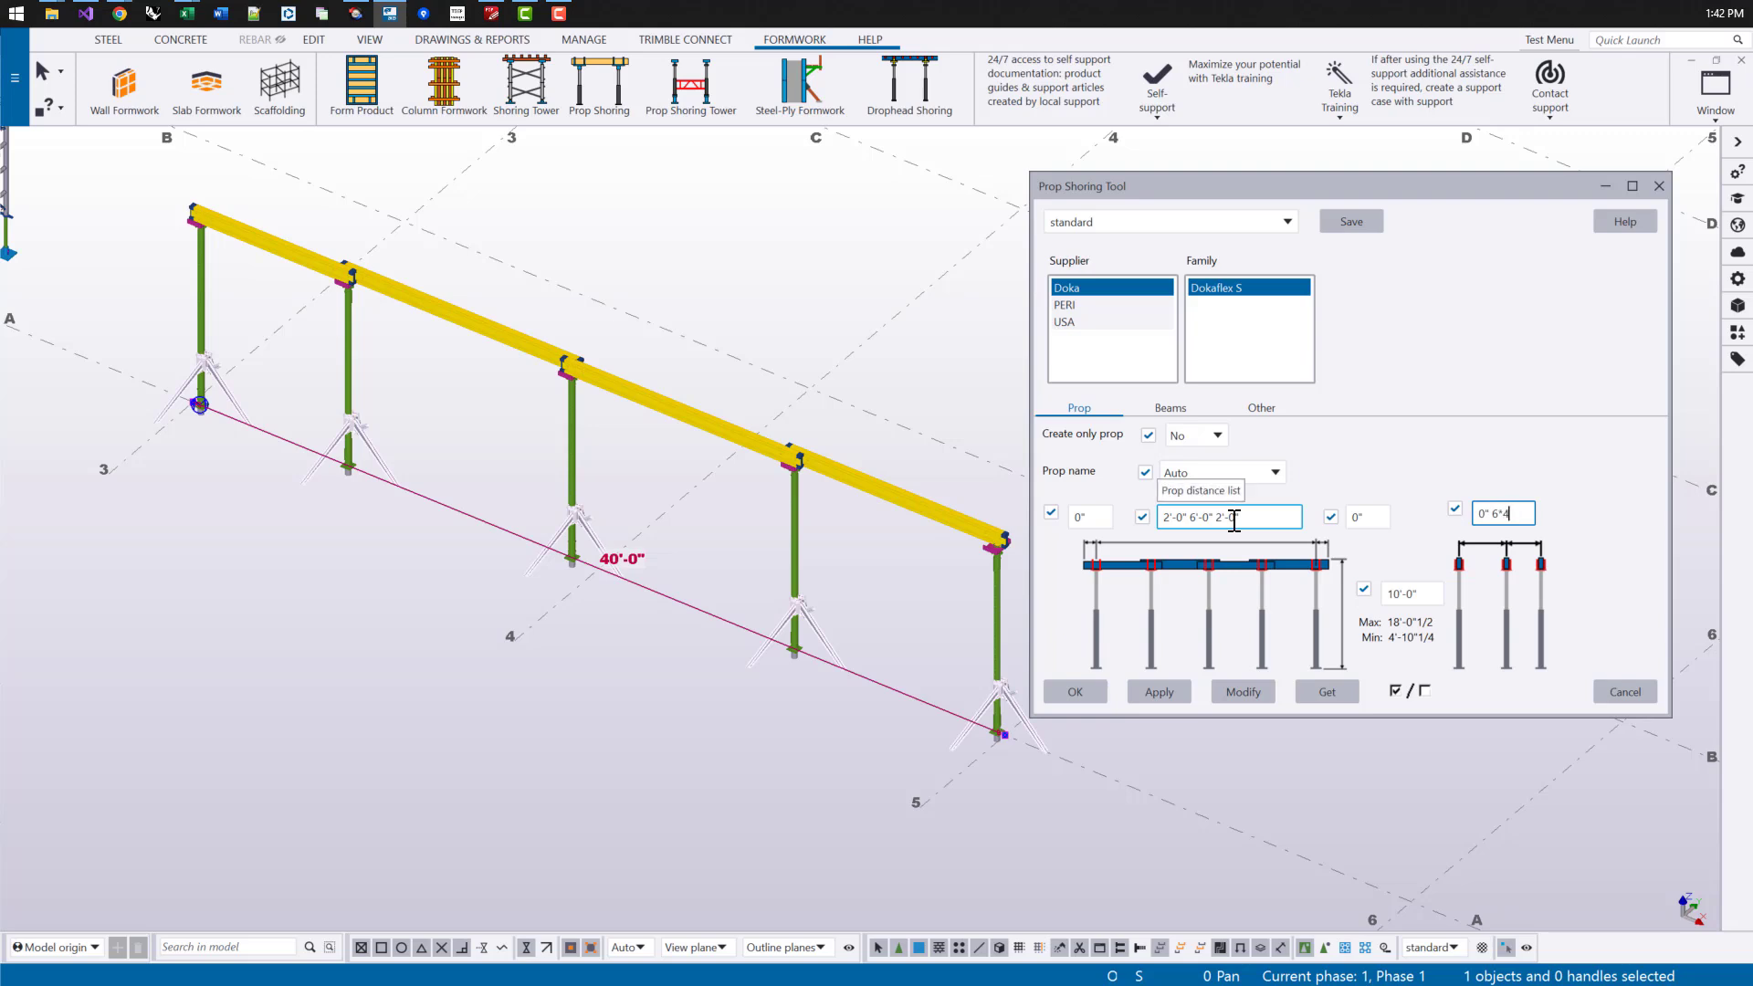
{"action": "left_click", "coordinate": [1243, 691]}
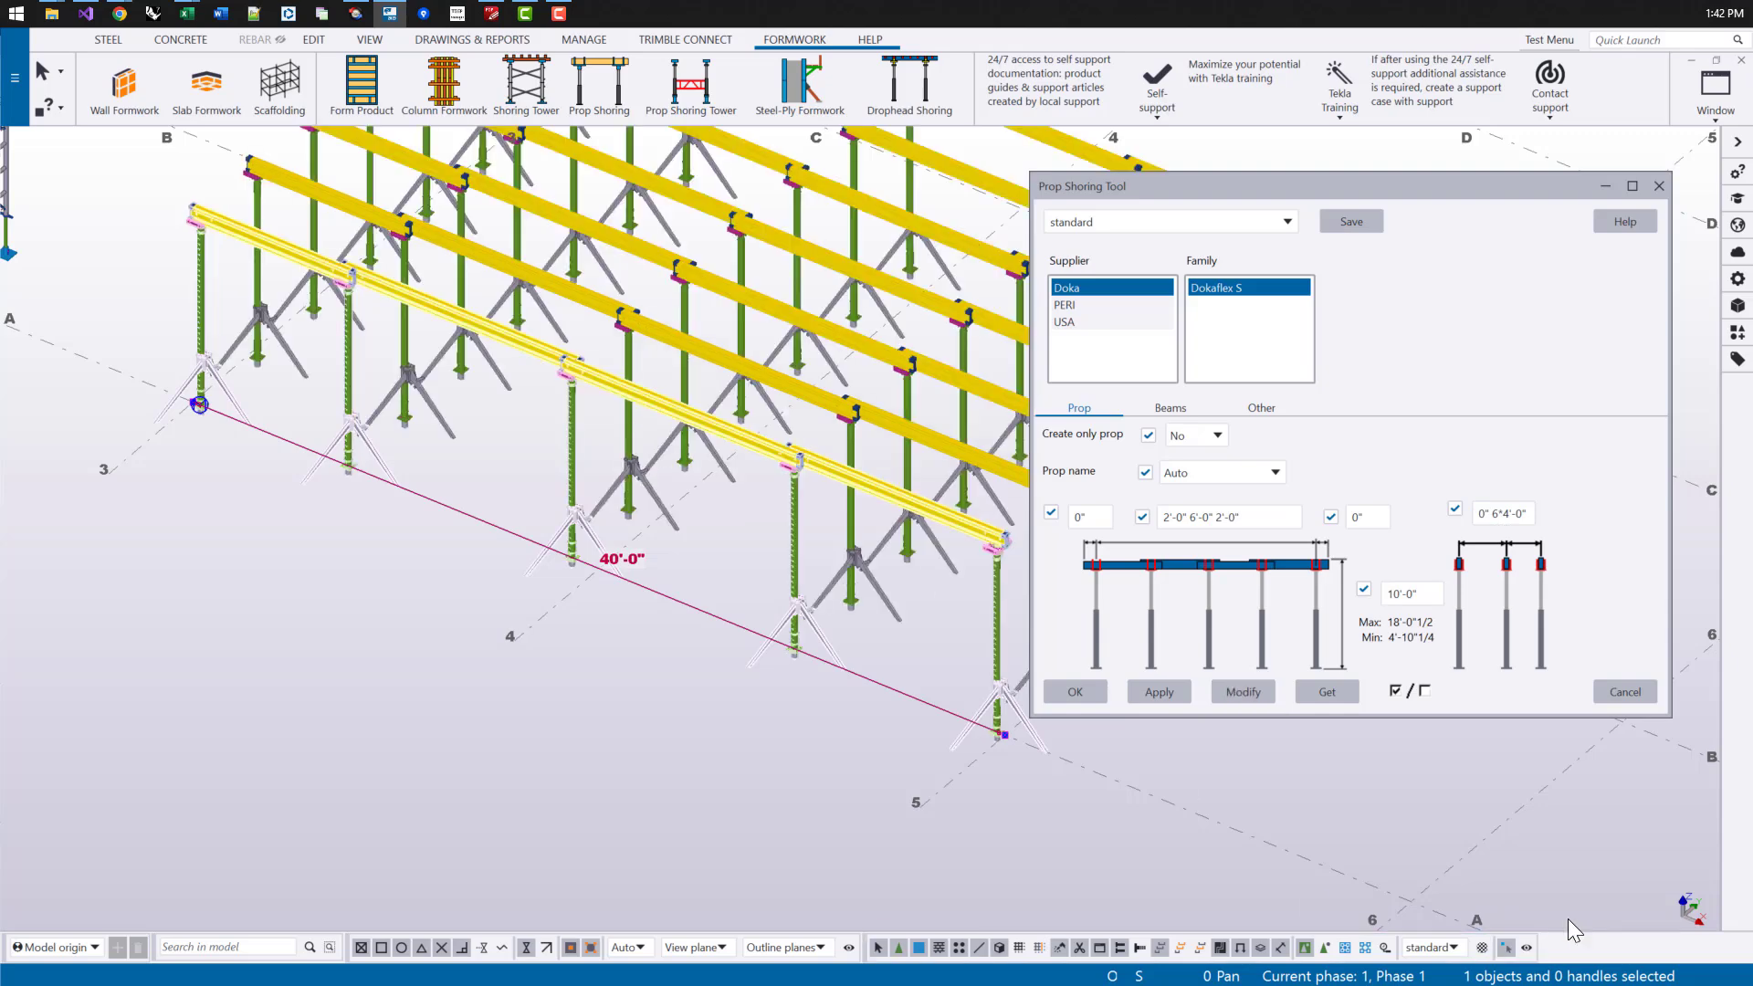
{"action": "scroll", "coordinate": [674, 293], "scroll_direction": "down", "scroll_amount": 2}
{"action": "middle_click_drag", "start_coordinate": [674, 293], "coordinate": [516, 429]}
{"action": "left_click", "coordinate": [754, 331]}
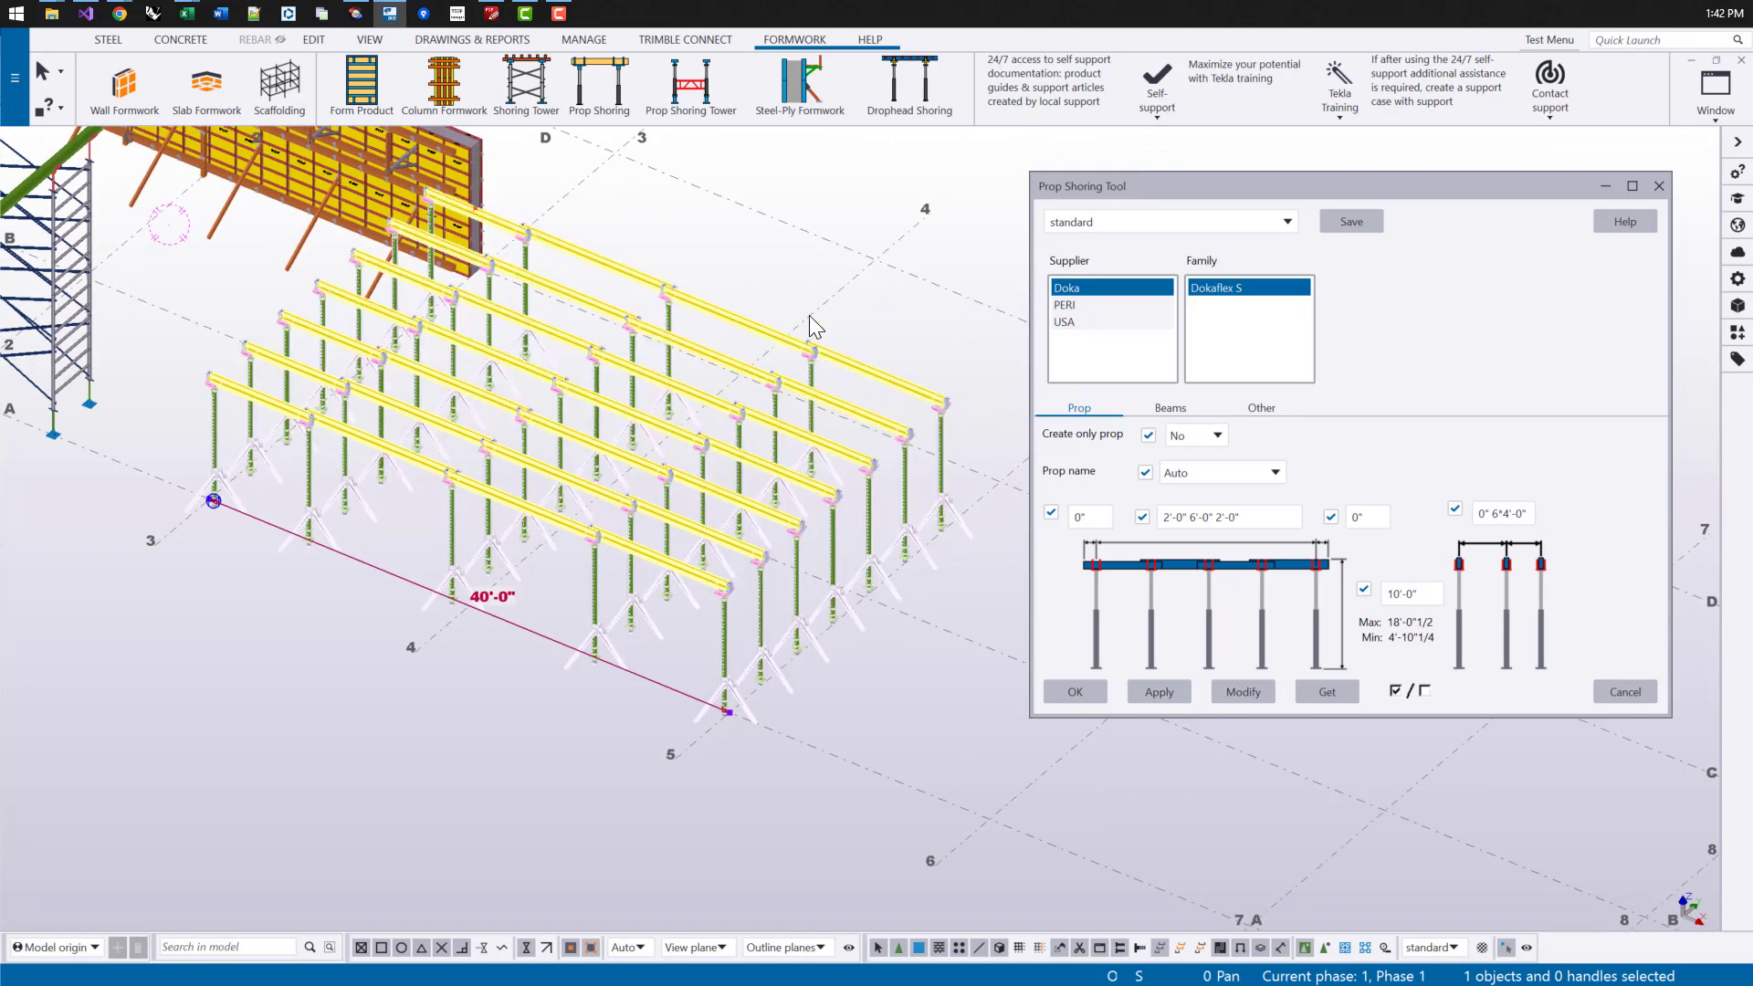
Step: Set the beam lengths to 0" and modify the prop shoring
{"action": "left_click", "coordinate": [1170, 409]}
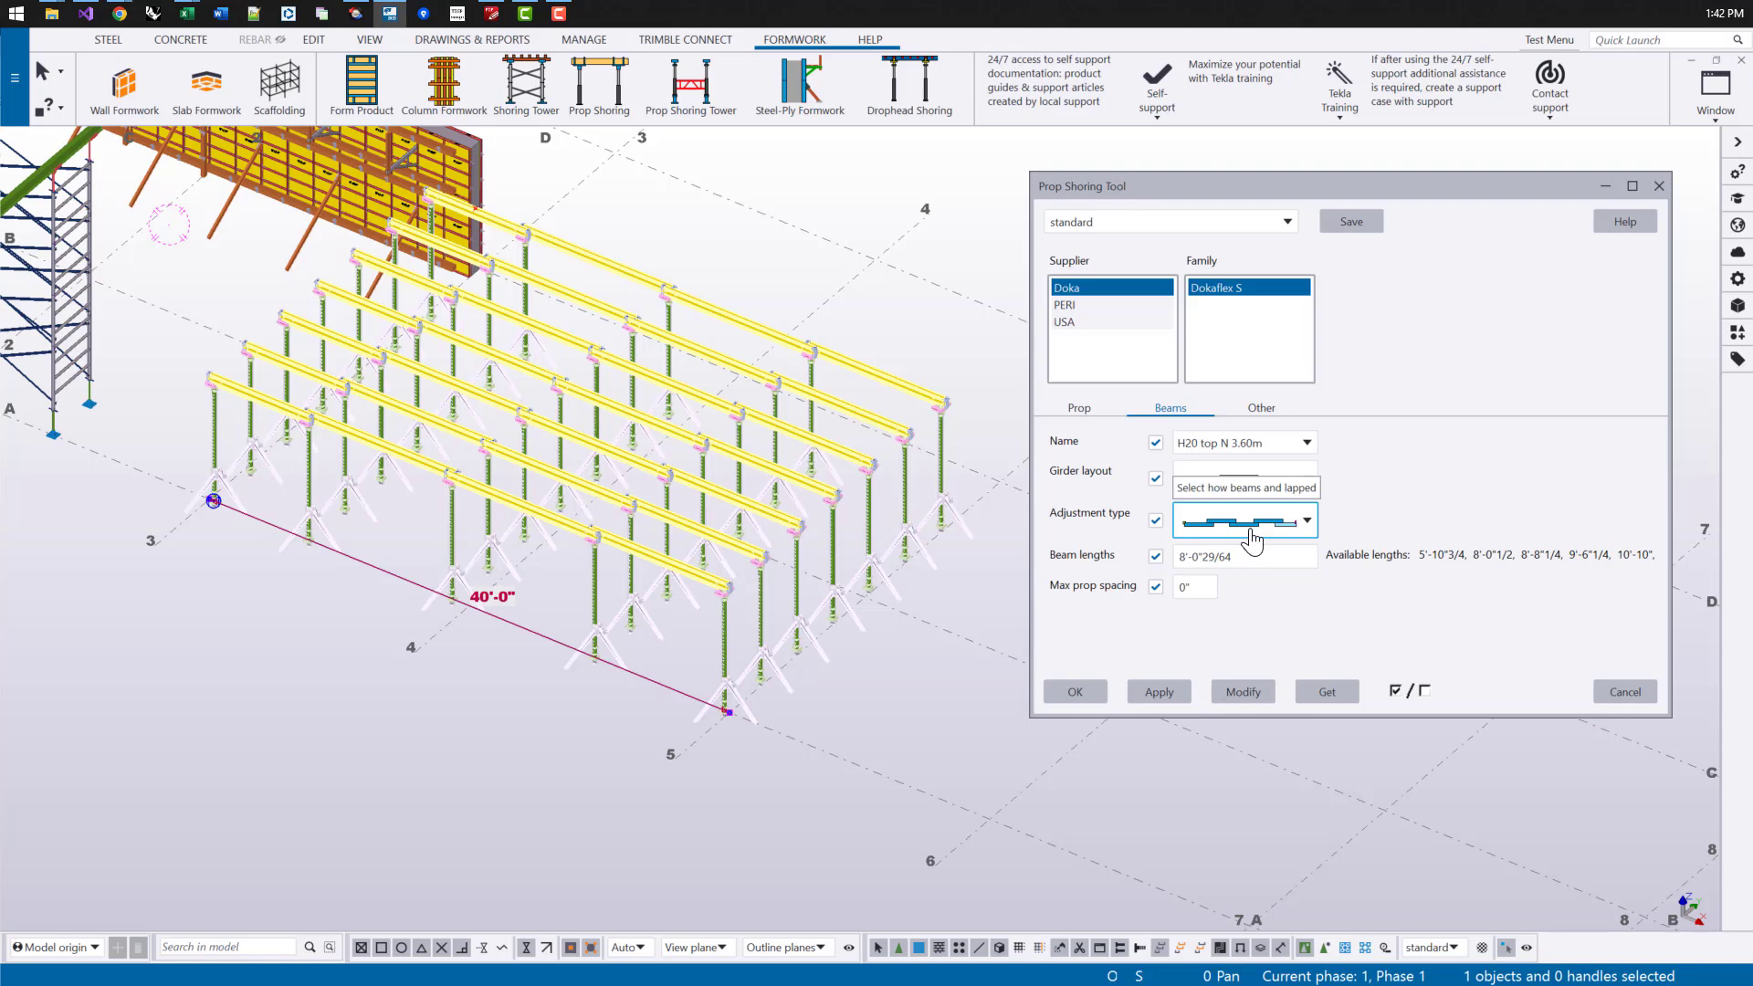
{"action": "scroll", "coordinate": [442, 374], "scroll_direction": "up", "scroll_amount": 3}
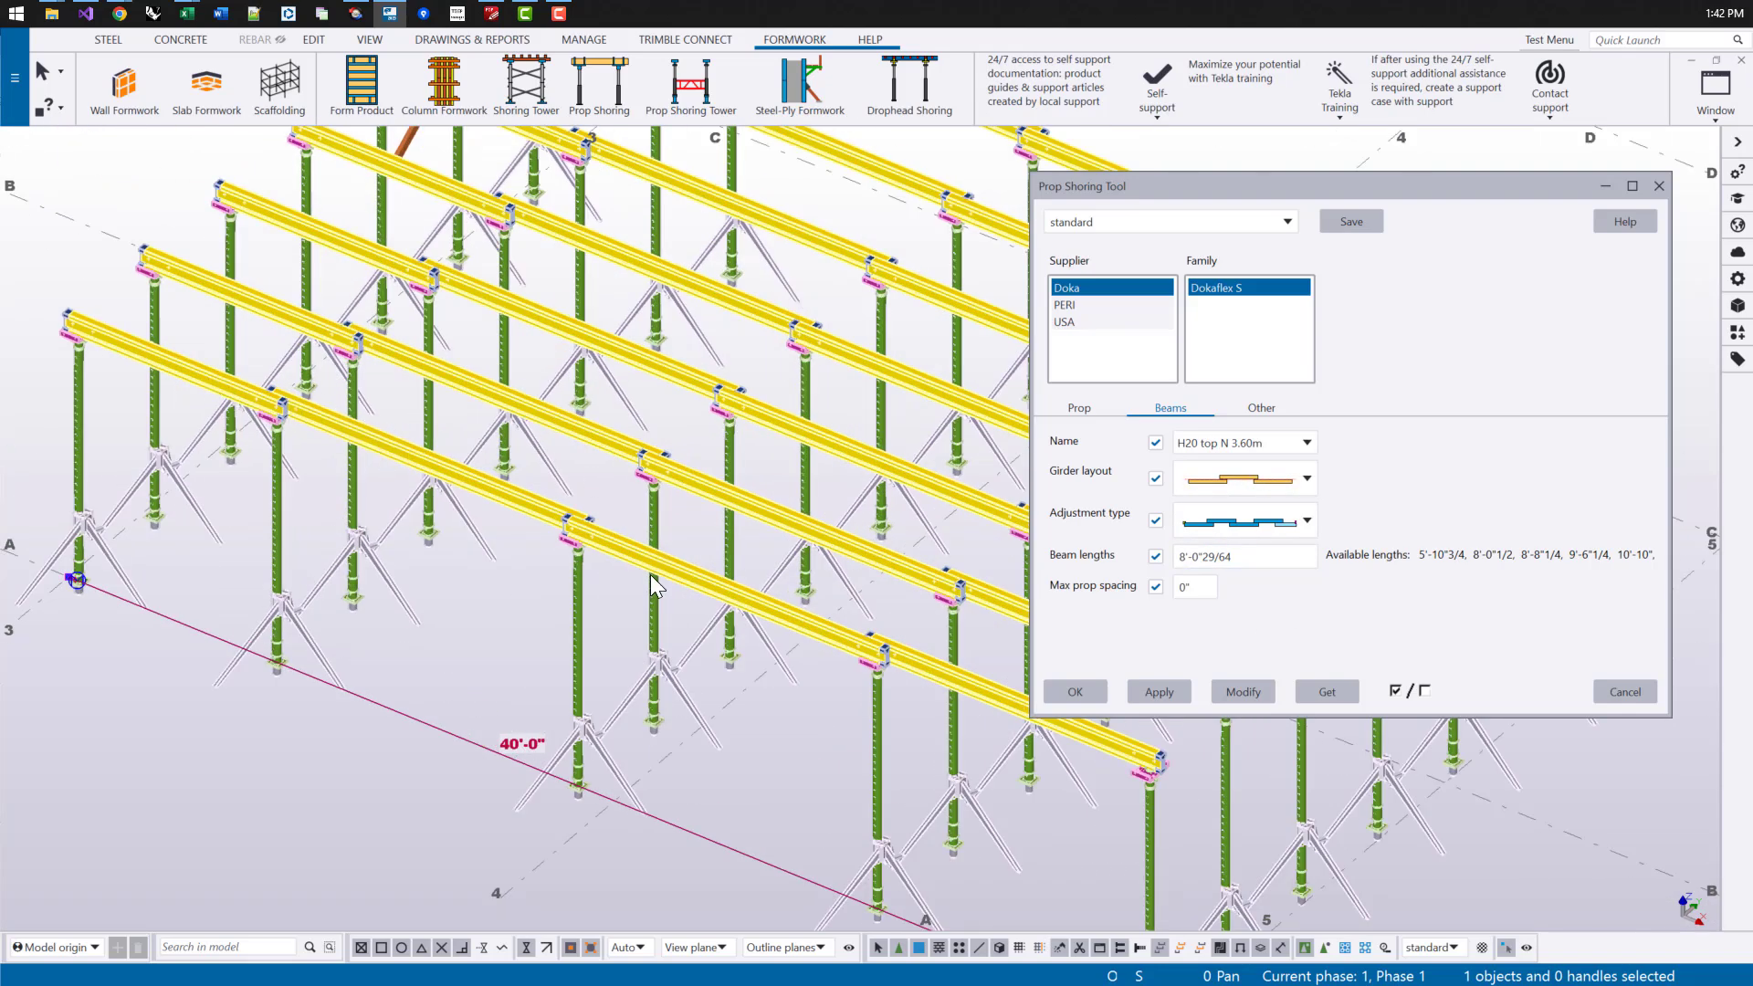
{"action": "left_click_drag", "start_coordinate": [1266, 556], "coordinate": [1157, 566]}
{"action": "type", "text": "0"}
{"action": "left_click", "coordinate": [1251, 694]}
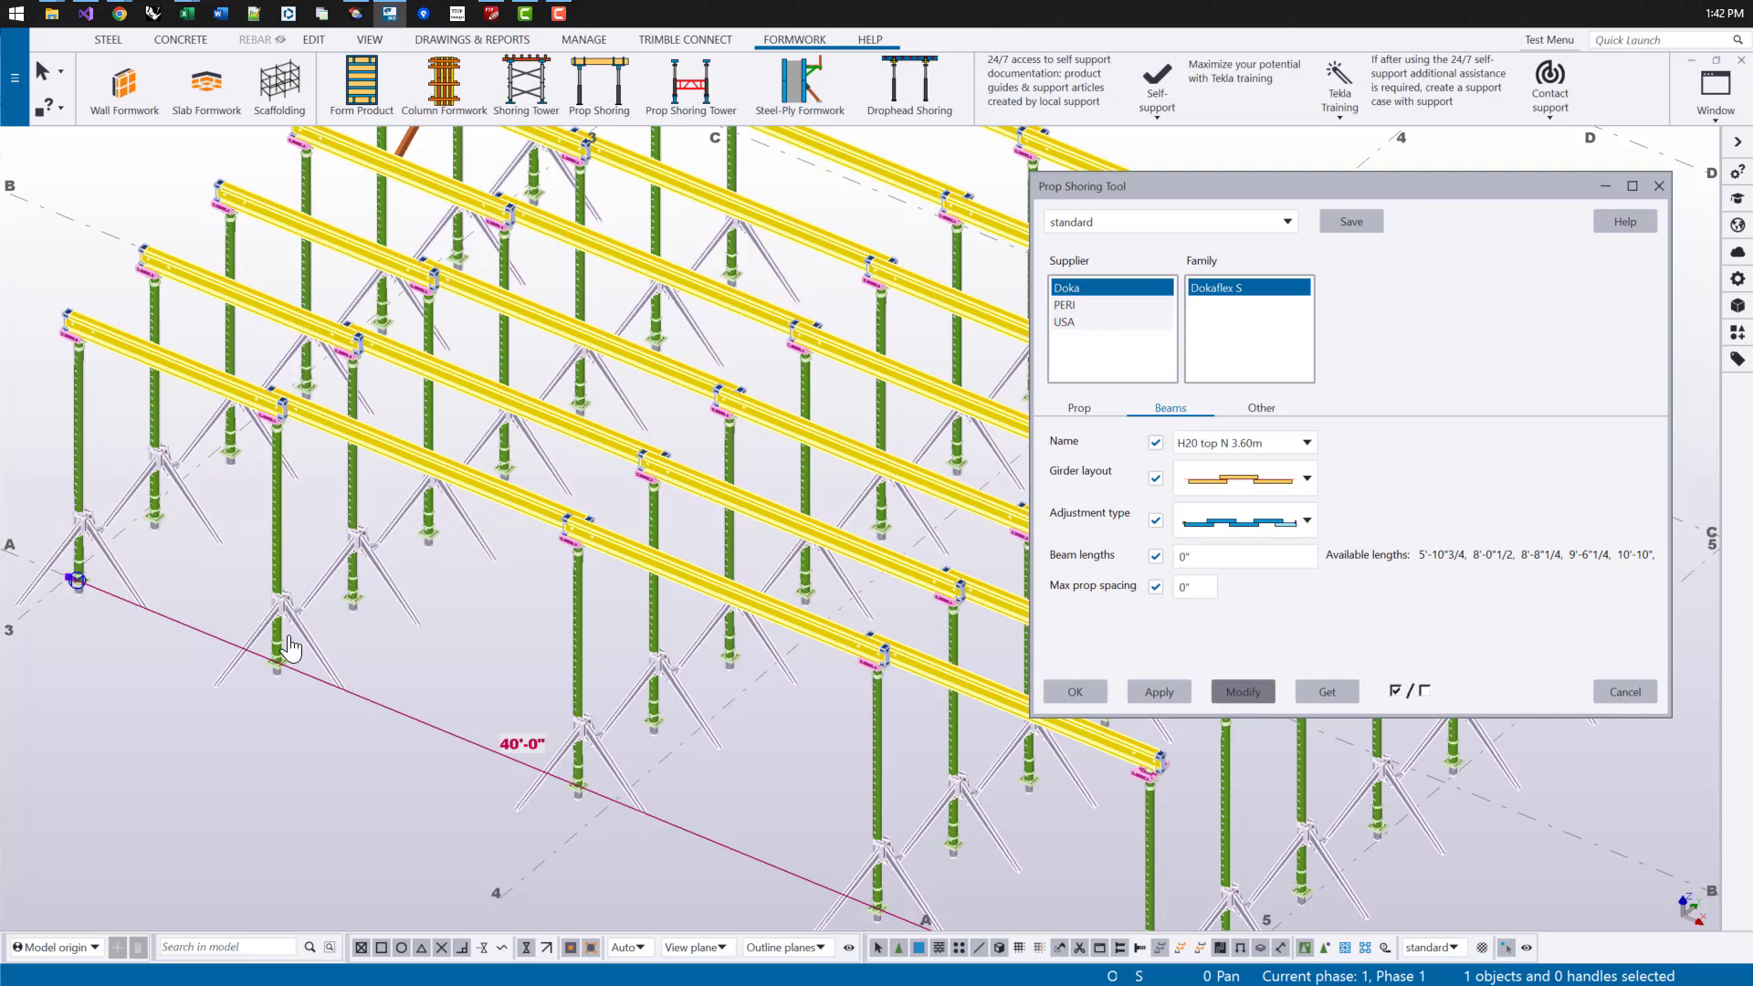
{"action": "scroll", "coordinate": [426, 421], "scroll_direction": "down", "scroll_amount": 3}
Step: Examine the available beam names, the beam overlaps over the props, and the beam ends at grids 3 and 5
{"action": "left_click", "coordinate": [1247, 445]}
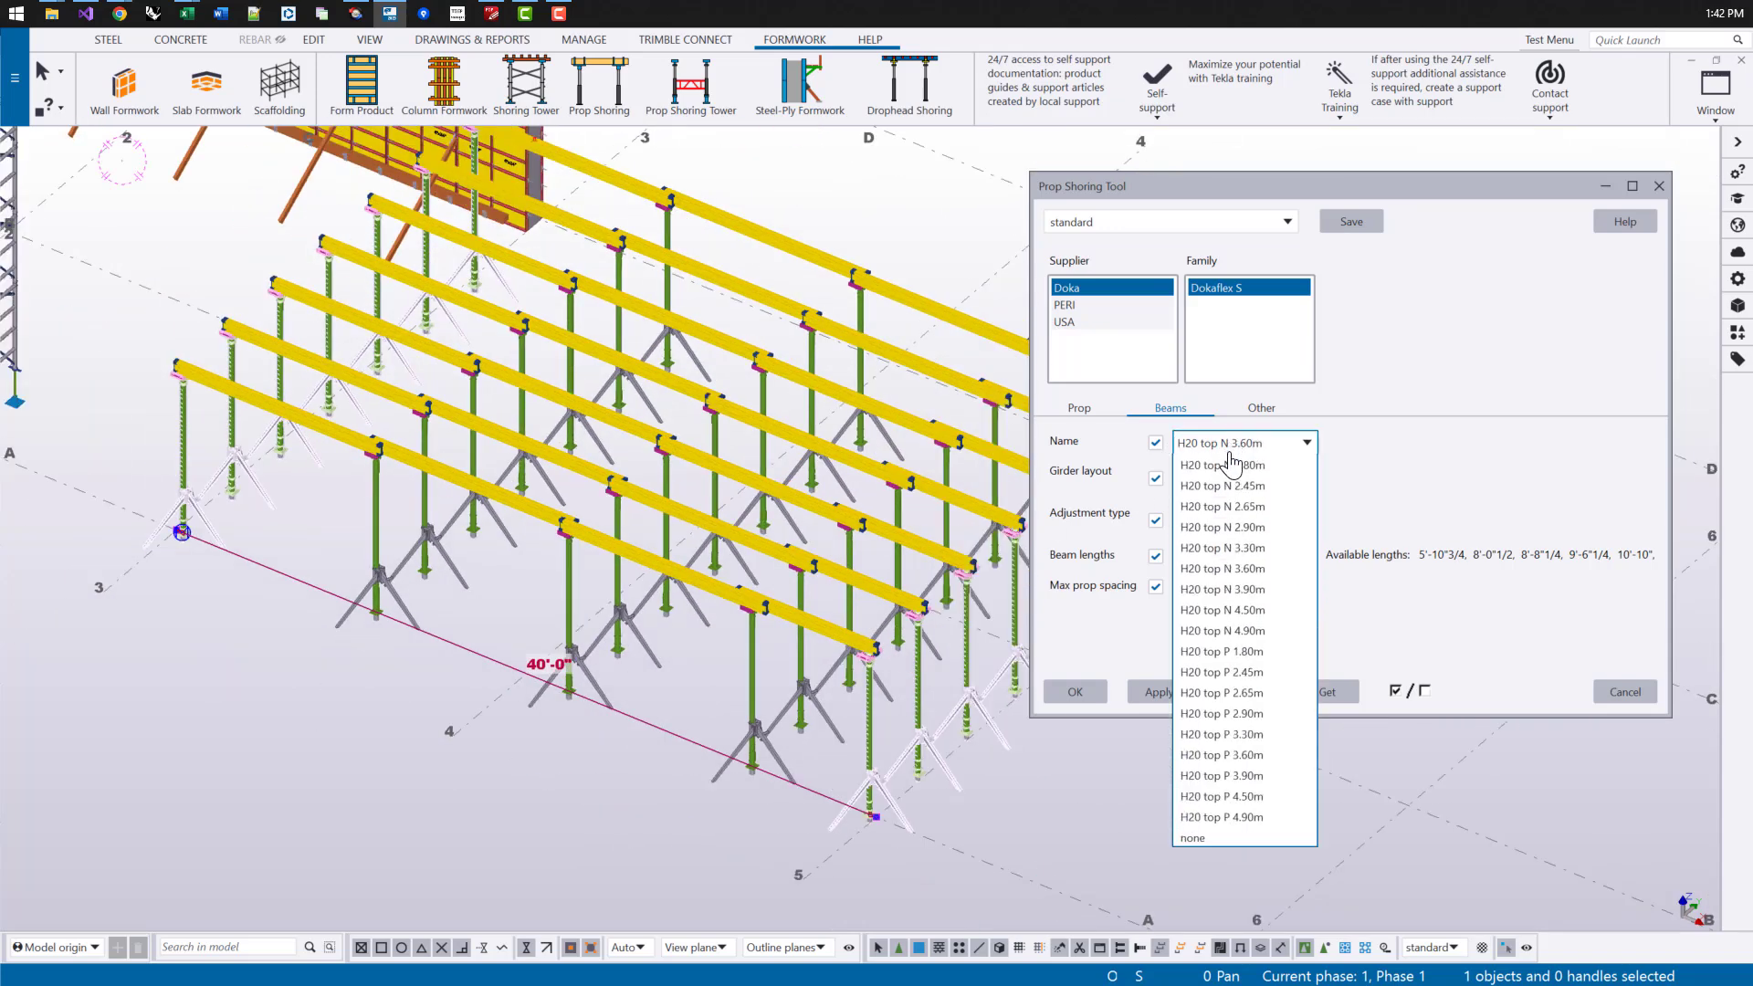
{"action": "left_click", "coordinate": [1246, 443]}
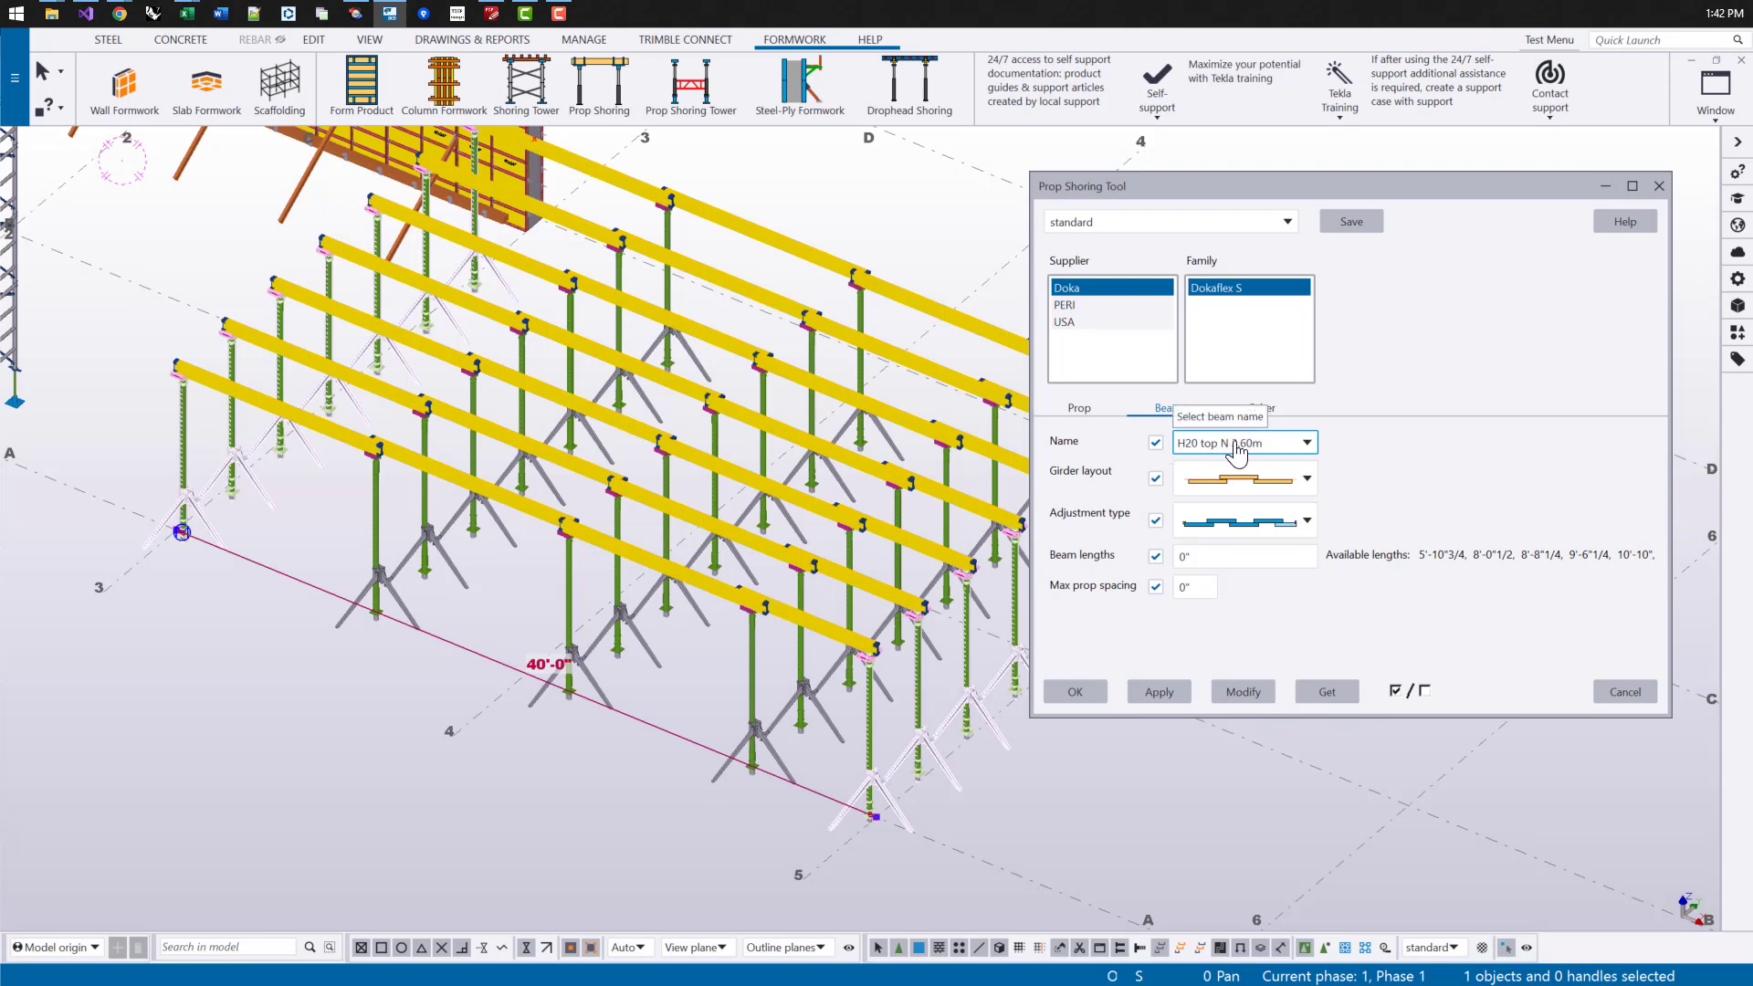
{"action": "middle_click_drag", "start_coordinate": [746, 608], "coordinate": [508, 509], "text": "ctrl"}
{"action": "scroll", "coordinate": [697, 531], "scroll_direction": "up", "scroll_amount": 5}
{"action": "scroll", "coordinate": [639, 527], "scroll_direction": "down", "scroll_amount": 3}
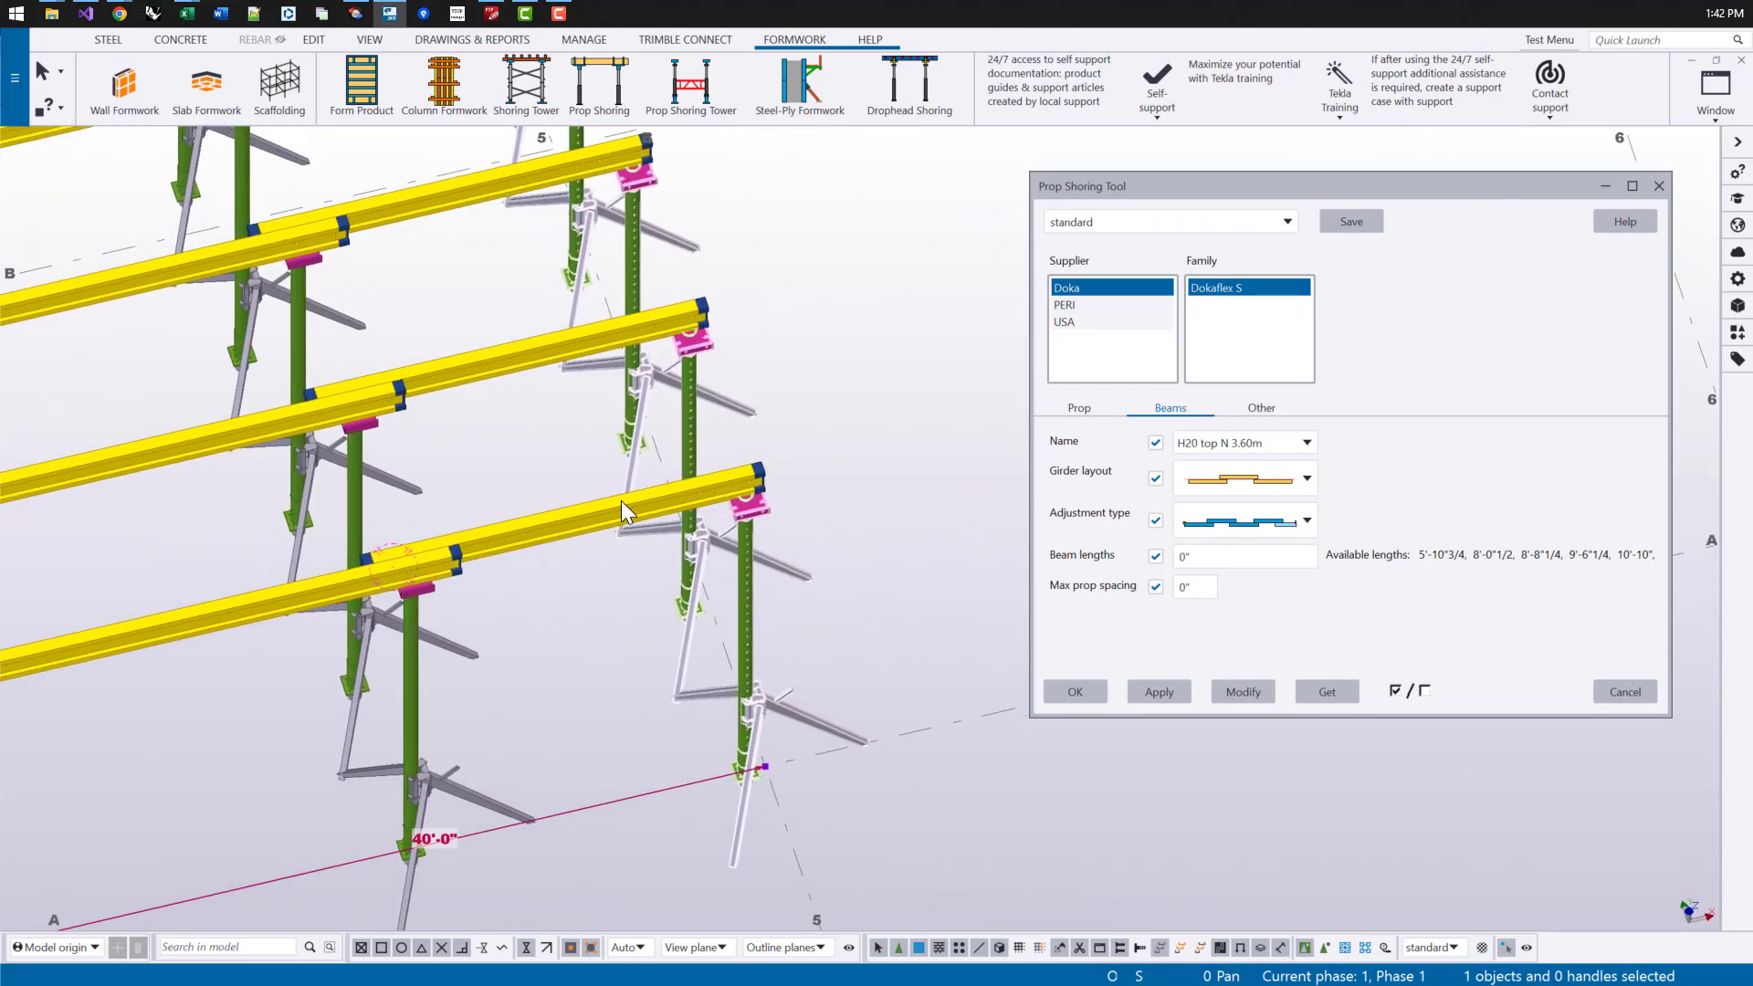
{"action": "scroll", "coordinate": [429, 571], "scroll_direction": "up", "scroll_amount": 5}
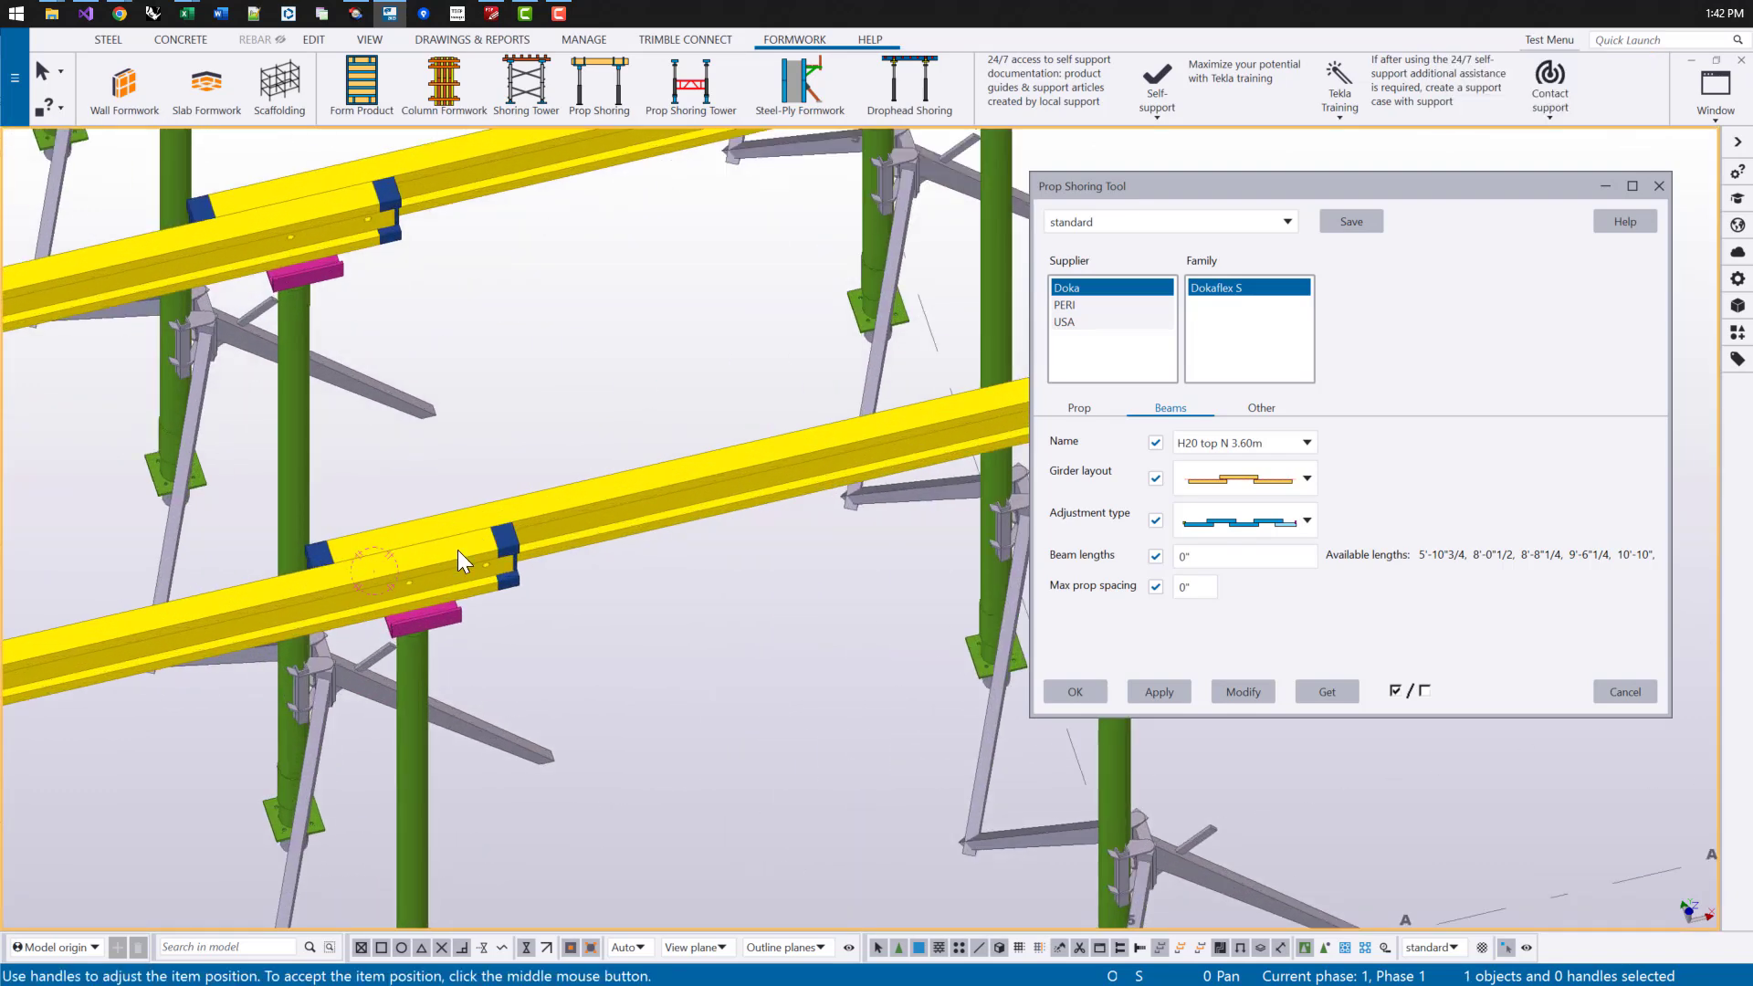
{"action": "scroll", "coordinate": [515, 534], "scroll_direction": "down", "scroll_amount": 8}
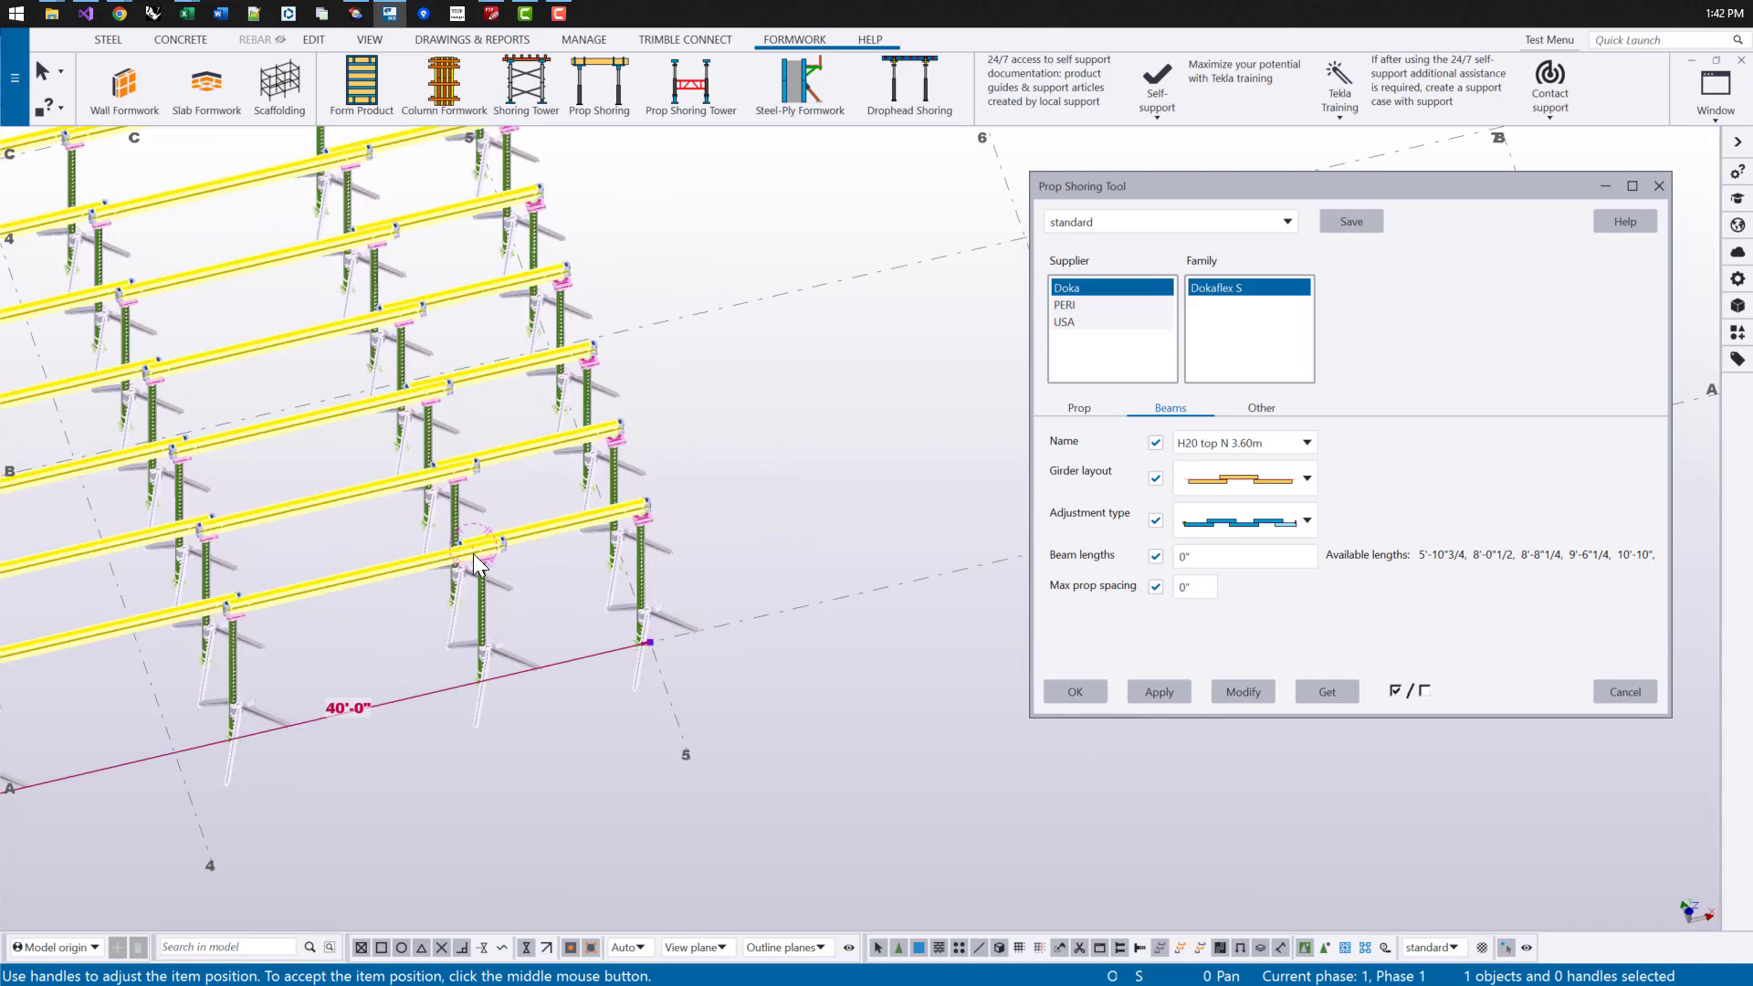
{"action": "scroll", "coordinate": [187, 586], "scroll_direction": "up", "scroll_amount": 5}
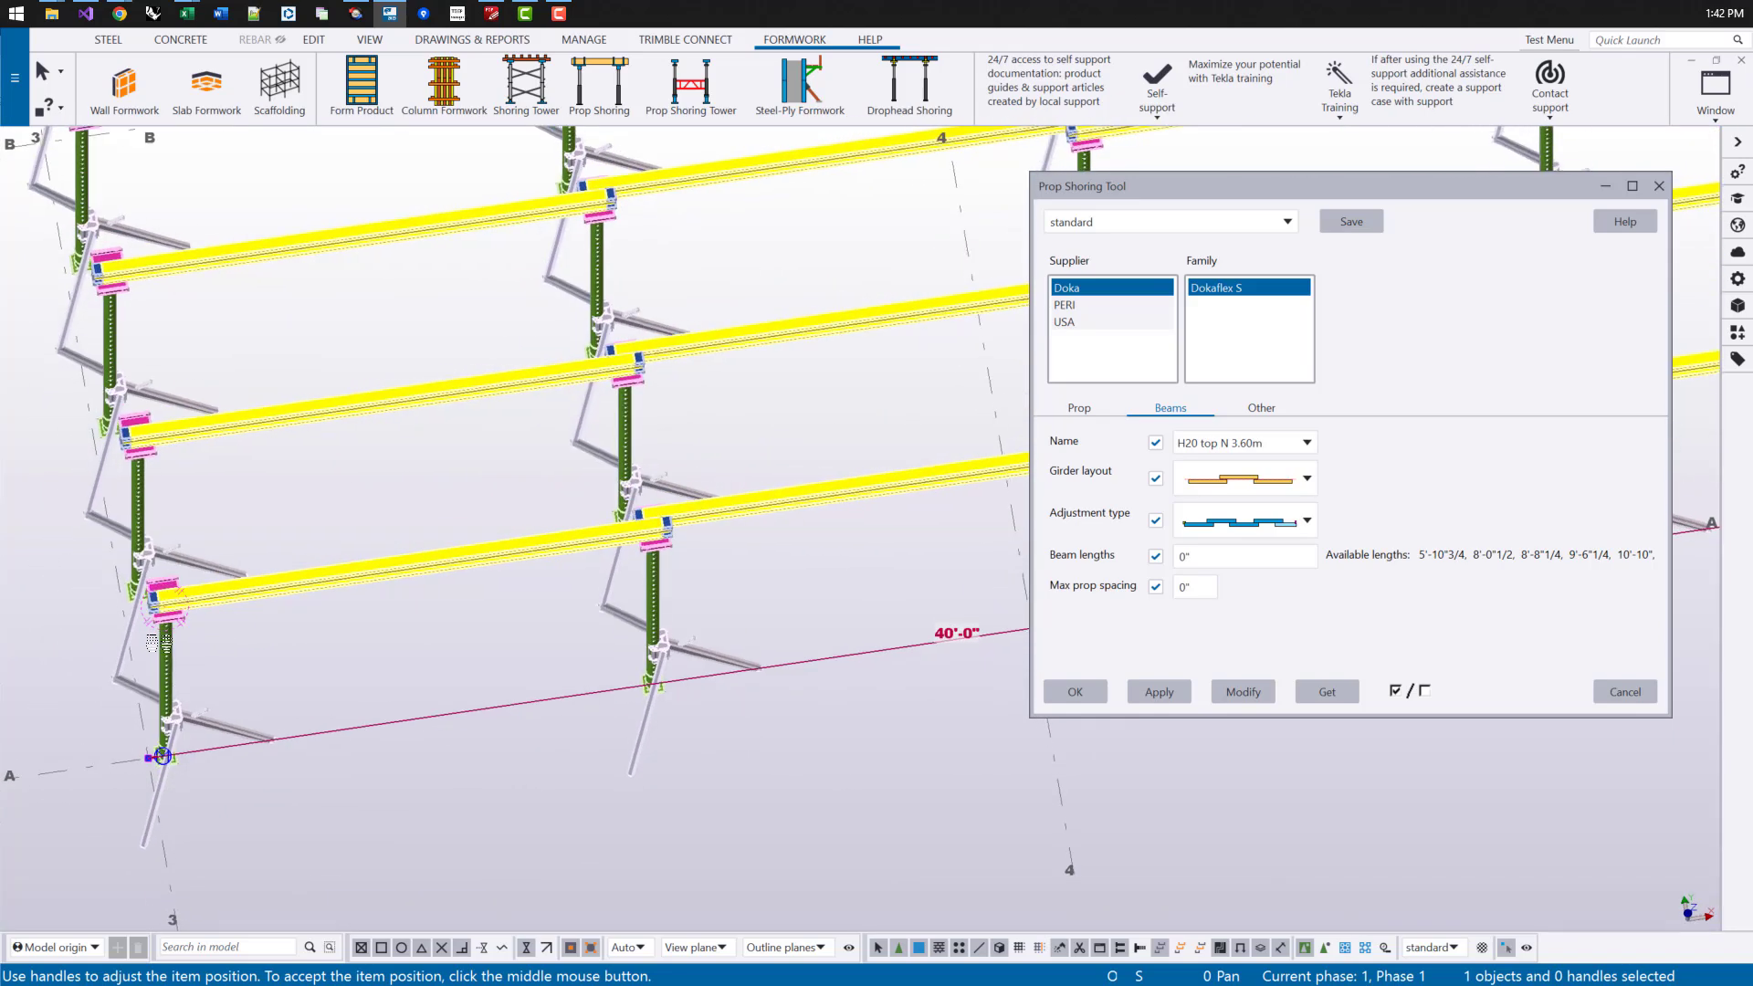
{"action": "middle_click_drag", "start_coordinate": [154, 671], "coordinate": [150, 689], "text": "ctrl"}
{"action": "middle_click_drag", "start_coordinate": [163, 610], "coordinate": [146, 616], "text": "ctrl"}
{"action": "scroll", "coordinate": [153, 589], "scroll_direction": "down", "scroll_amount": 3}
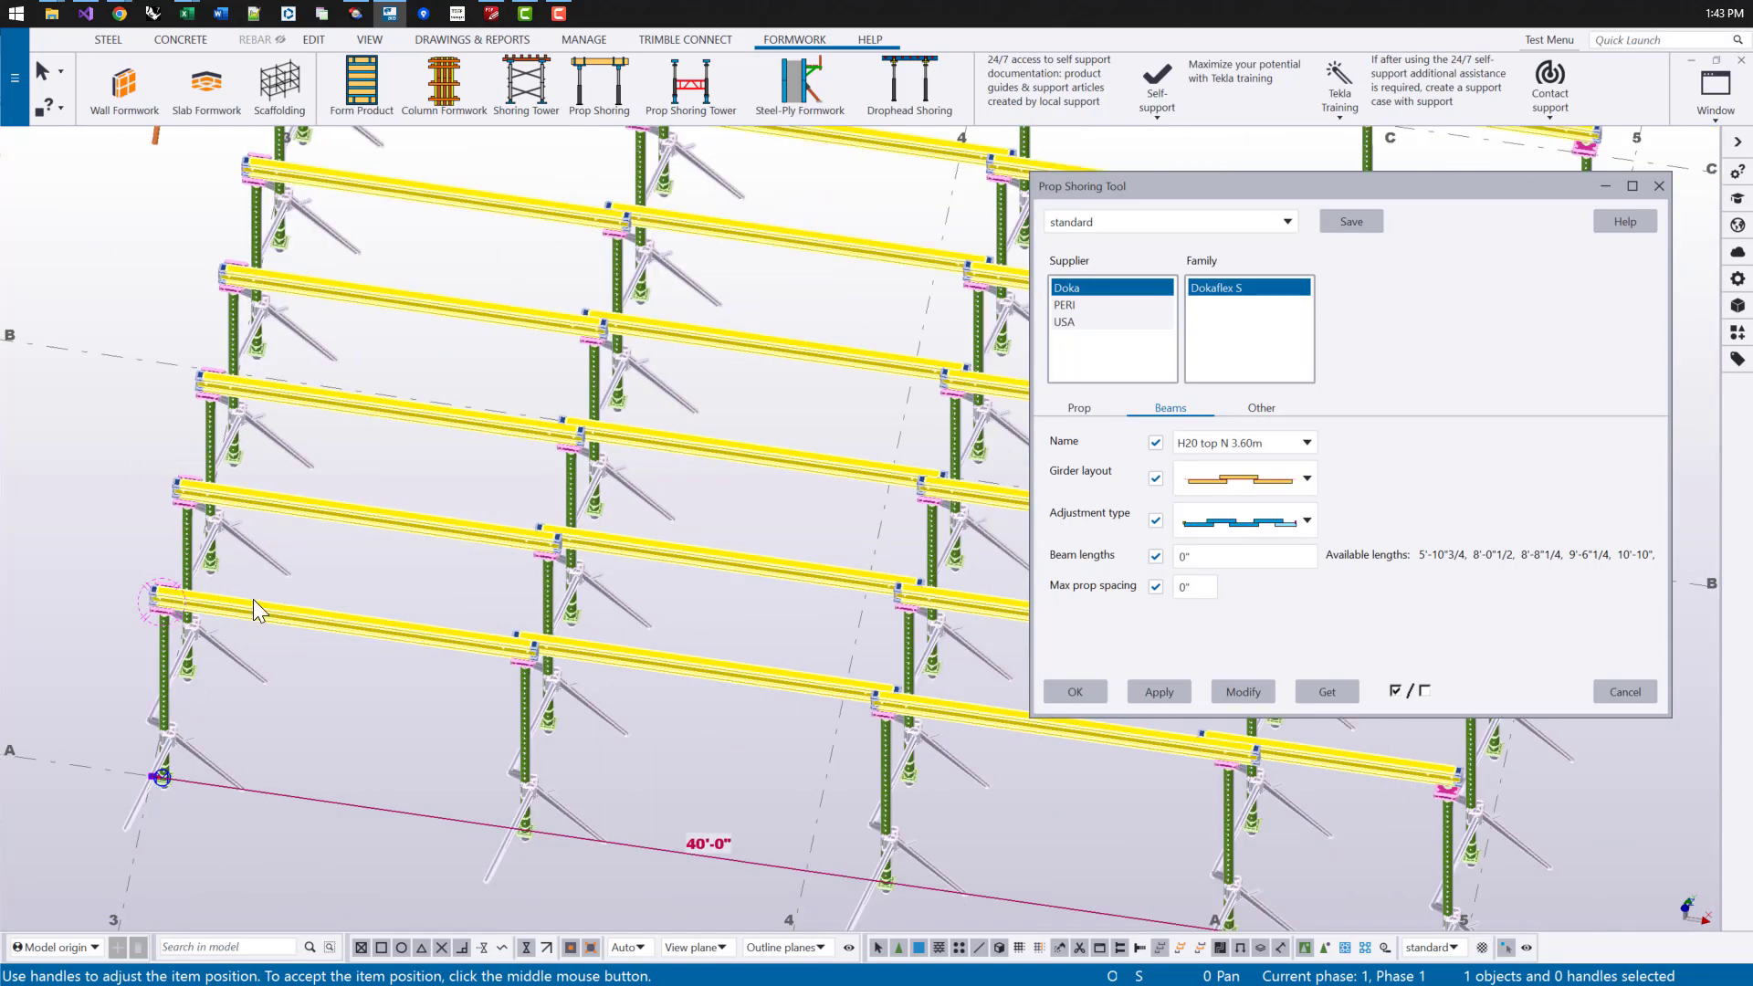
{"action": "scroll", "coordinate": [598, 623], "scroll_direction": "down", "scroll_amount": 2}
{"action": "scroll", "coordinate": [790, 641], "scroll_direction": "up", "scroll_amount": 5}
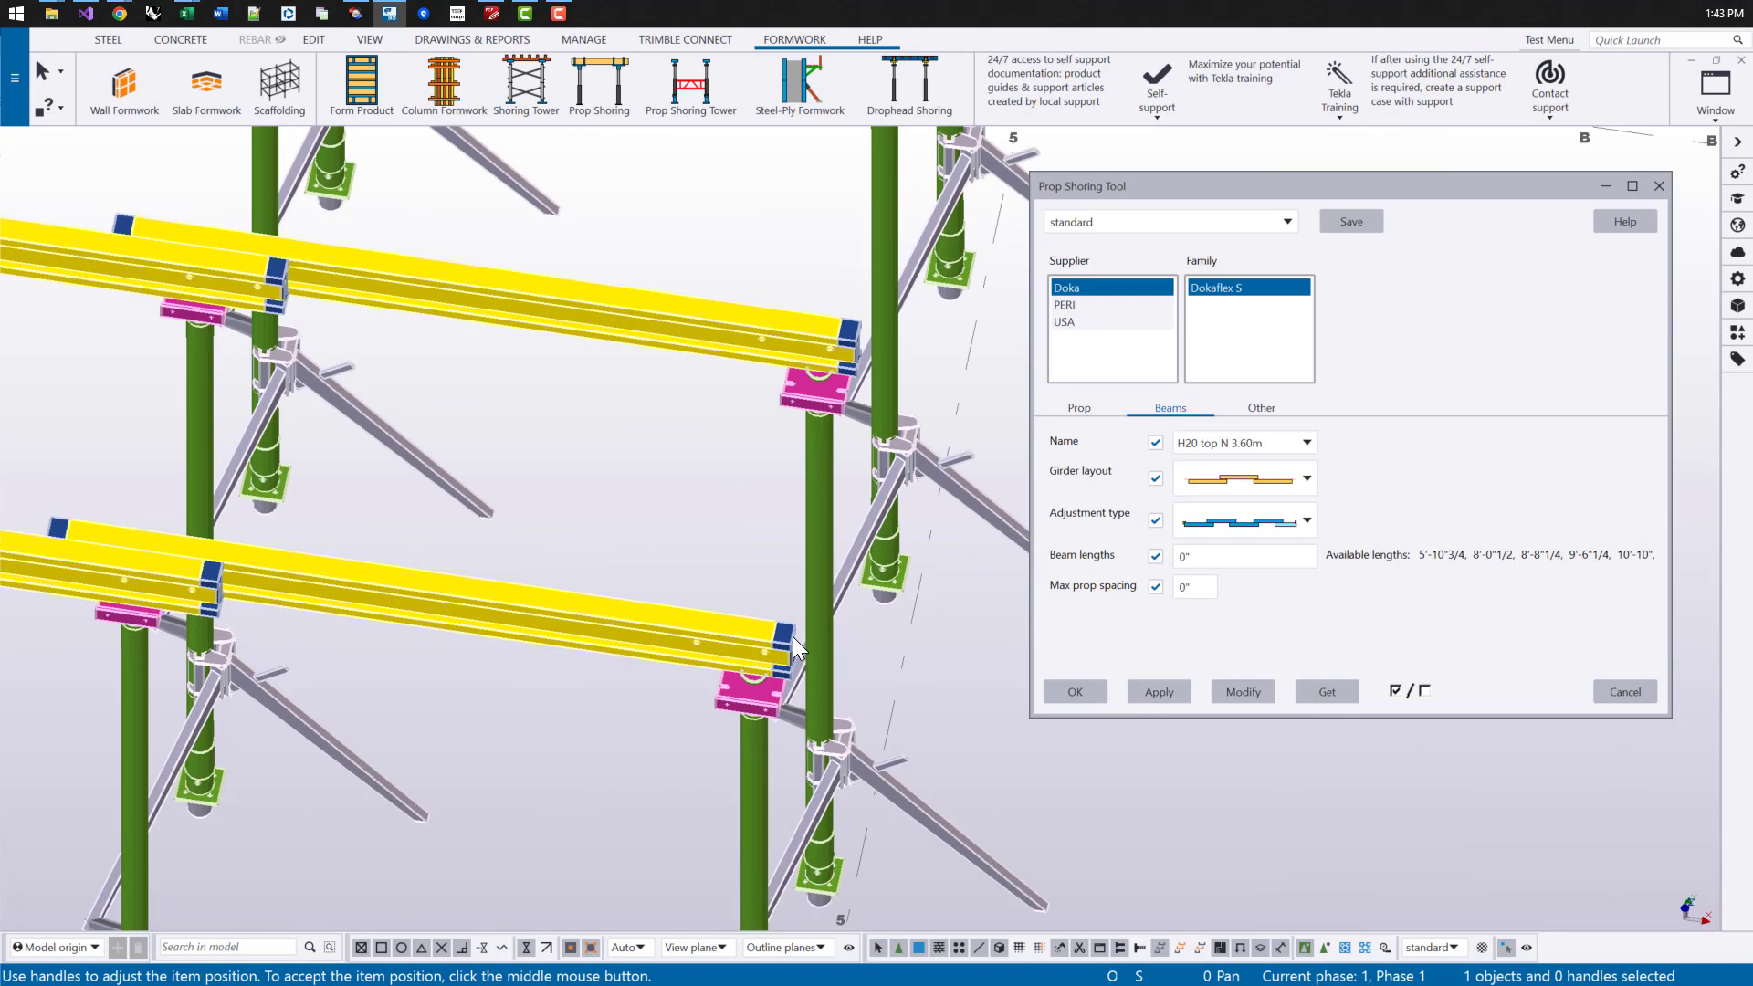
{"action": "middle_click_drag", "start_coordinate": [801, 641], "coordinate": [815, 635], "text": "ctrl"}
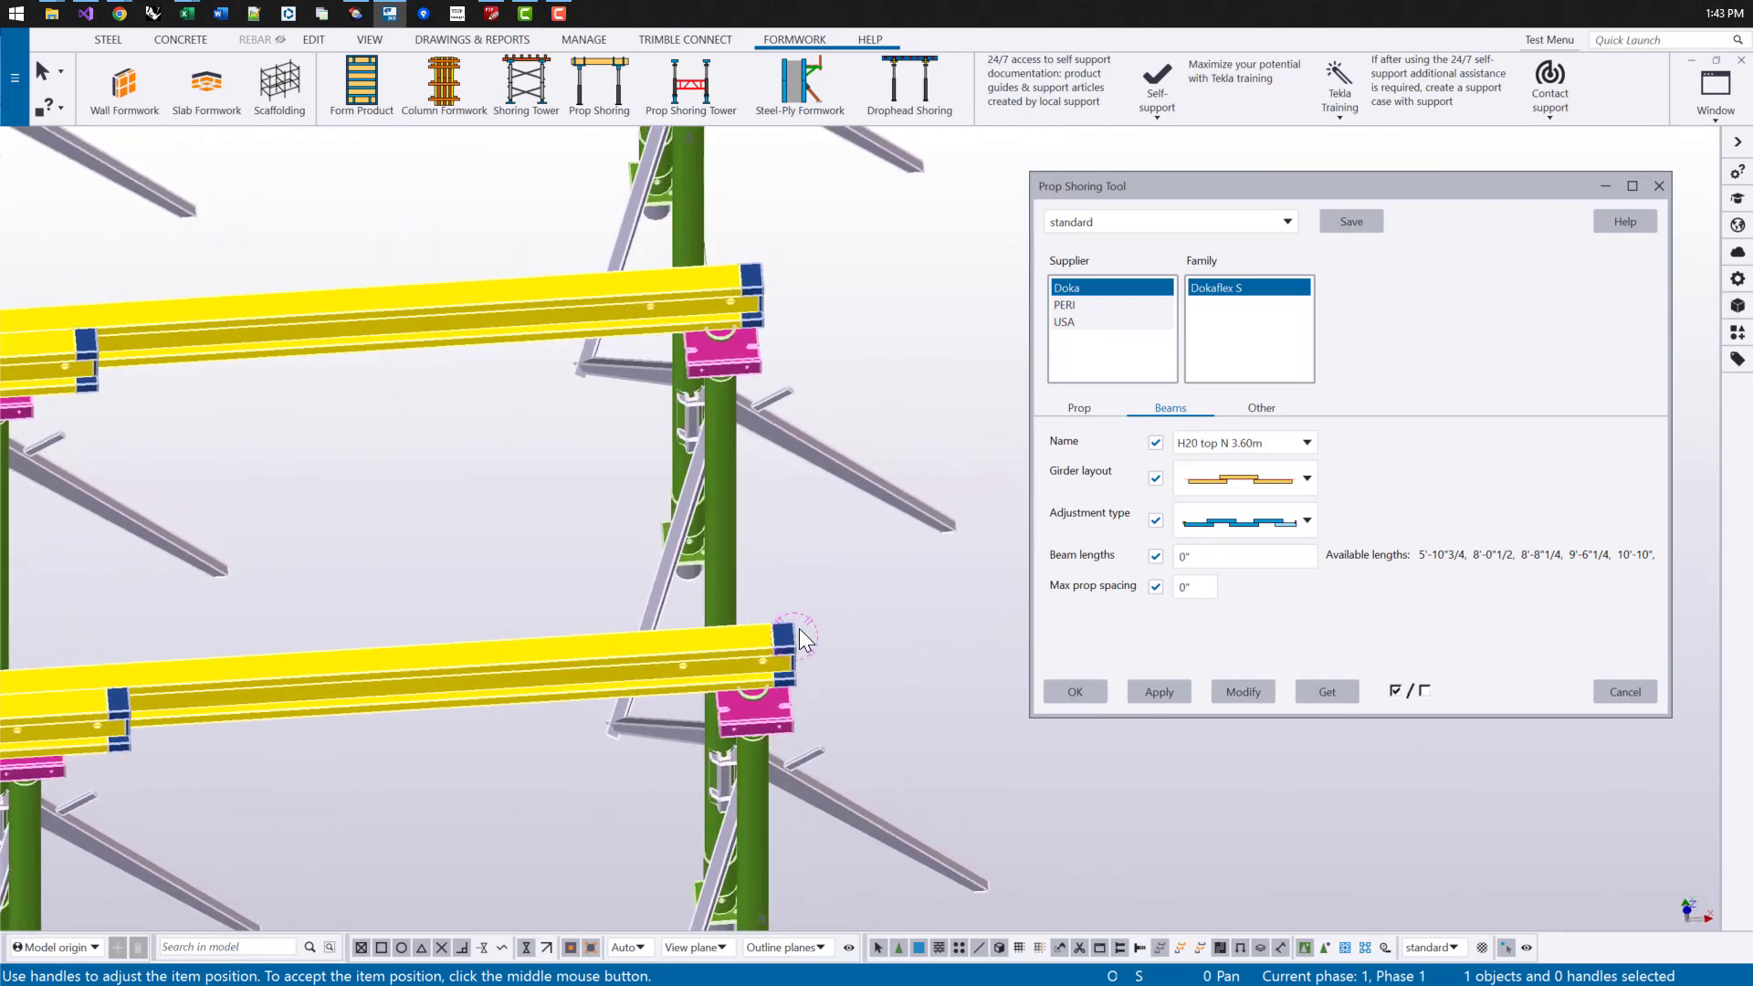
{"action": "scroll", "coordinate": [799, 629], "scroll_direction": "down", "scroll_amount": 3}
{"action": "scroll", "coordinate": [797, 628], "scroll_direction": "down", "scroll_amount": 5}
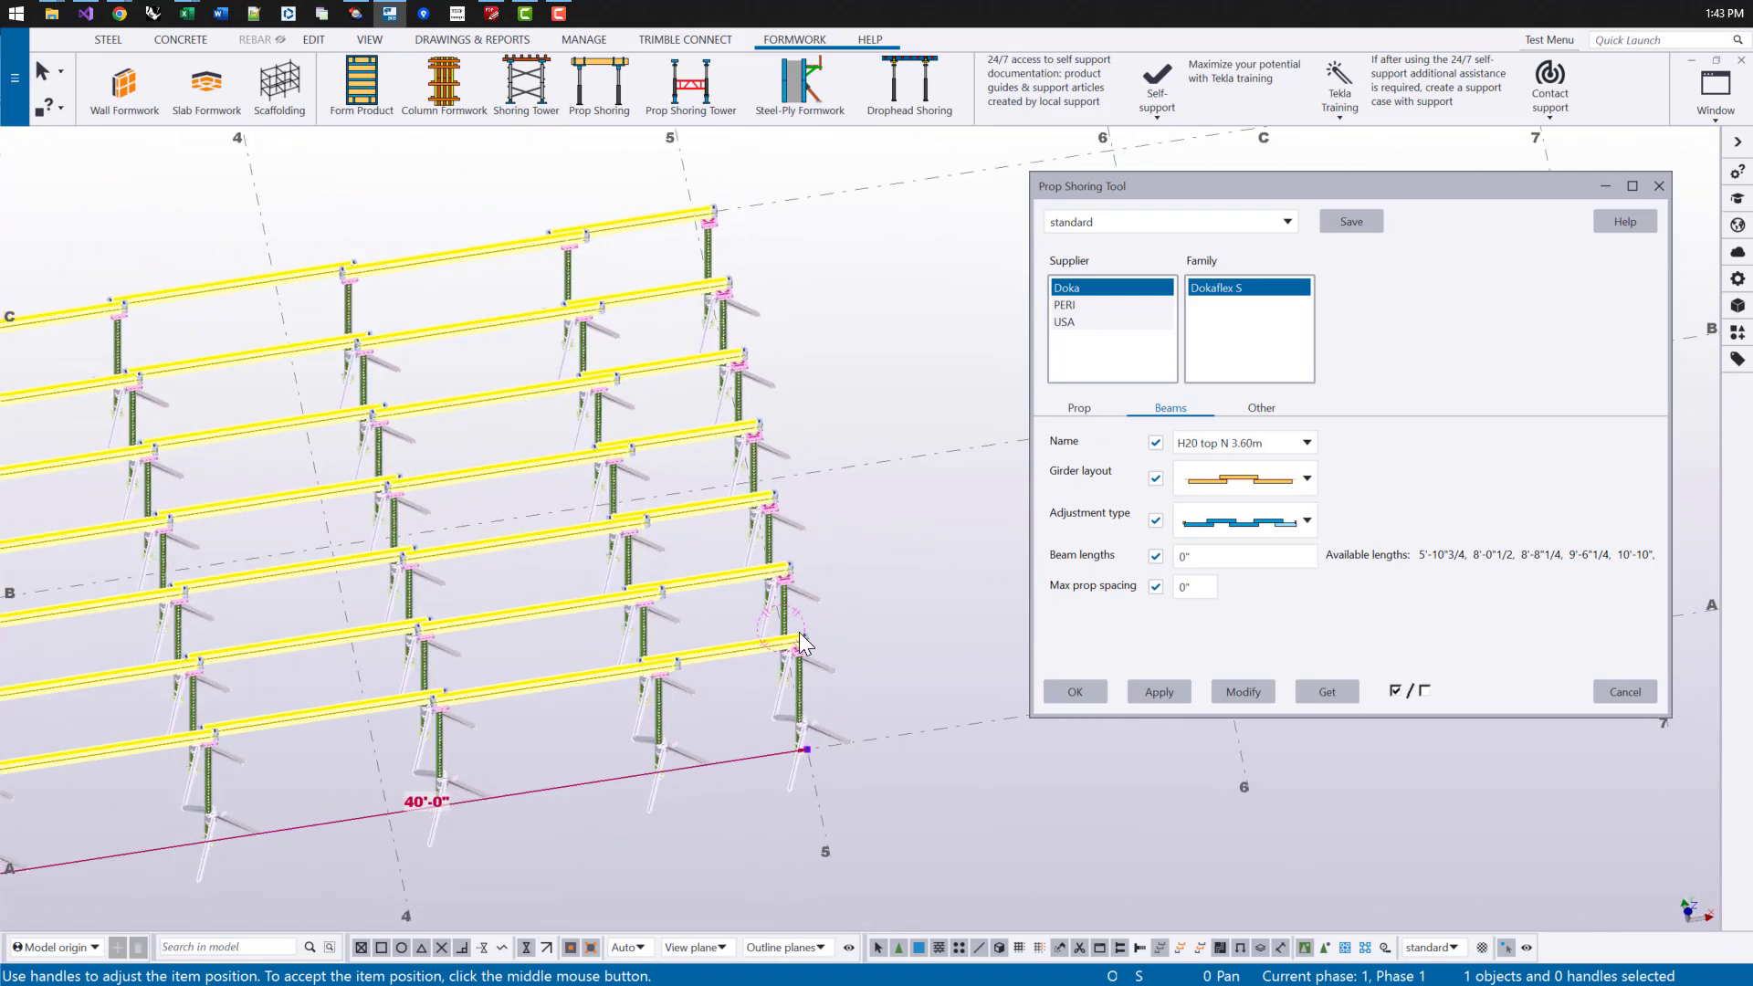
Step: Set the prop shoring's brace to Wood with Brace Clamp and modify the prop shoring
{"action": "left_click", "coordinate": [1269, 413]}
{"action": "scroll", "coordinate": [769, 627], "scroll_direction": "down", "scroll_amount": 5}
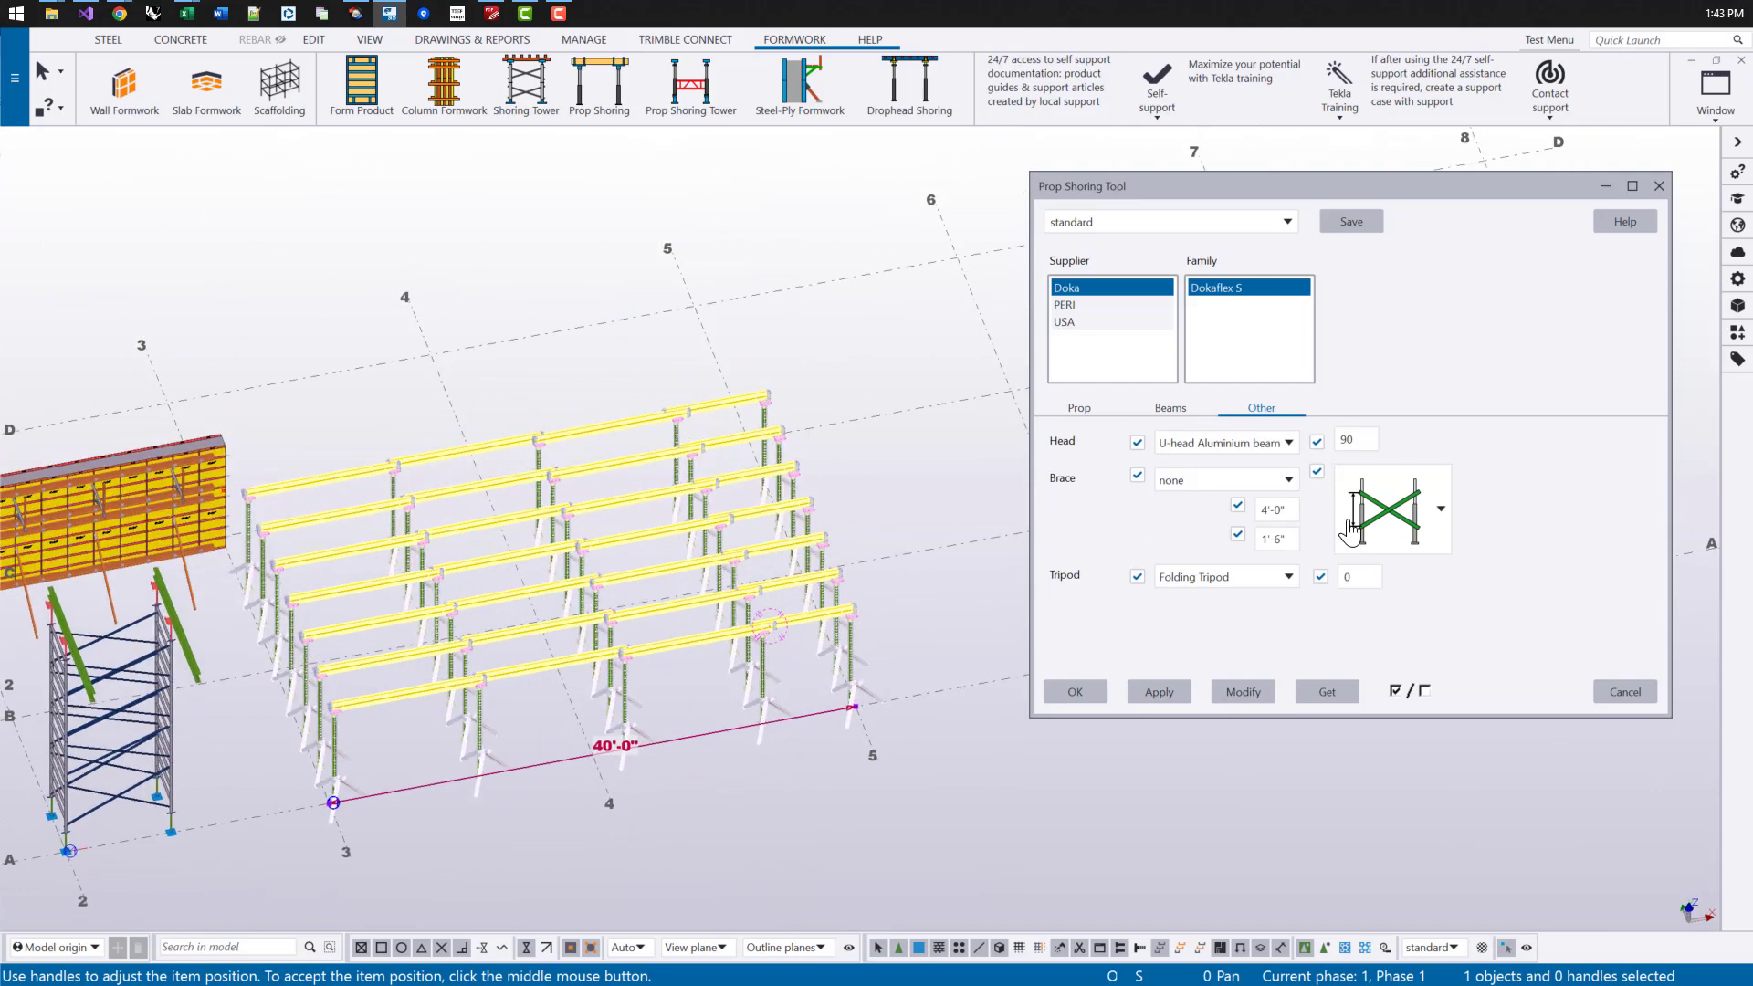
{"action": "left_click", "coordinate": [1419, 505]}
{"action": "left_click", "coordinate": [1417, 505]}
{"action": "left_click", "coordinate": [1283, 480]}
{"action": "left_click", "coordinate": [1237, 508]}
{"action": "left_click", "coordinate": [1241, 692]}
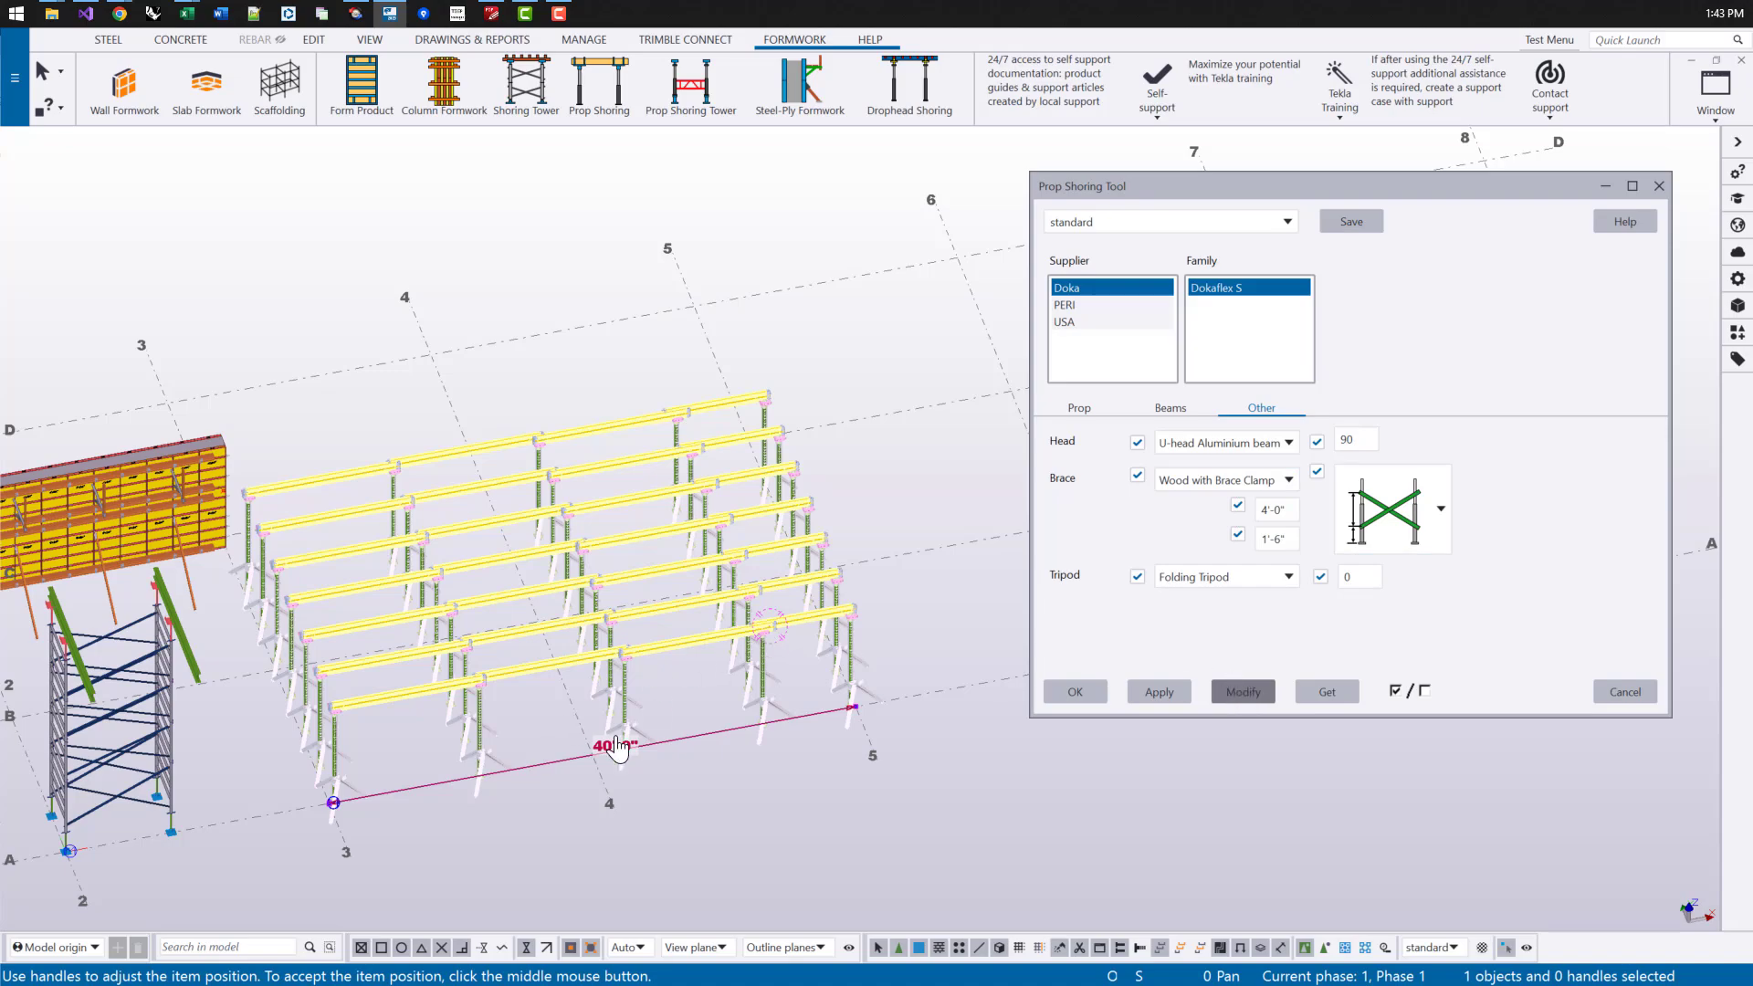
{"action": "scroll", "coordinate": [546, 731], "scroll_direction": "up", "scroll_amount": 6}
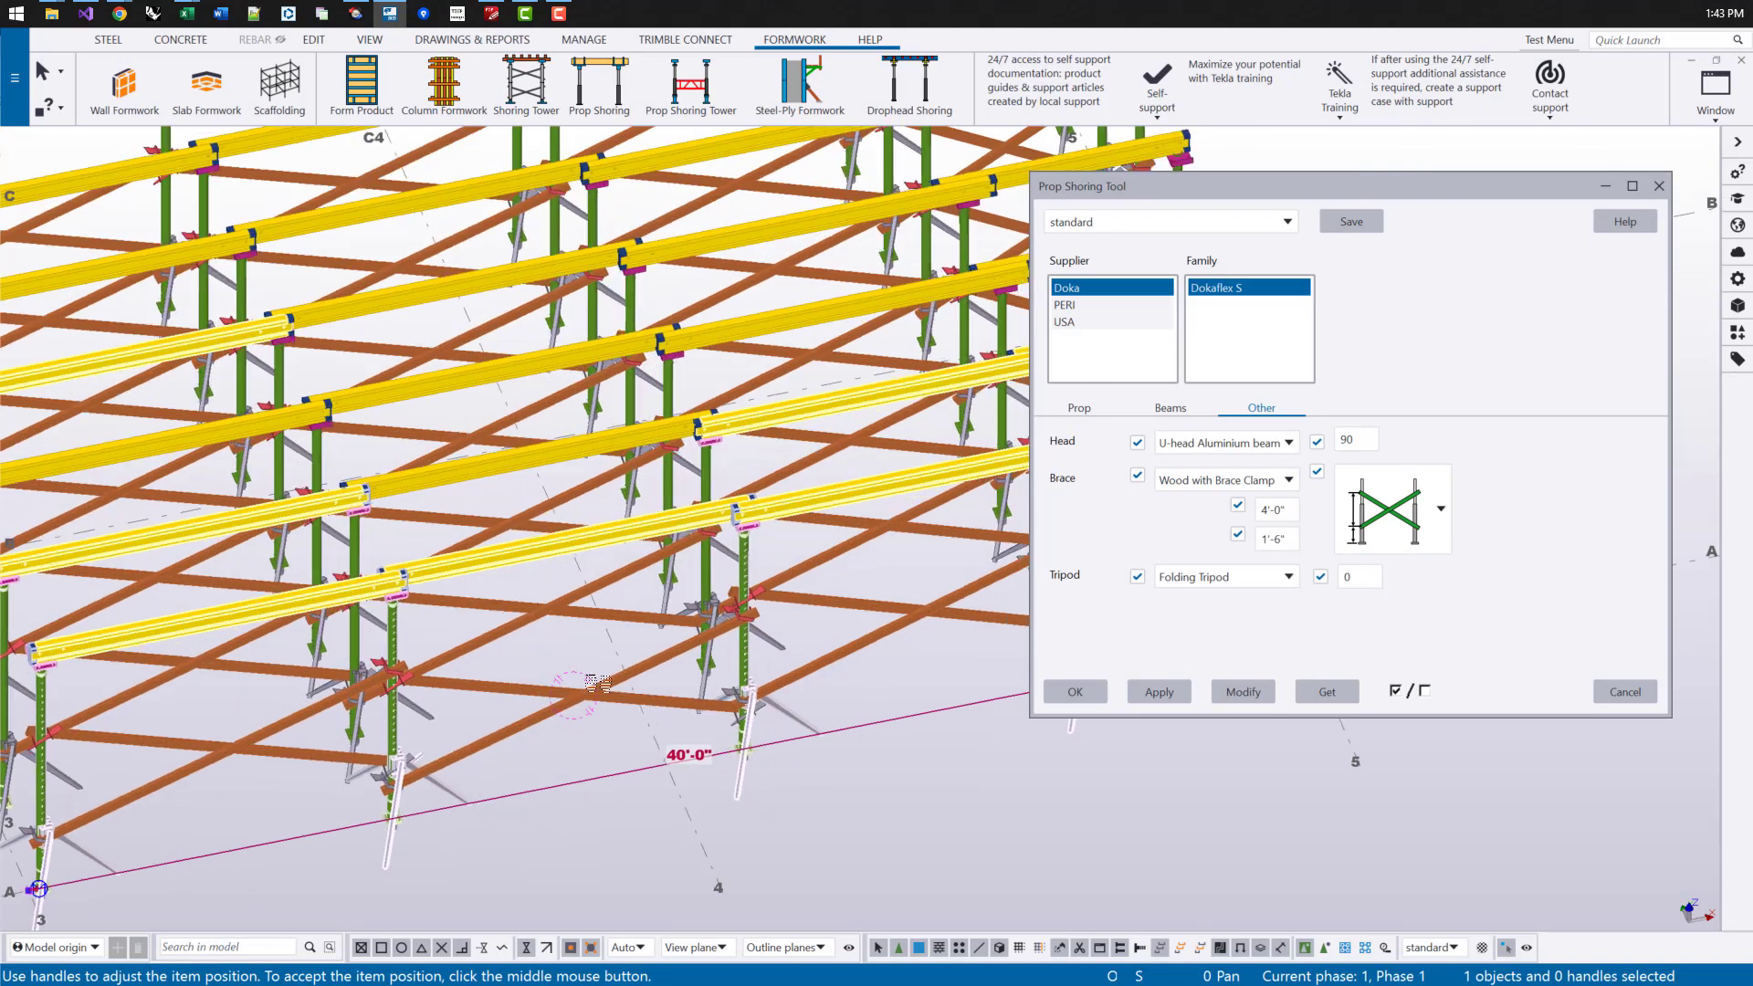
{"action": "middle_click_drag", "start_coordinate": [600, 680], "coordinate": [574, 704], "text": "ctrl"}
{"action": "scroll", "coordinate": [478, 774], "scroll_direction": "up", "scroll_amount": 1}
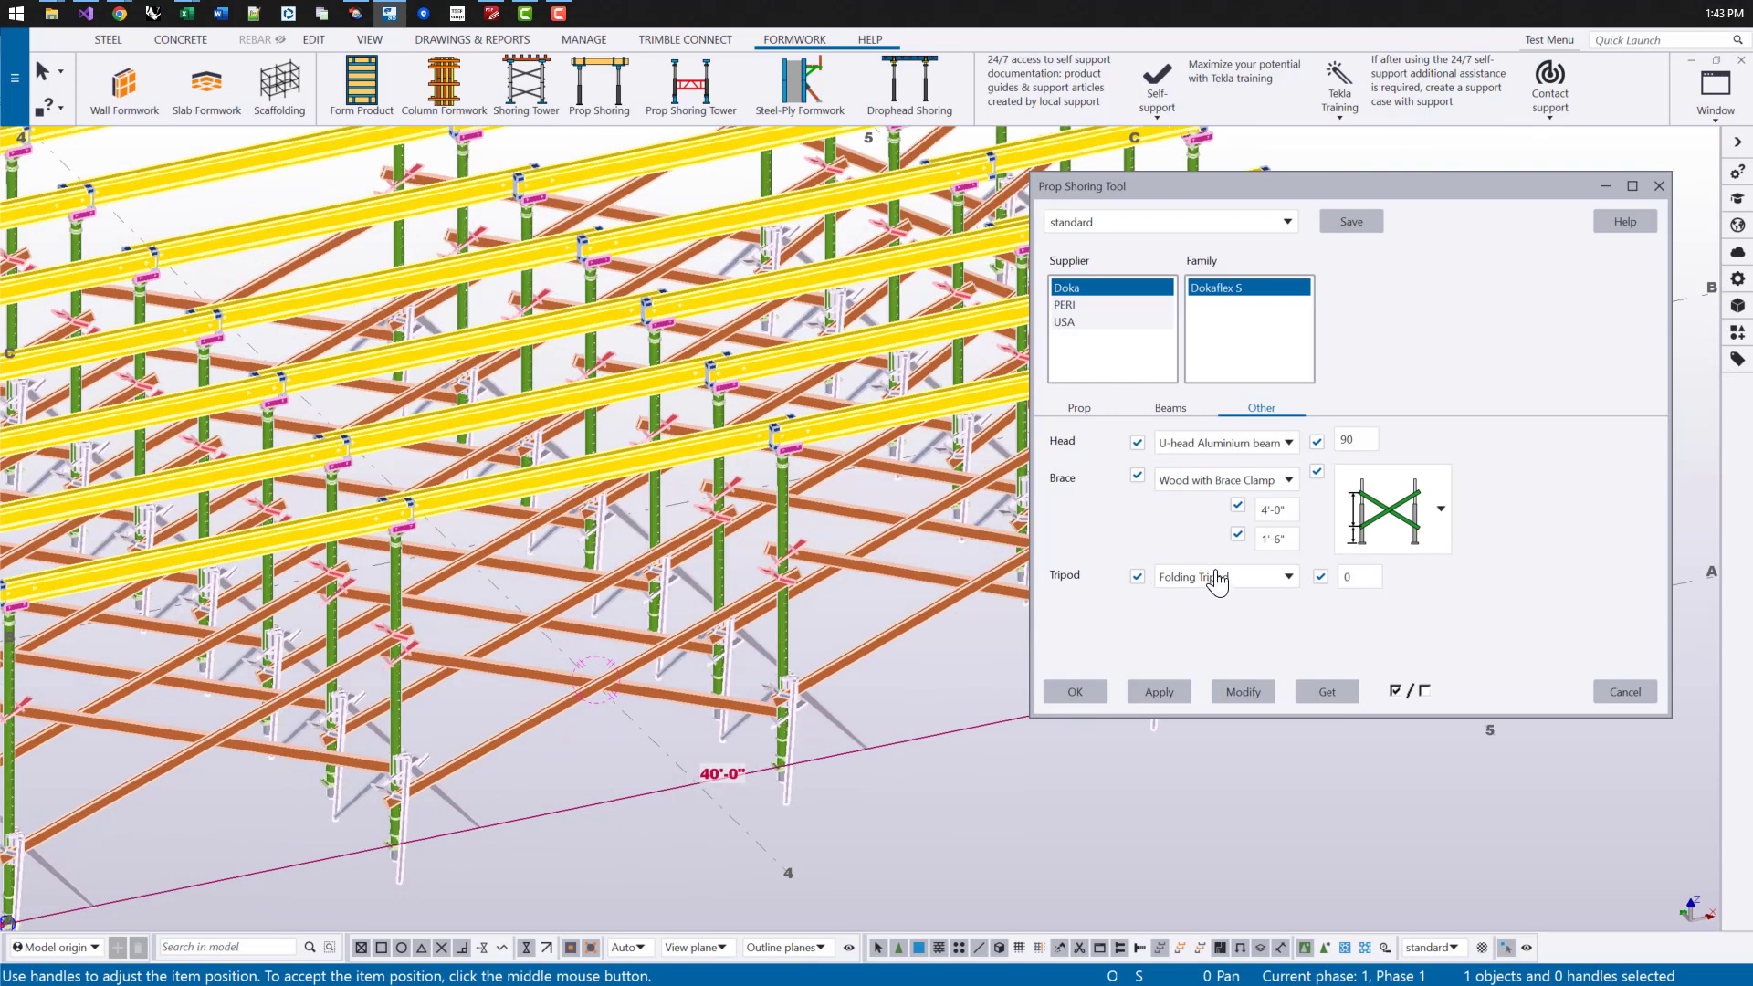
Step: Remove the tripods from the props and modify the prop shoring
{"action": "left_click", "coordinate": [1217, 580]}
{"action": "left_click", "coordinate": [1192, 619]}
{"action": "left_click", "coordinate": [1241, 691]}
{"action": "scroll", "coordinate": [406, 816], "scroll_direction": "down", "scroll_amount": 8}
Step: Place a Prop Shoring Tower starting on grid line A between grids 5 and 6, directed towards grid line B
{"action": "scroll", "coordinate": [646, 408], "scroll_direction": "up", "scroll_amount": 2}
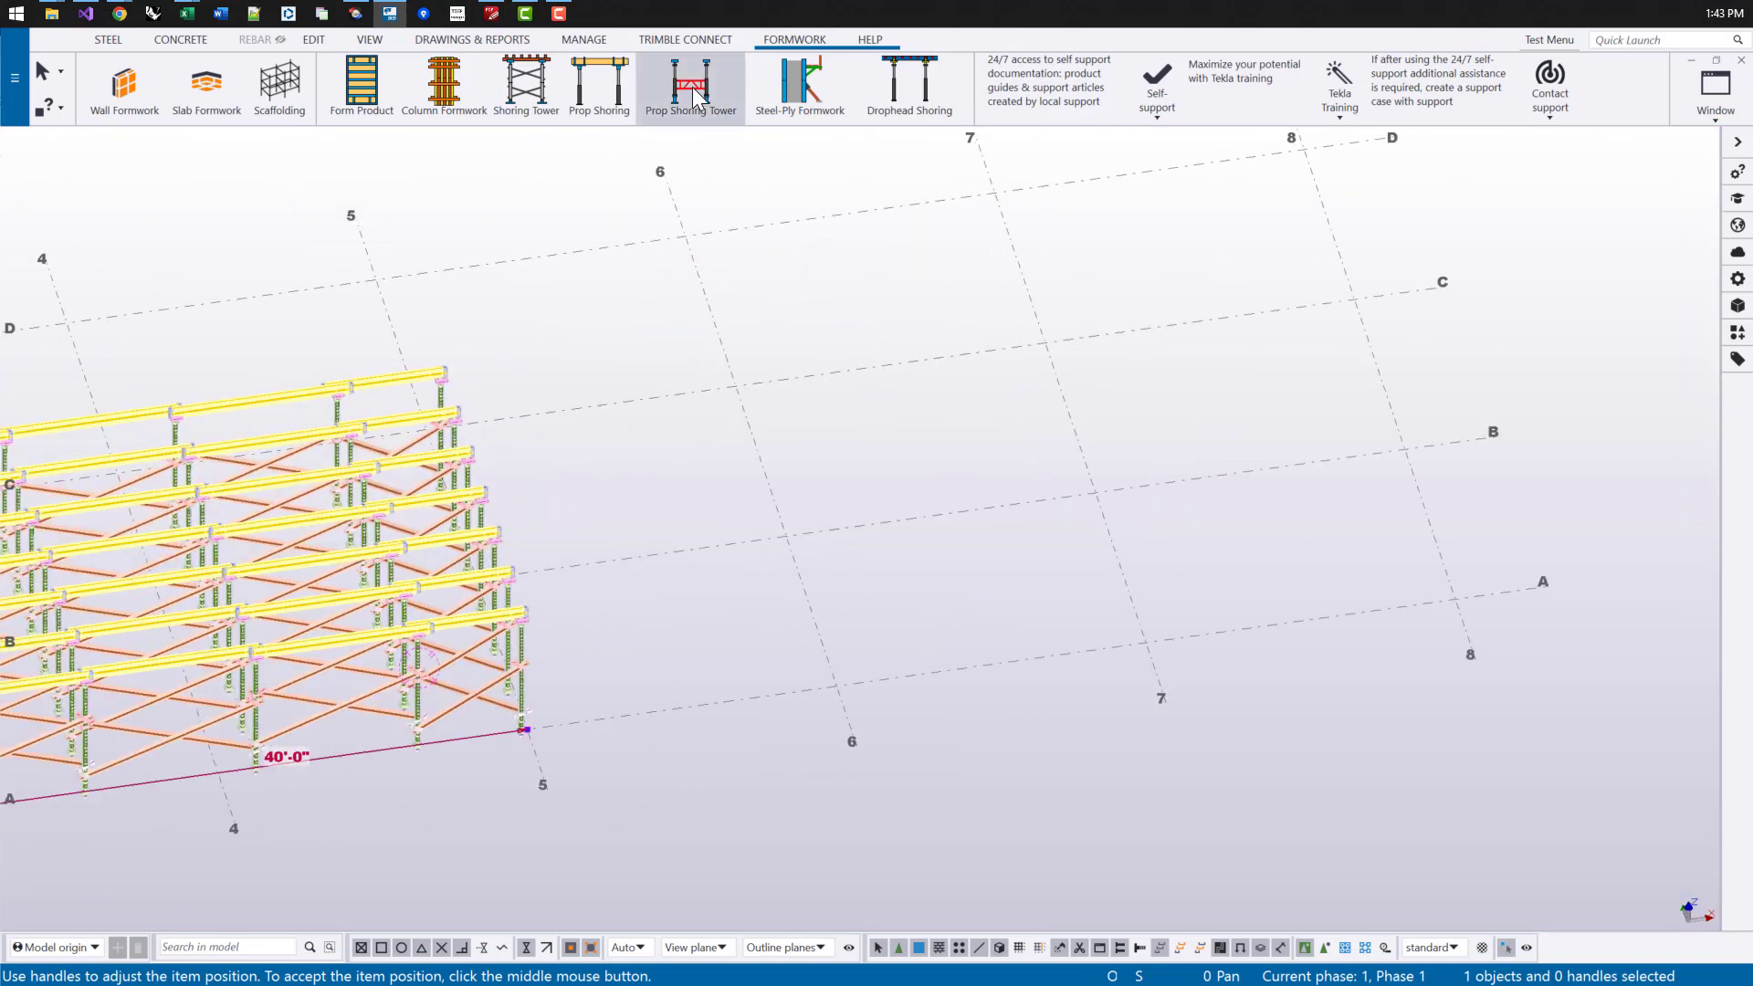
{"action": "left_click", "coordinate": [678, 106]}
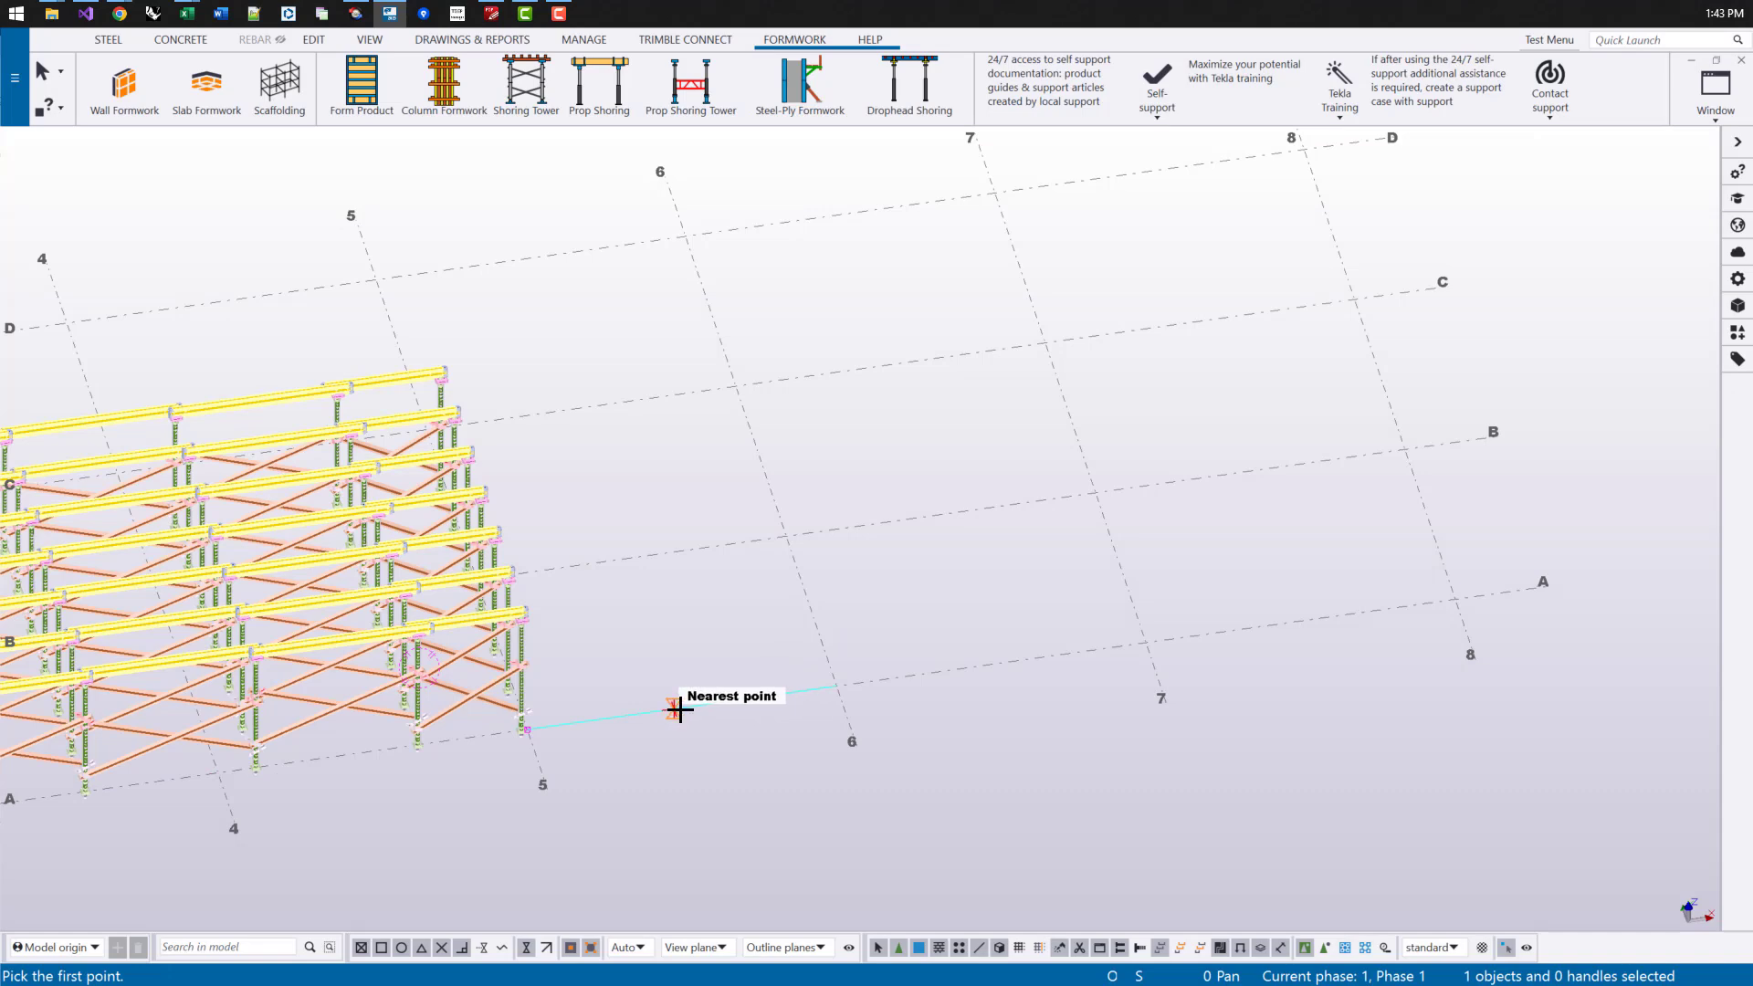
{"action": "left_click", "coordinate": [766, 694]}
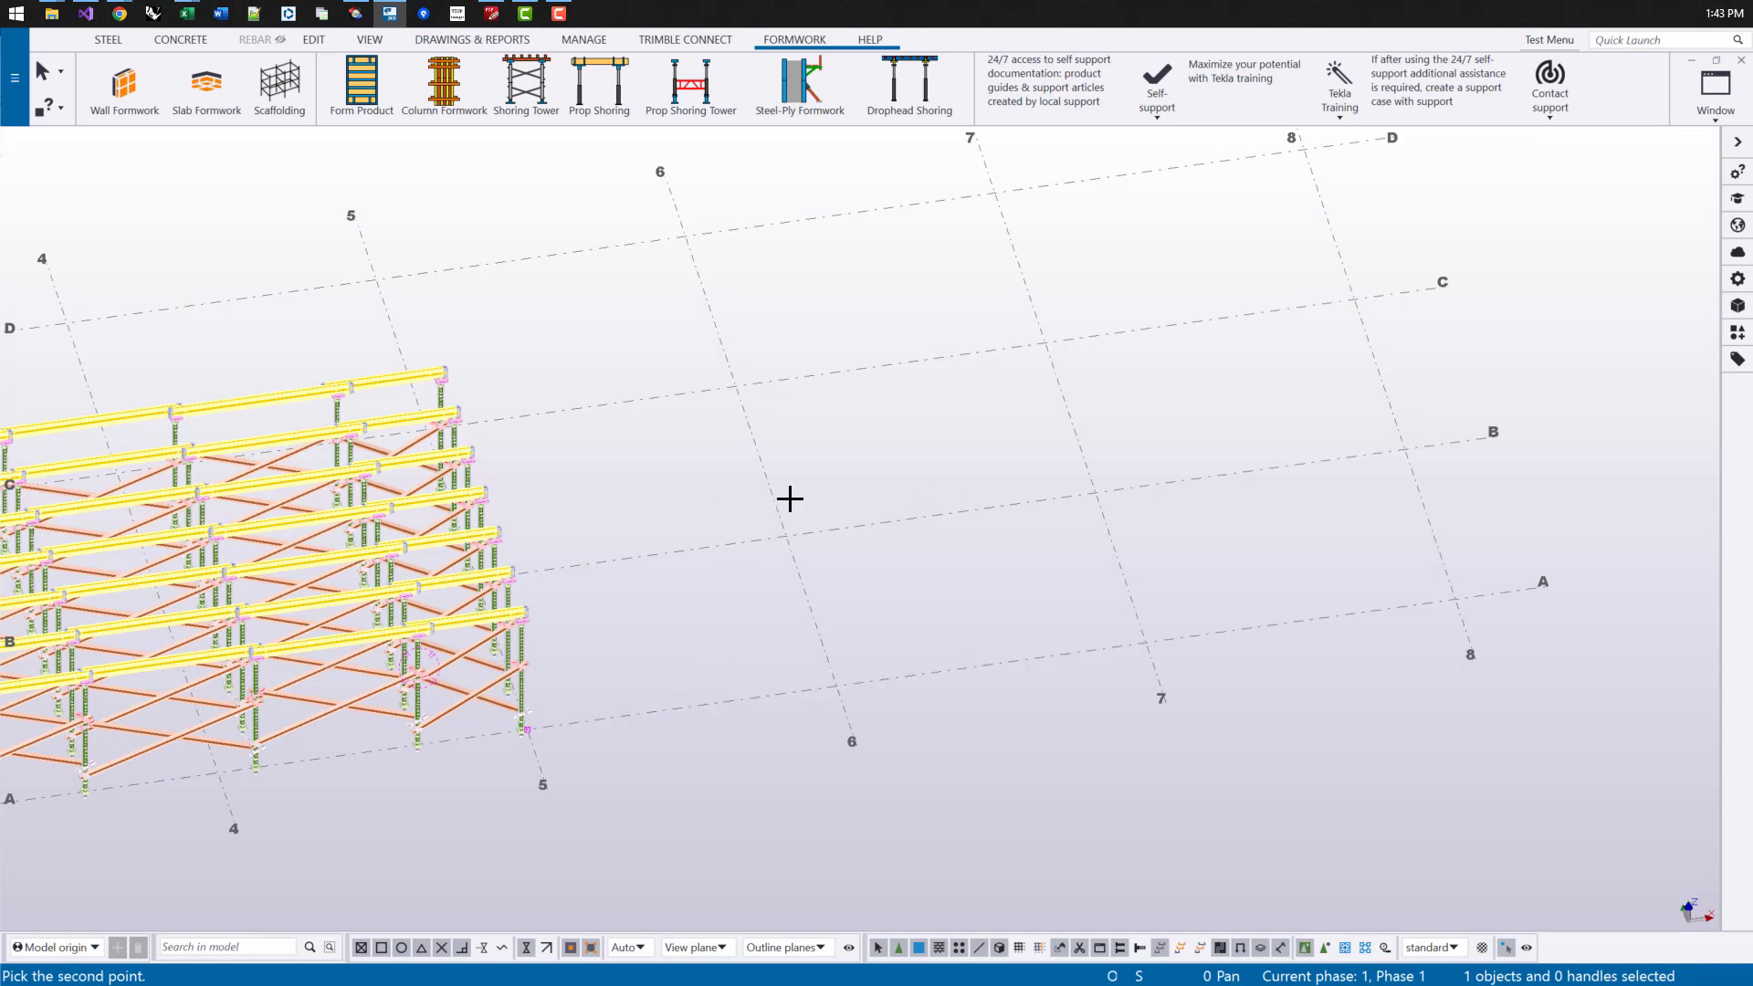
{"action": "left_click", "coordinate": [820, 537]}
{"action": "right_click", "coordinate": [844, 465]}
{"action": "left_click", "coordinate": [900, 477]}
{"action": "scroll", "coordinate": [816, 520], "scroll_direction": "up", "scroll_amount": 5}
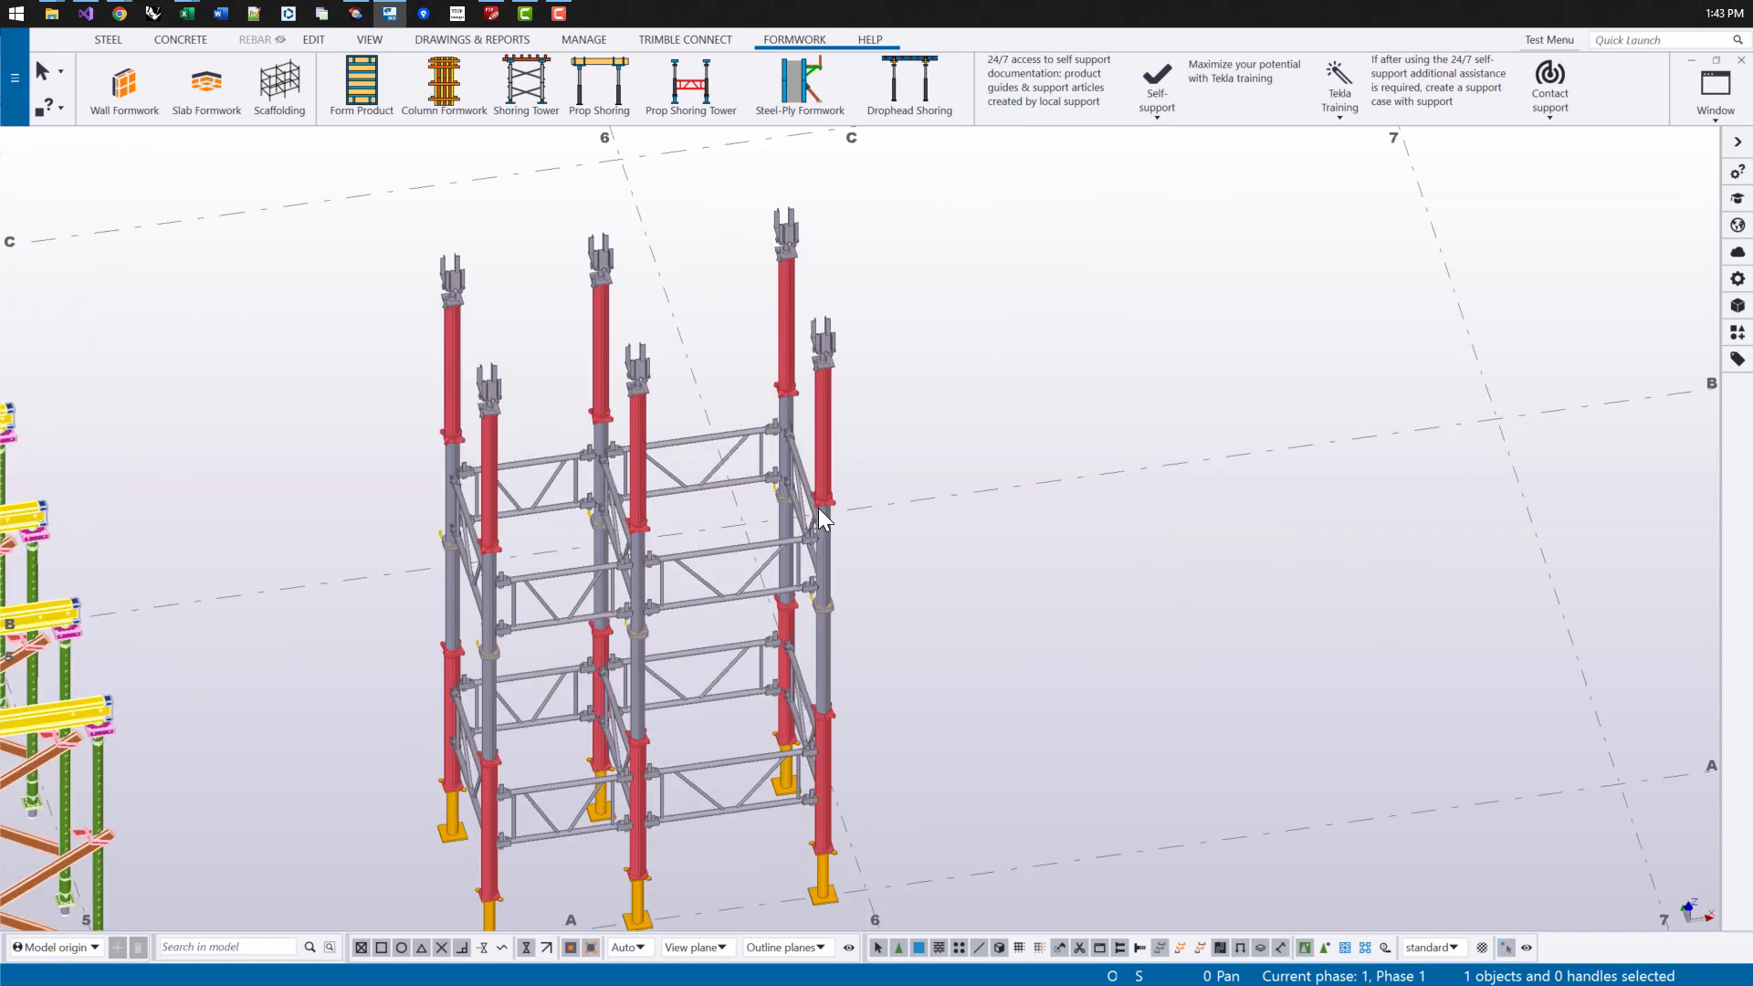
Step: Examine the prop shoring tower's props and frames, and select the lower front frame
{"action": "mouse_move", "coordinate": [821, 508]}
{"action": "middle_mouse_down", "text": "ctrl"}
{"action": "mouse_move", "coordinate": [846, 517]}
{"action": "mouse_move", "coordinate": [891, 488]}
{"action": "middle_mouse_up", "text": "ctrl"}
{"action": "middle_click_drag", "start_coordinate": [782, 580], "coordinate": [677, 463]}
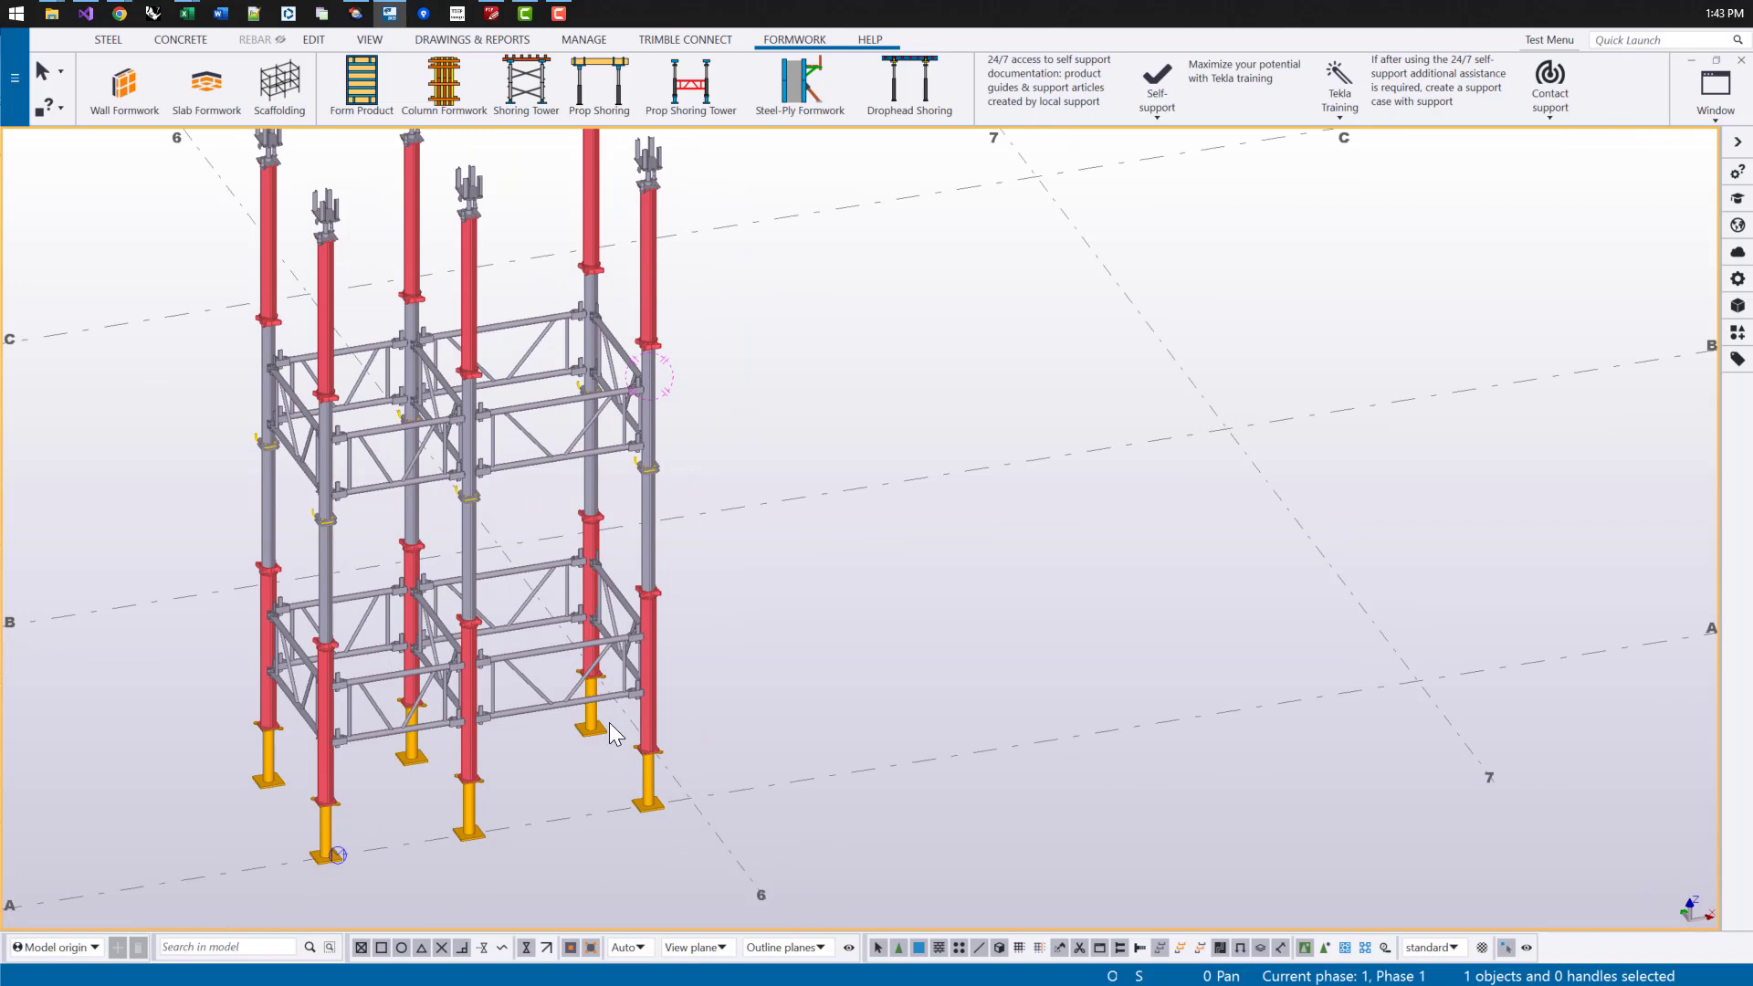
{"action": "scroll", "coordinate": [422, 701], "scroll_direction": "up", "scroll_amount": 5}
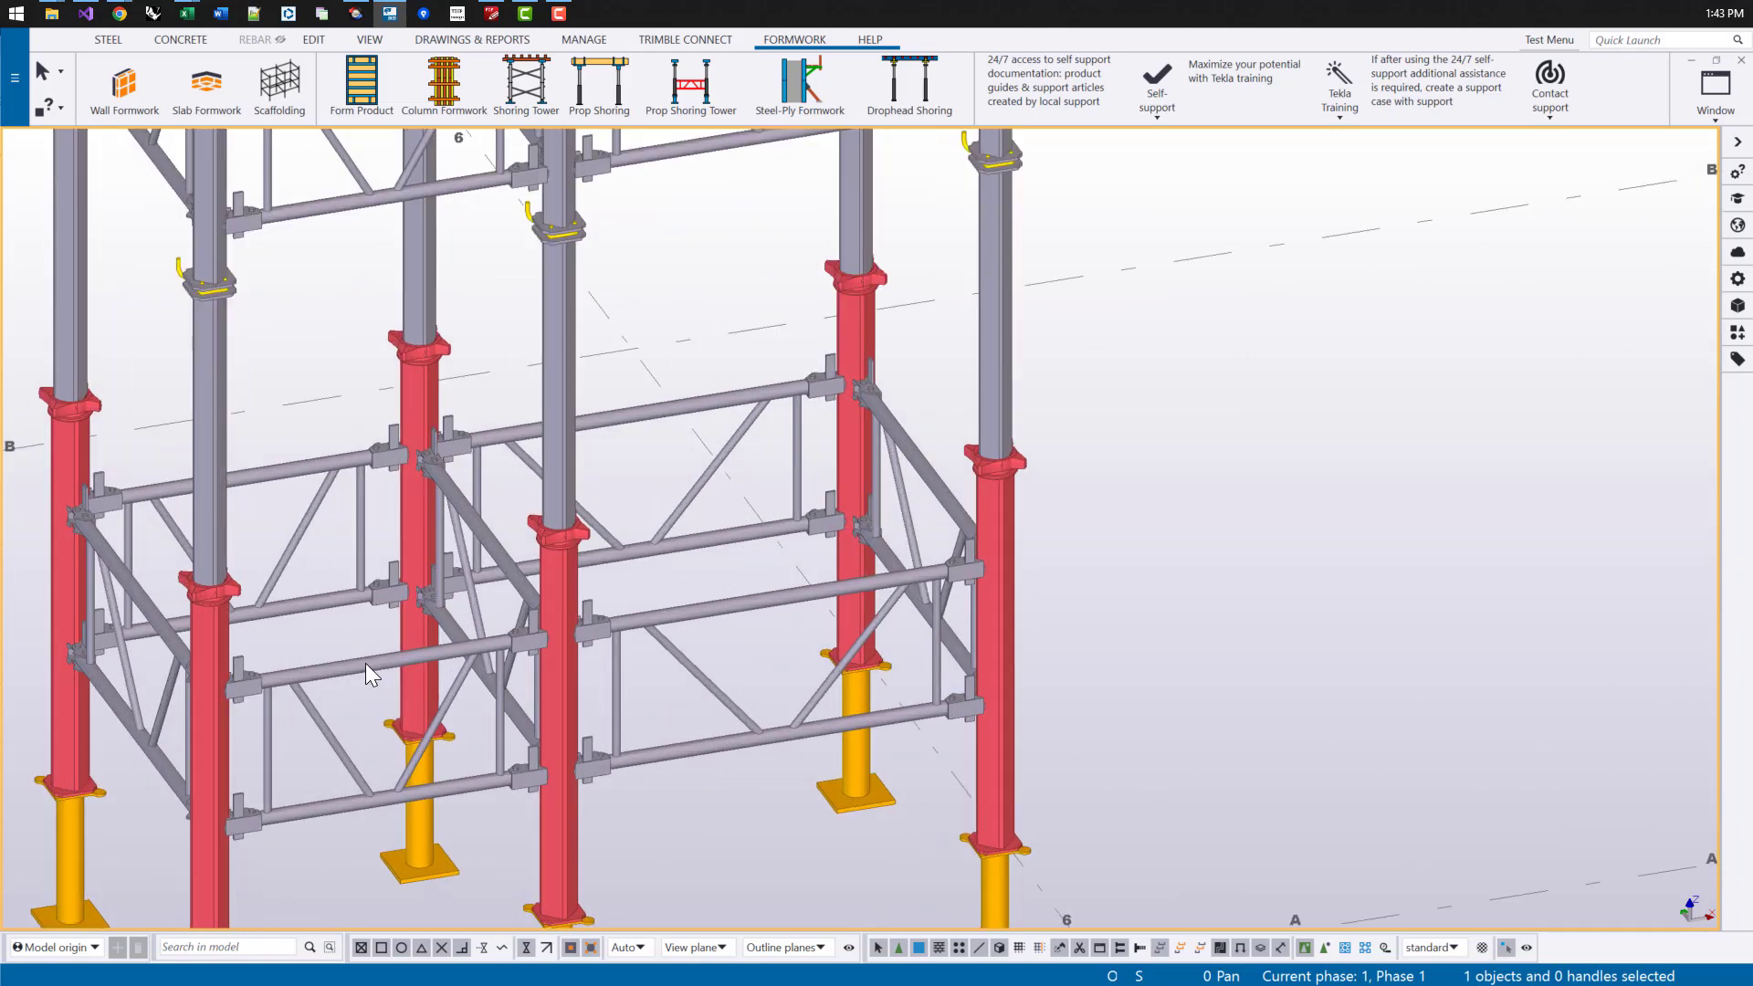
{"action": "left_click", "coordinate": [357, 667]}
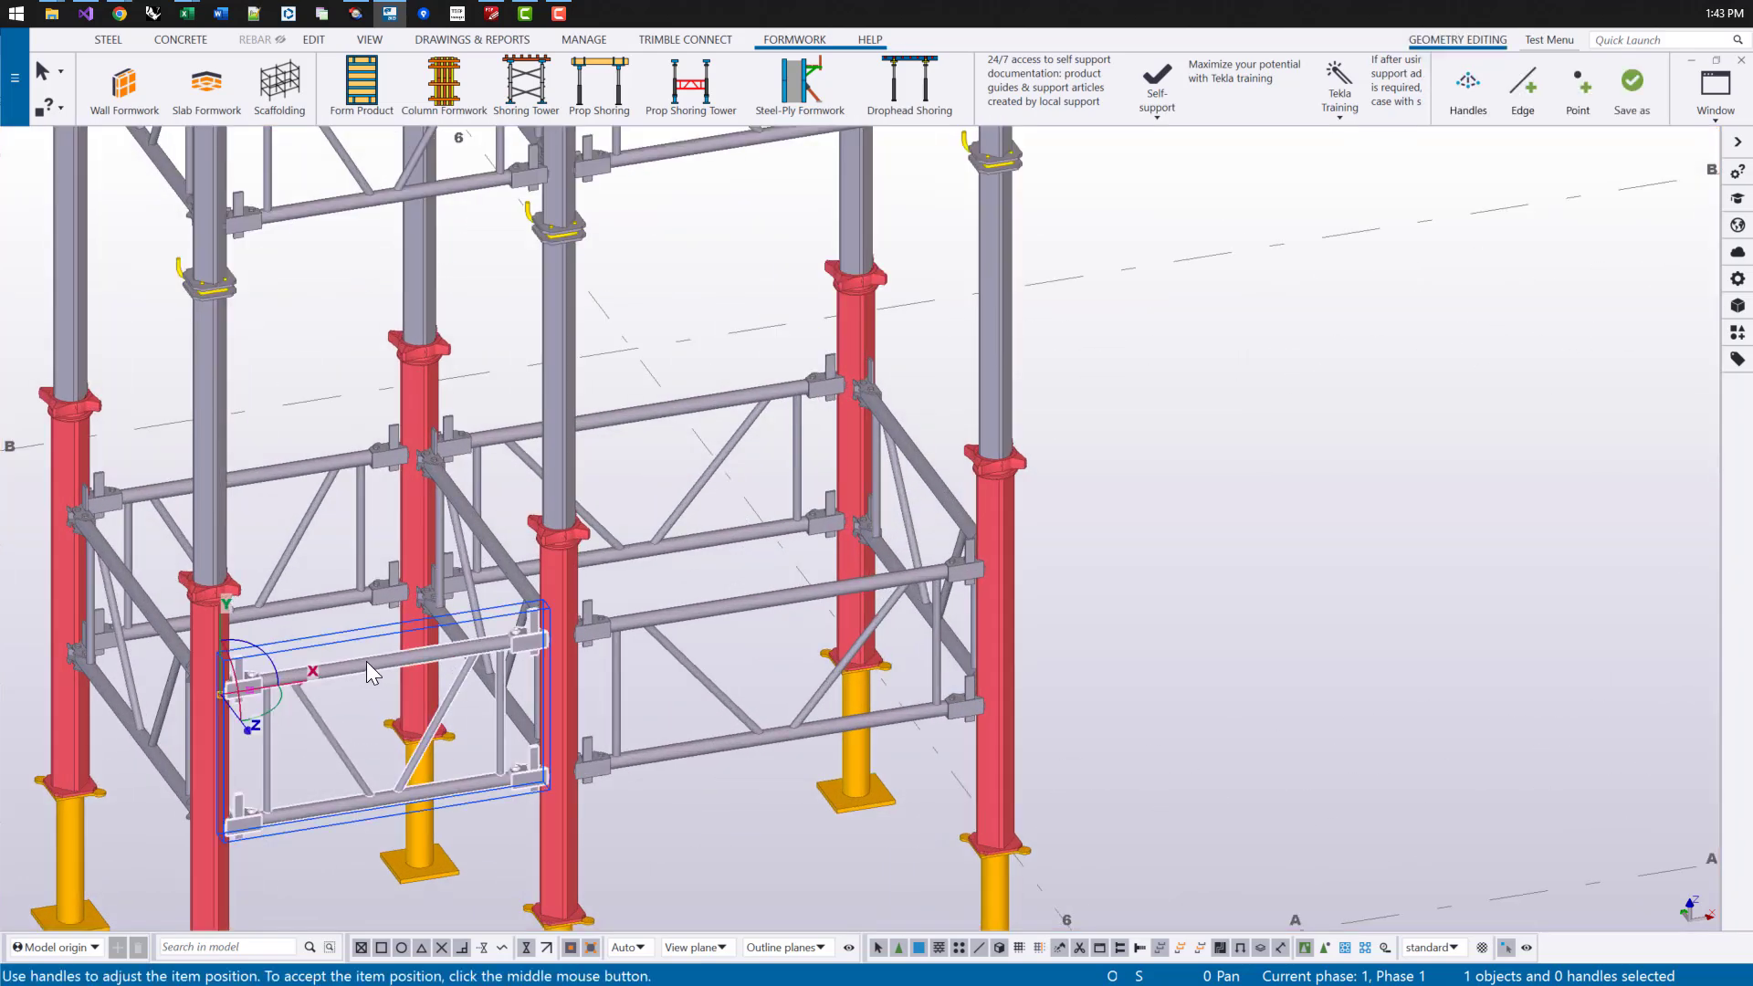
Step: Set the prop shoring tower's frame spacing to 2*7'-7", modify the tower and close its settings
{"action": "scroll", "coordinate": [365, 661], "scroll_direction": "down", "scroll_amount": 5}
{"action": "scroll", "coordinate": [396, 637], "scroll_direction": "up", "scroll_amount": 5}
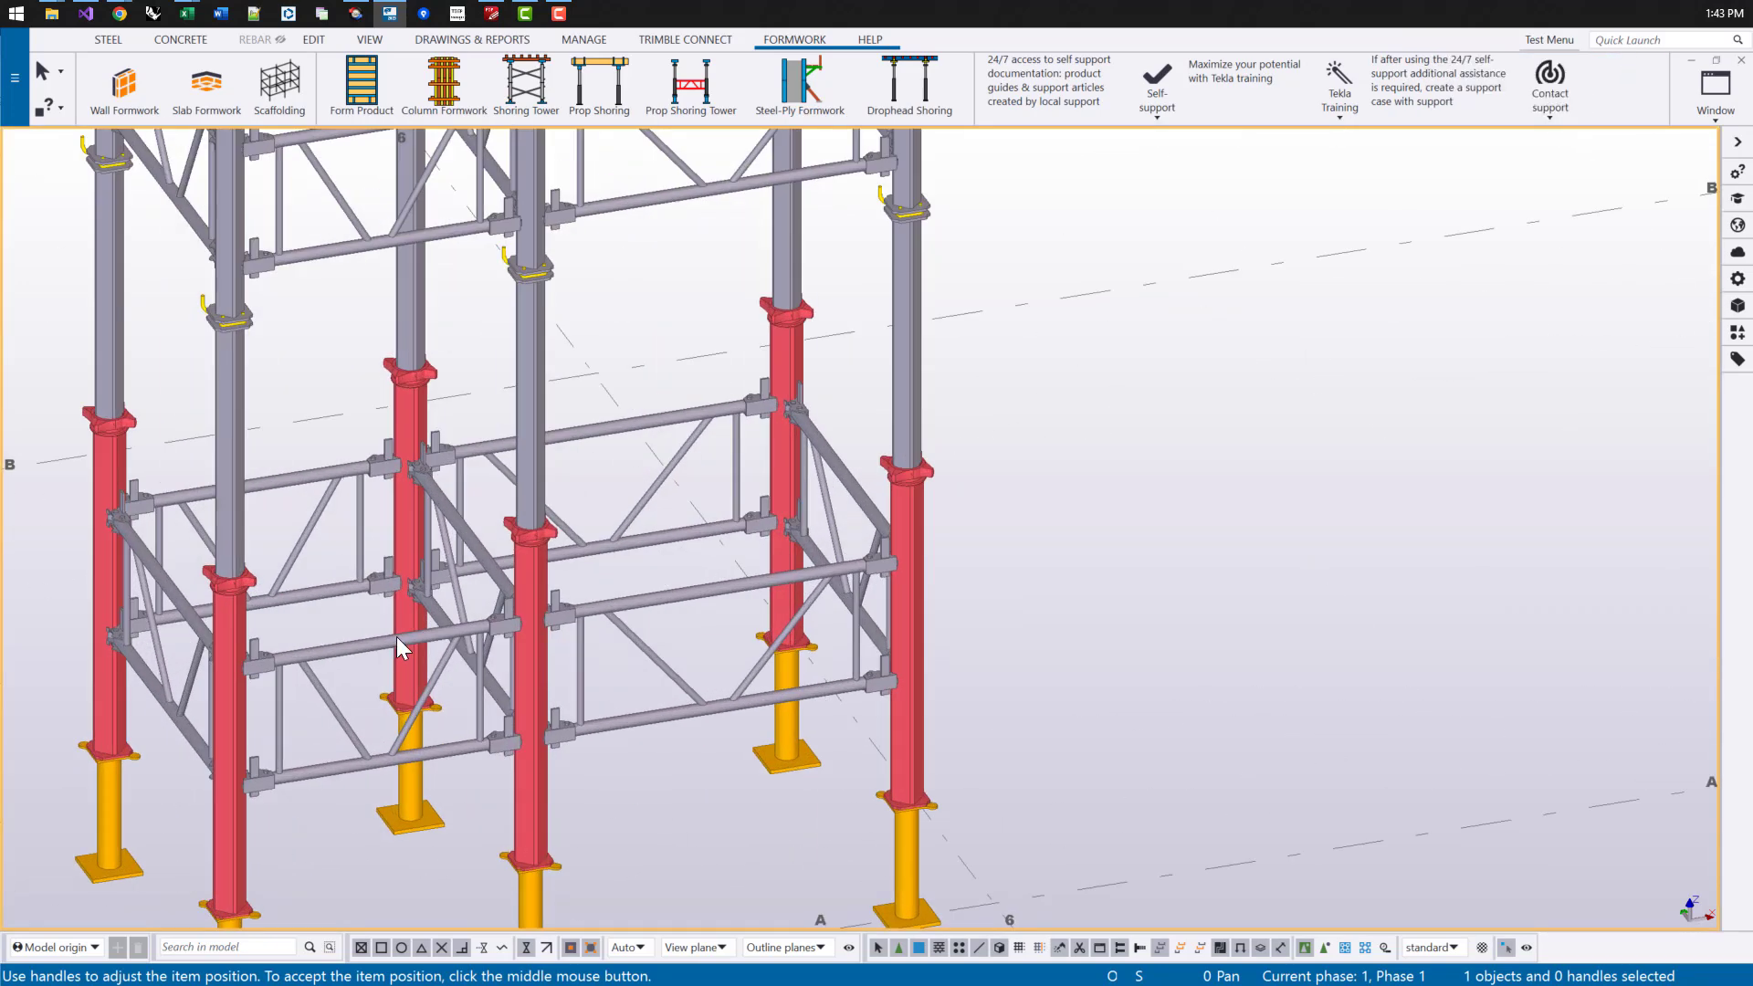
{"action": "scroll", "coordinate": [389, 639], "scroll_direction": "down", "scroll_amount": 5}
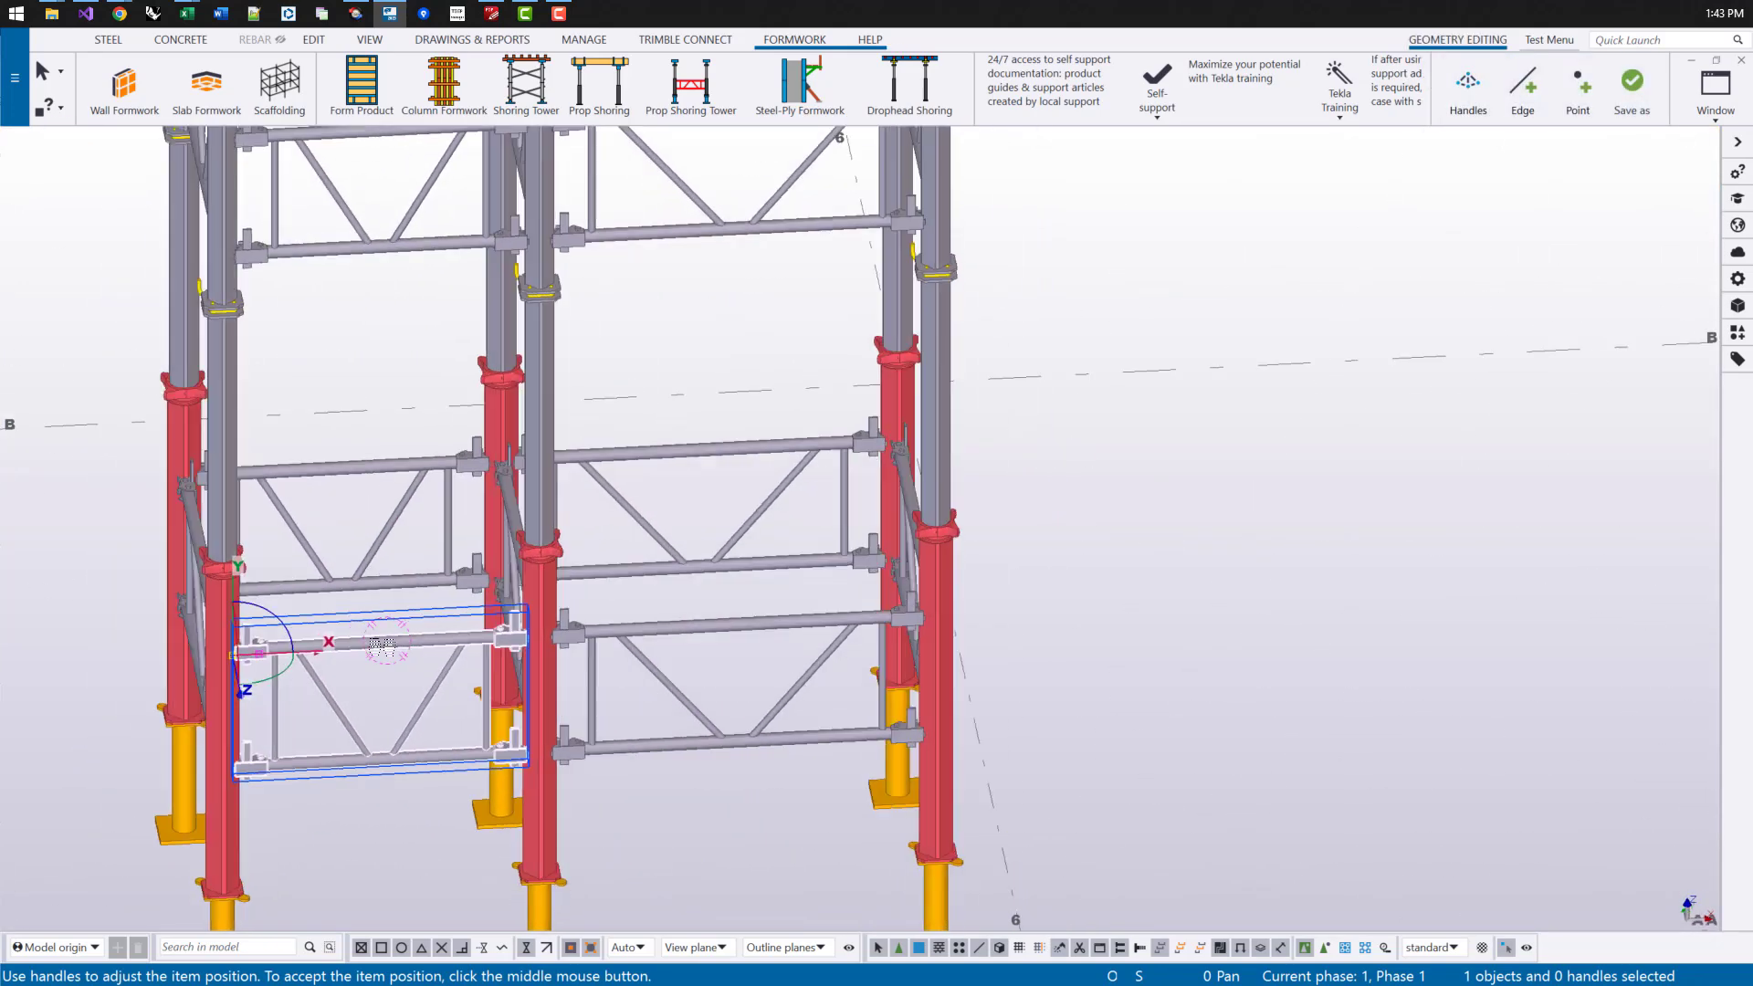
{"action": "left_click", "coordinate": [725, 534]}
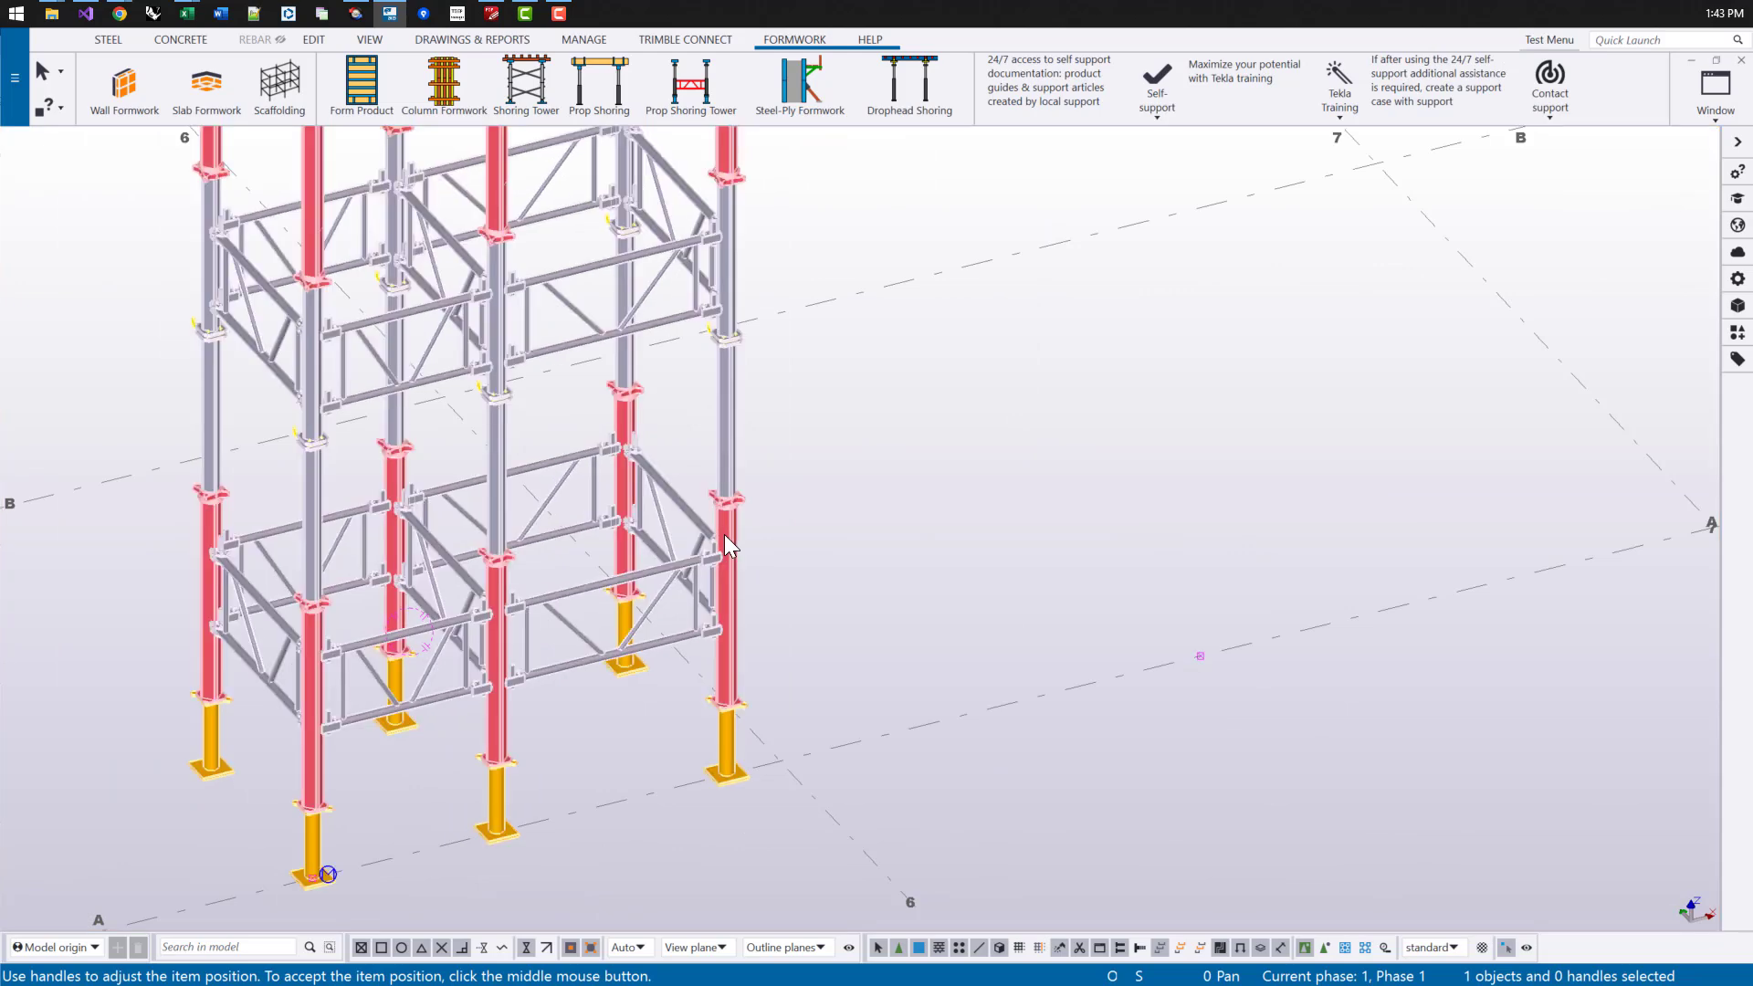
{"action": "left_click_drag", "start_coordinate": [574, 279], "coordinate": [1163, 145]}
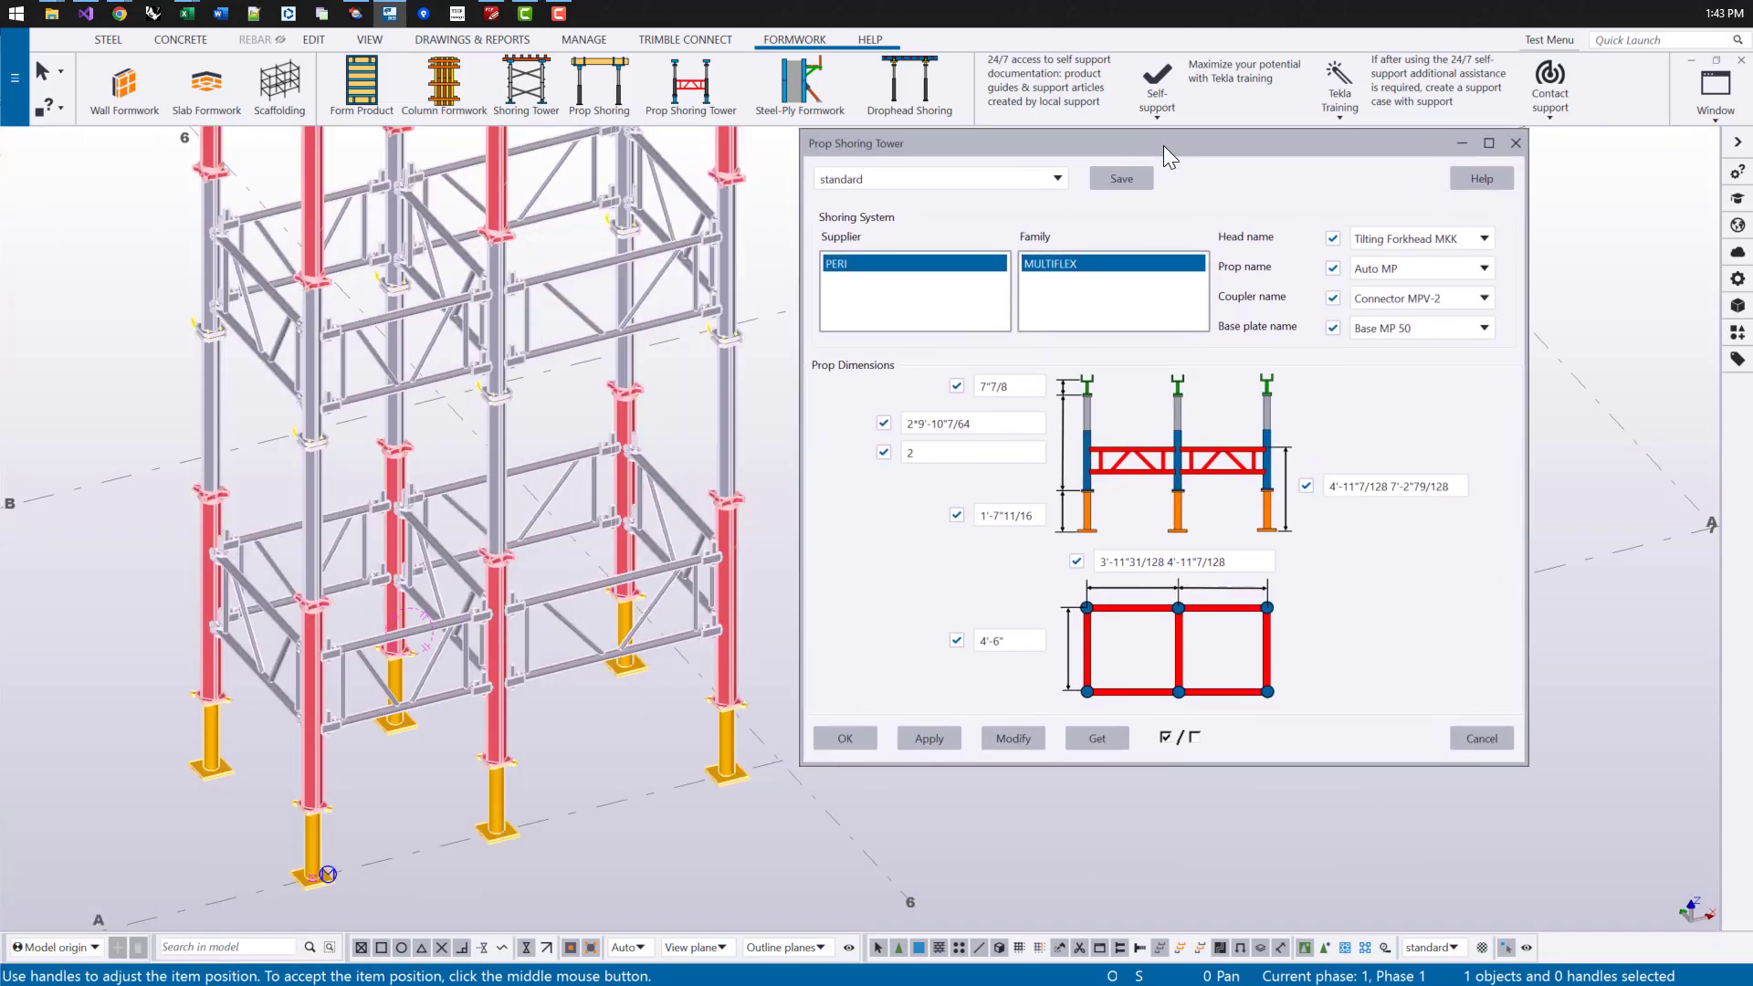
{"action": "scroll", "coordinate": [725, 515], "scroll_direction": "down", "scroll_amount": 2}
{"action": "middle_click_drag", "start_coordinate": [727, 517], "coordinate": [601, 500]}
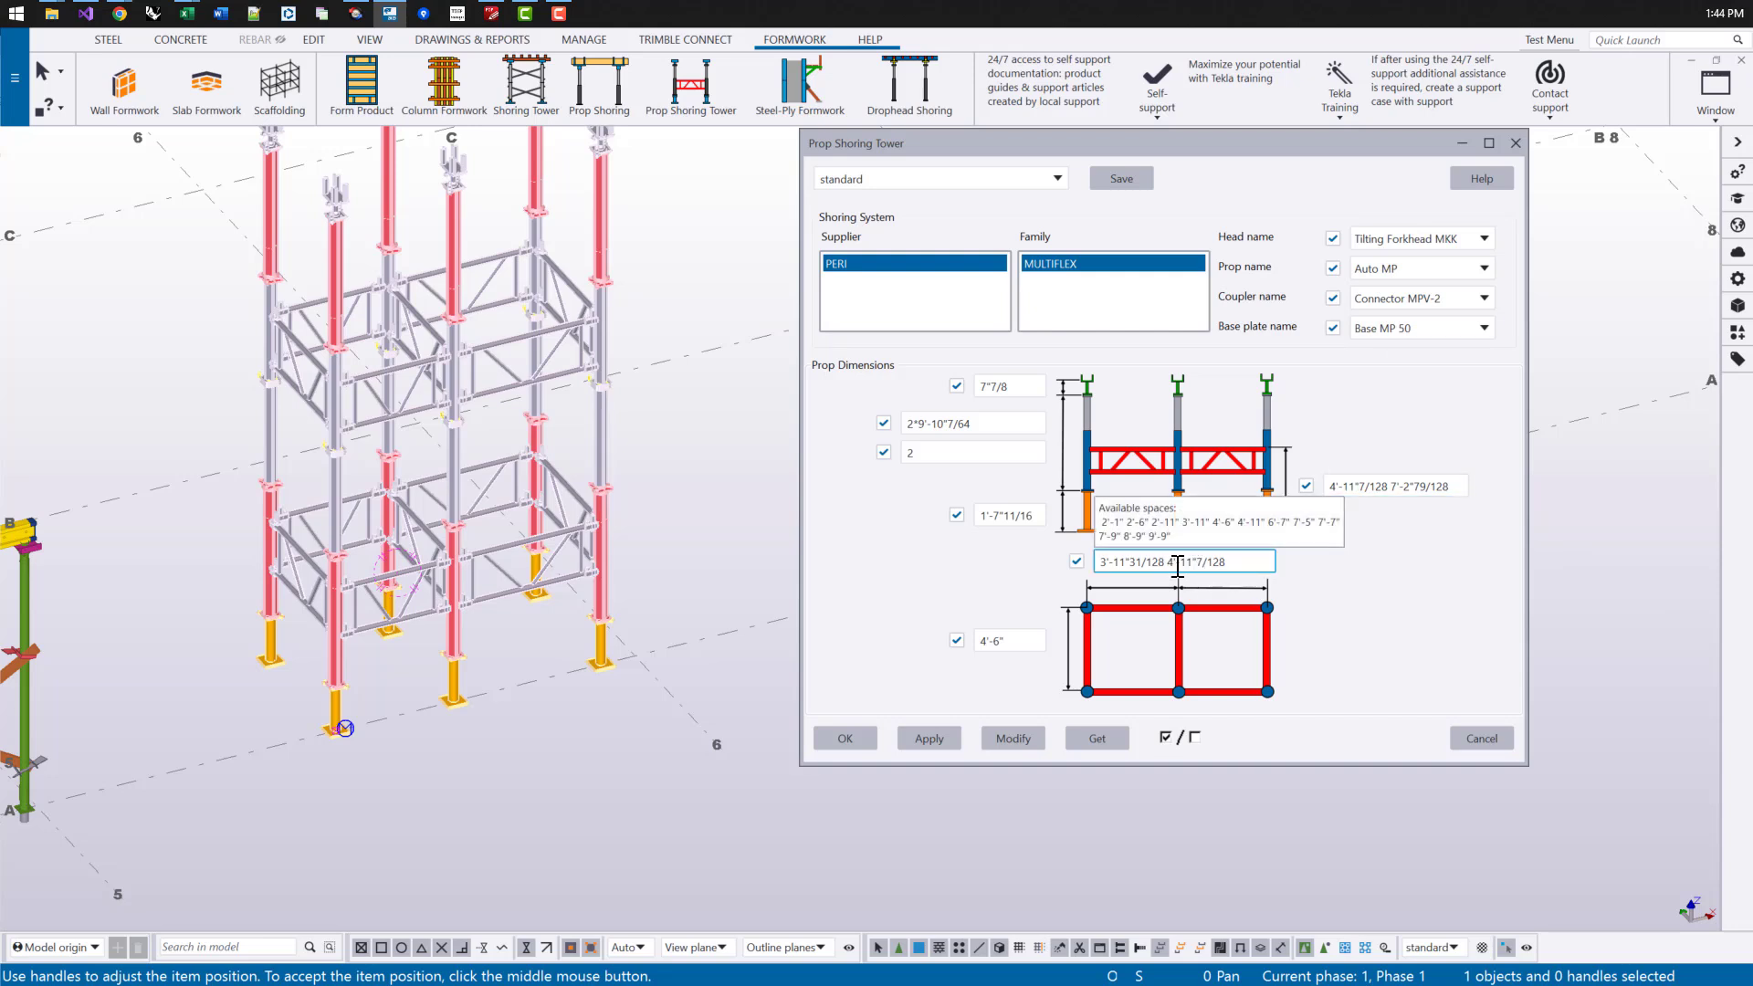
{"action": "triple_click", "coordinate": [1241, 563]}
{"action": "type", "text": "2"}
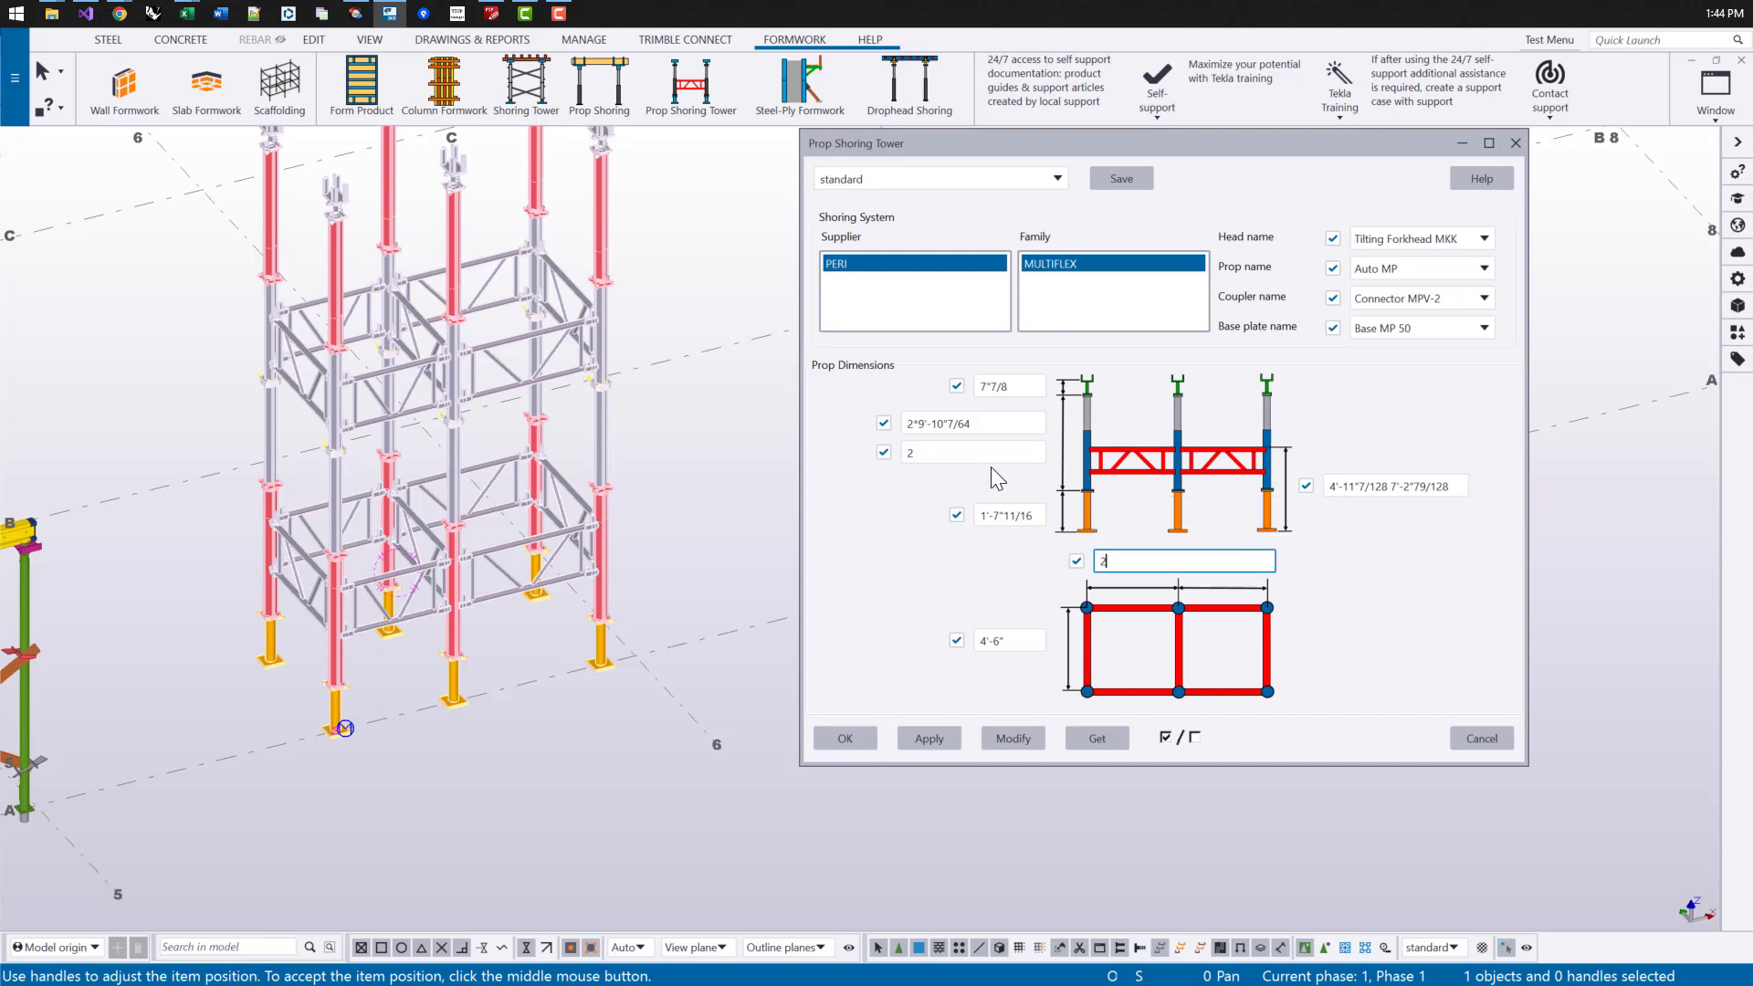
{"action": "type", "text": "*7'-7"}
{"action": "left_click", "coordinate": [1011, 737]}
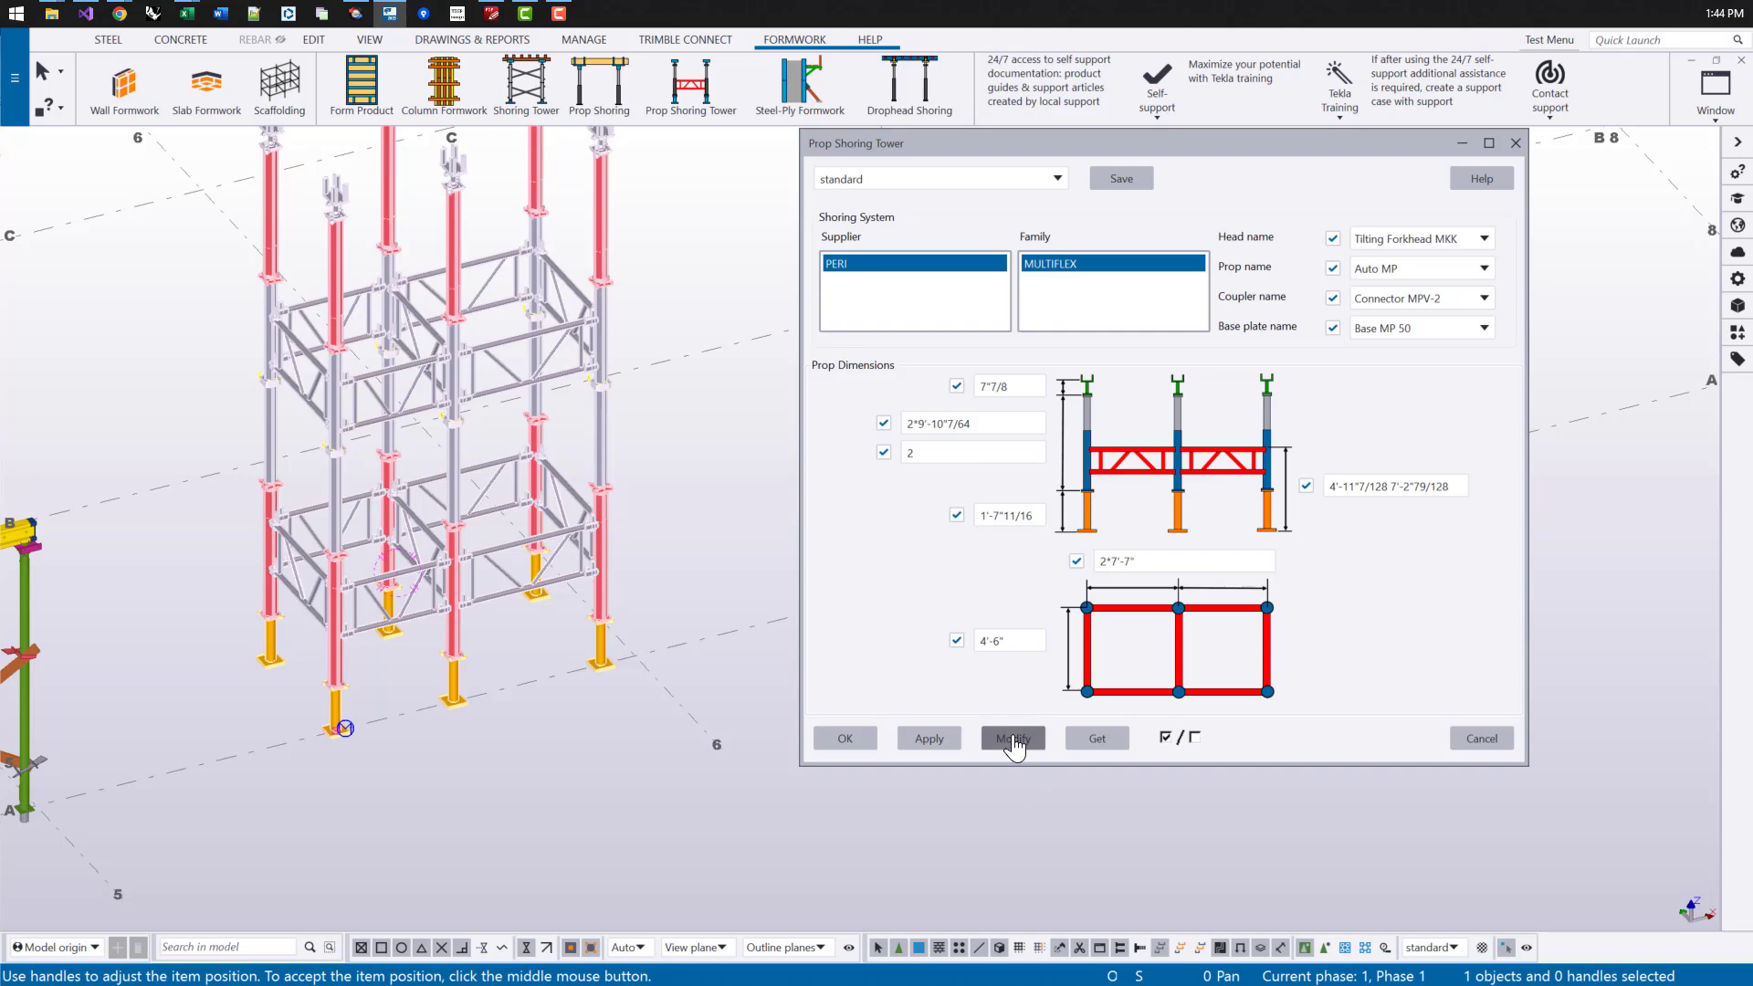
{"action": "middle_click_drag", "start_coordinate": [567, 534], "coordinate": [499, 520], "text": "ctrl"}
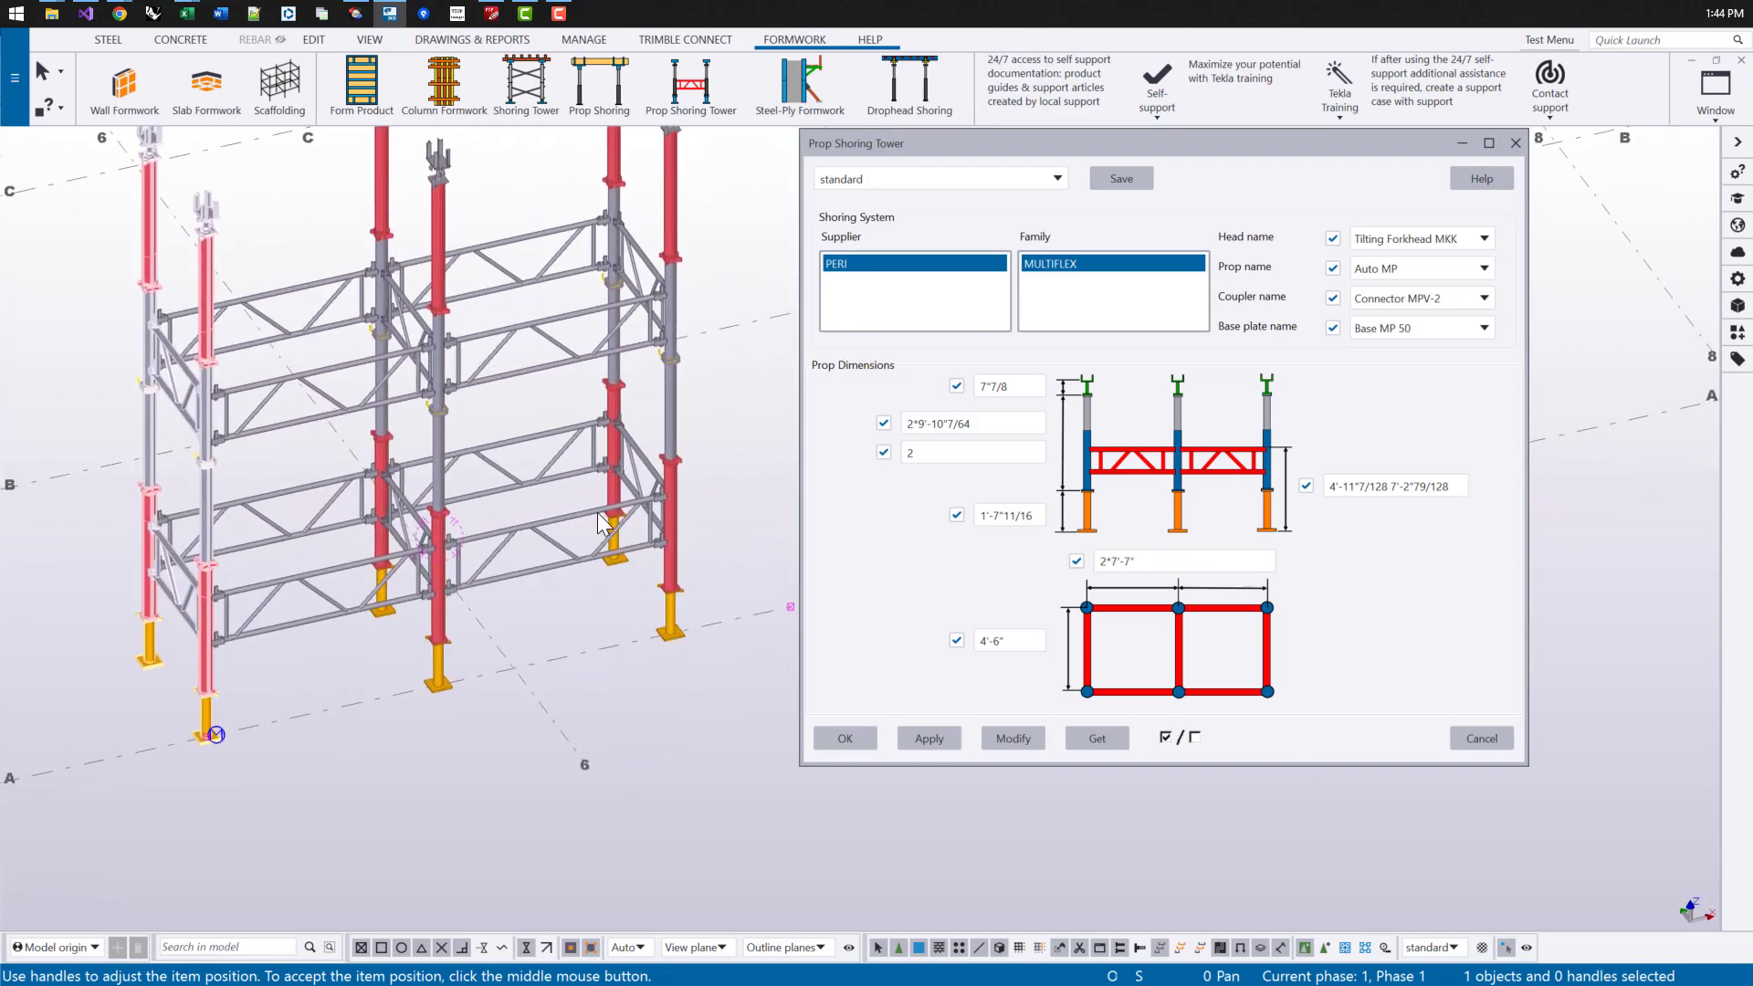
{"action": "scroll", "coordinate": [600, 523], "scroll_direction": "down", "scroll_amount": 2}
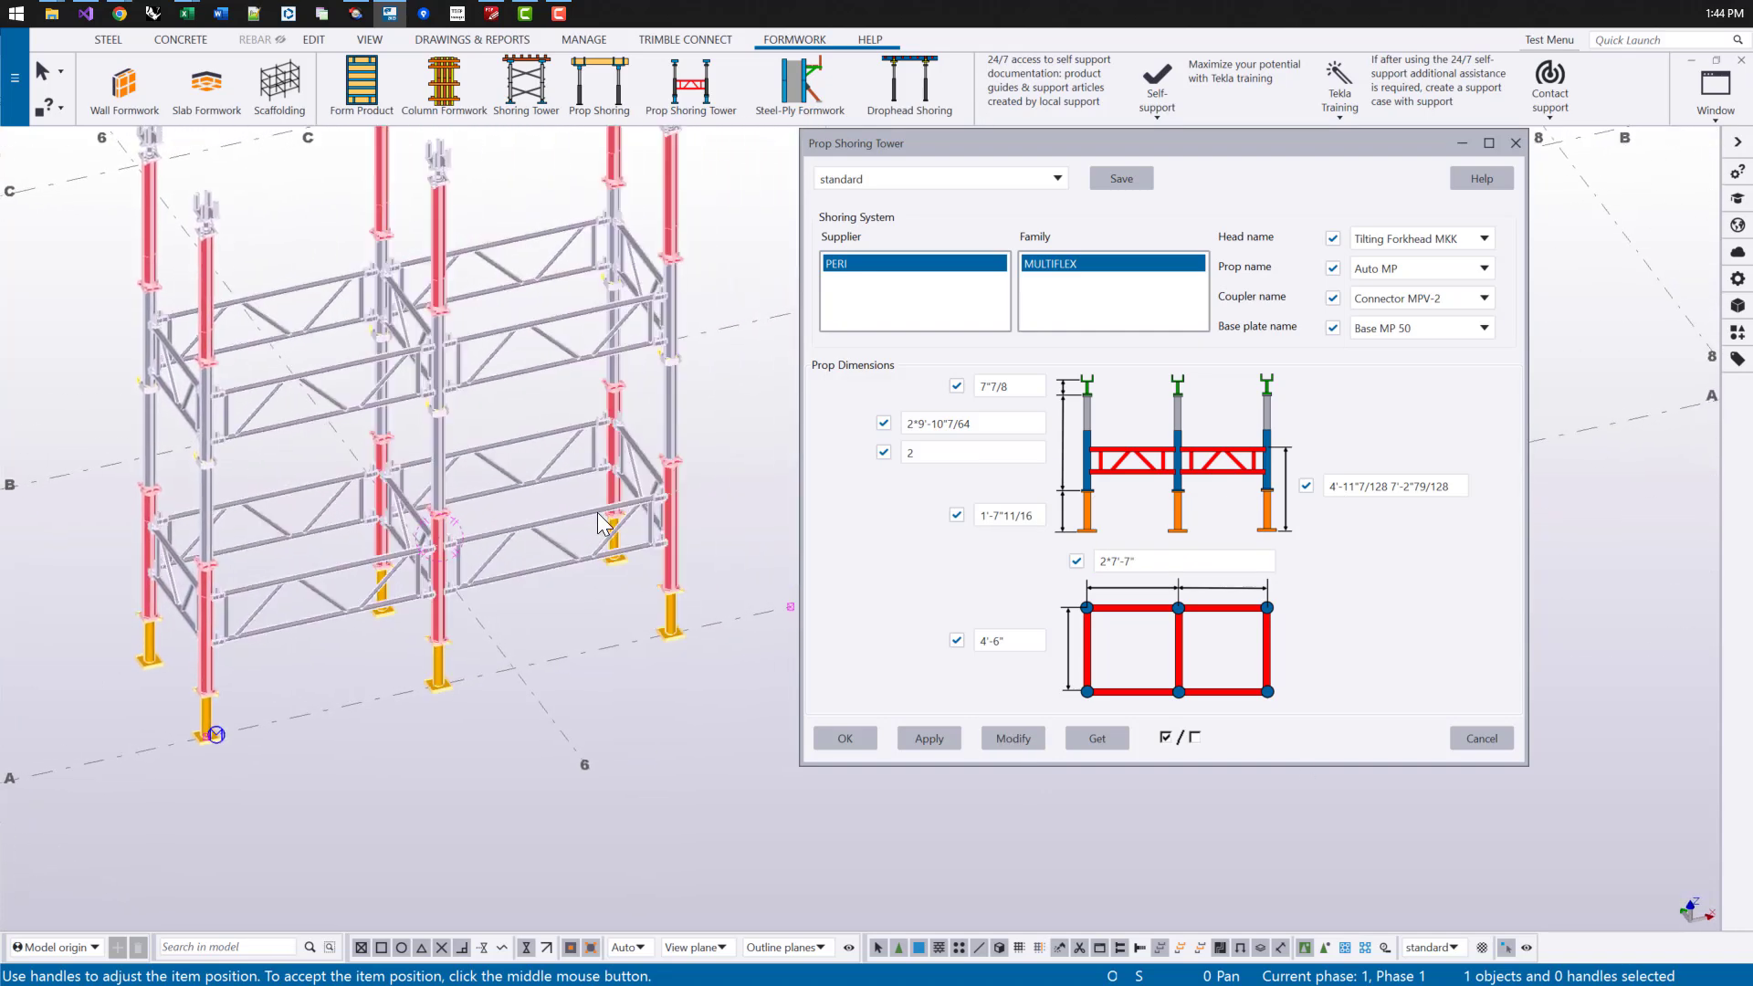
{"action": "left_click", "coordinate": [1481, 738]}
Step: Place a Drophead Shoring starting at the intersection of grids A and 7, directed along grid line A to its end past grid 8
{"action": "scroll", "coordinate": [480, 540], "scroll_direction": "down", "scroll_amount": 2}
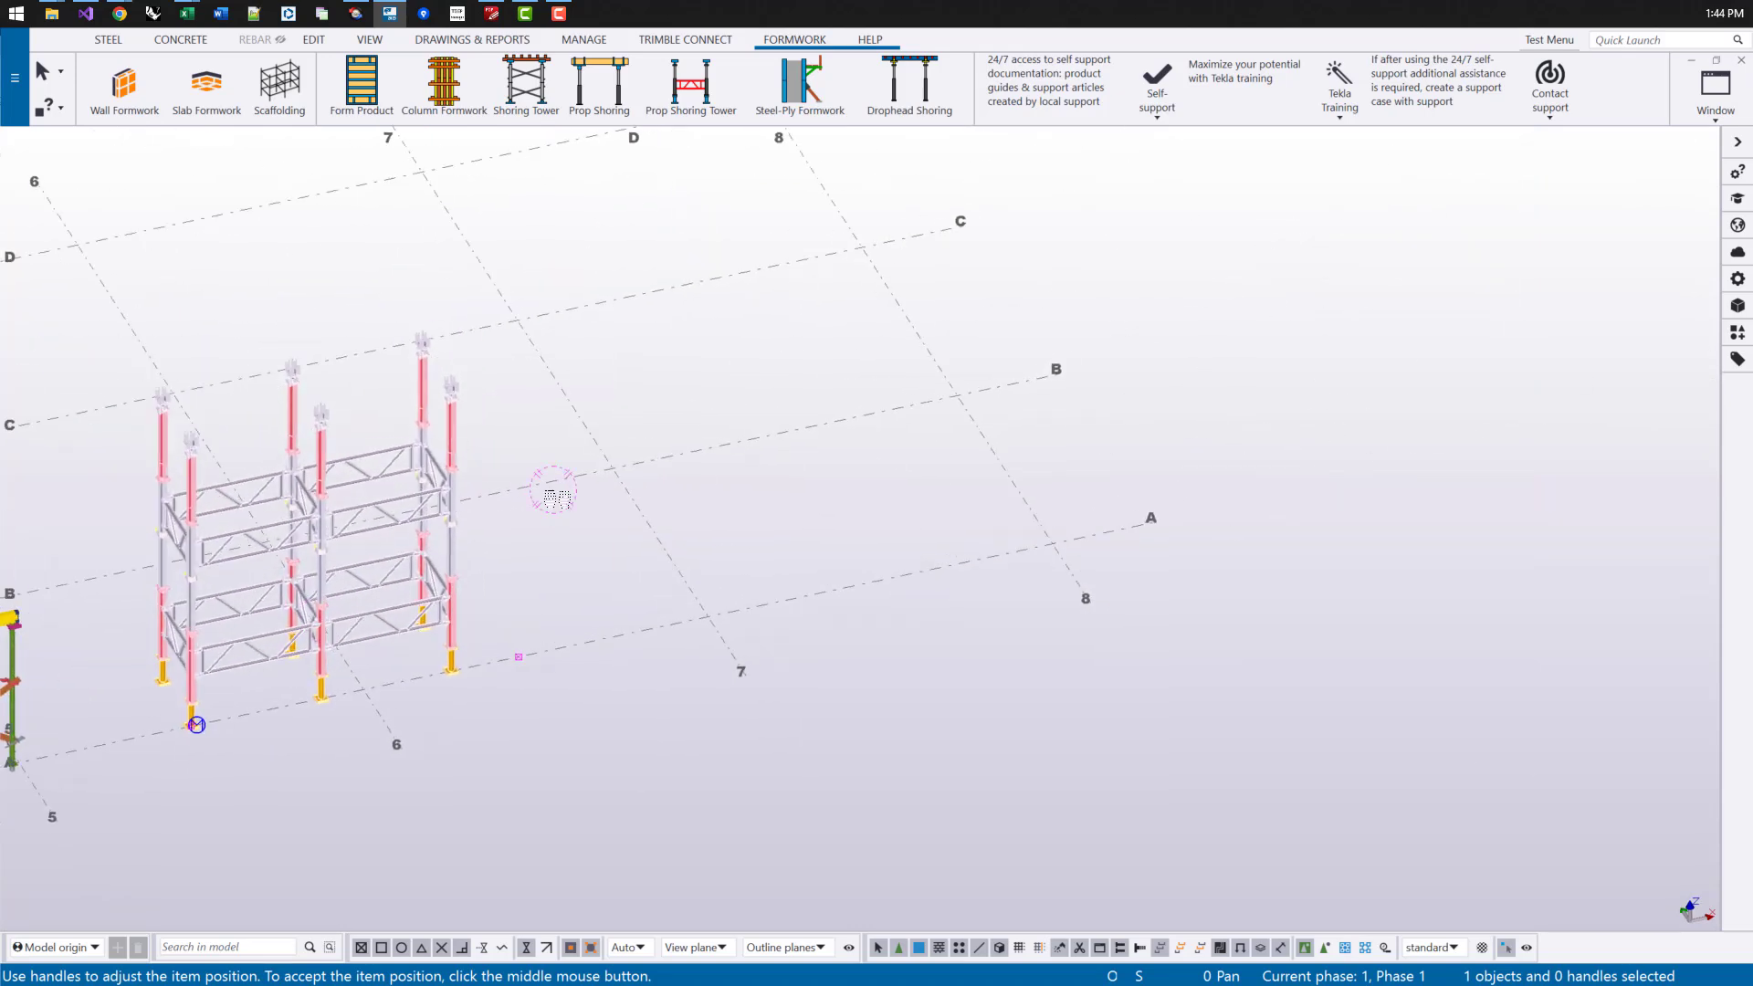
{"action": "scroll", "coordinate": [556, 489], "scroll_direction": "up", "scroll_amount": 3}
{"action": "left_click", "coordinate": [909, 92]}
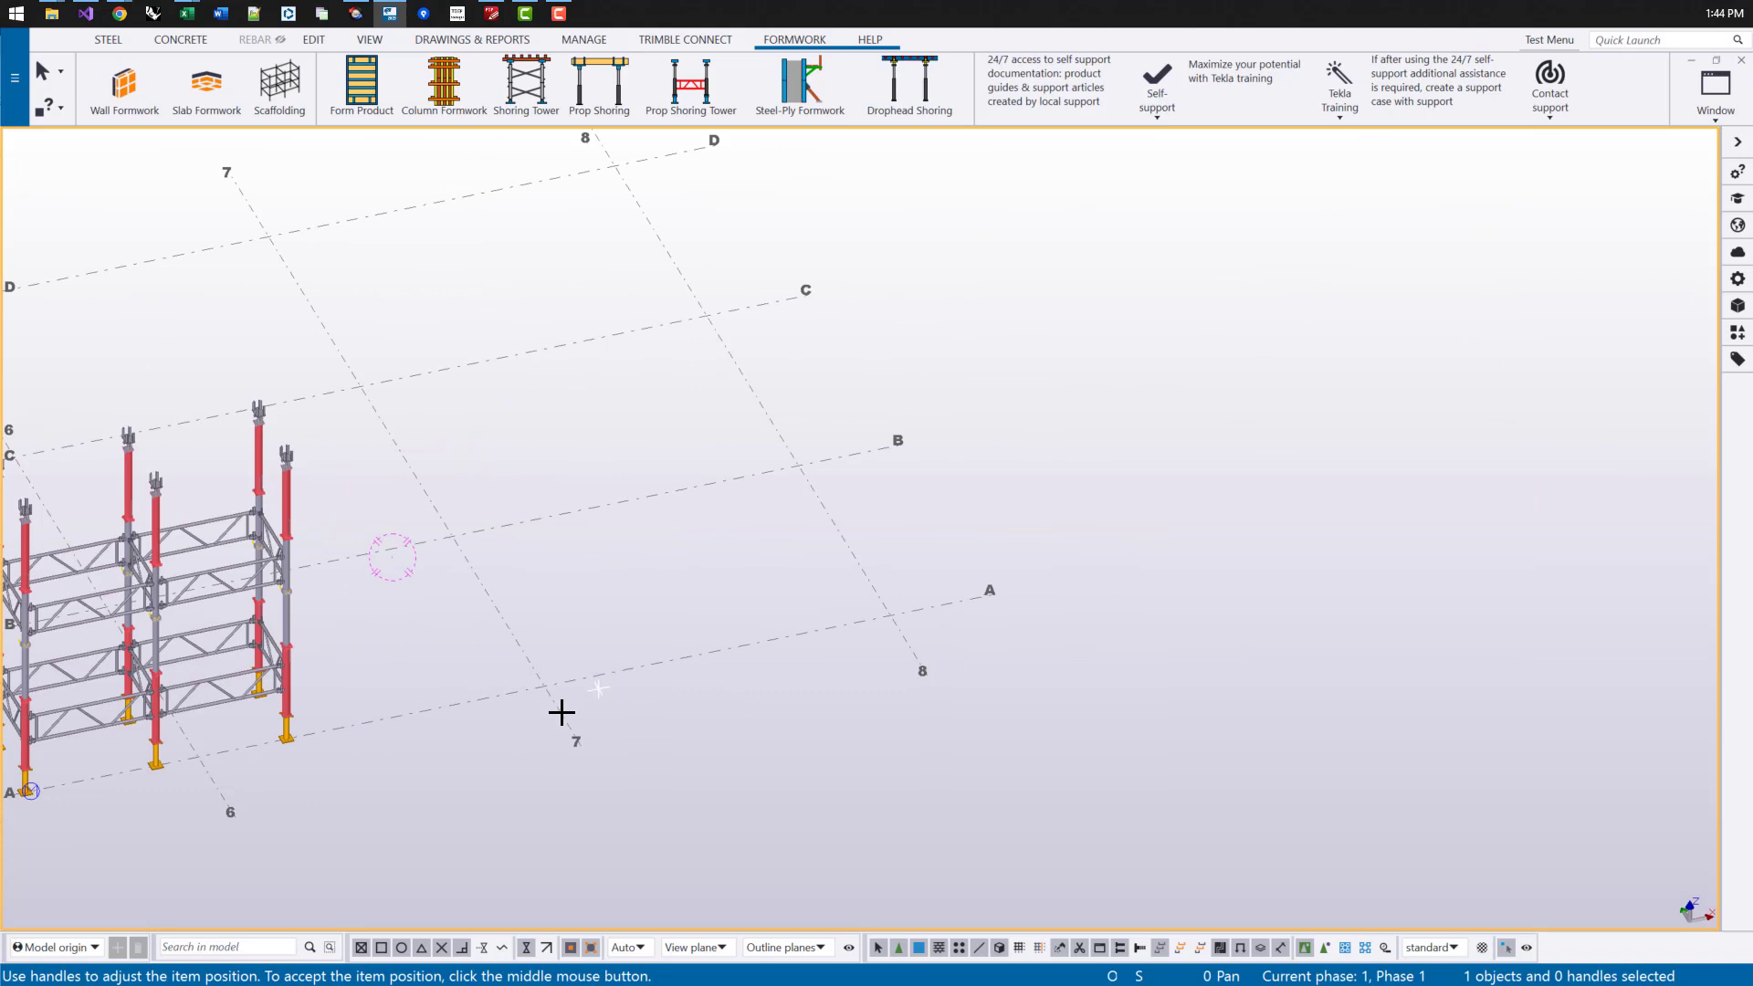
{"action": "left_click", "coordinate": [544, 688]}
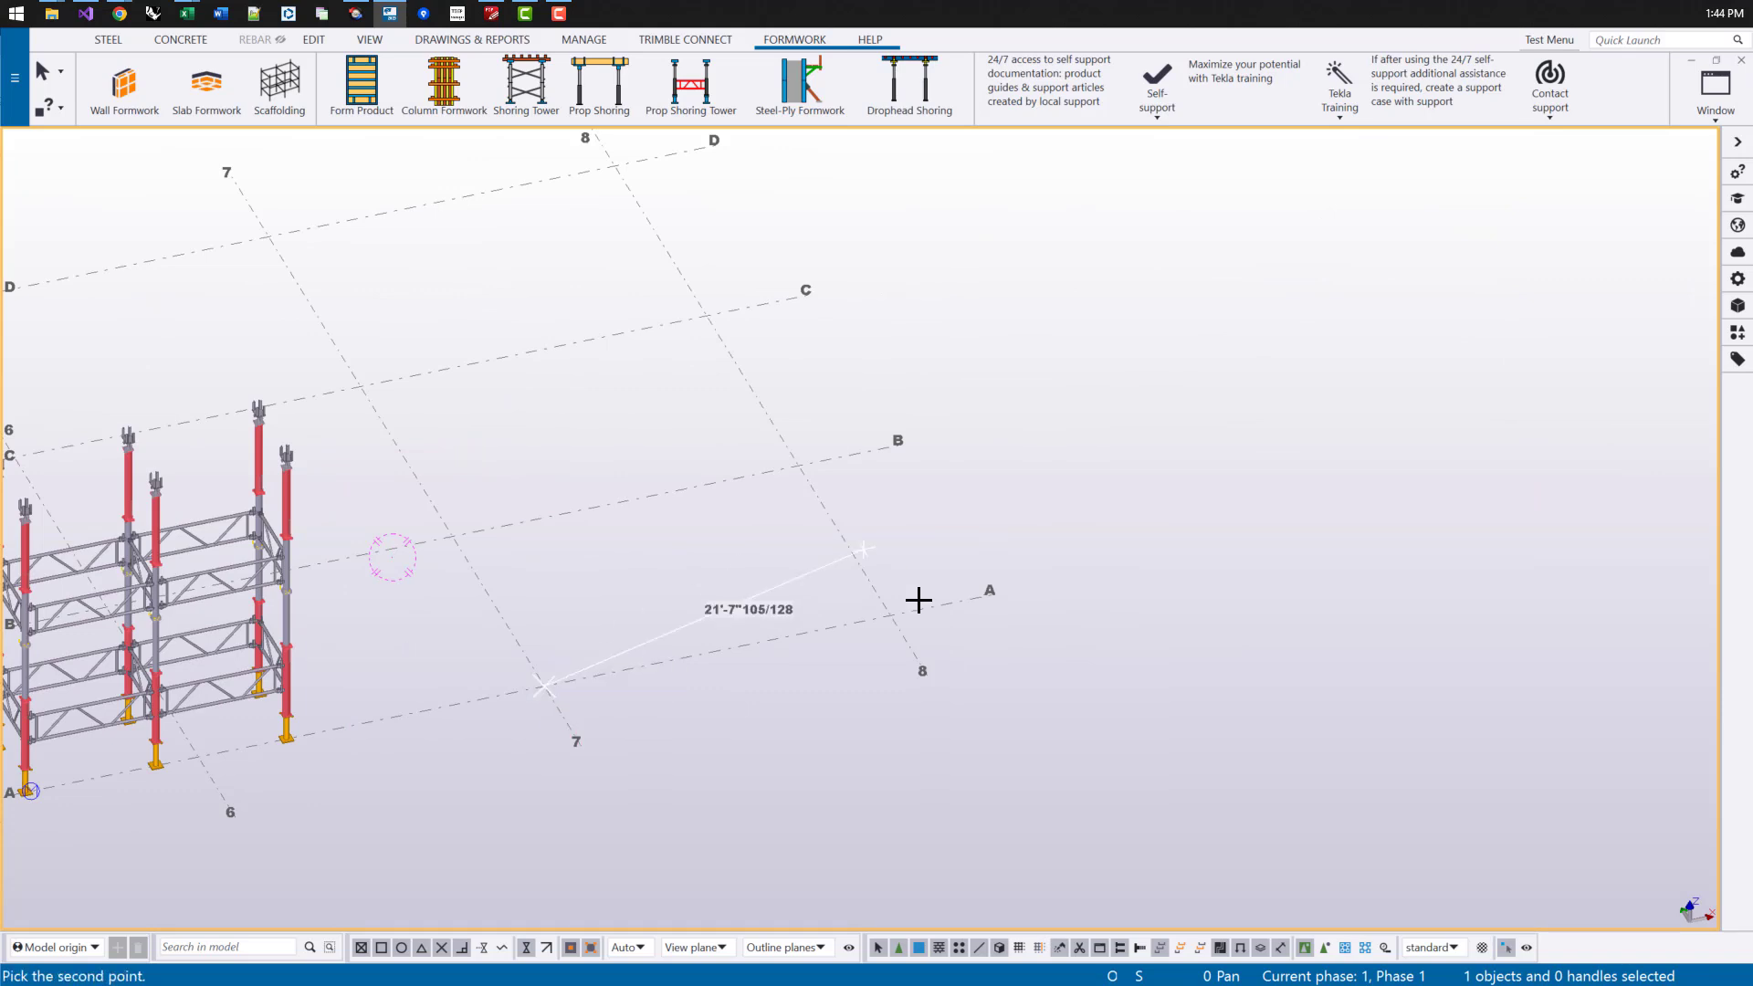
{"action": "left_click", "coordinate": [975, 599]}
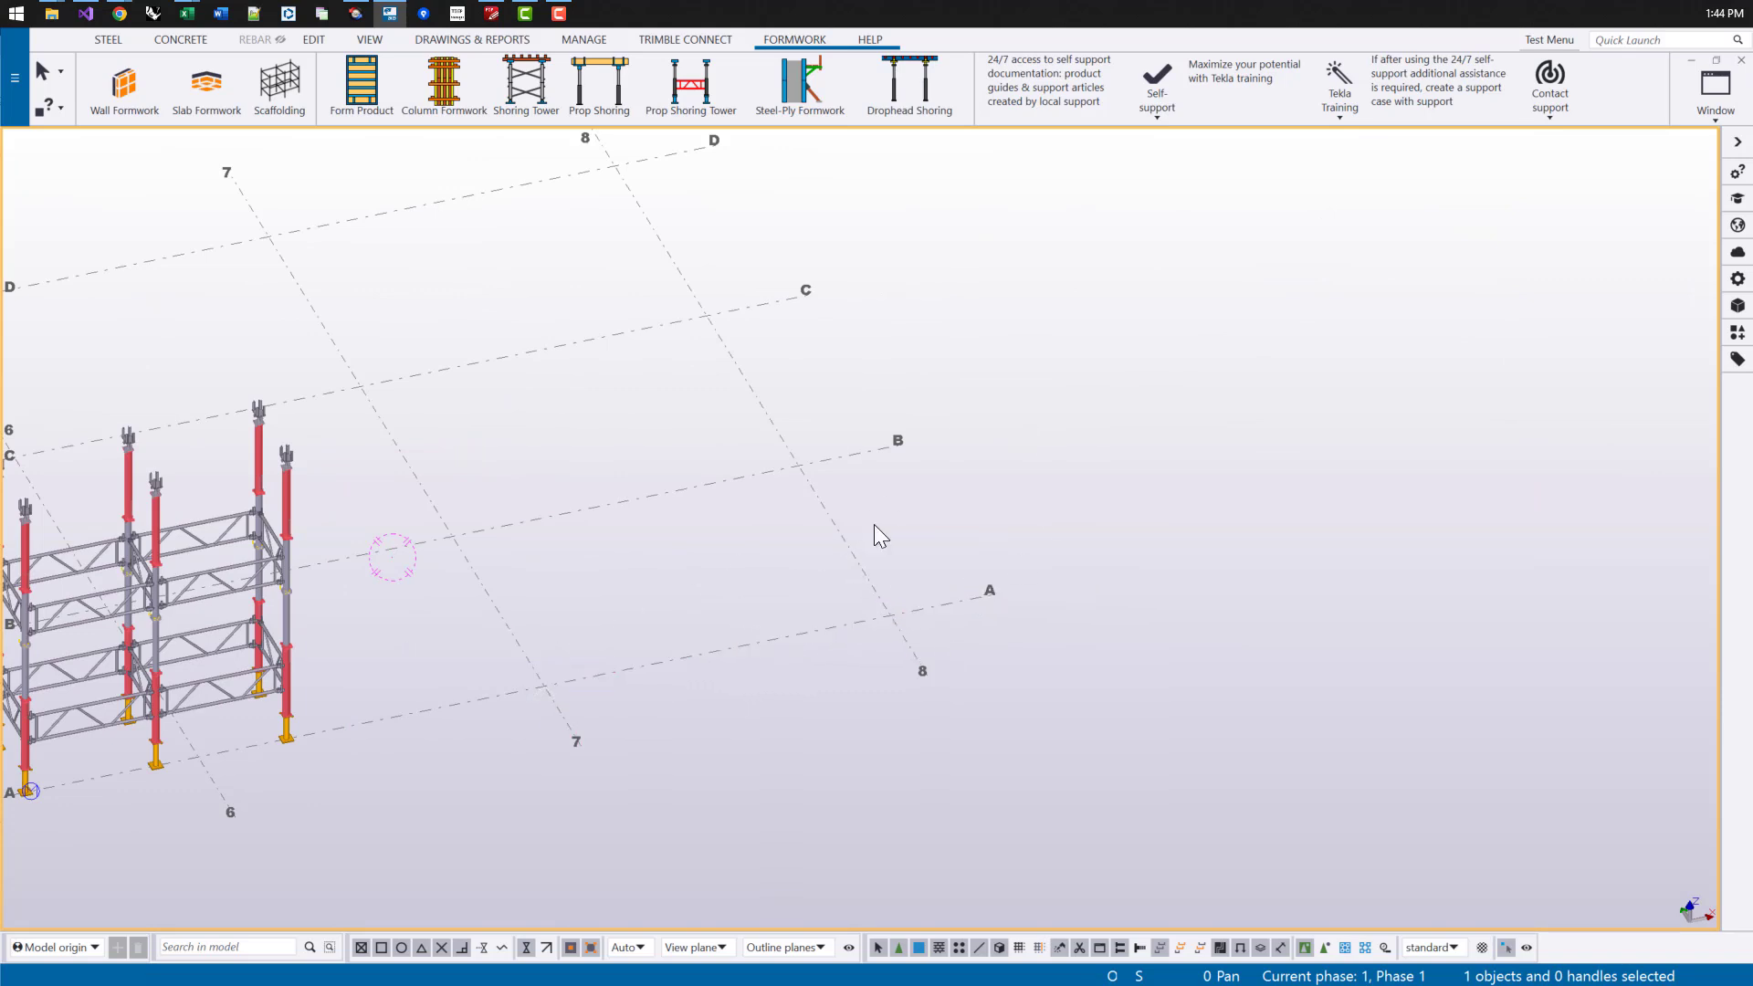
{"action": "right_click", "coordinate": [654, 473]}
{"action": "left_click", "coordinate": [743, 490]}
Step: Examine the drophead at the corner prop and how the main and secondary beams connect to it
{"action": "scroll", "coordinate": [676, 468], "scroll_direction": "up", "scroll_amount": 4}
{"action": "middle_click_drag", "start_coordinate": [685, 458], "coordinate": [645, 436], "text": "ctrl"}
{"action": "scroll", "coordinate": [232, 453], "scroll_direction": "up", "scroll_amount": 6}
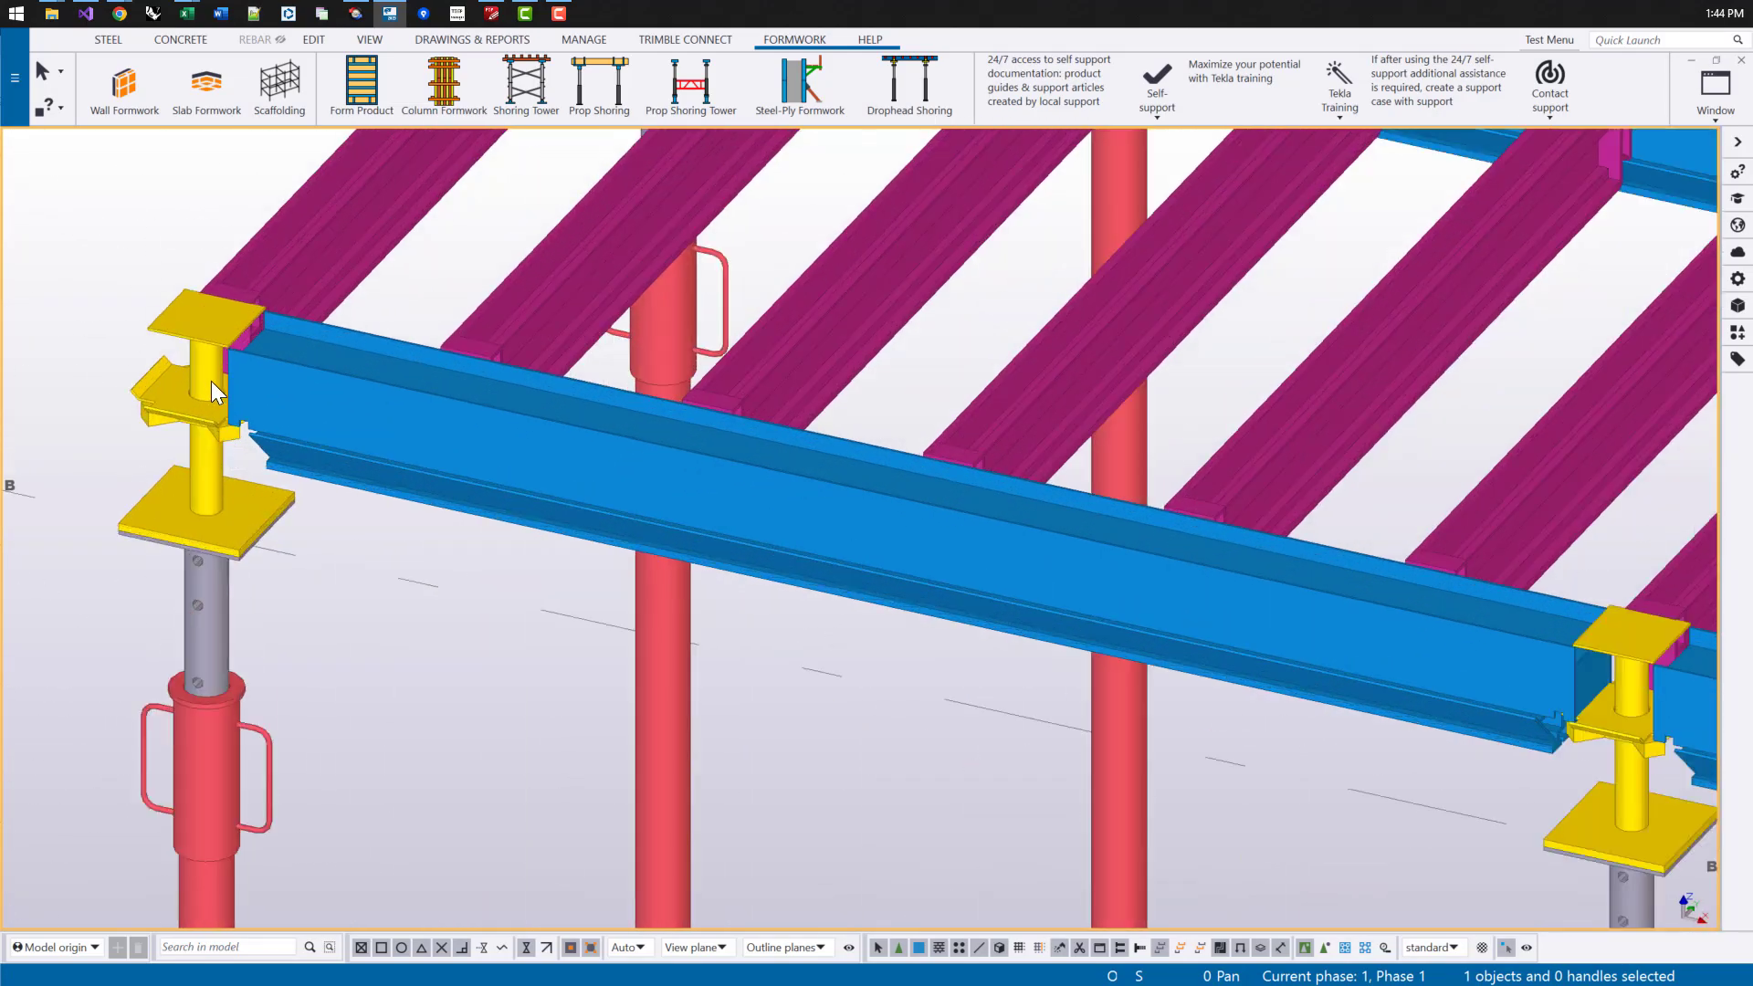
{"action": "left_click", "coordinate": [210, 380]}
{"action": "scroll", "coordinate": [216, 391], "scroll_direction": "down", "scroll_amount": 5}
{"action": "scroll", "coordinate": [217, 391], "scroll_direction": "up", "scroll_amount": 3}
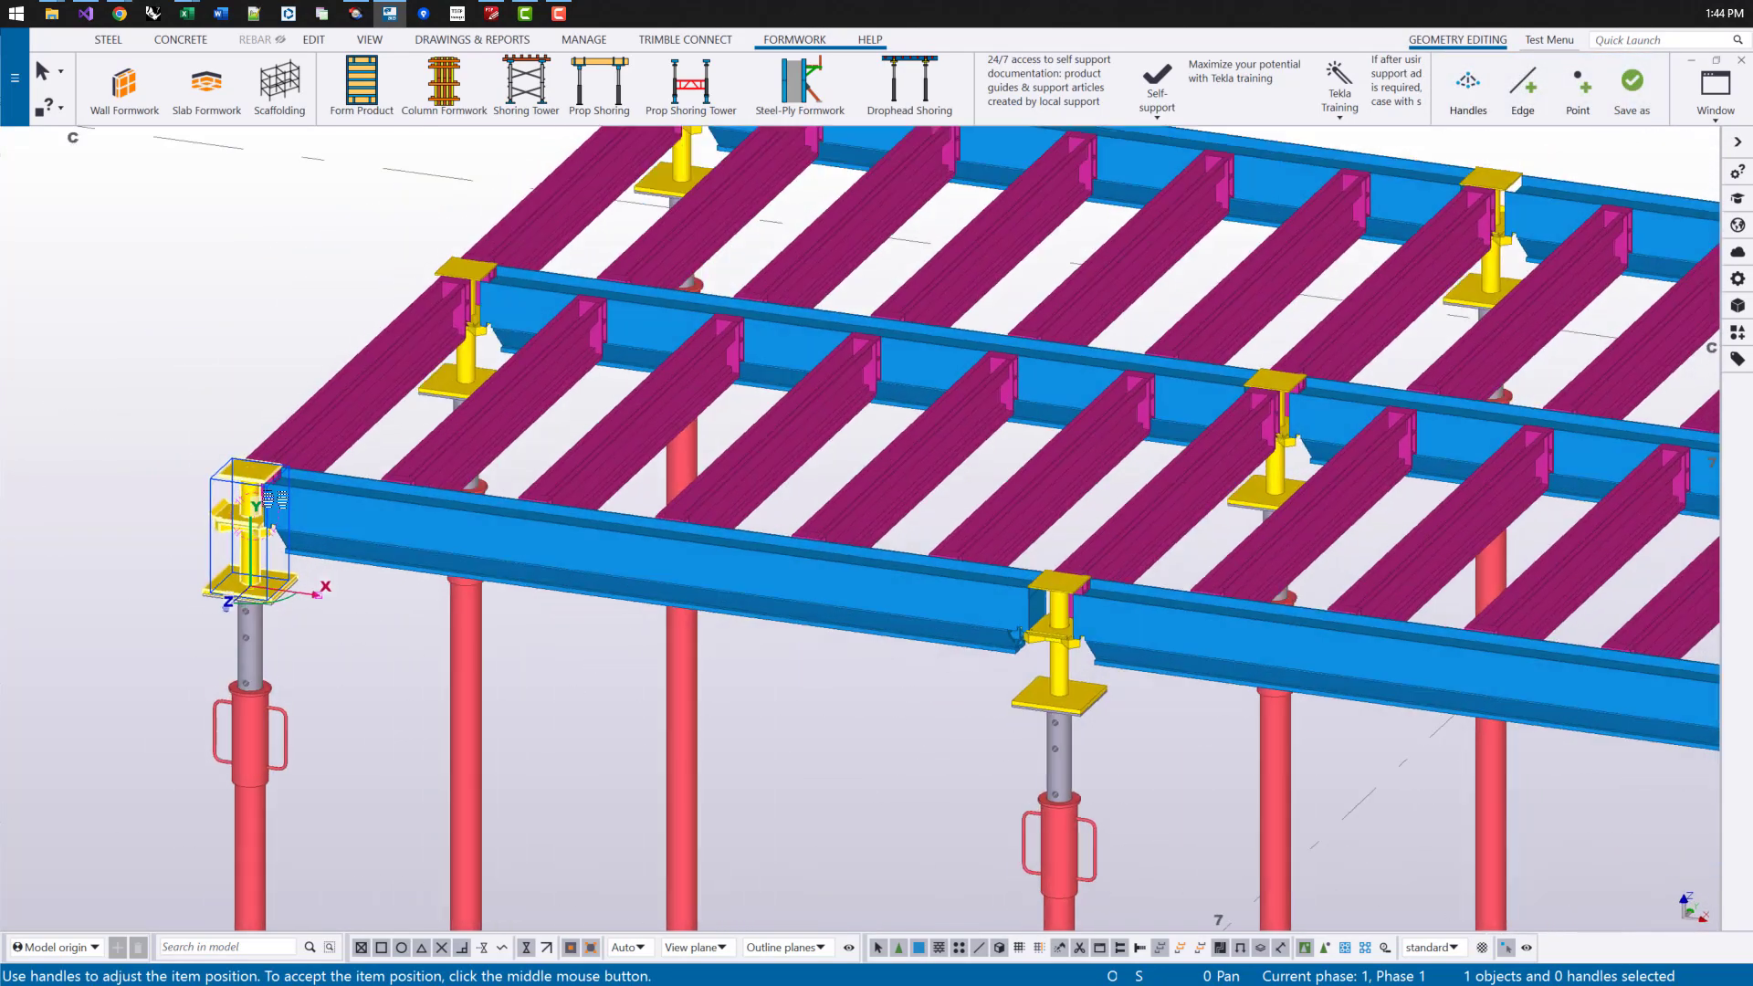
{"action": "scroll", "coordinate": [274, 493], "scroll_direction": "up", "scroll_amount": 4}
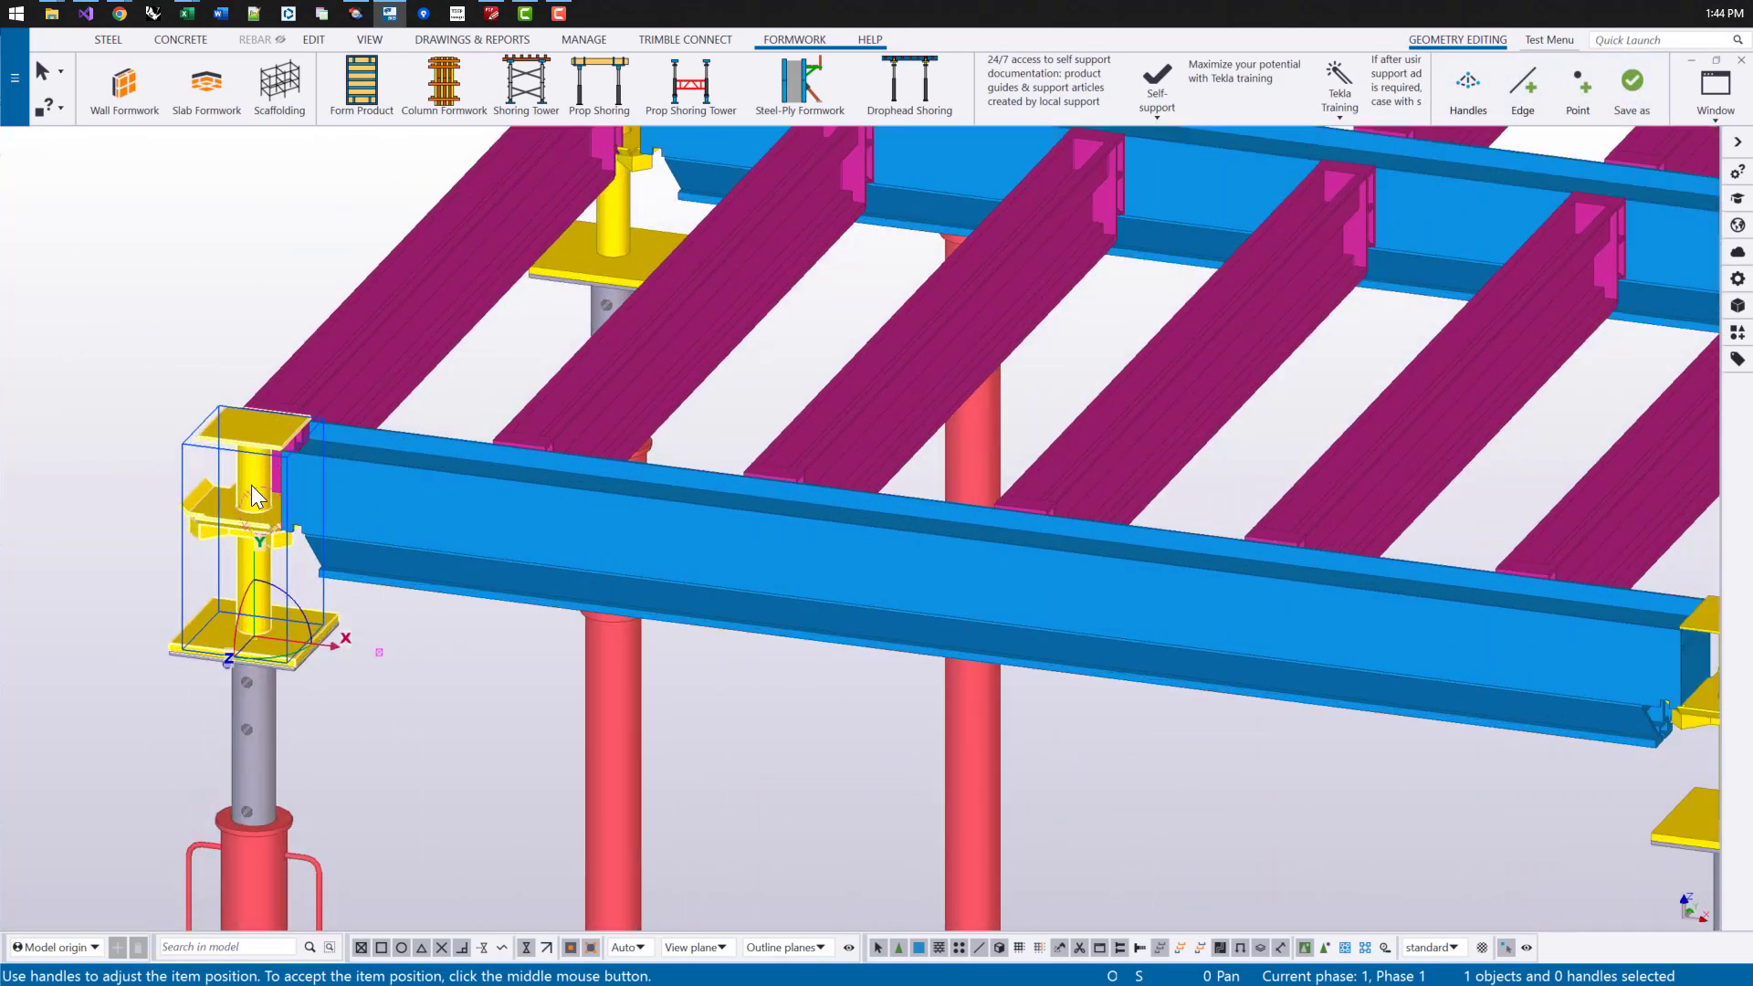
{"action": "scroll", "coordinate": [210, 418], "scroll_direction": "down", "scroll_amount": 5}
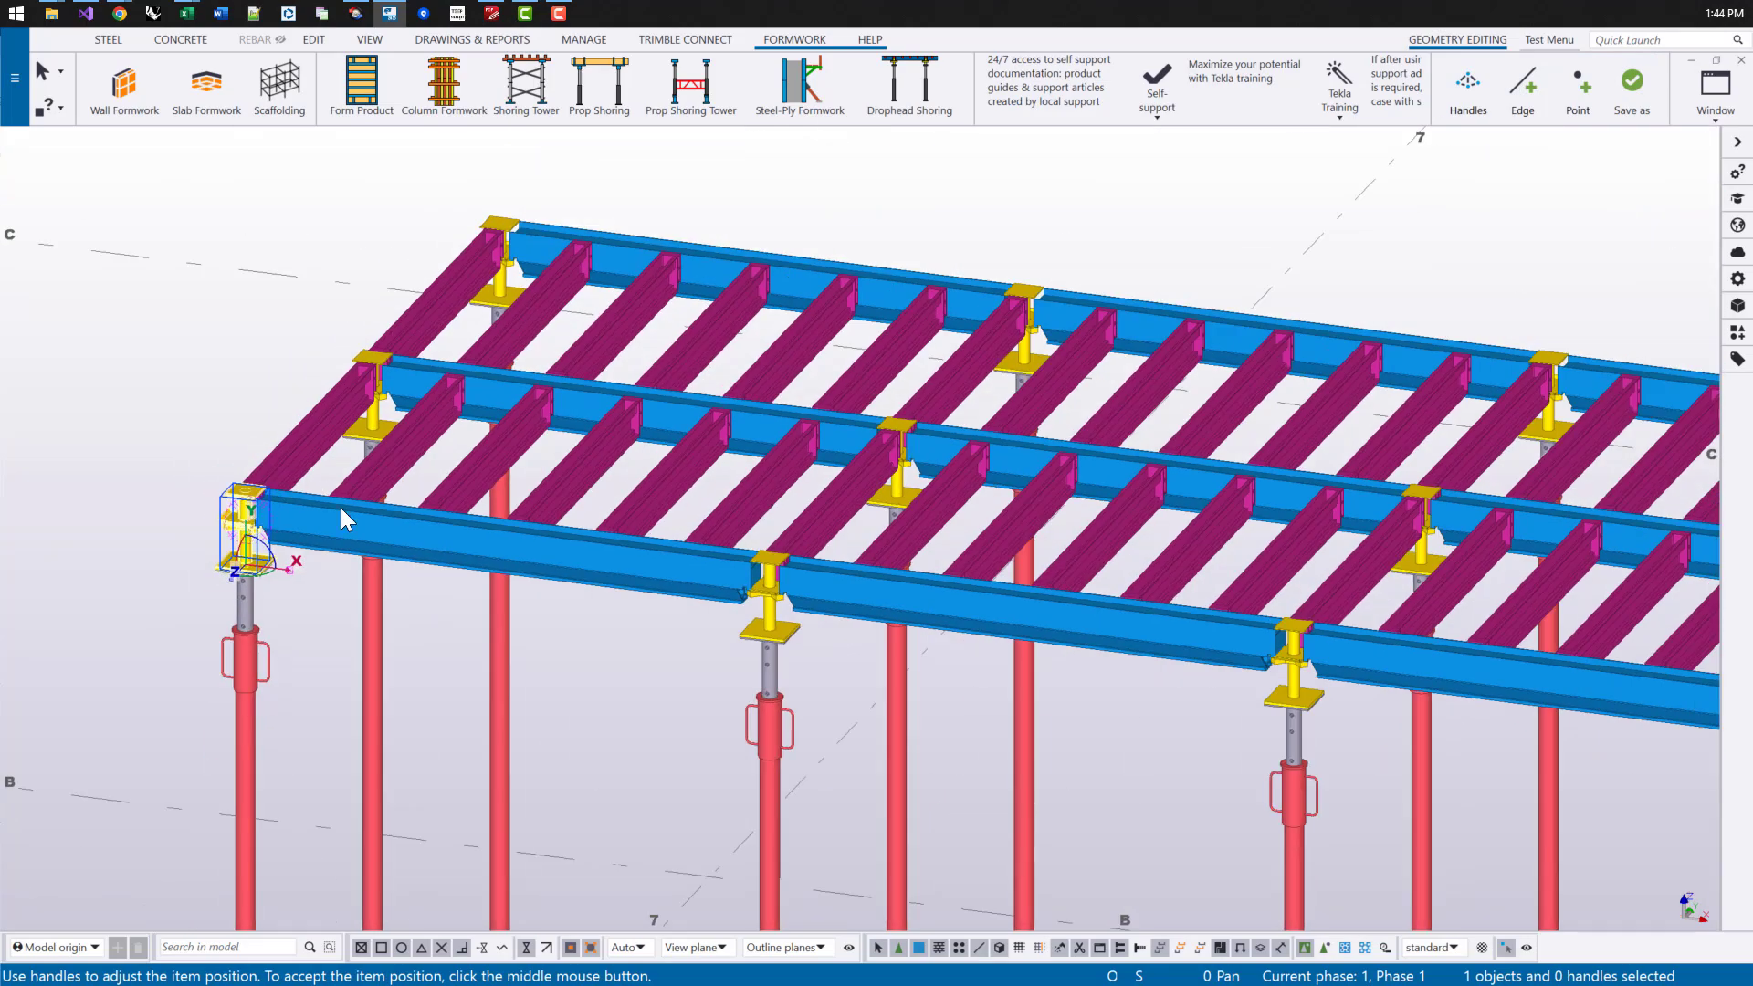
{"action": "scroll", "coordinate": [307, 519], "scroll_direction": "down", "scroll_amount": 5}
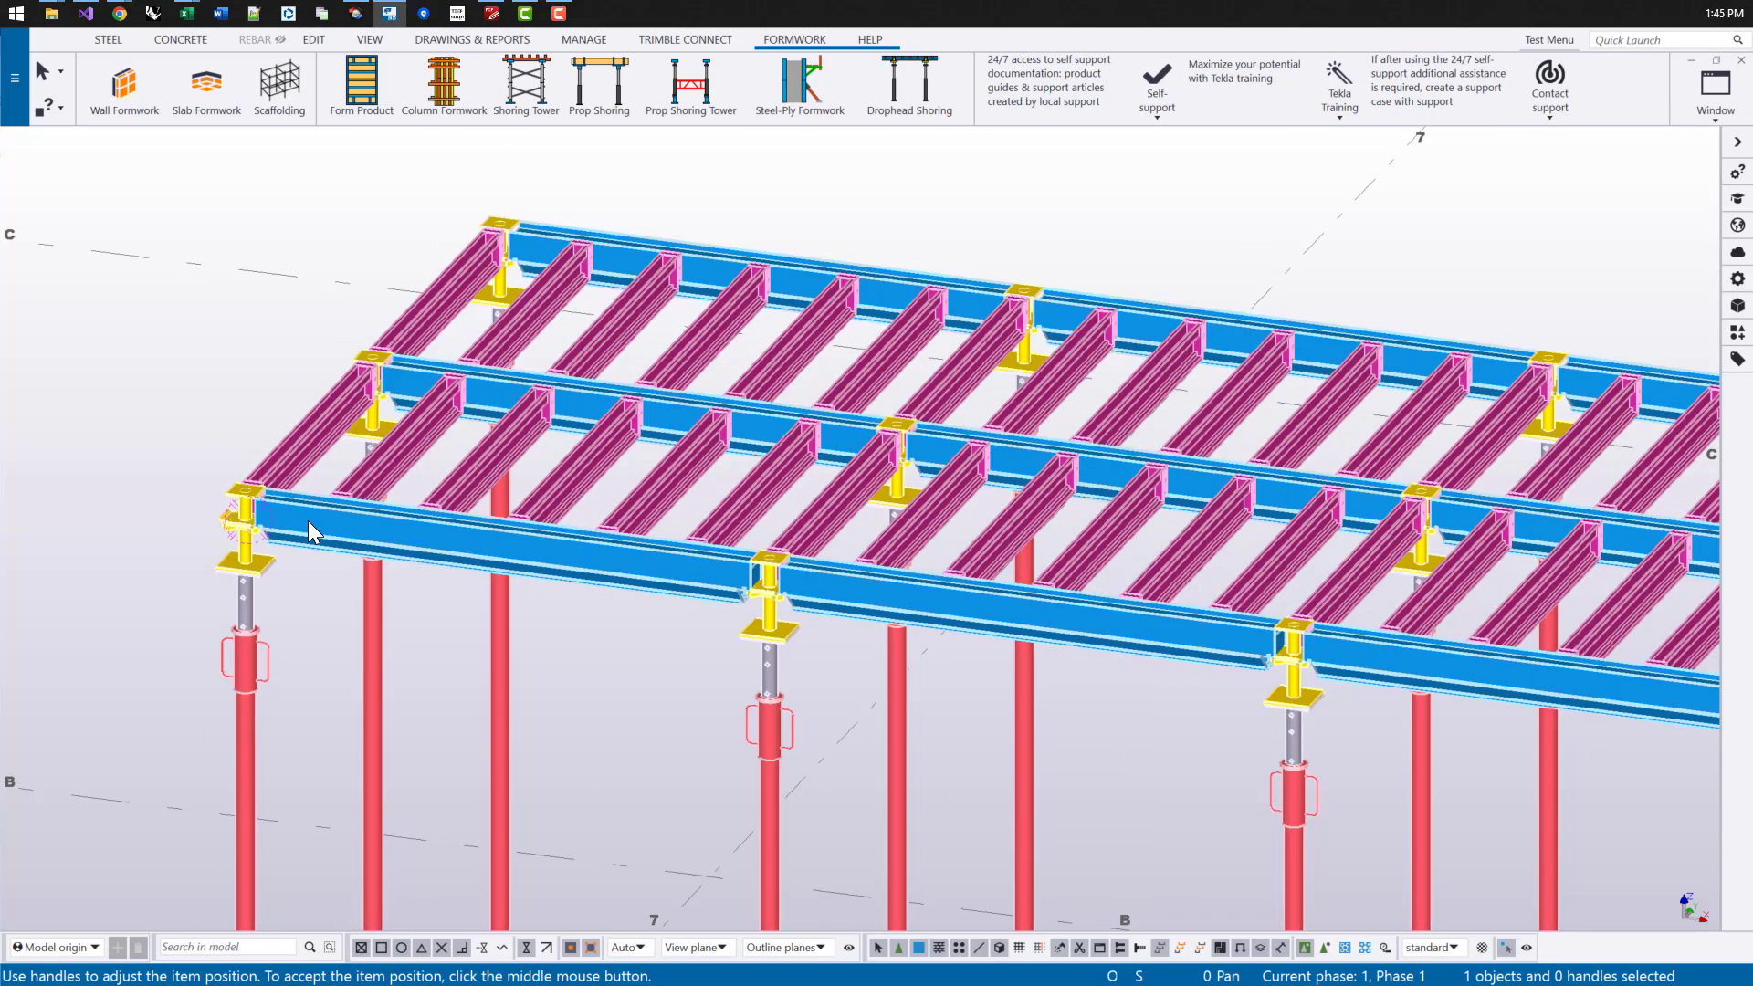
Step: Inspect the drophead shoring's props, first main beam along grid A and end secondary beam
{"action": "middle_click_drag", "start_coordinate": [511, 534], "coordinate": [457, 360], "text": "ctrl"}
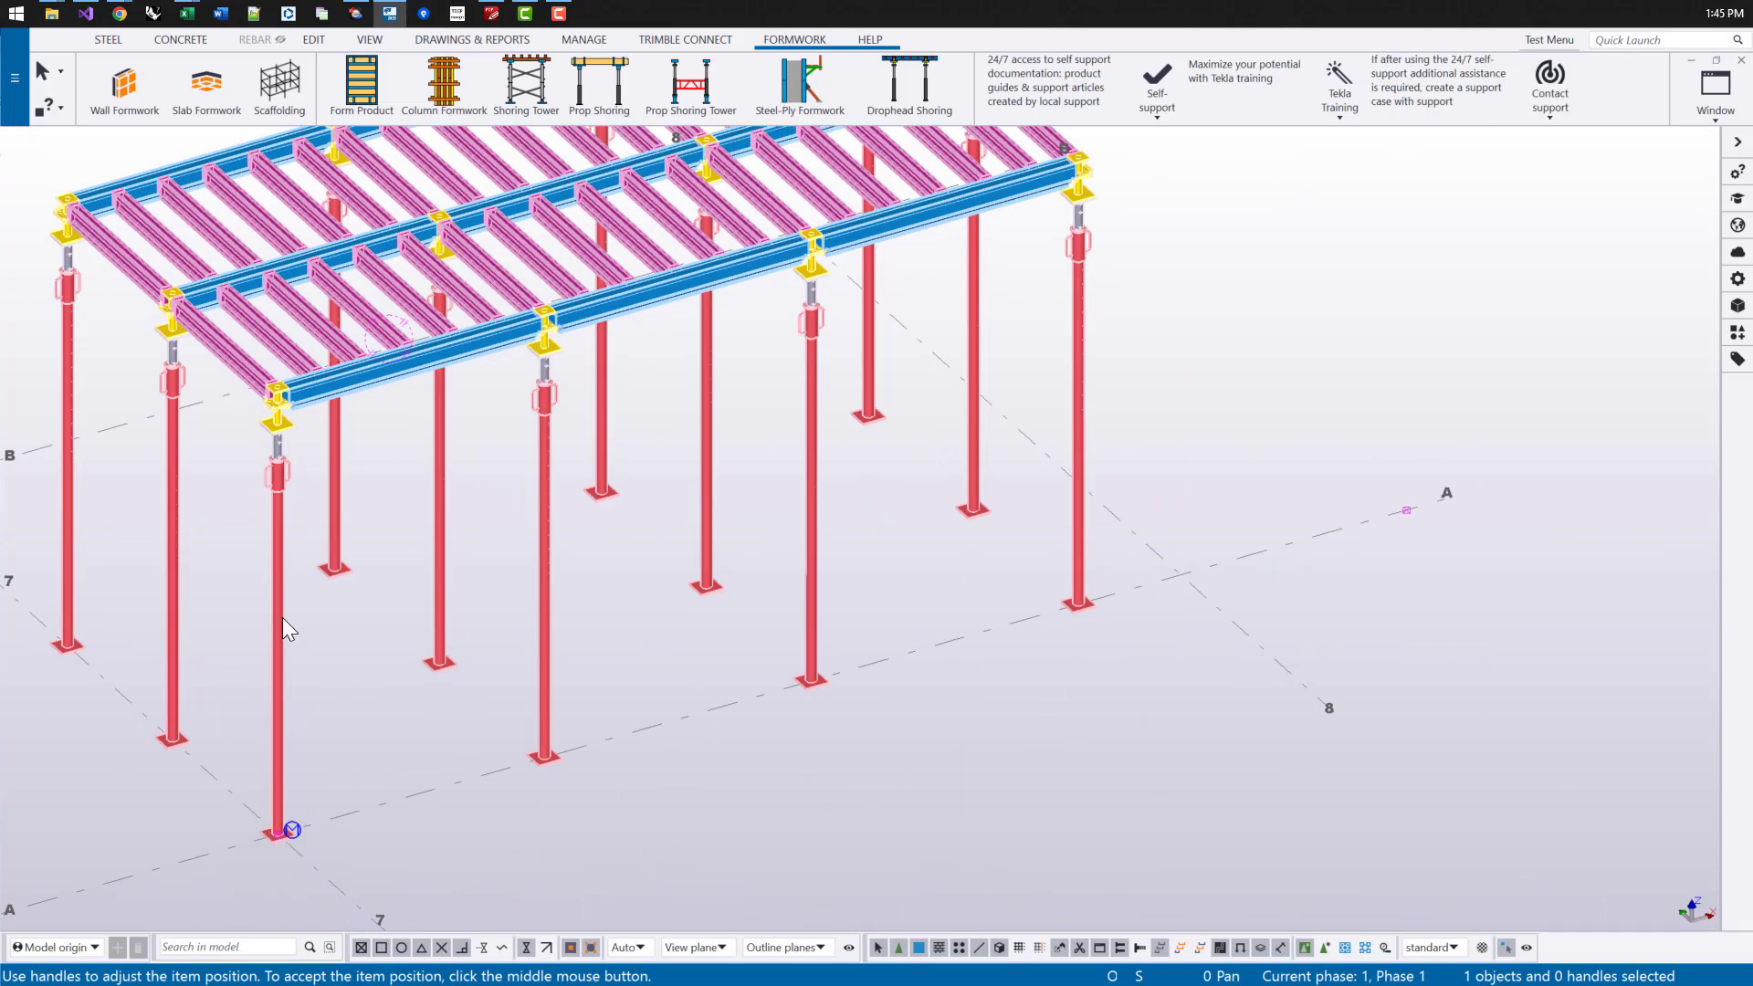
{"action": "scroll", "coordinate": [277, 415], "scroll_direction": "up", "scroll_amount": 5}
{"action": "scroll", "coordinate": [261, 472], "scroll_direction": "down", "scroll_amount": 4}
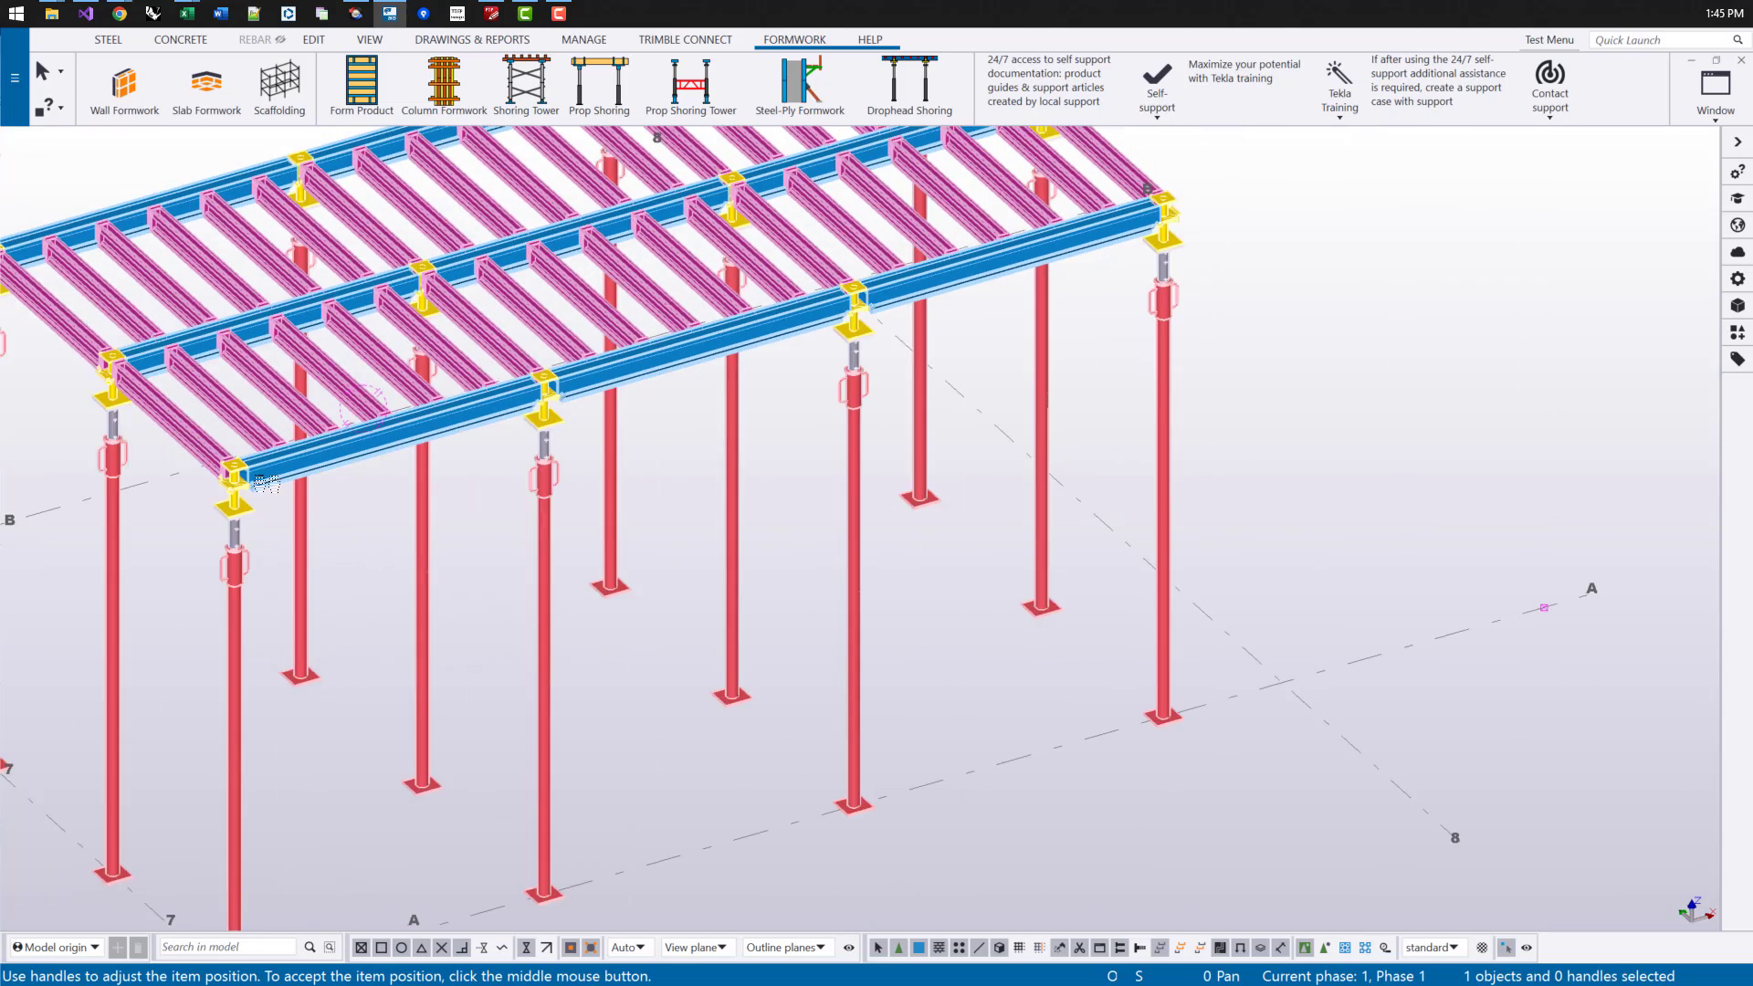
{"action": "left_click", "coordinate": [398, 429]}
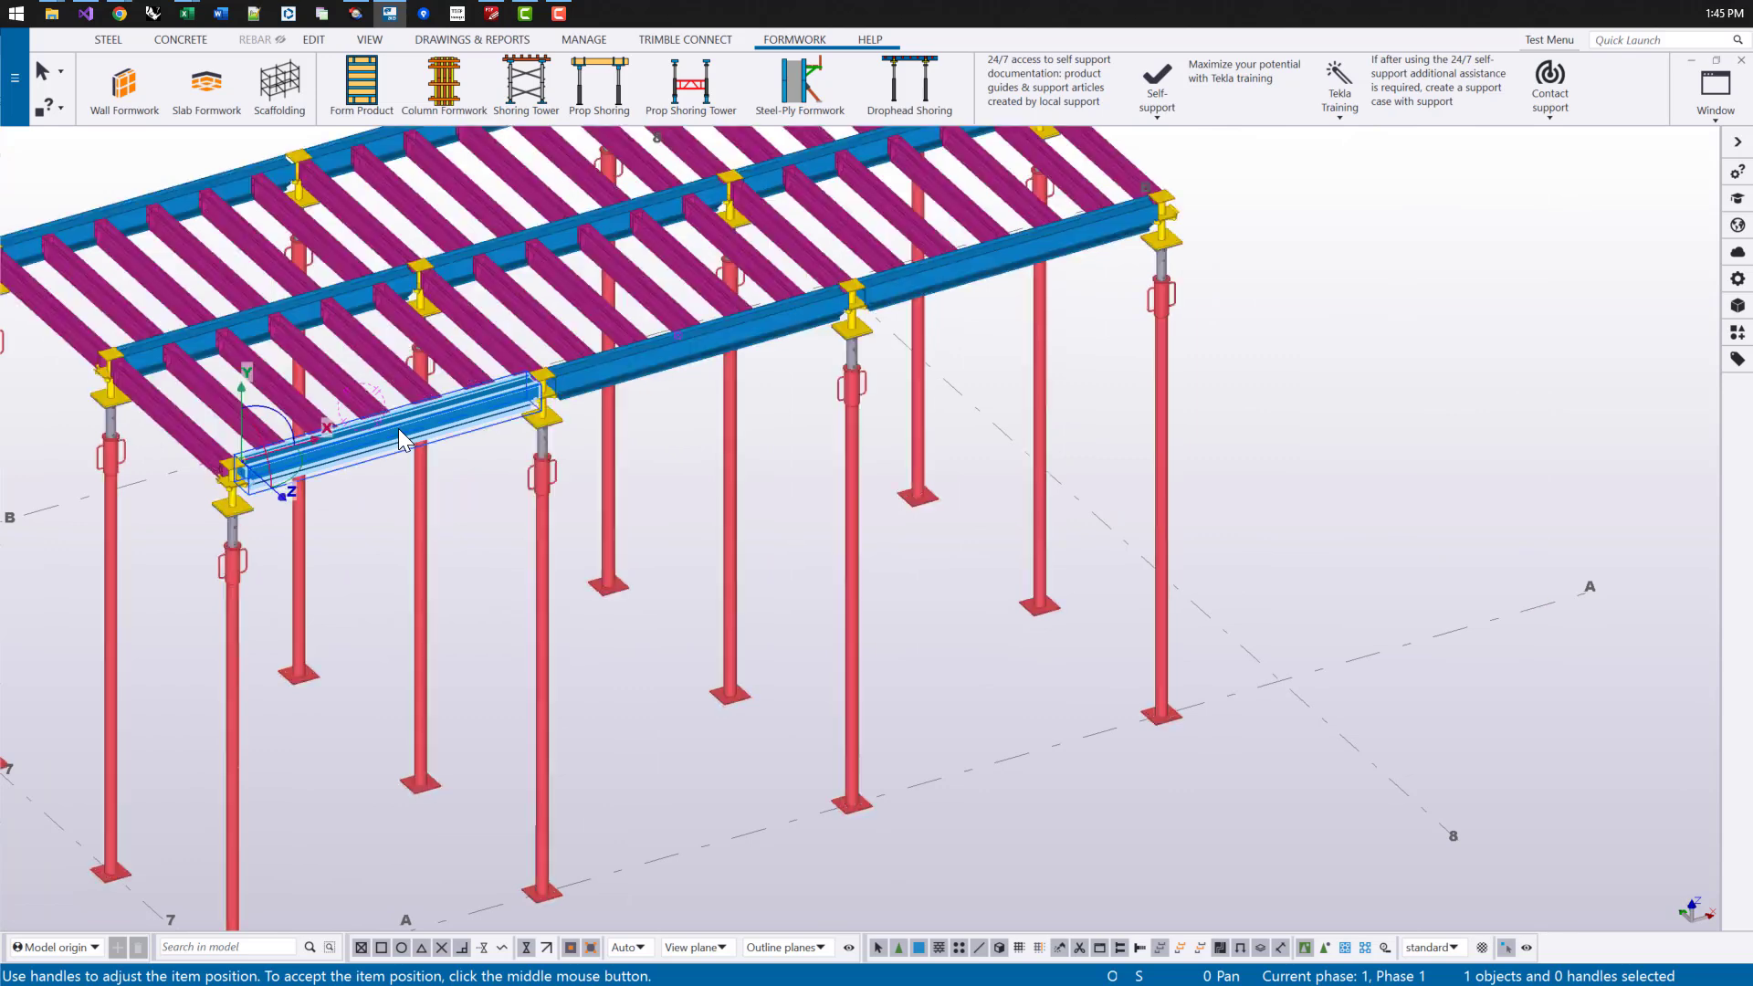
{"action": "left_click", "coordinate": [197, 438]}
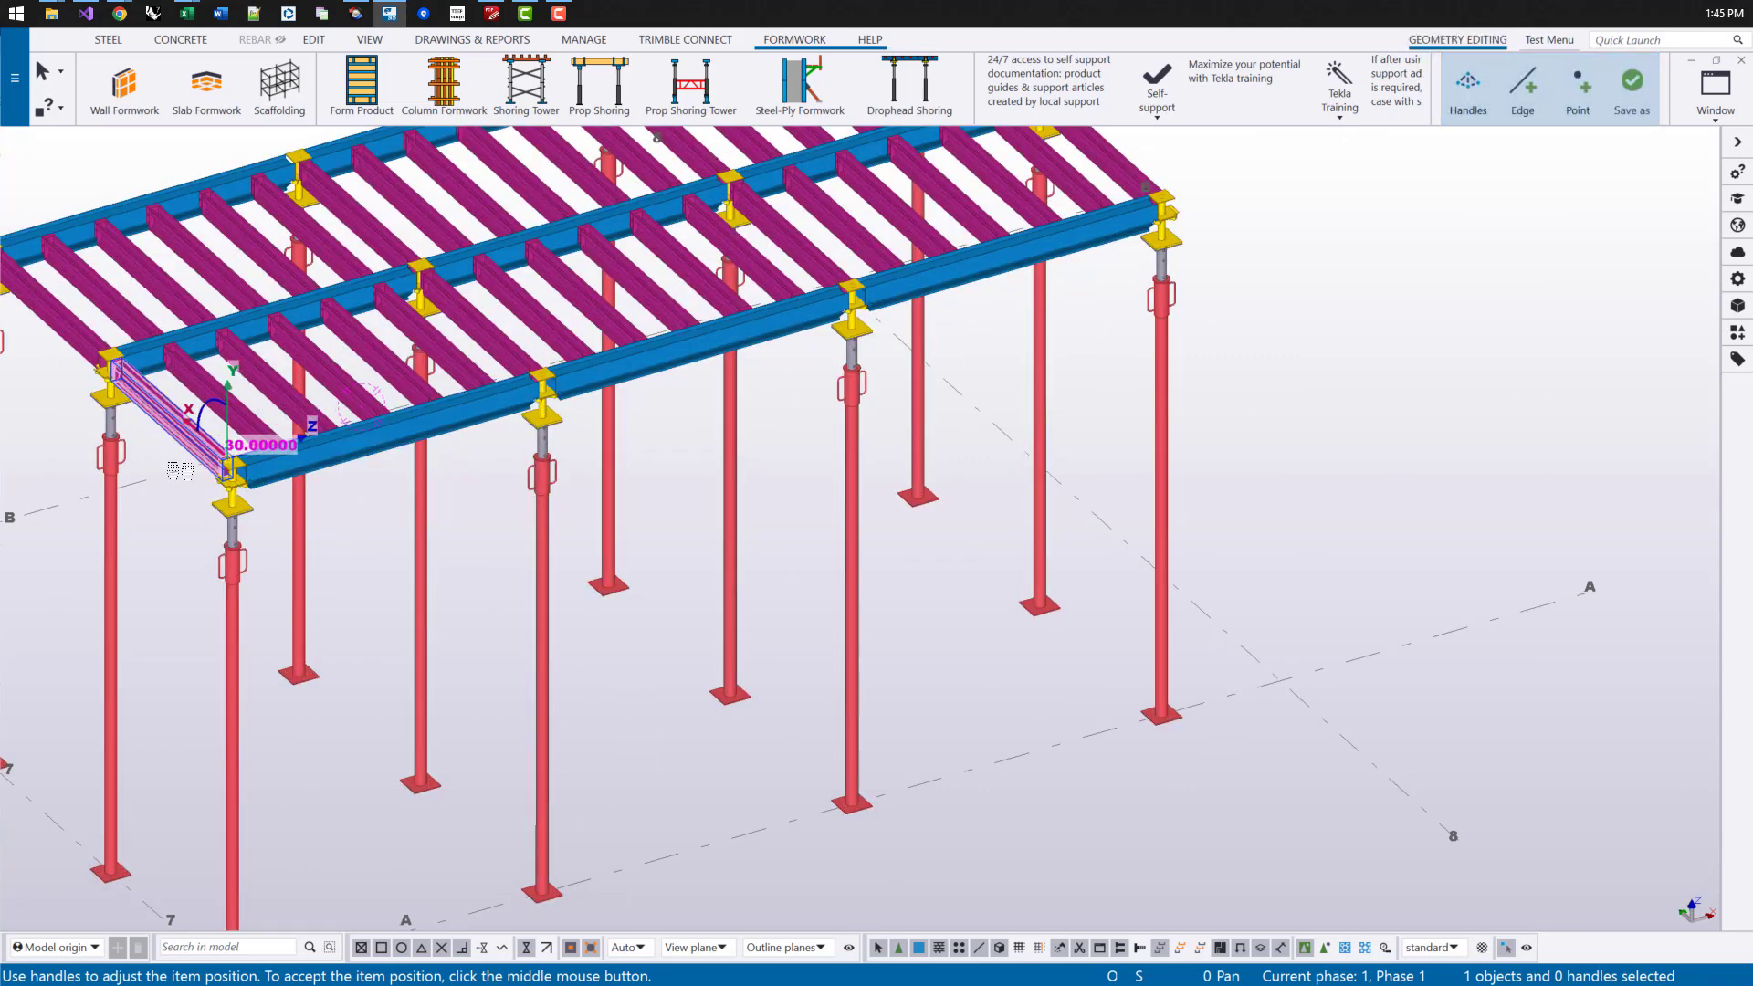
{"action": "scroll", "coordinate": [196, 439], "scroll_direction": "down", "scroll_amount": 5}
Step: Open the drophead shoring's settings, set the spacing between main beam rows to 10*4'-1" and modify the shoring
{"action": "left_click", "coordinate": [500, 424]}
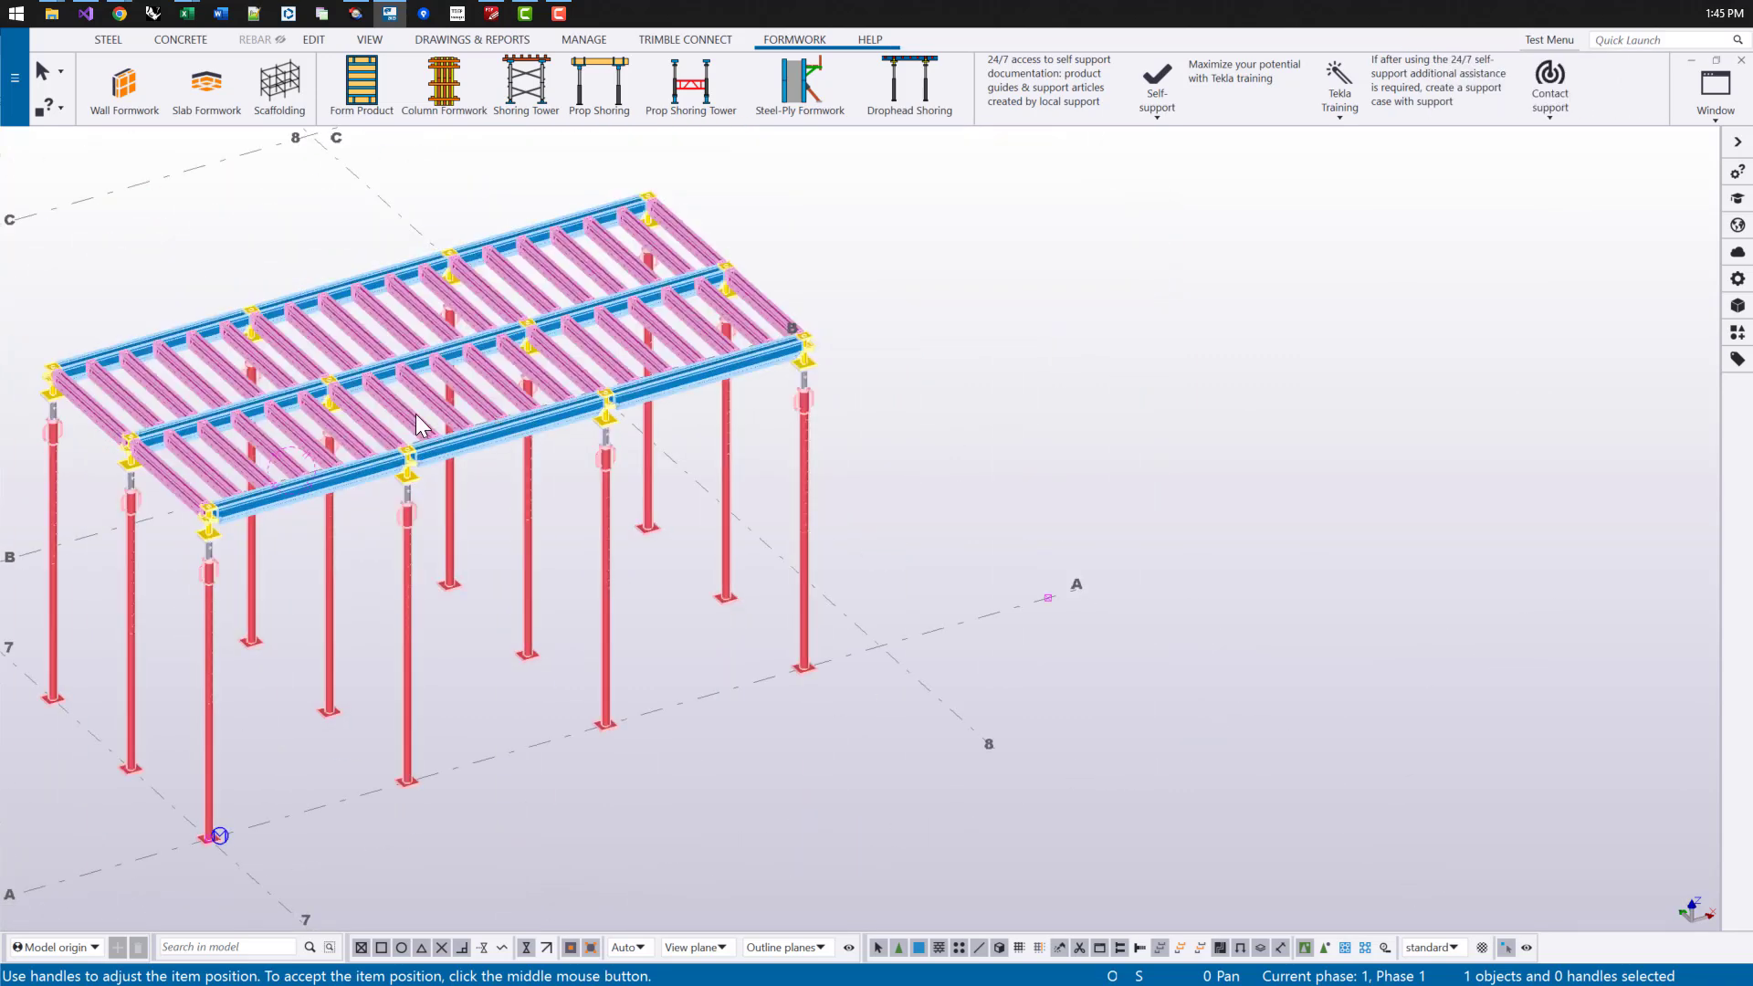
{"action": "double_click", "coordinate": [500, 423]}
{"action": "left_click_drag", "start_coordinate": [1105, 223], "coordinate": [1317, 93]}
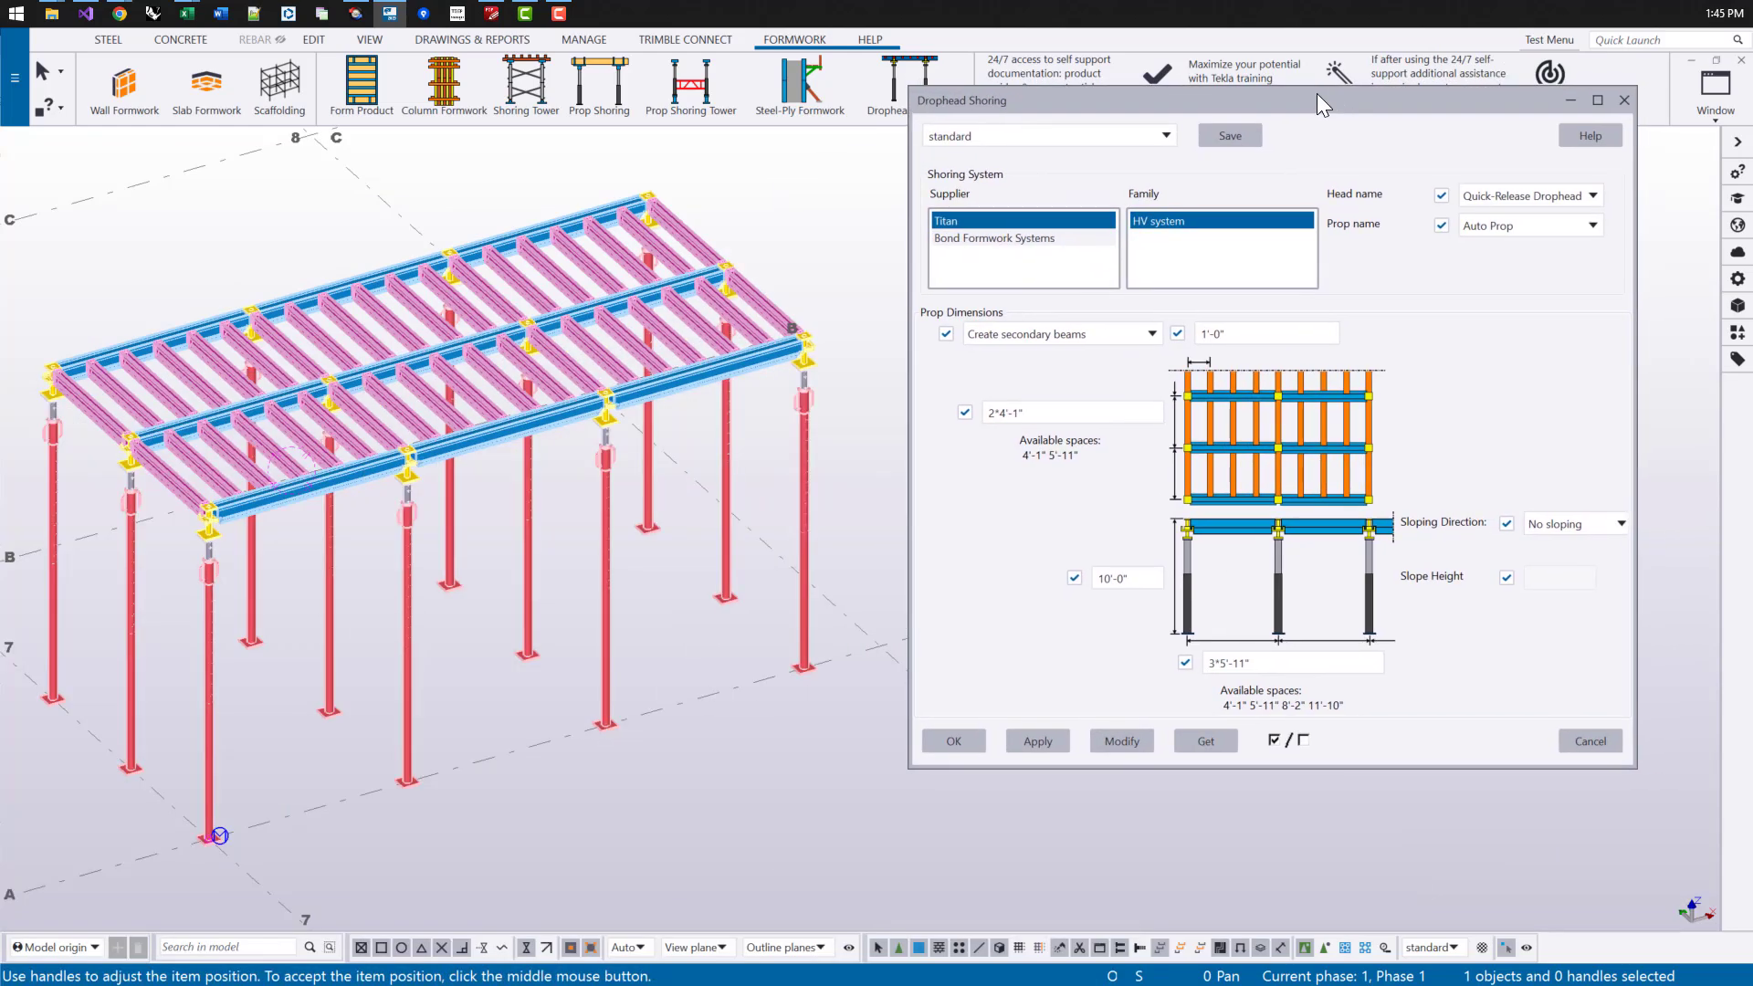
{"action": "left_click", "coordinate": [1138, 340]}
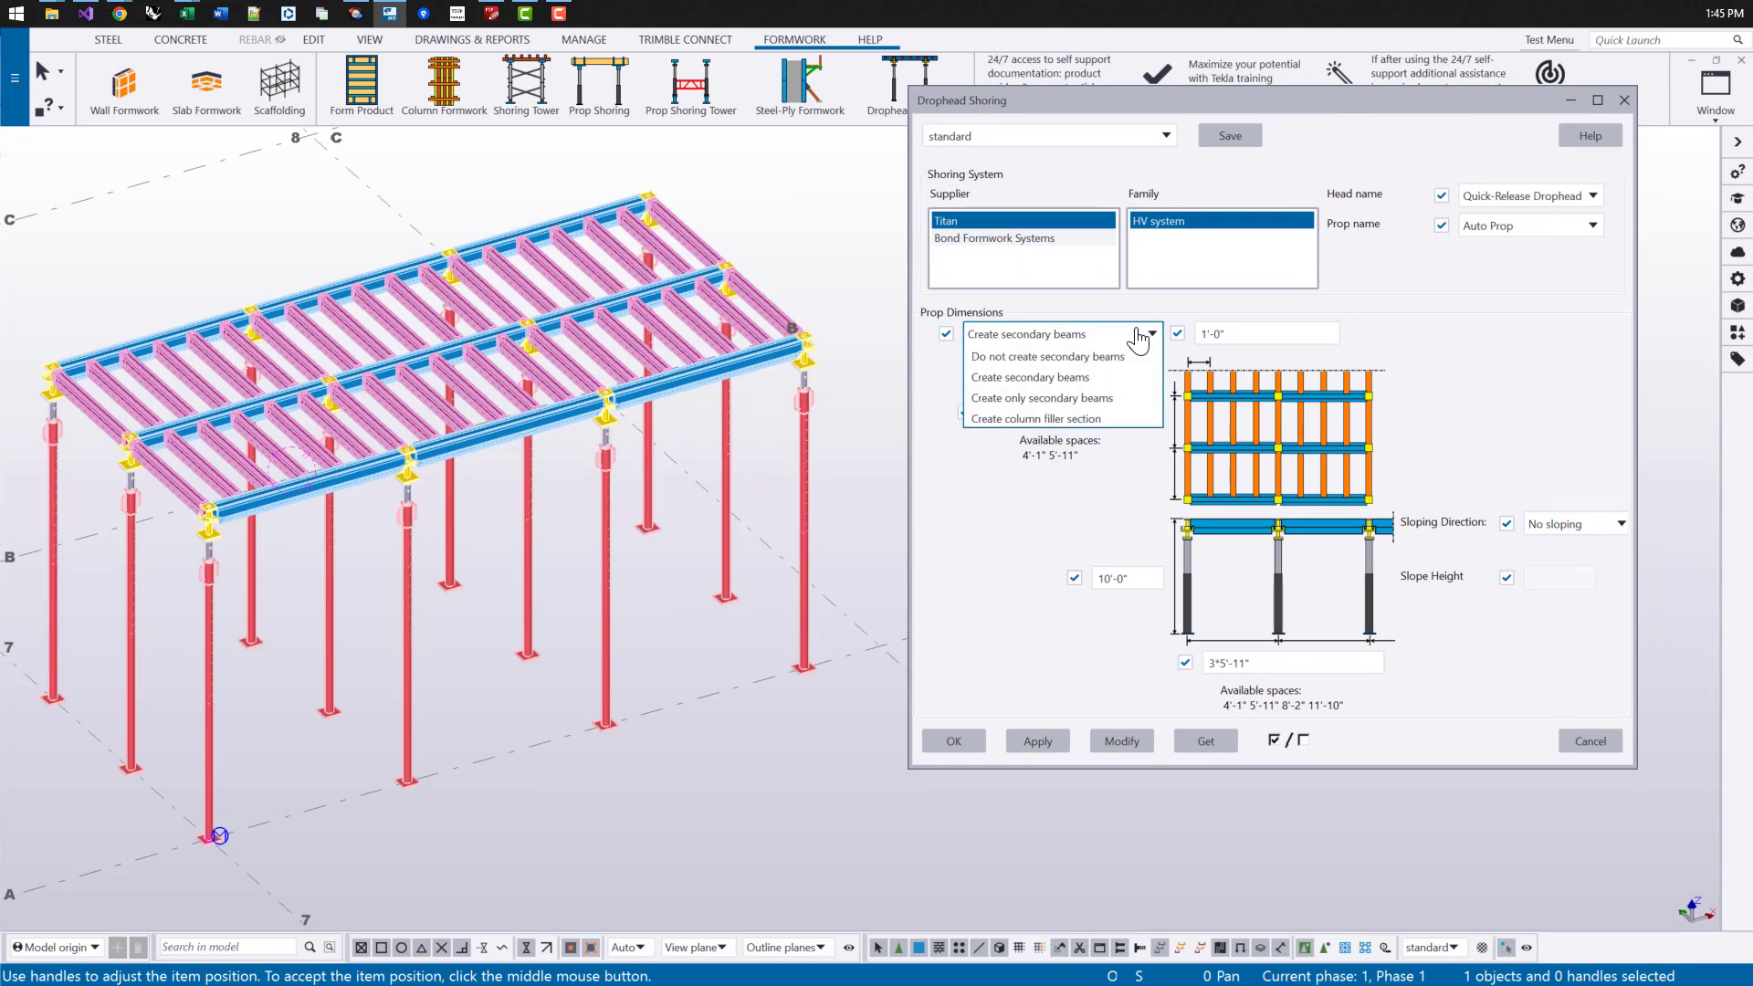
{"action": "left_click", "coordinate": [1239, 333]}
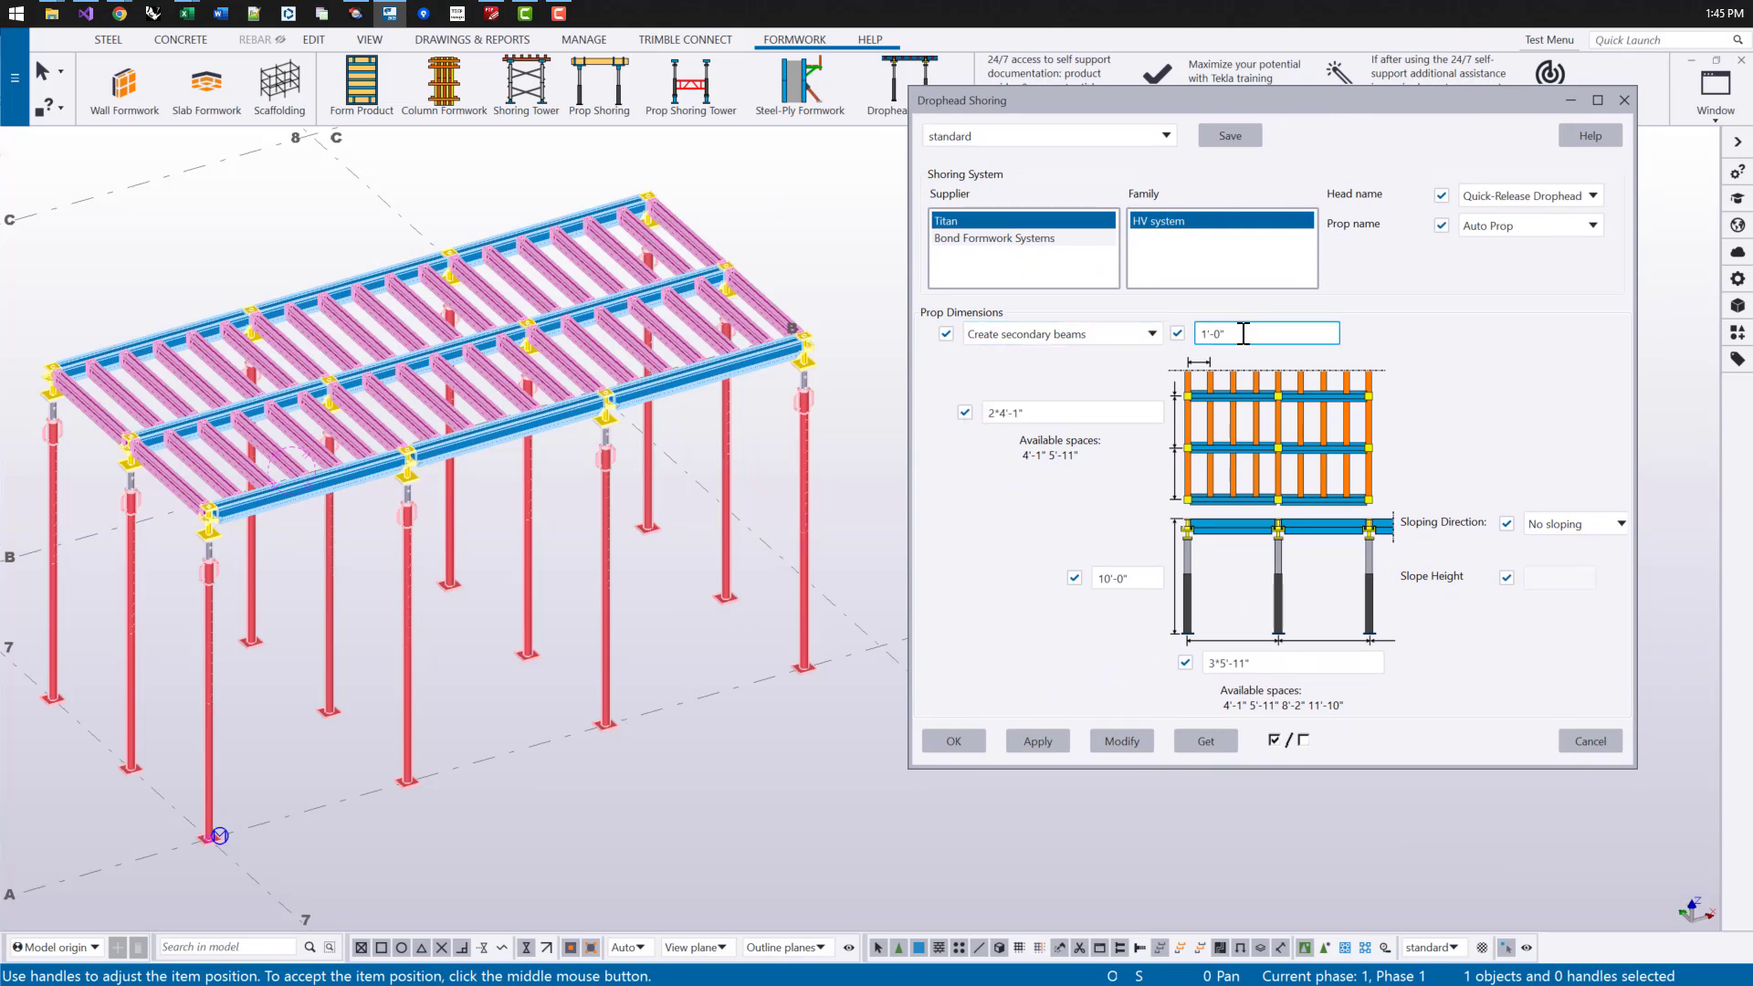
{"action": "double_click", "coordinate": [1244, 333]}
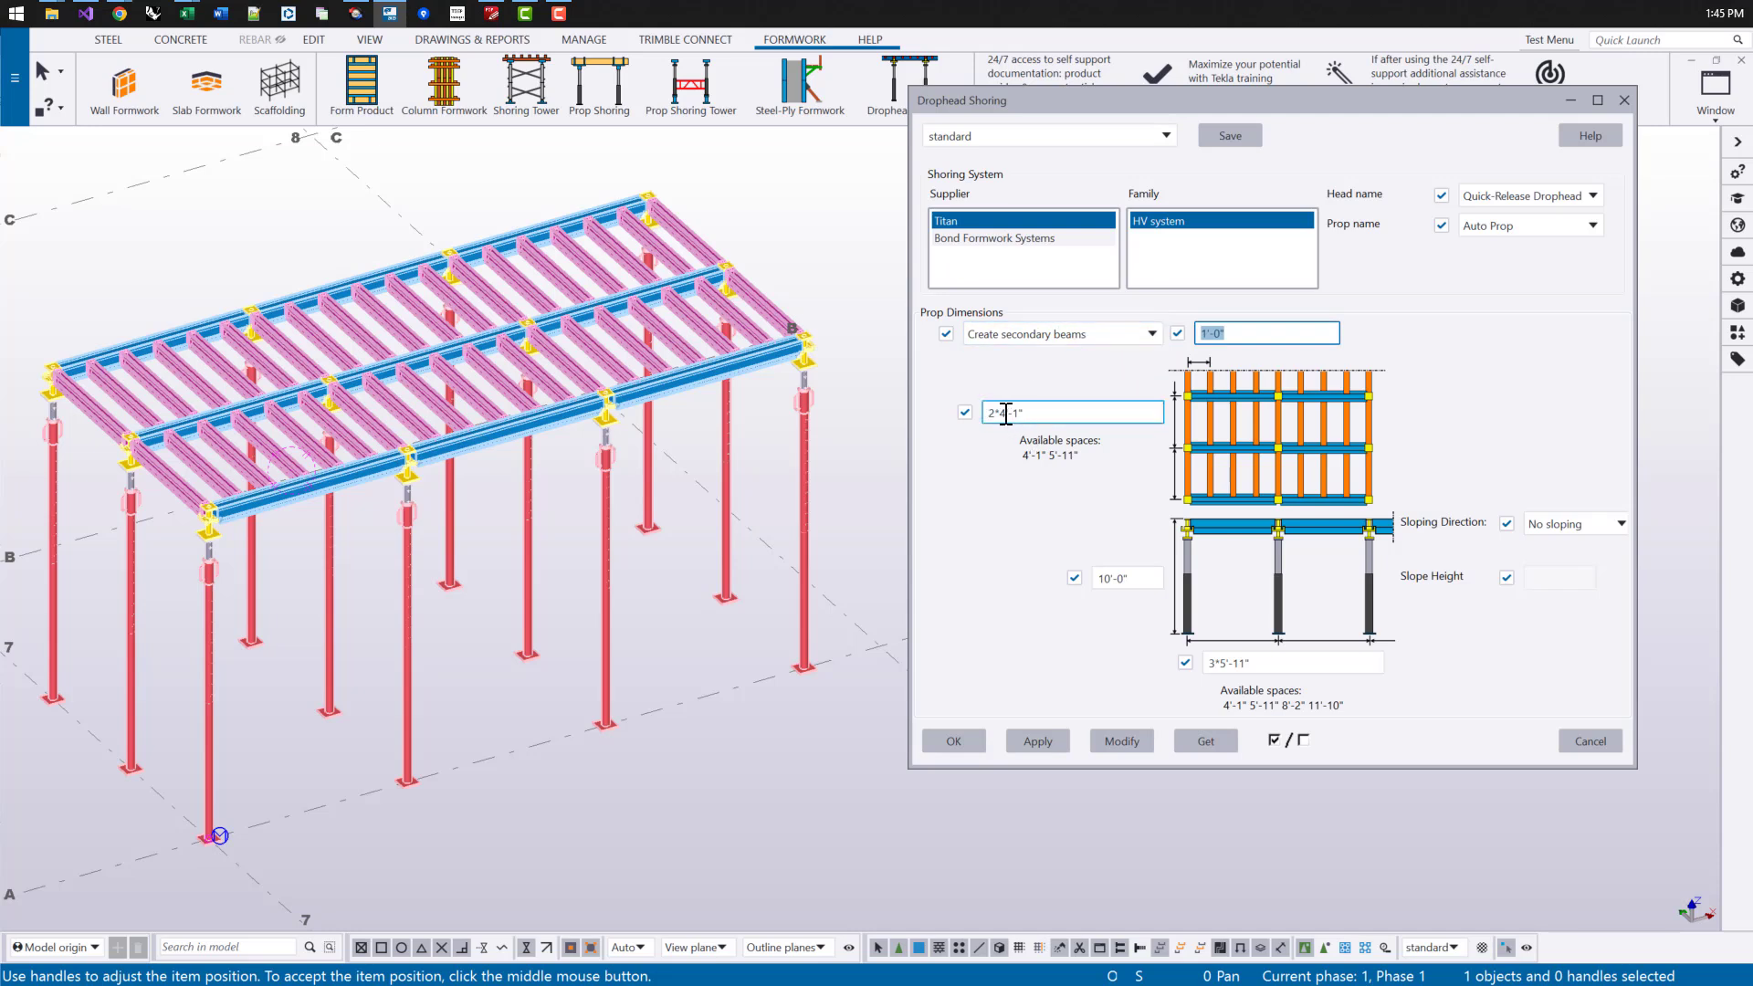
{"action": "left_click_drag", "start_coordinate": [997, 413], "coordinate": [968, 415]}
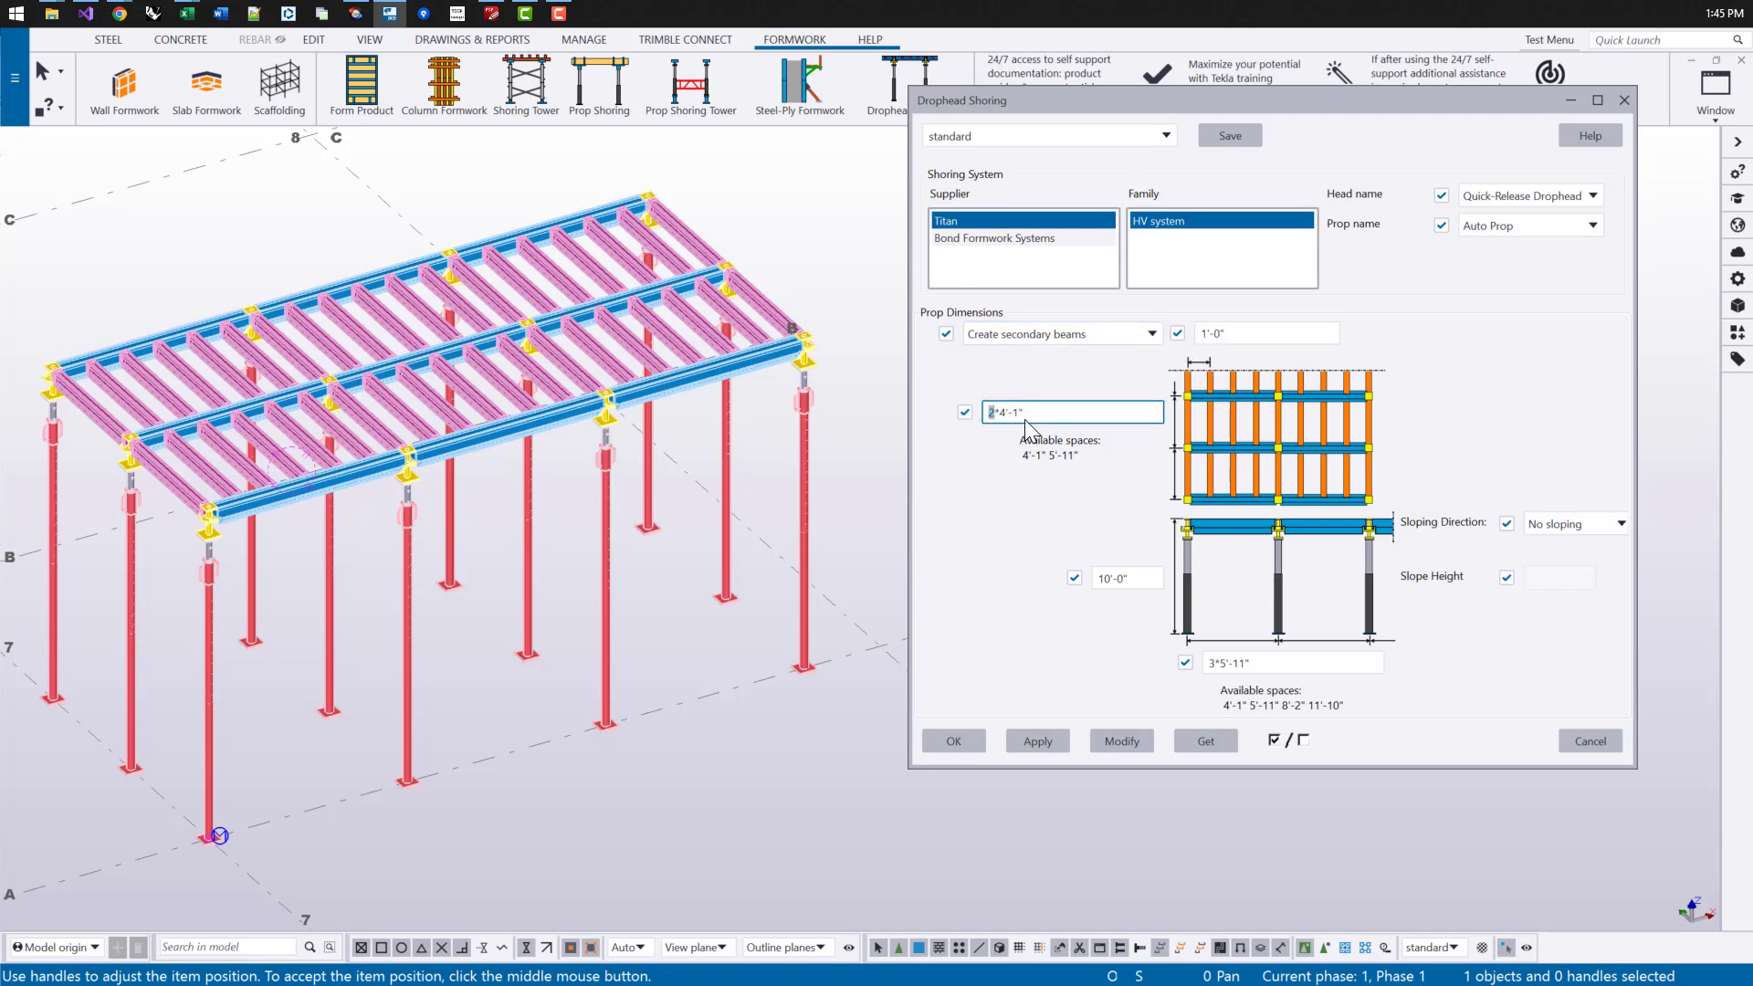
{"action": "type", "text": "10"}
{"action": "left_click", "coordinate": [1112, 748]}
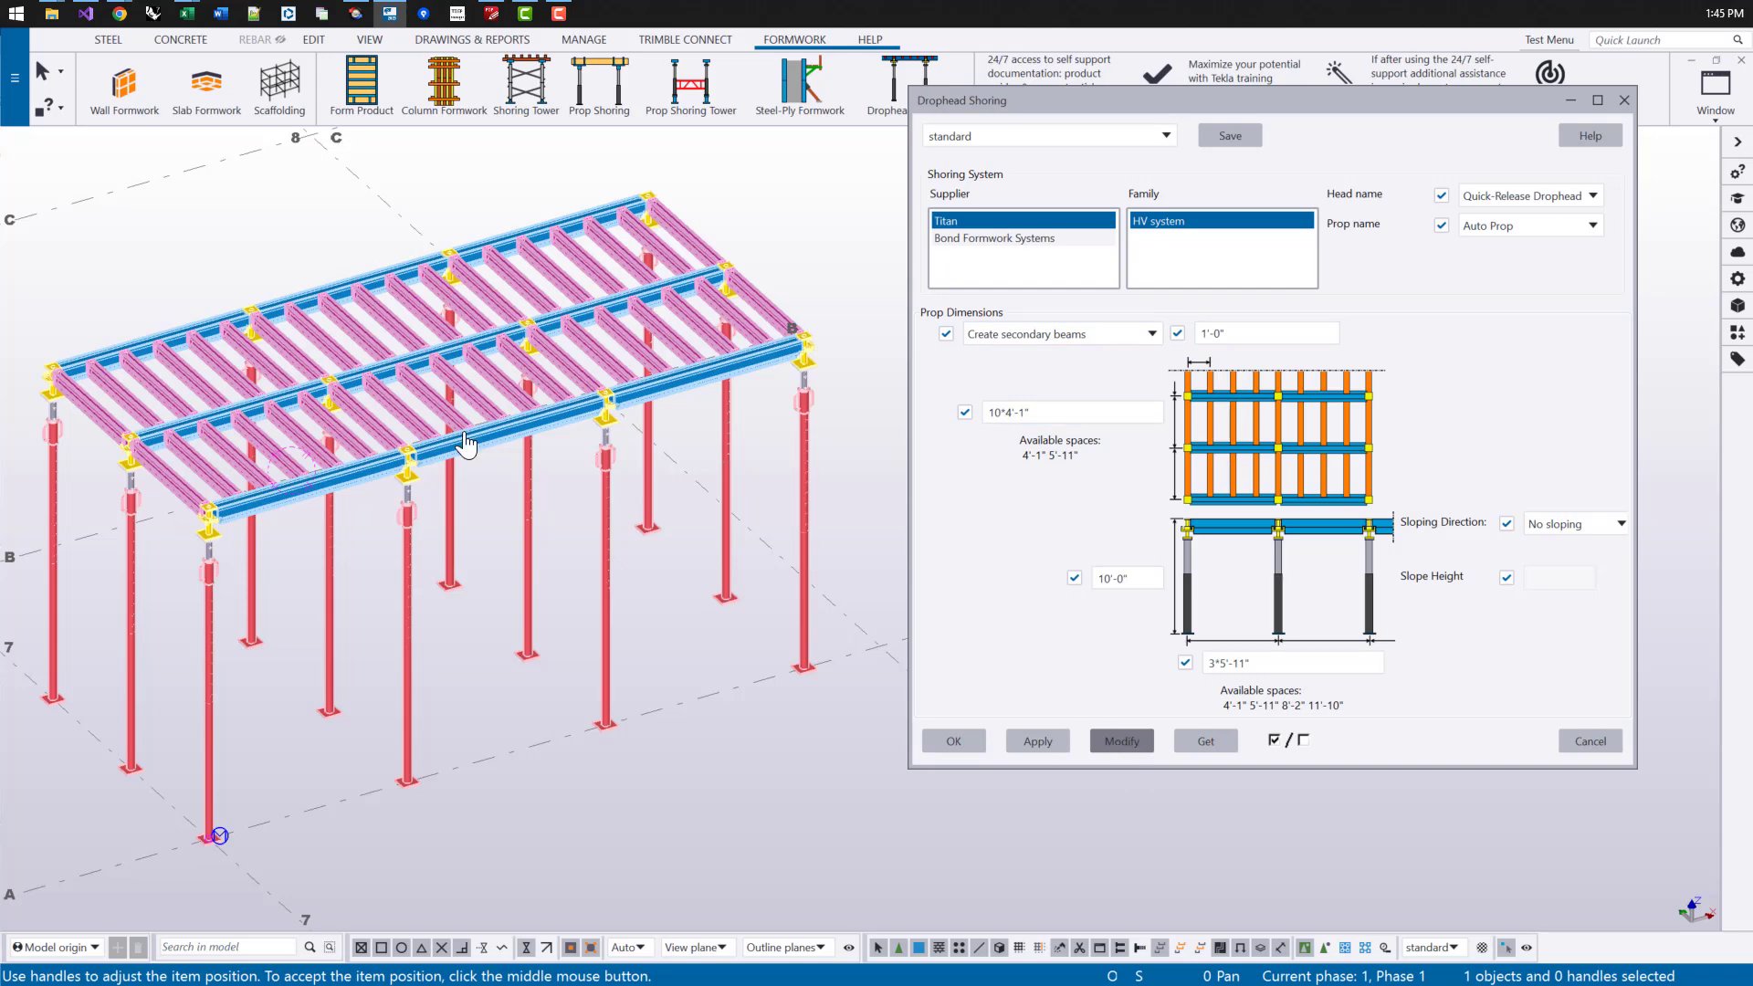
Step: Set the drophead shoring's prop spacing along the main beams to 10*5'-11" and modify the shoring
{"action": "scroll", "coordinate": [428, 397], "scroll_direction": "down", "scroll_amount": 5}
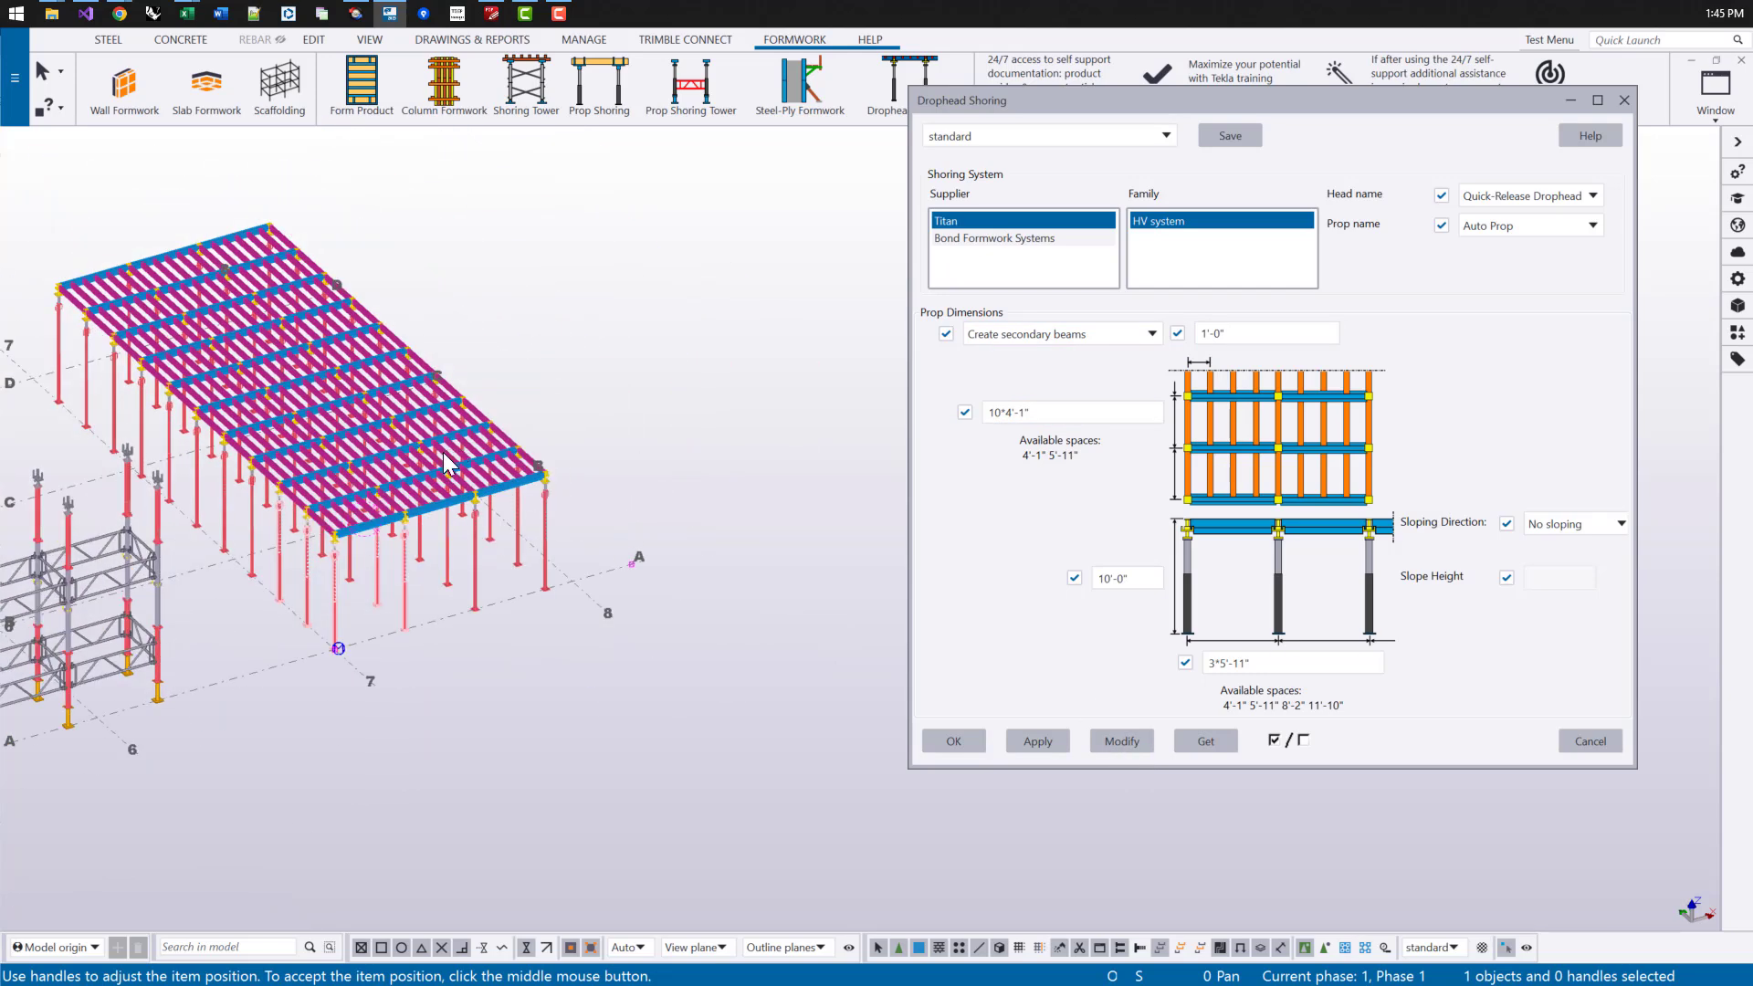
{"action": "left_click", "coordinate": [1209, 665]}
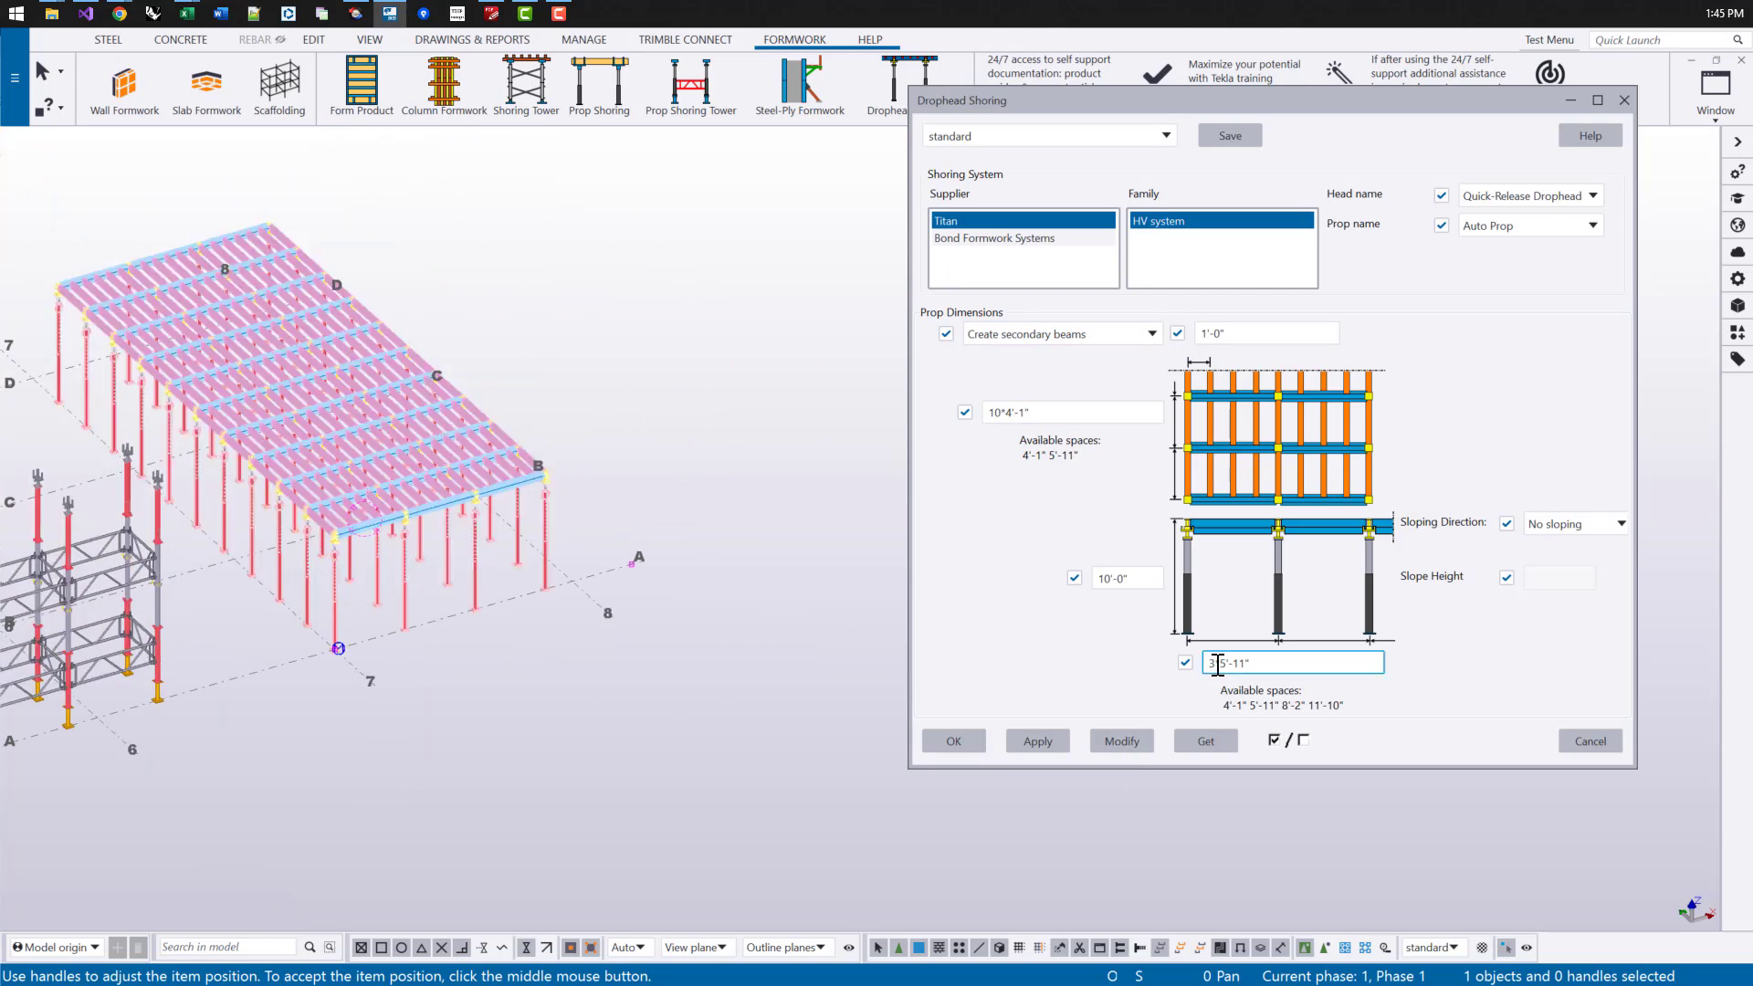
{"action": "key", "text": "Delete"}
{"action": "type", "text": "10"}
{"action": "left_click", "coordinate": [1131, 739]}
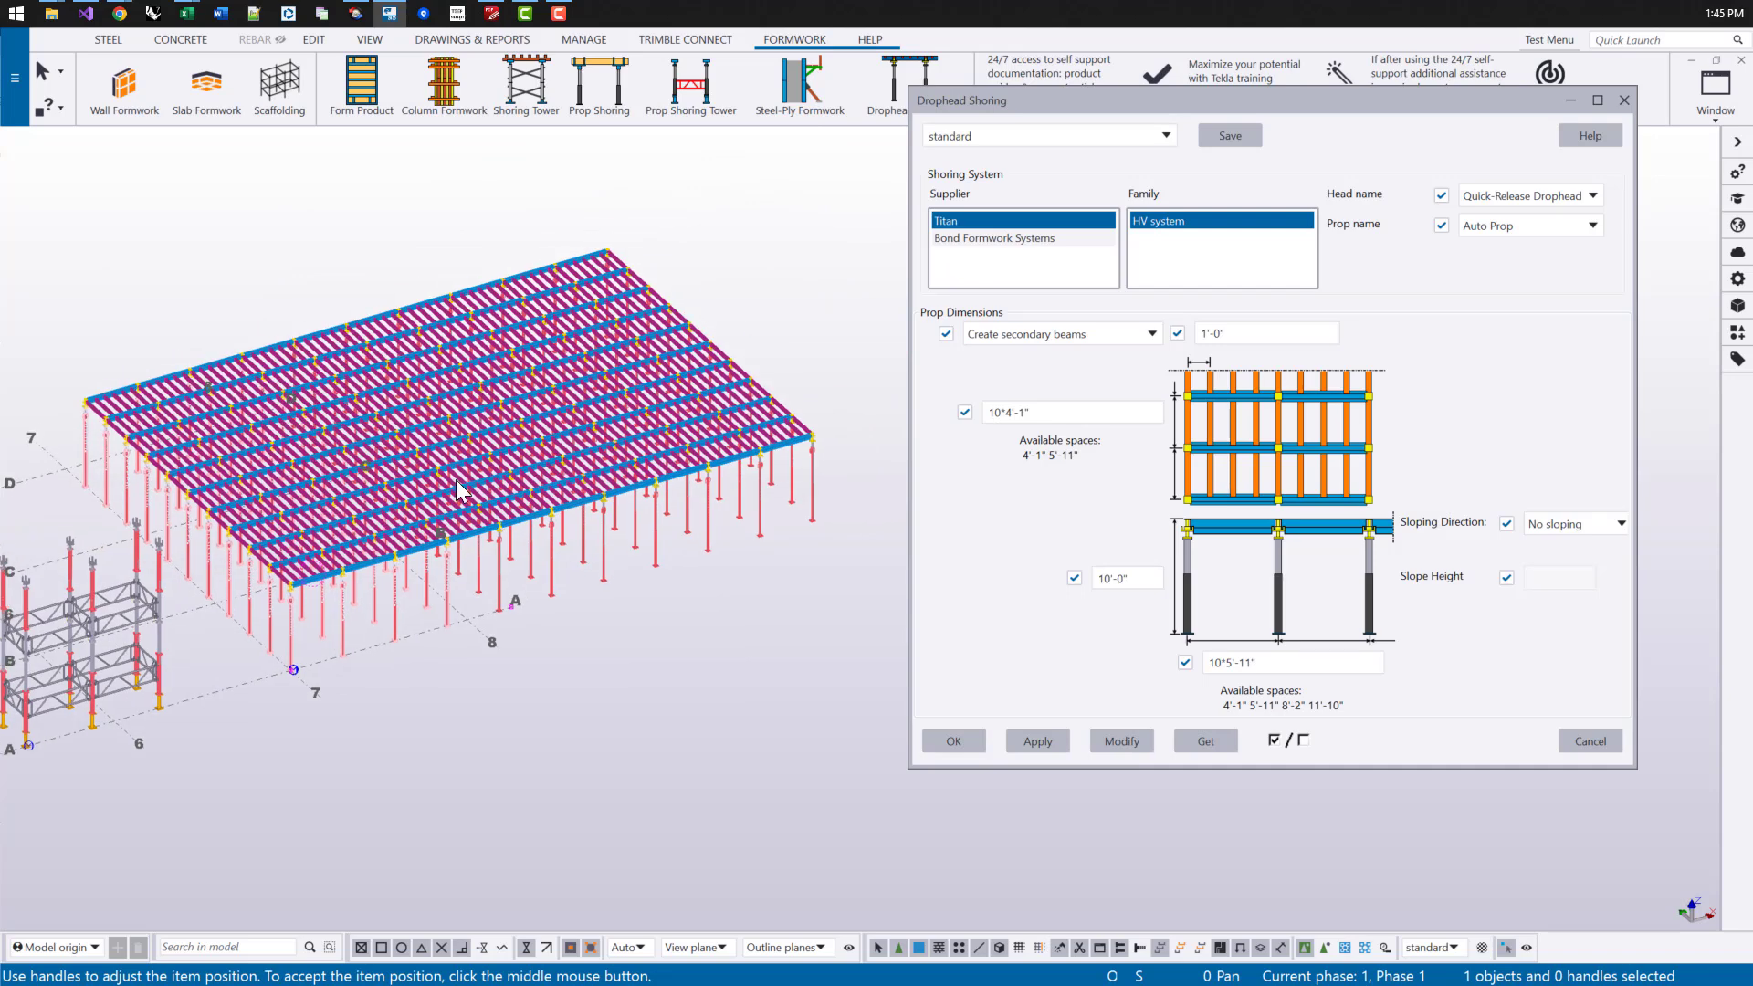
Step: Slope the drophead shoring in the X-direction with a slope height of 3', modify it and check the sloped deck
{"action": "scroll", "coordinate": [491, 457], "scroll_direction": "up", "scroll_amount": 3}
{"action": "left_click", "coordinate": [1562, 526]}
{"action": "left_click", "coordinate": [1555, 568]}
{"action": "middle_click_drag", "start_coordinate": [565, 418], "coordinate": [650, 409]}
{"action": "left_click", "coordinate": [1552, 578]}
{"action": "type", "text": "10"}
{"action": "key", "text": "BackSpace"}
{"action": "type", "text": "3"}
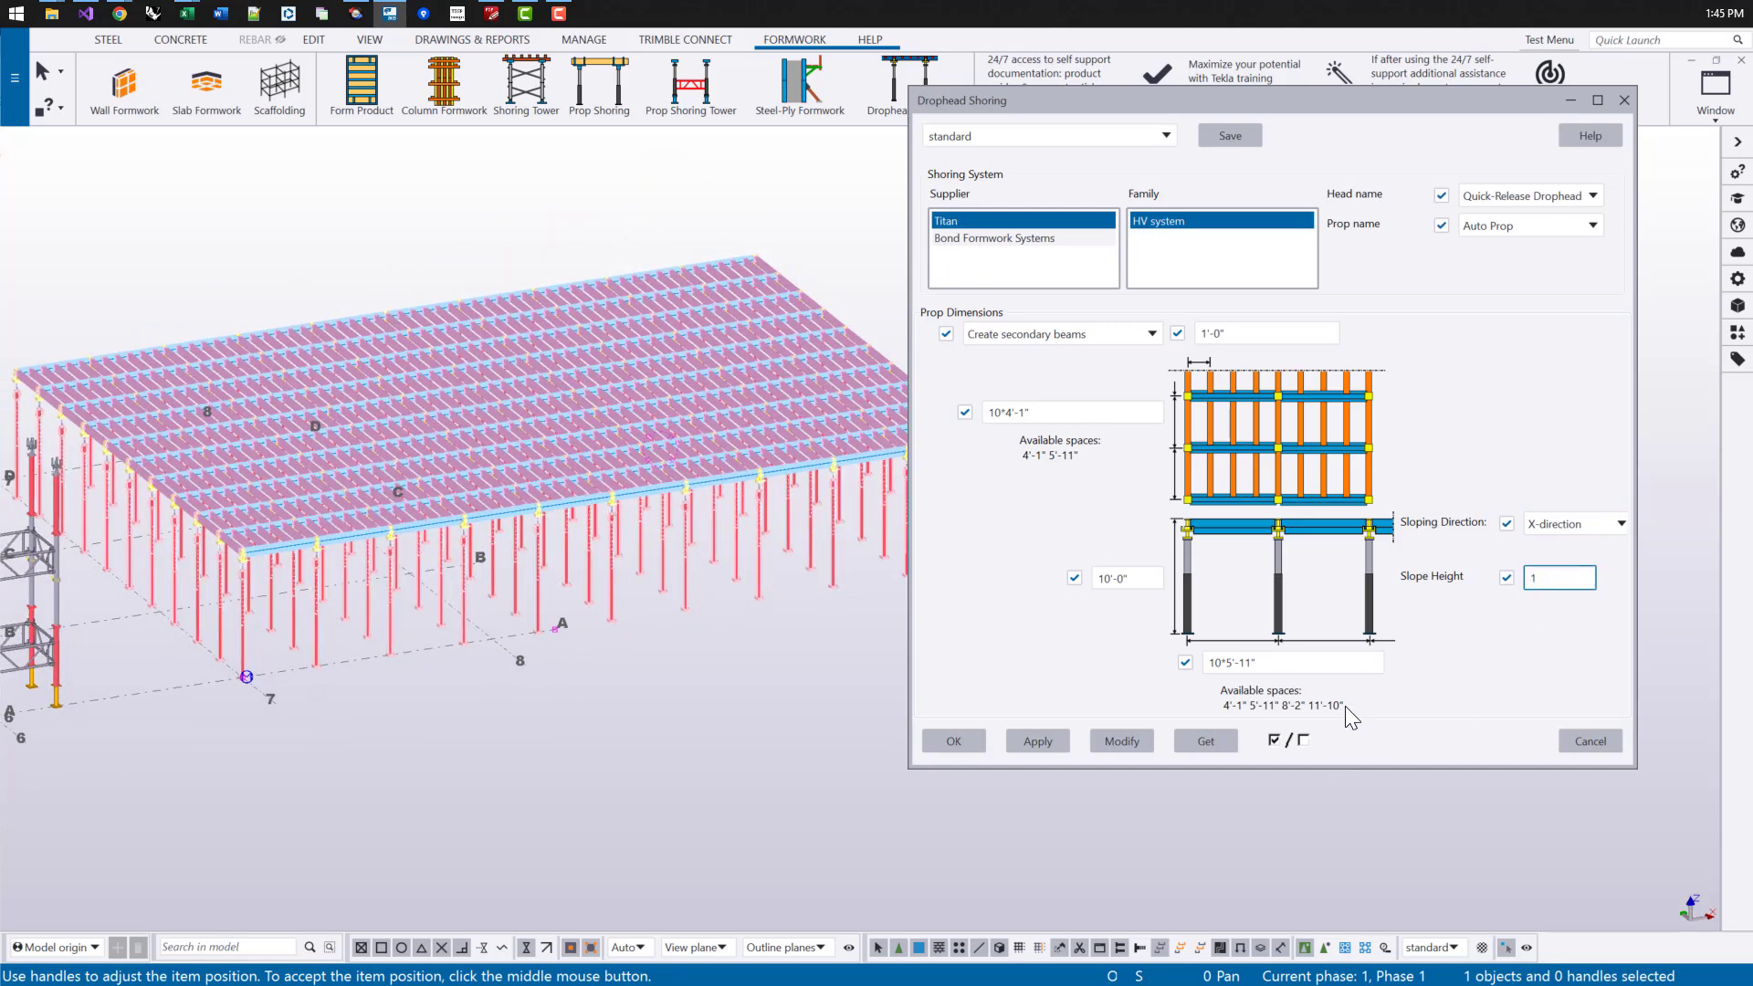
{"action": "left_click", "coordinate": [1121, 741]}
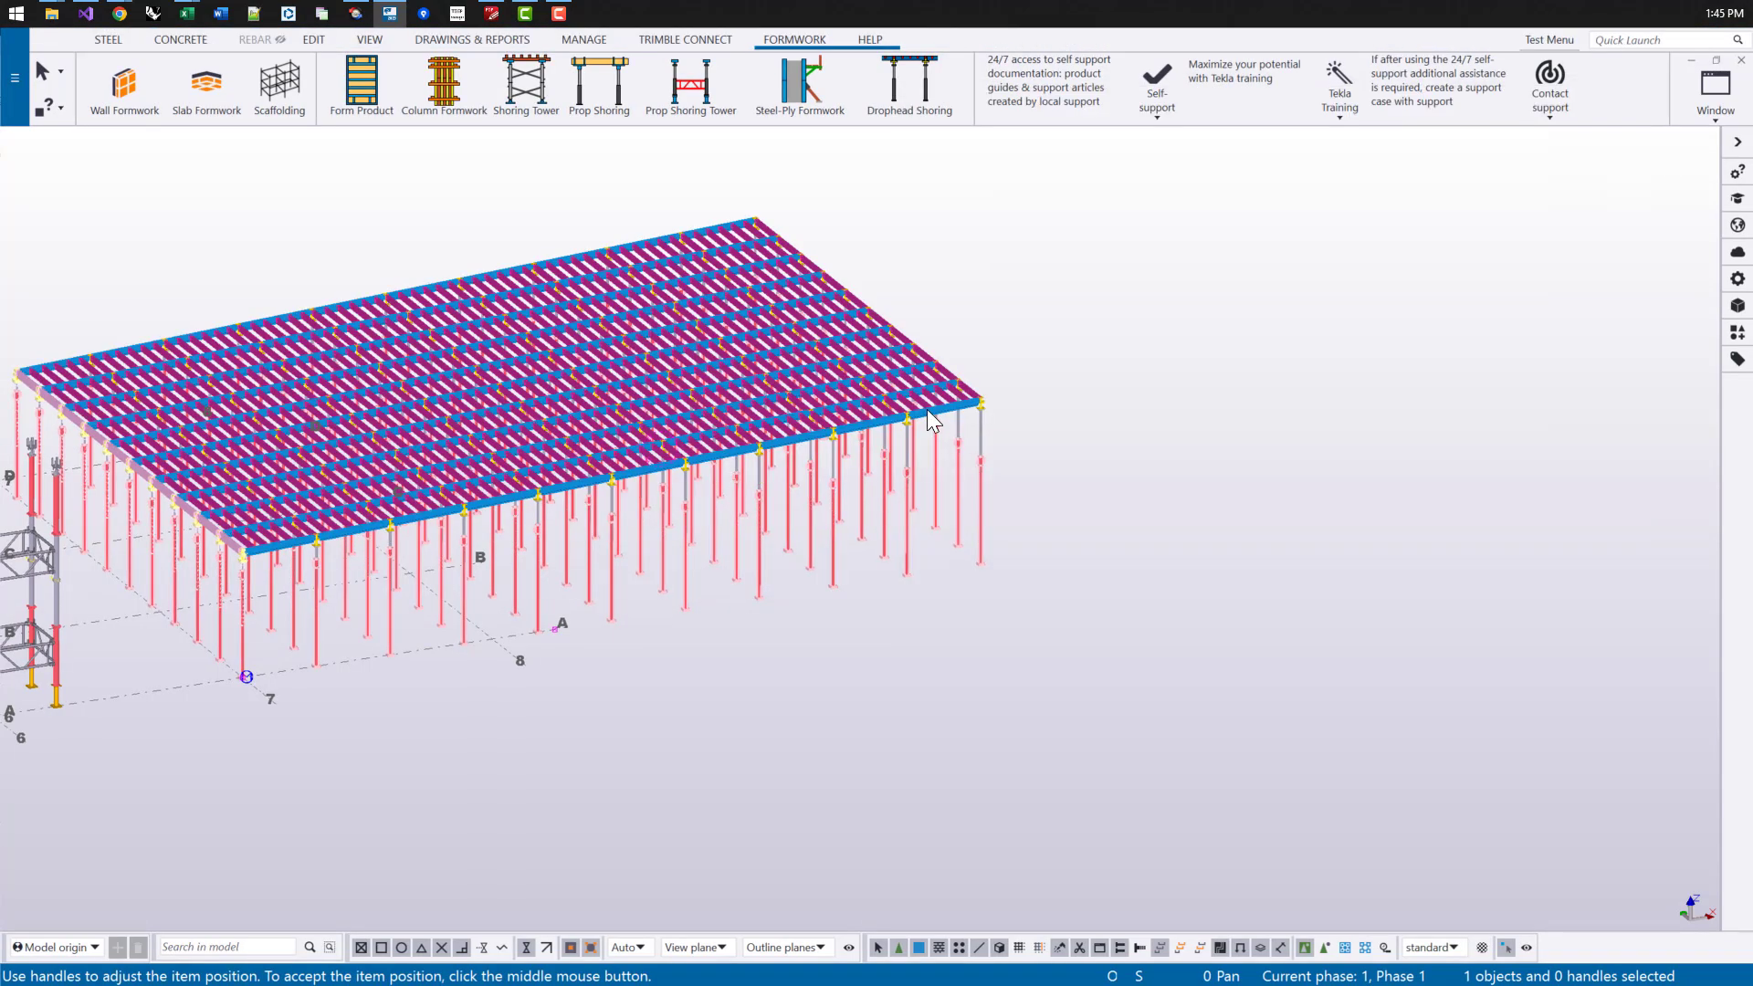
{"action": "middle_click_drag", "start_coordinate": [934, 402], "coordinate": [845, 364], "text": "ctrl"}
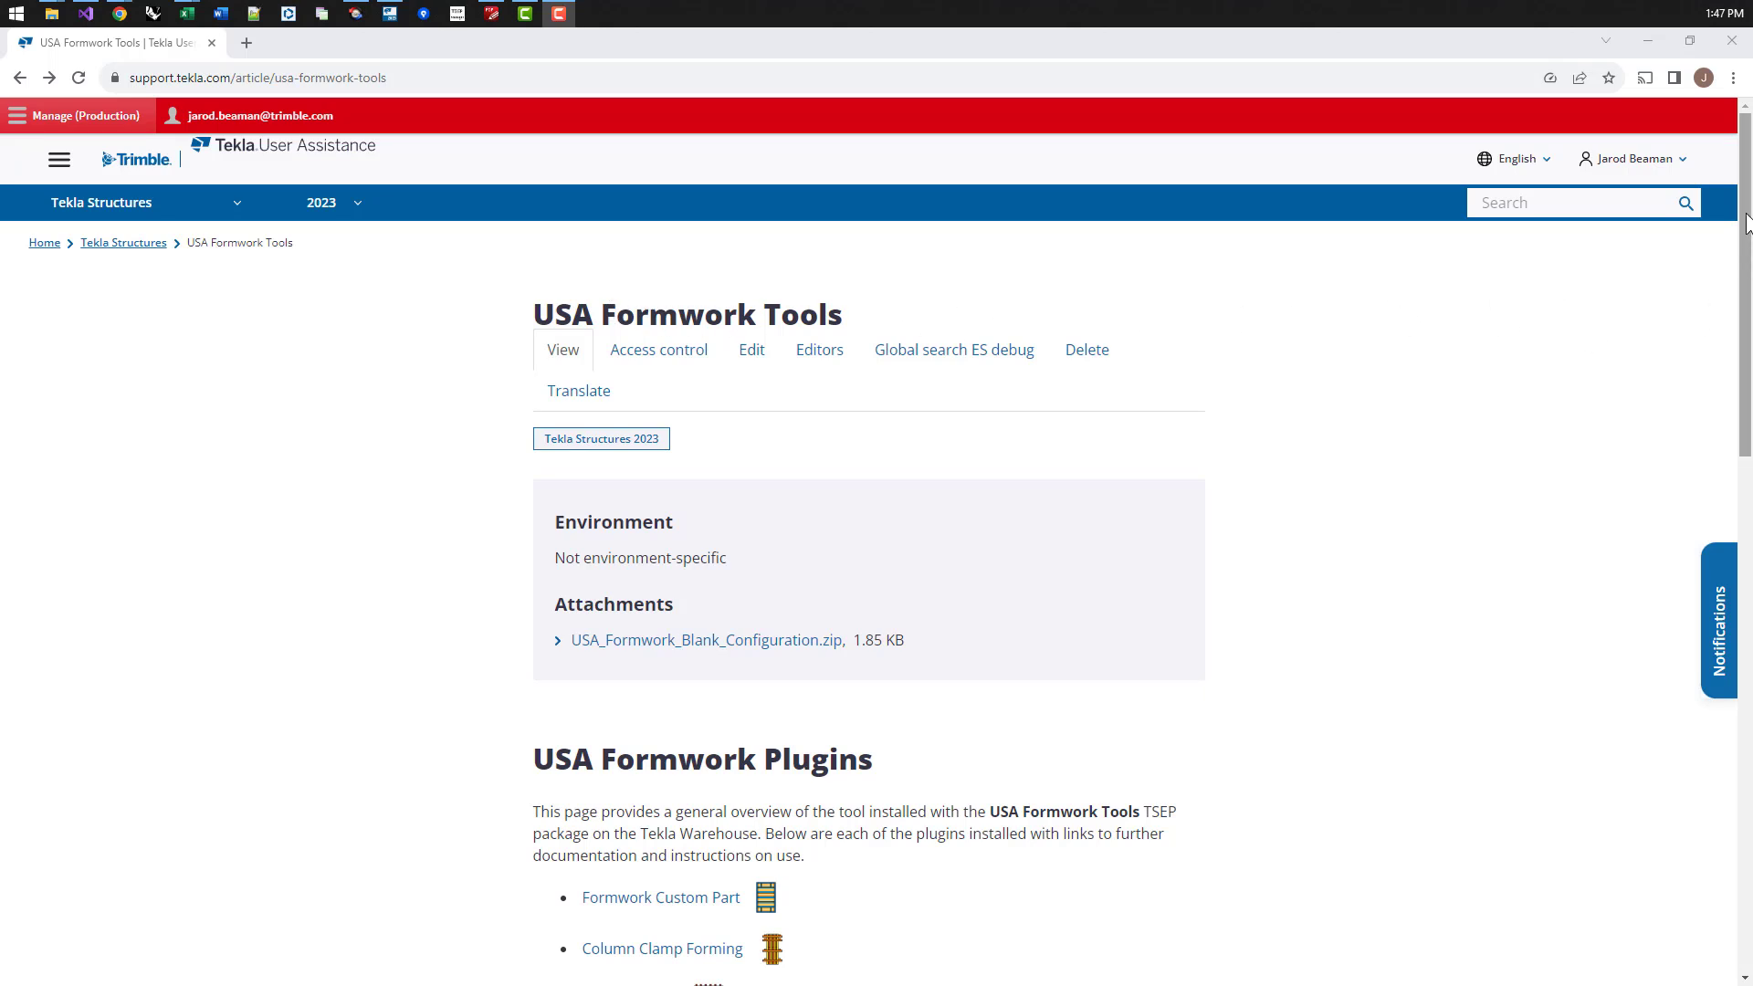
Step: On the USA Formwork Tools support page in the browser, expand the Installation section, look at it and collapse it
{"action": "left_click_drag", "start_coordinate": [1746, 222], "coordinate": [1746, 575]}
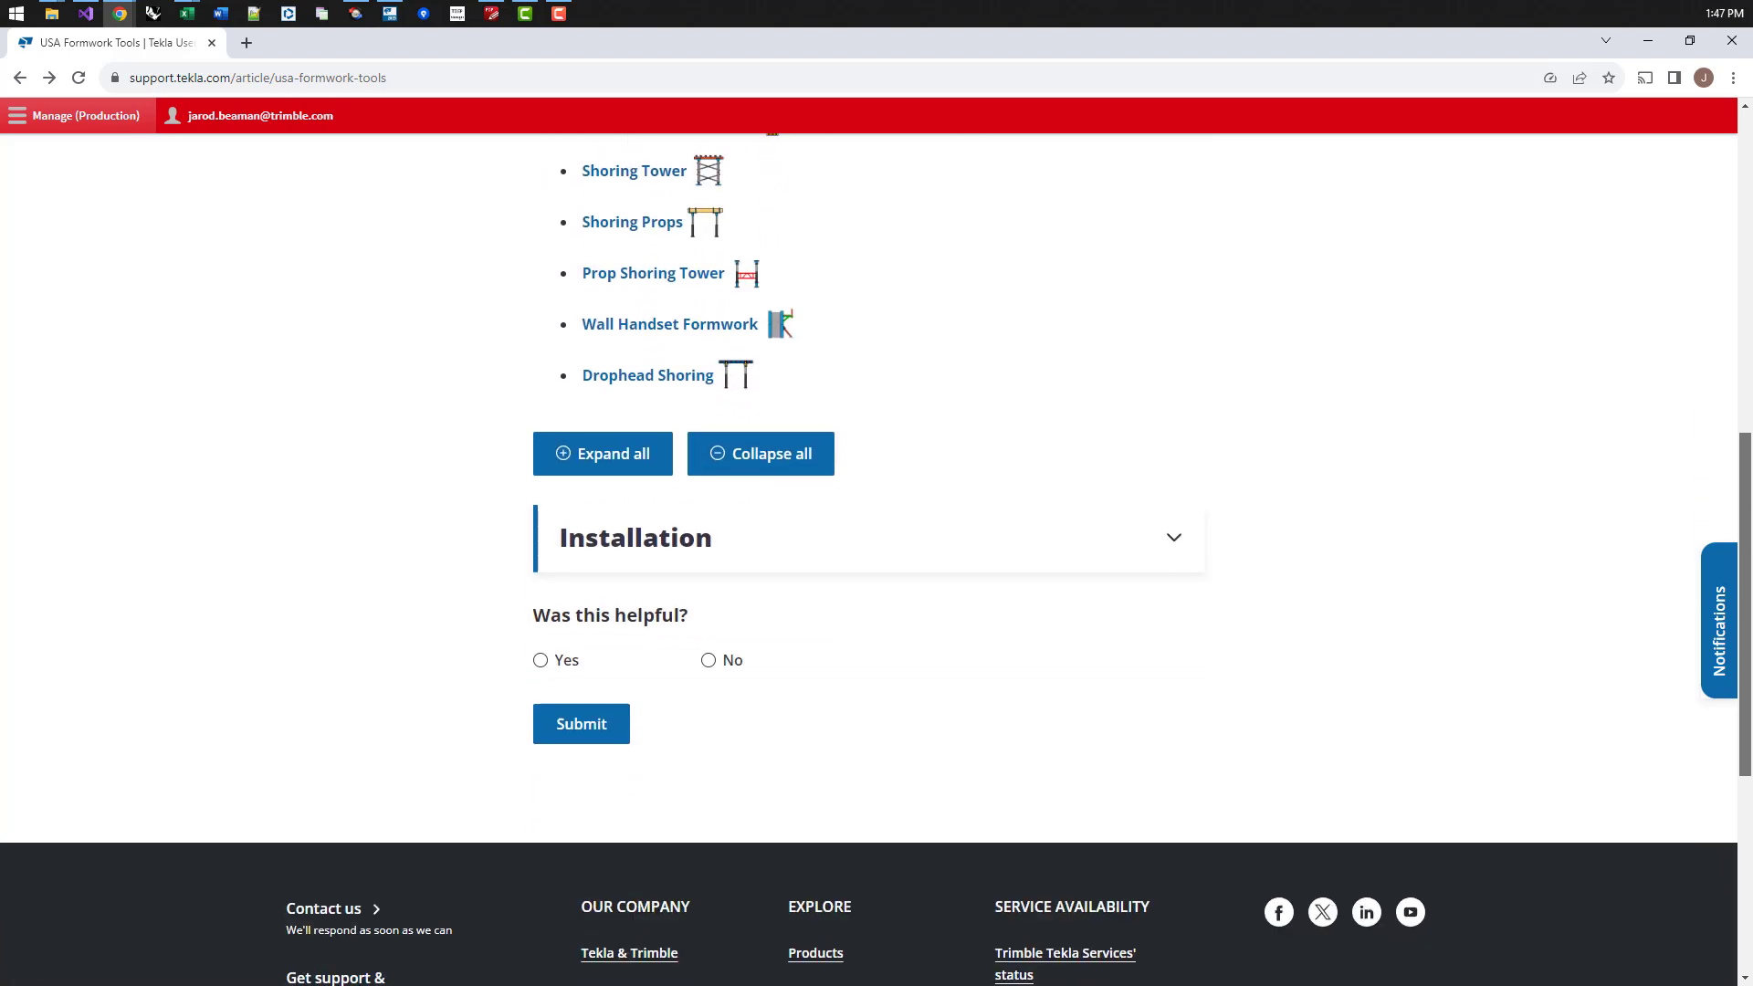
{"action": "left_click", "coordinate": [1175, 545]}
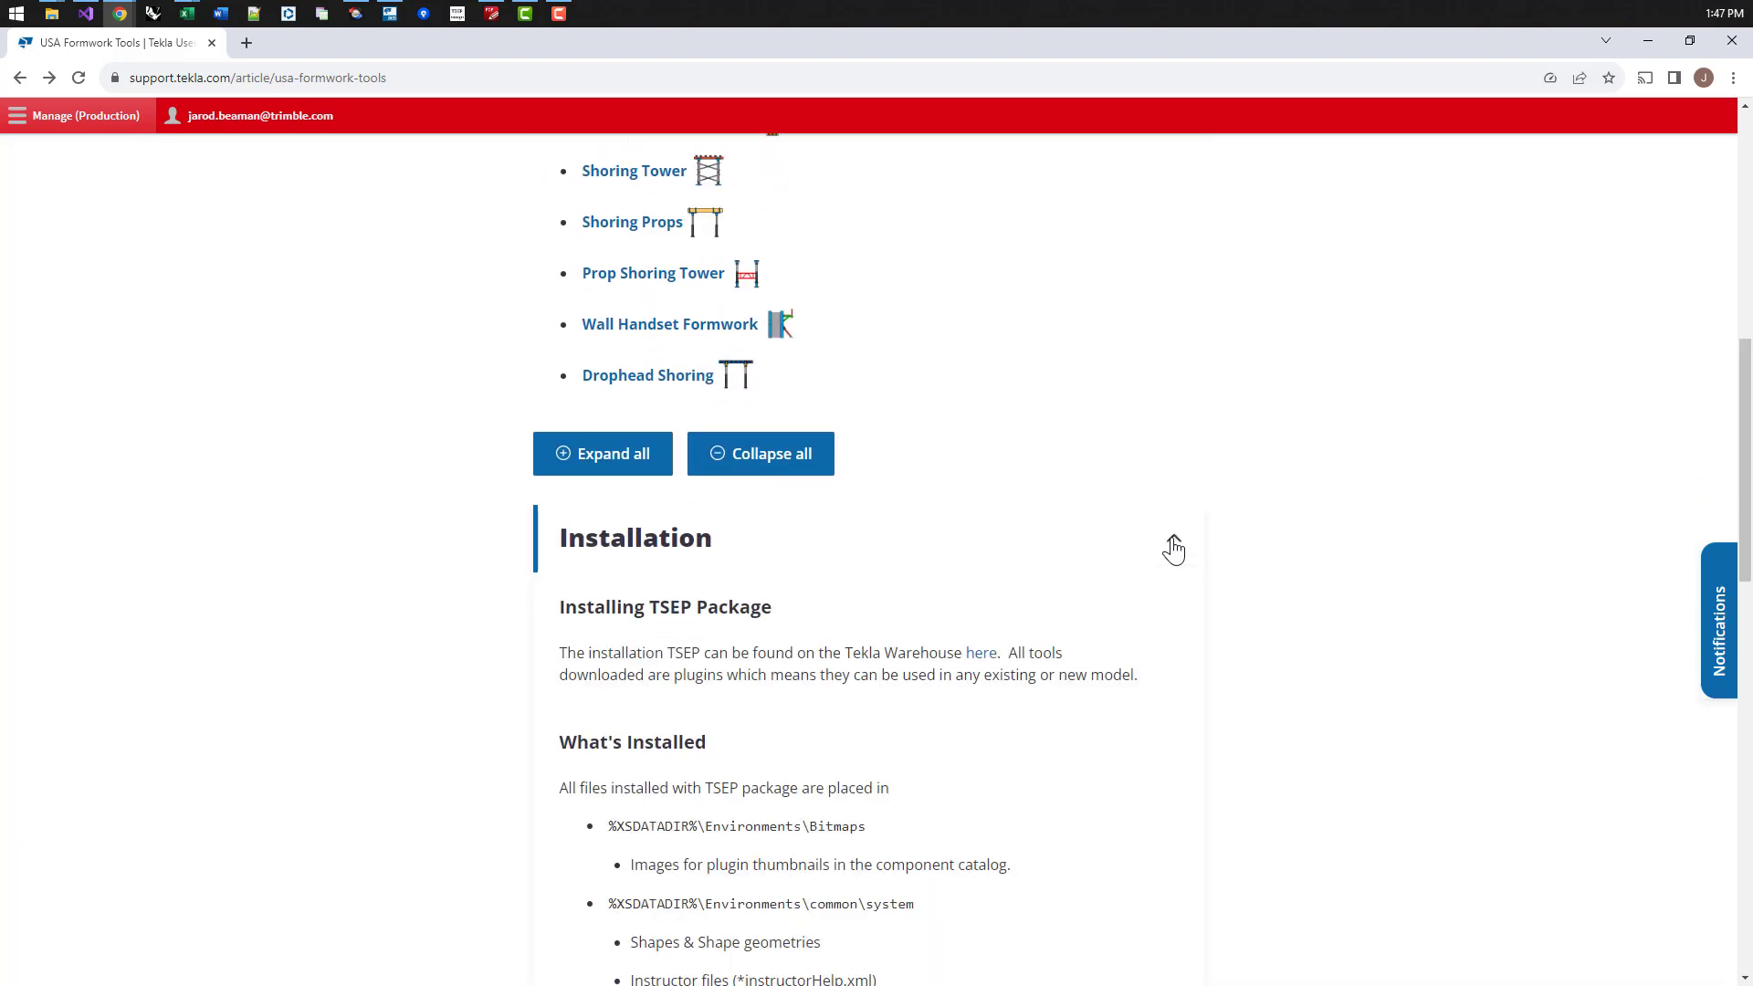
{"action": "left_click", "coordinate": [1174, 548]}
Step: Open the Formwork Custom Part article from the plugin list and expand its Configuration *.Formwork.Products.csv section
{"action": "scroll", "coordinate": [1196, 594], "scroll_direction": "up", "scroll_amount": 7}
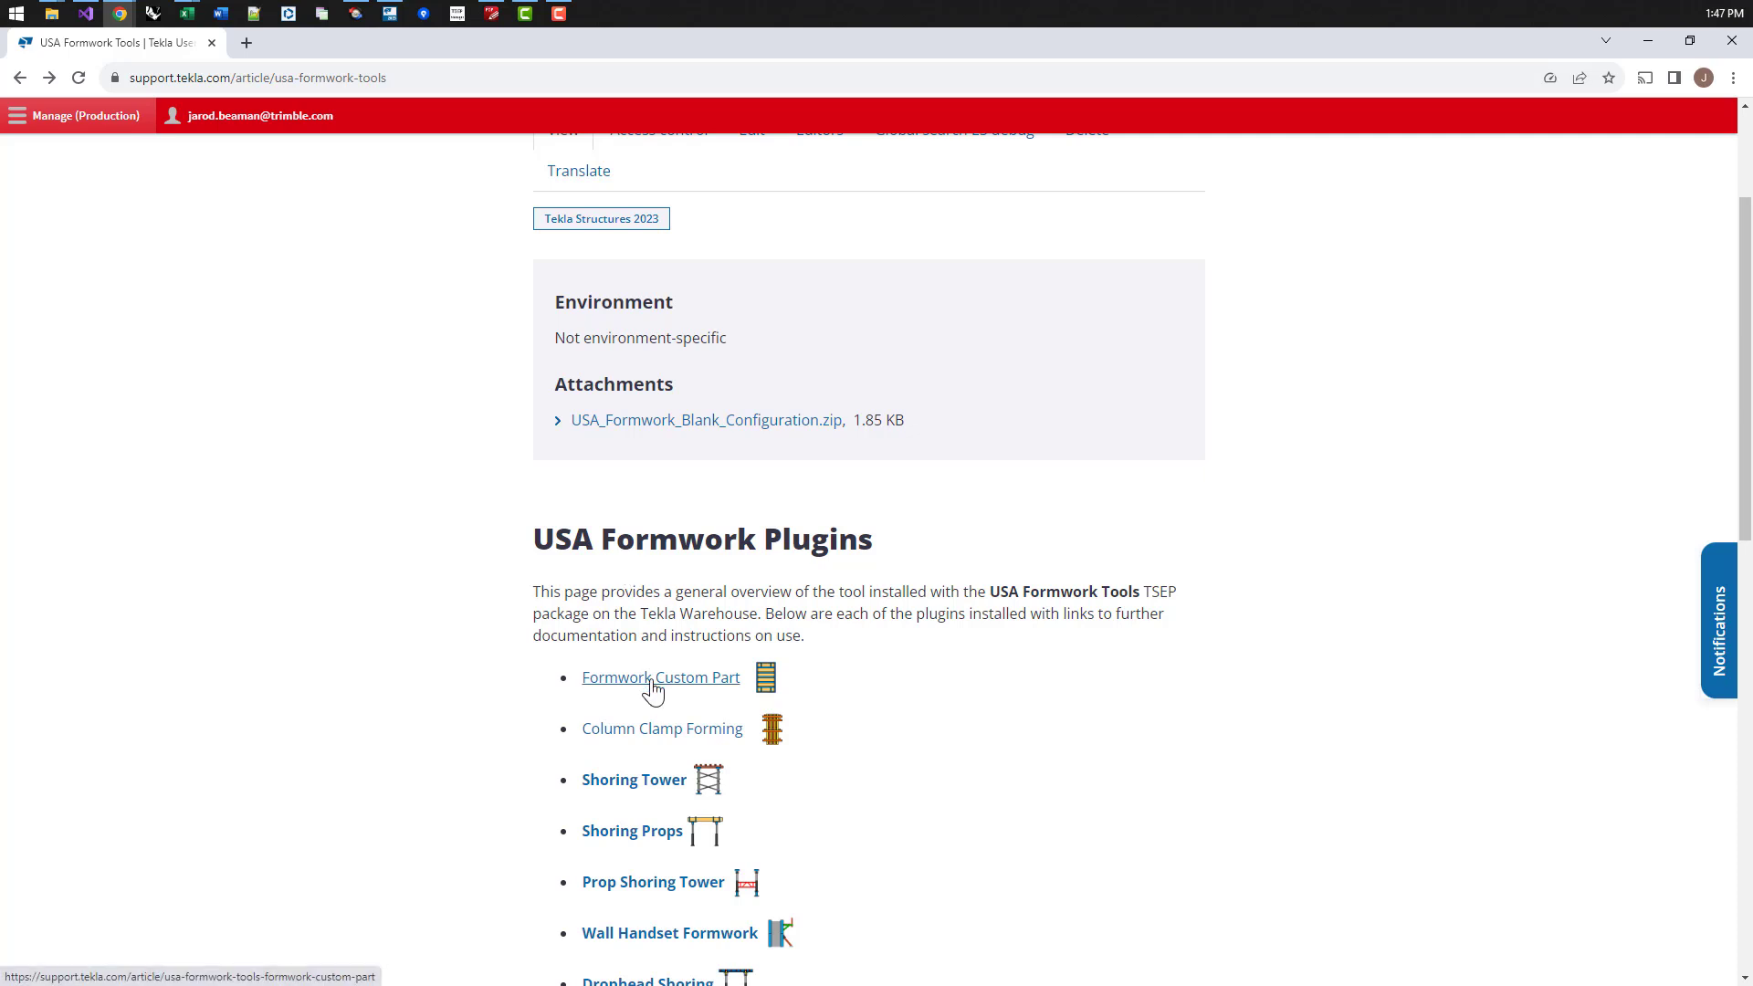
{"action": "scroll", "coordinate": [647, 686], "scroll_direction": "down", "scroll_amount": 3}
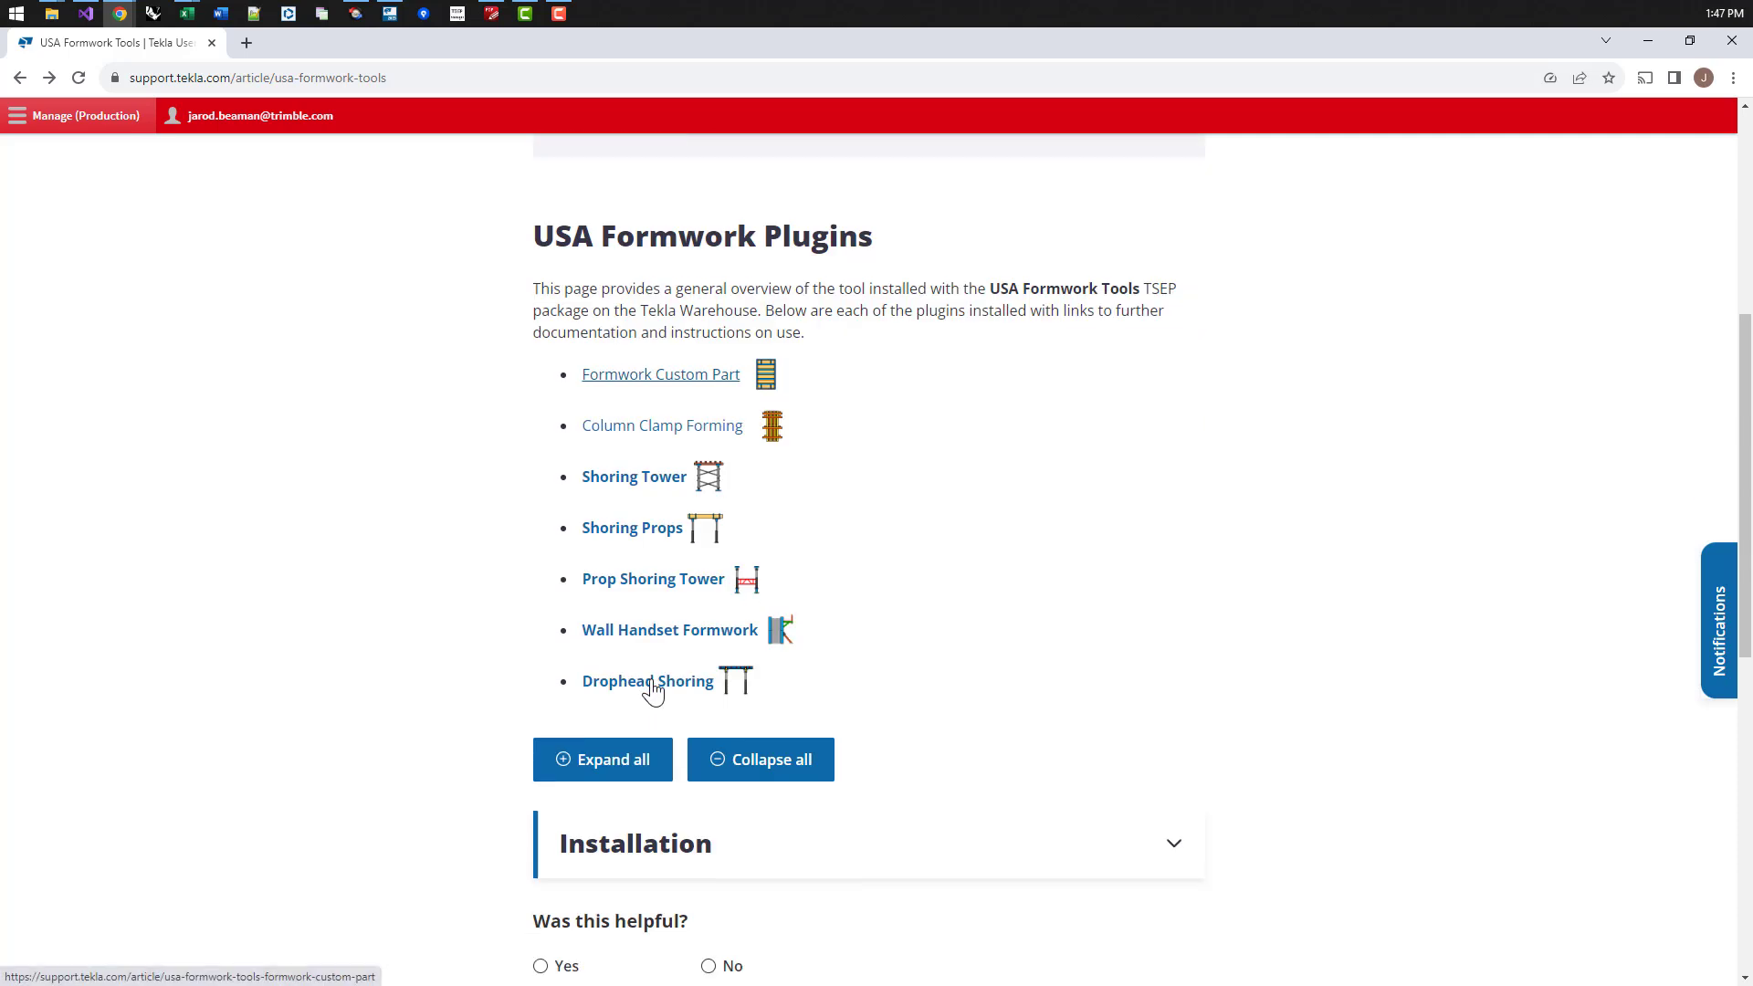
{"action": "left_click", "coordinate": [635, 383]}
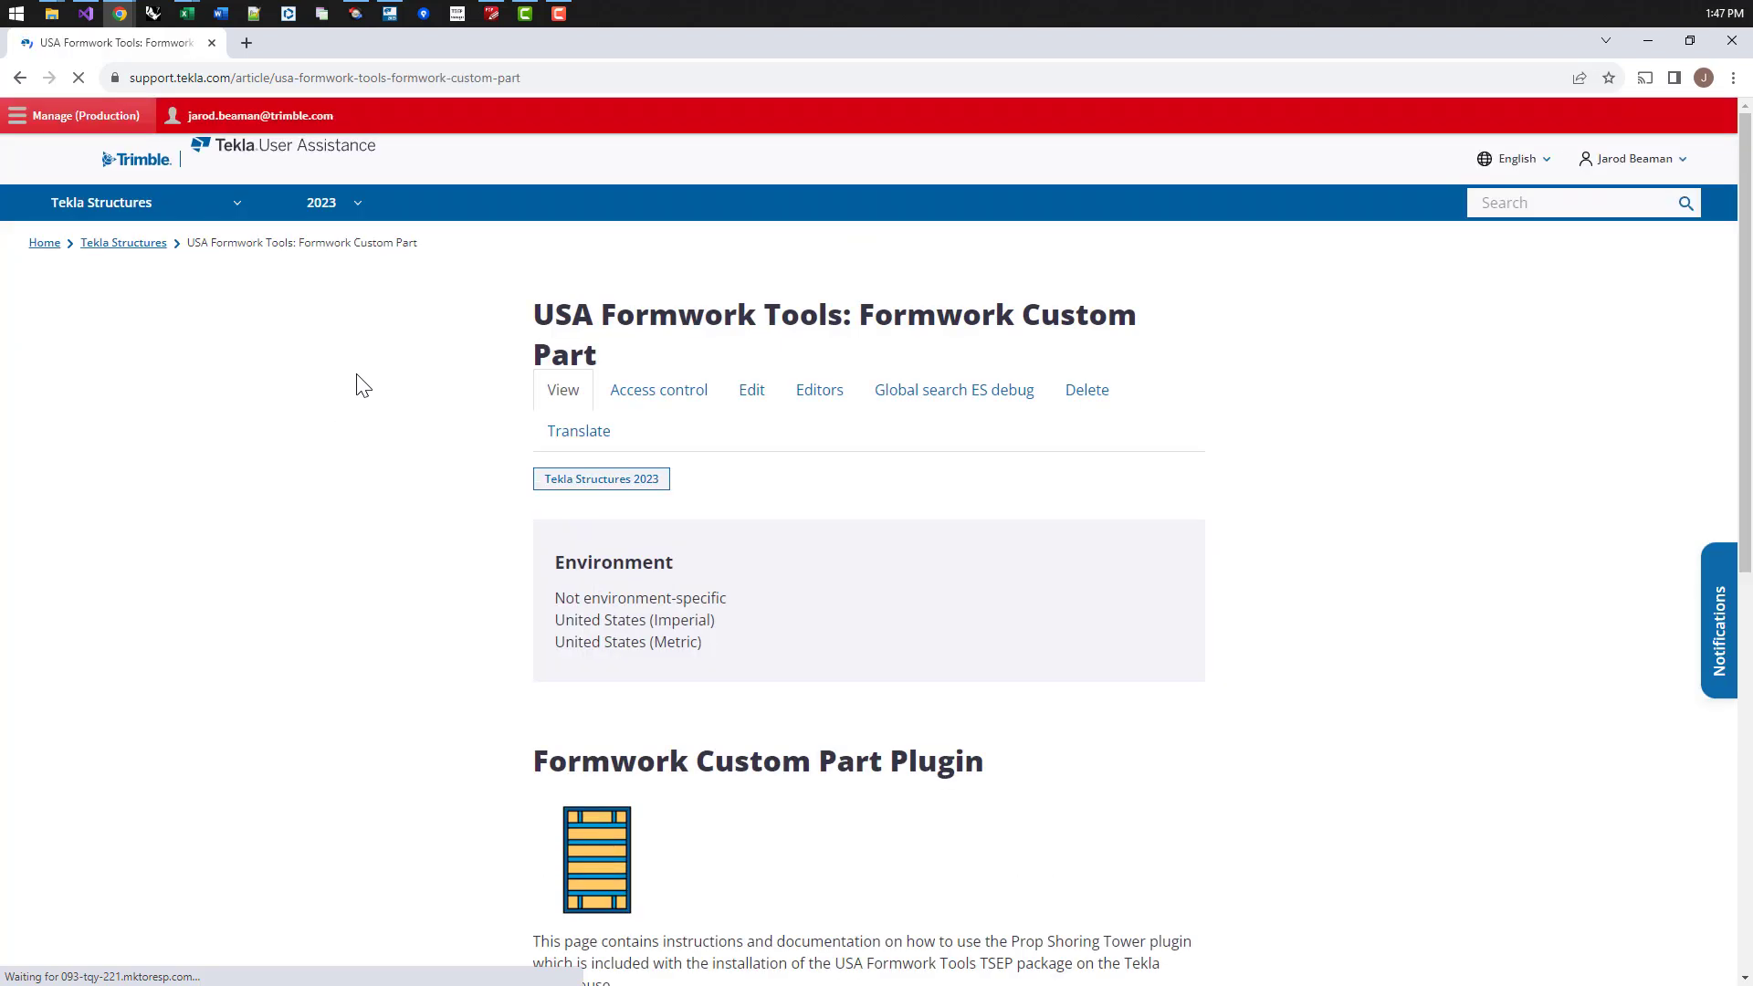
{"action": "scroll", "coordinate": [357, 384], "scroll_direction": "down", "scroll_amount": 6}
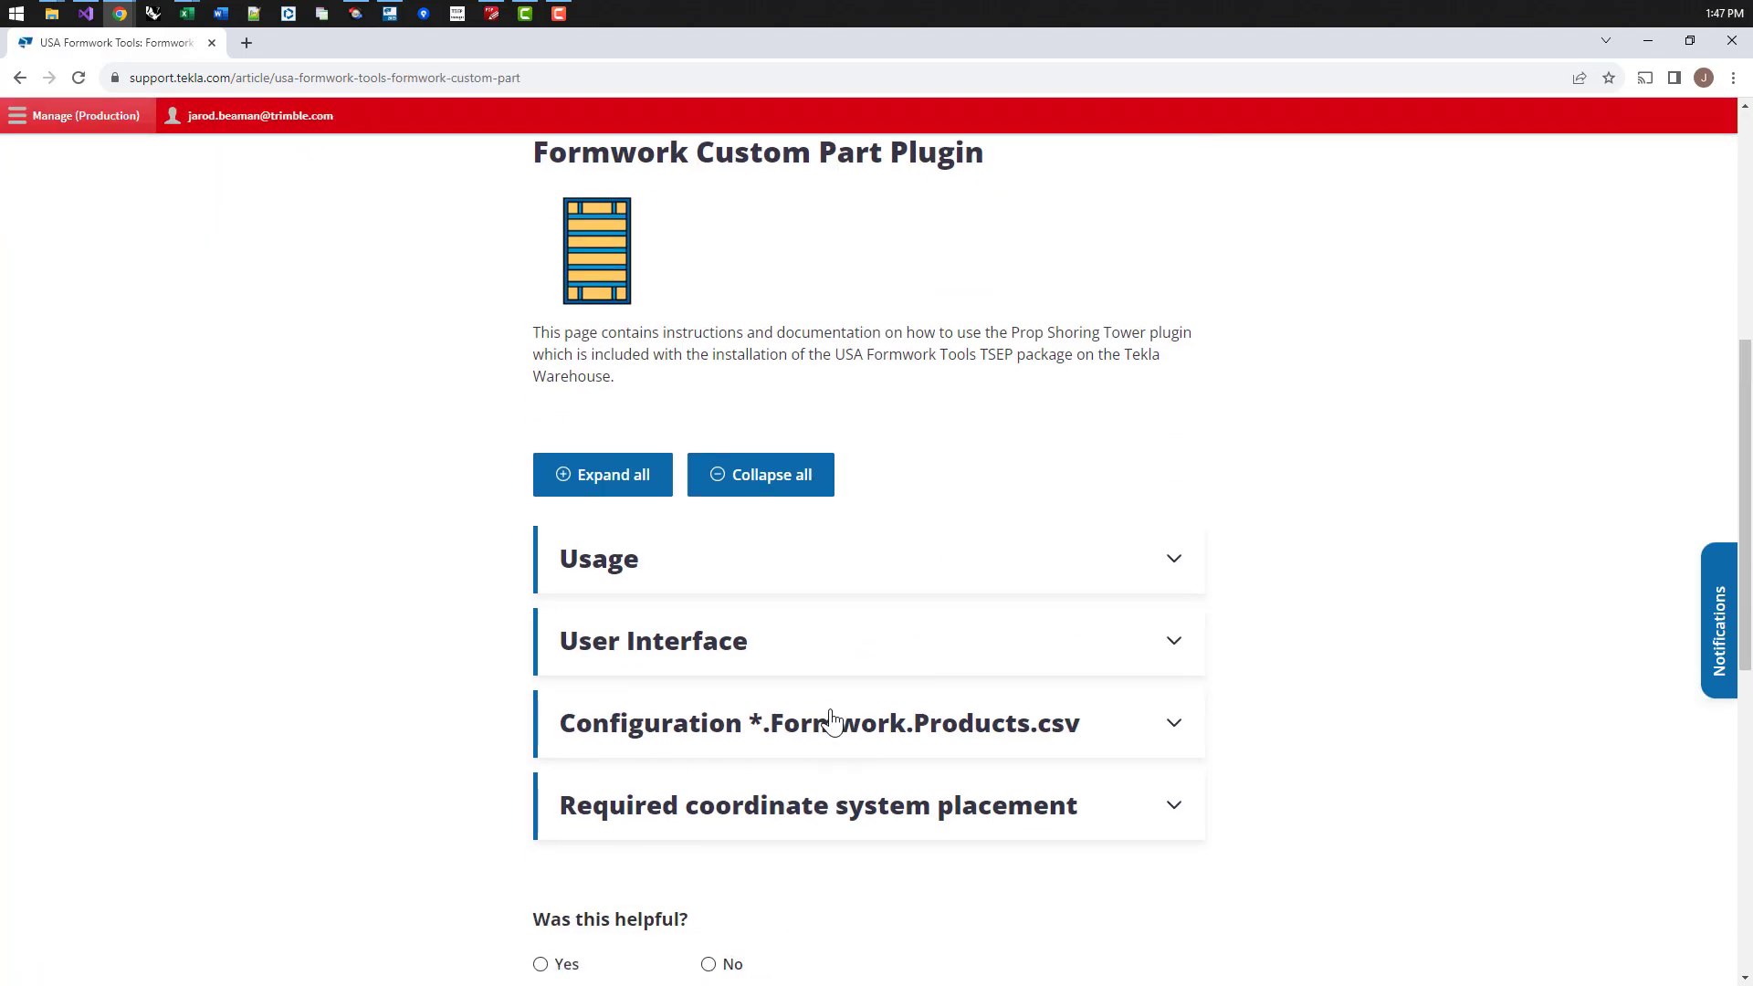
{"action": "scroll", "coordinate": [832, 719], "scroll_direction": "down", "scroll_amount": 3}
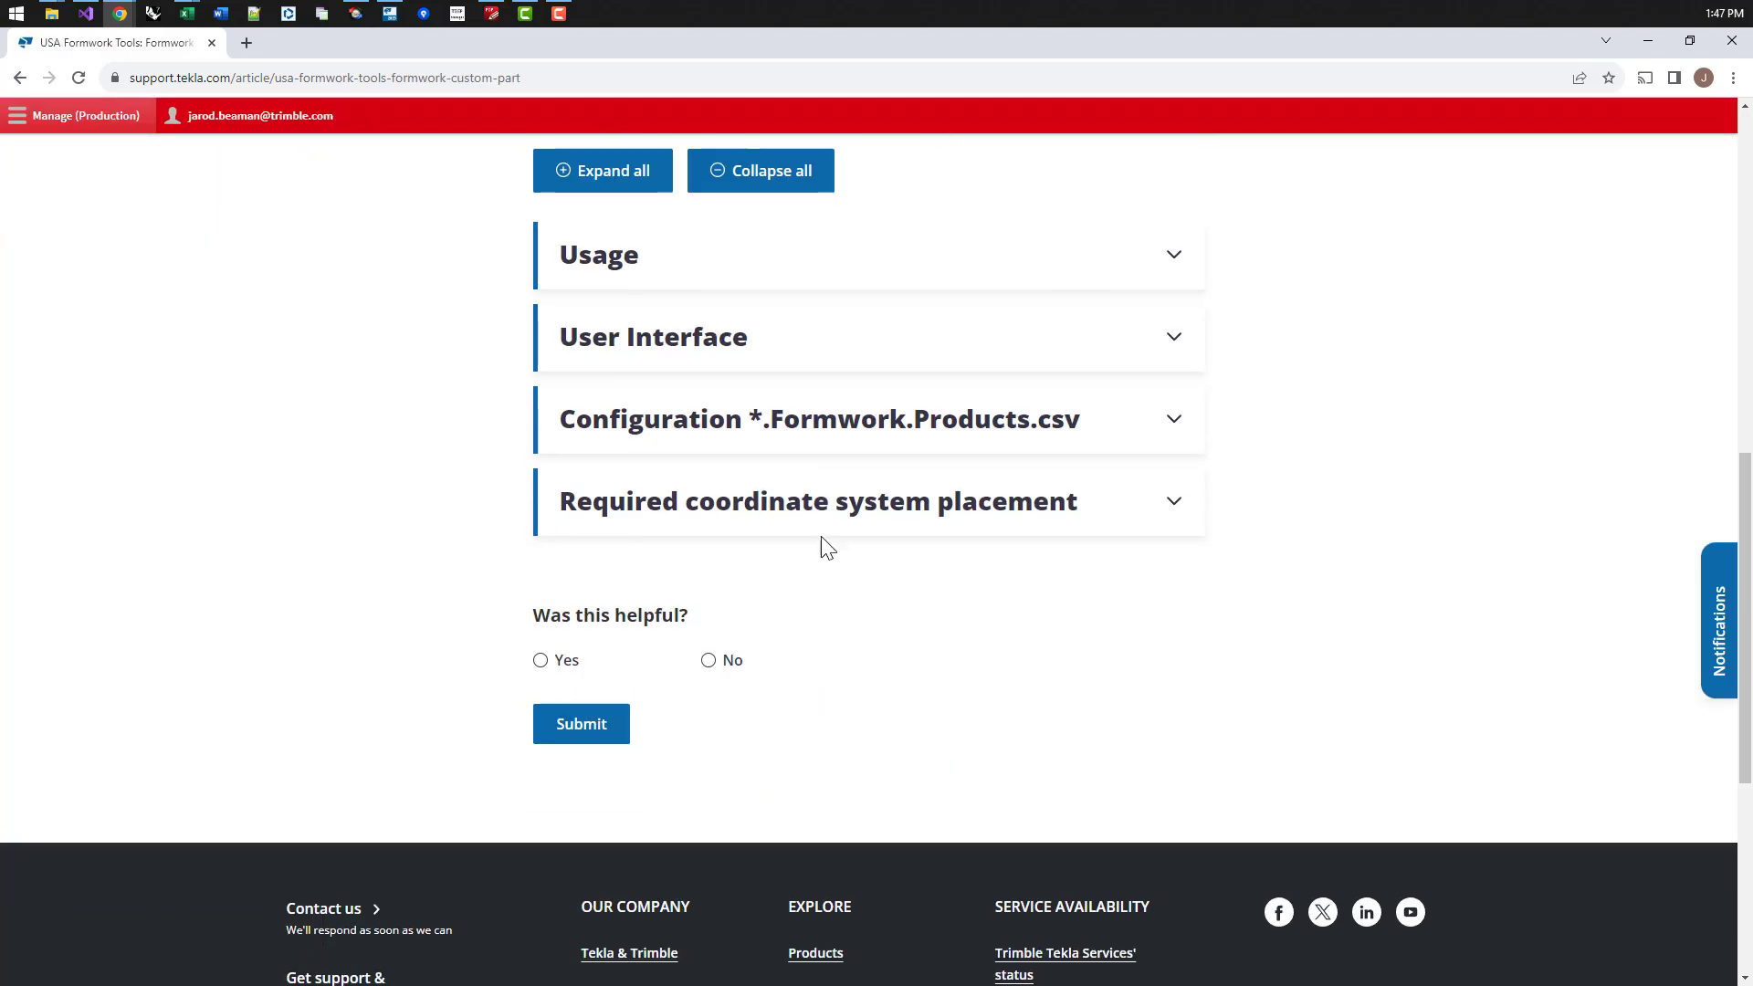
{"action": "left_click", "coordinate": [794, 425]}
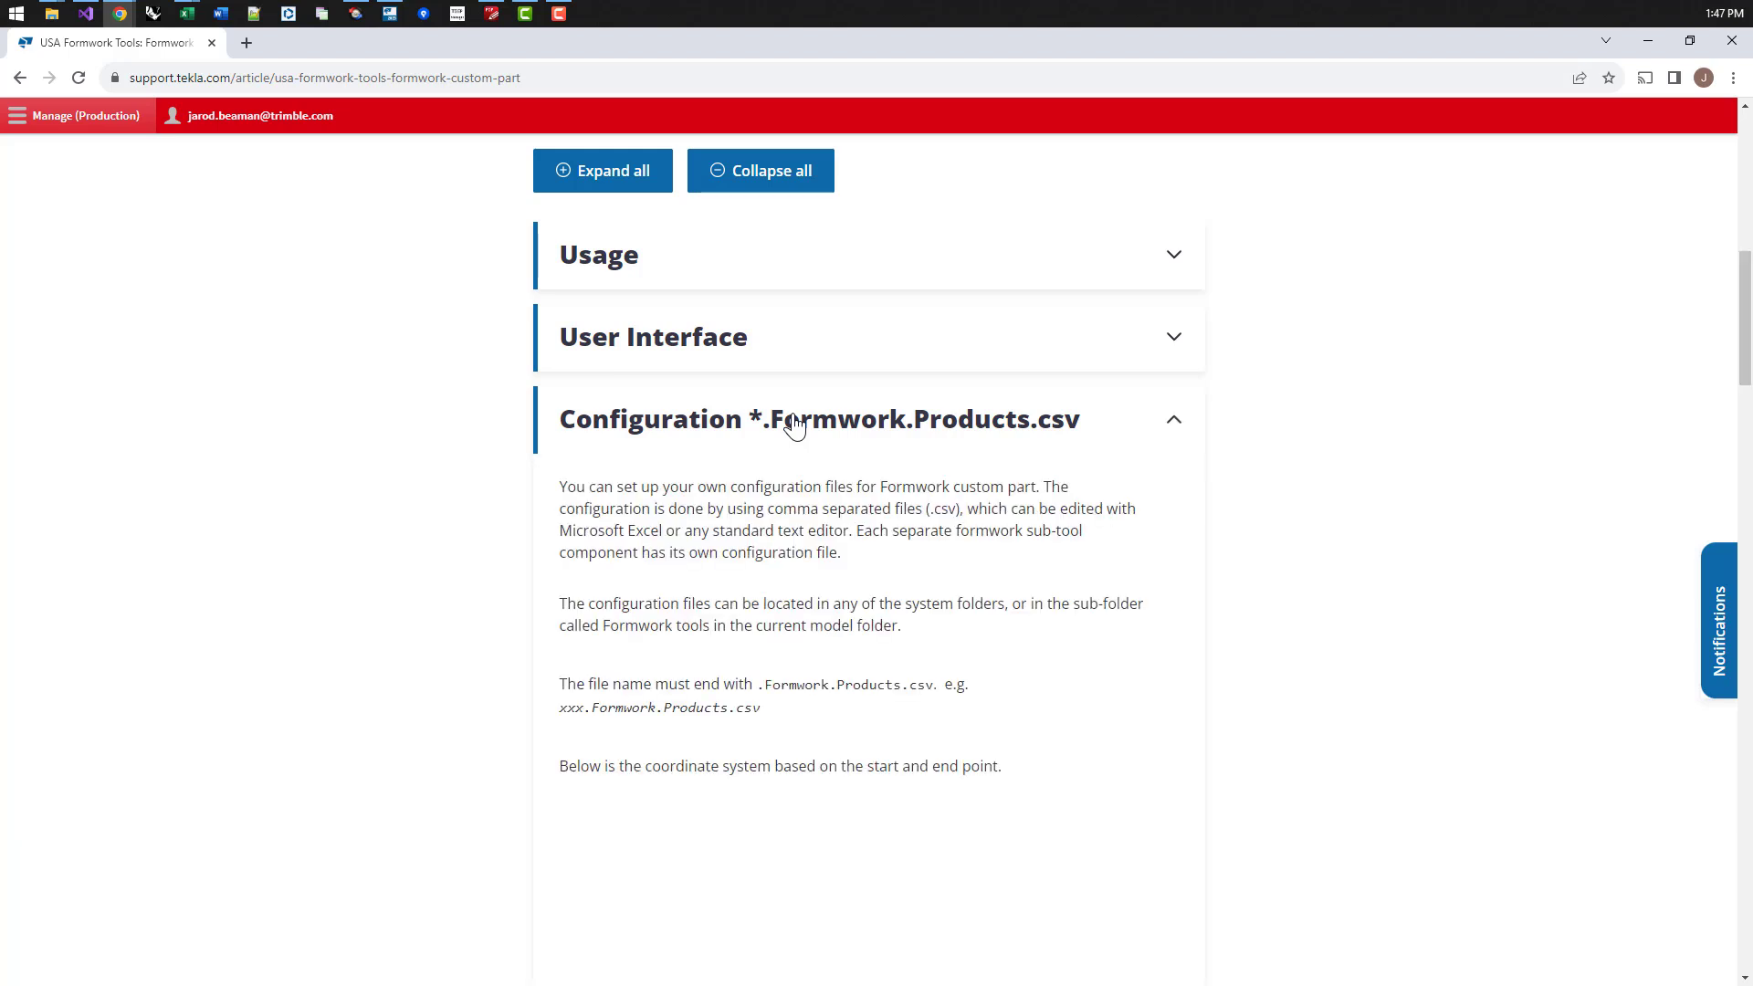
Step: Read the introduction on setting up Formwork custom part configuration files, including file location, naming and coordinate system
{"action": "scroll", "coordinate": [757, 529], "scroll_direction": "down", "scroll_amount": 3}
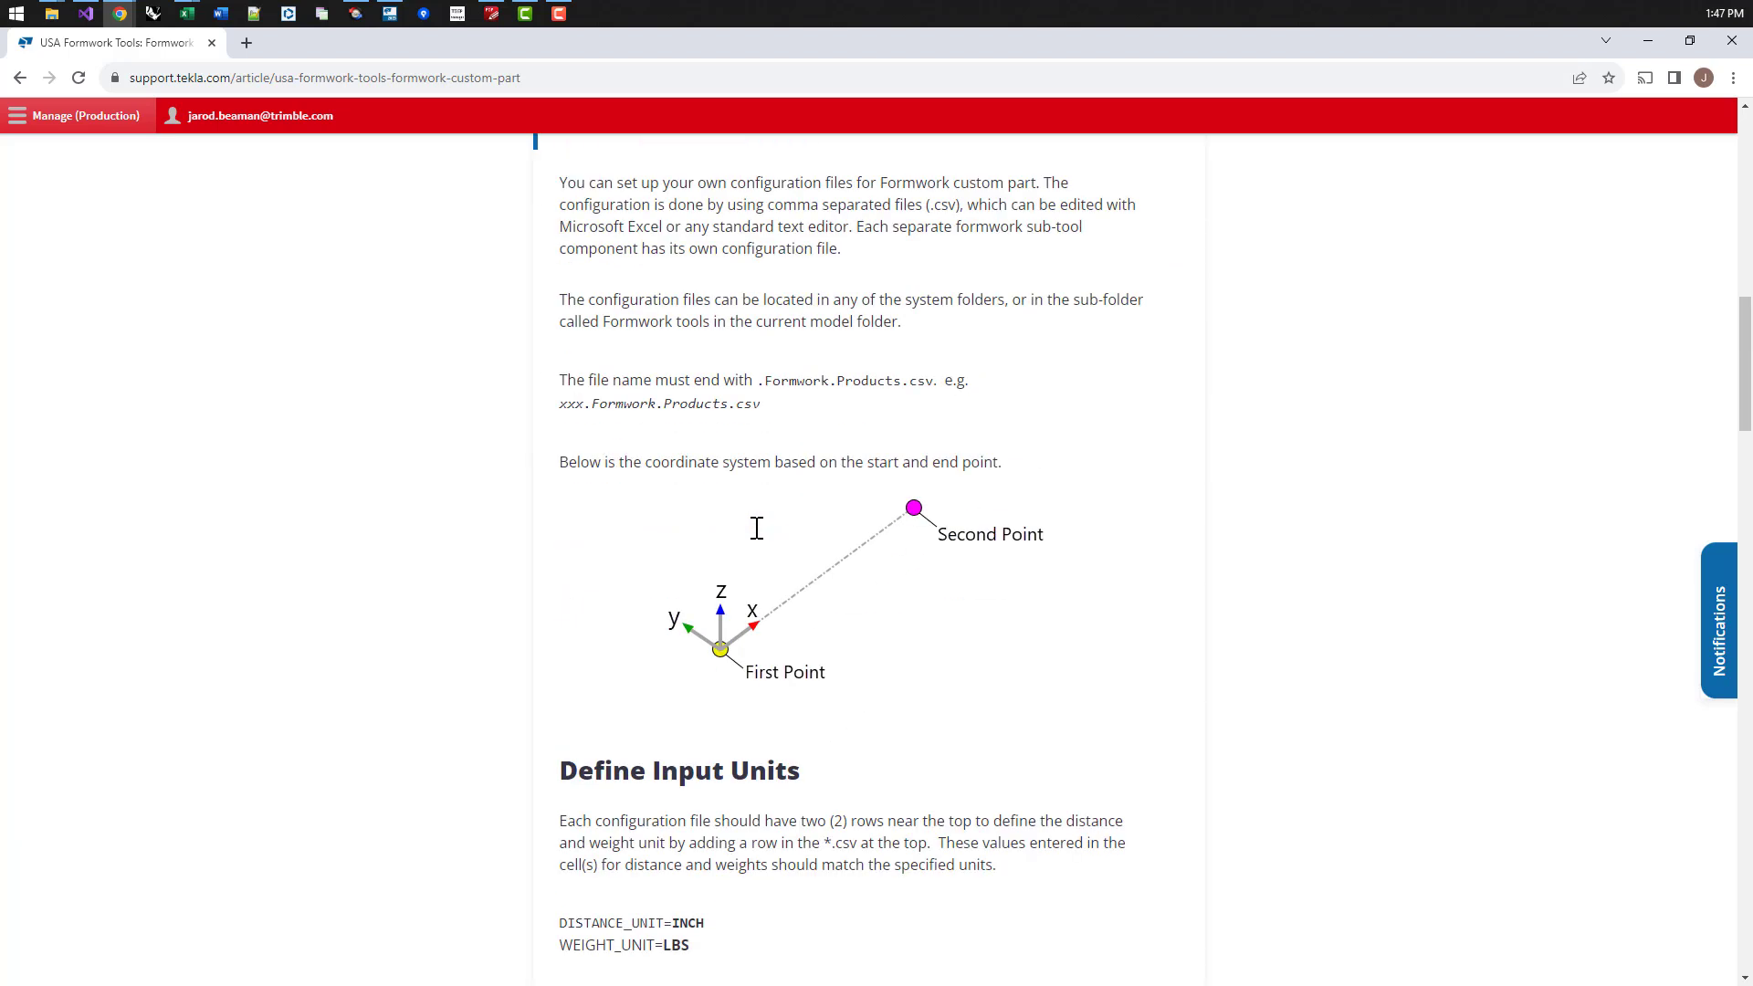
{"action": "scroll", "coordinate": [774, 507], "scroll_direction": "up", "scroll_amount": 3}
{"action": "left_click_drag", "start_coordinate": [560, 484], "coordinate": [1017, 783]}
{"action": "left_click", "coordinate": [771, 576]}
{"action": "scroll", "coordinate": [774, 534], "scroll_direction": "down", "scroll_amount": 6}
Step: Review the Define Input Units instructions and the configuration parameter fields table for formwork products
{"action": "scroll", "coordinate": [774, 534], "scroll_direction": "down", "scroll_amount": 6}
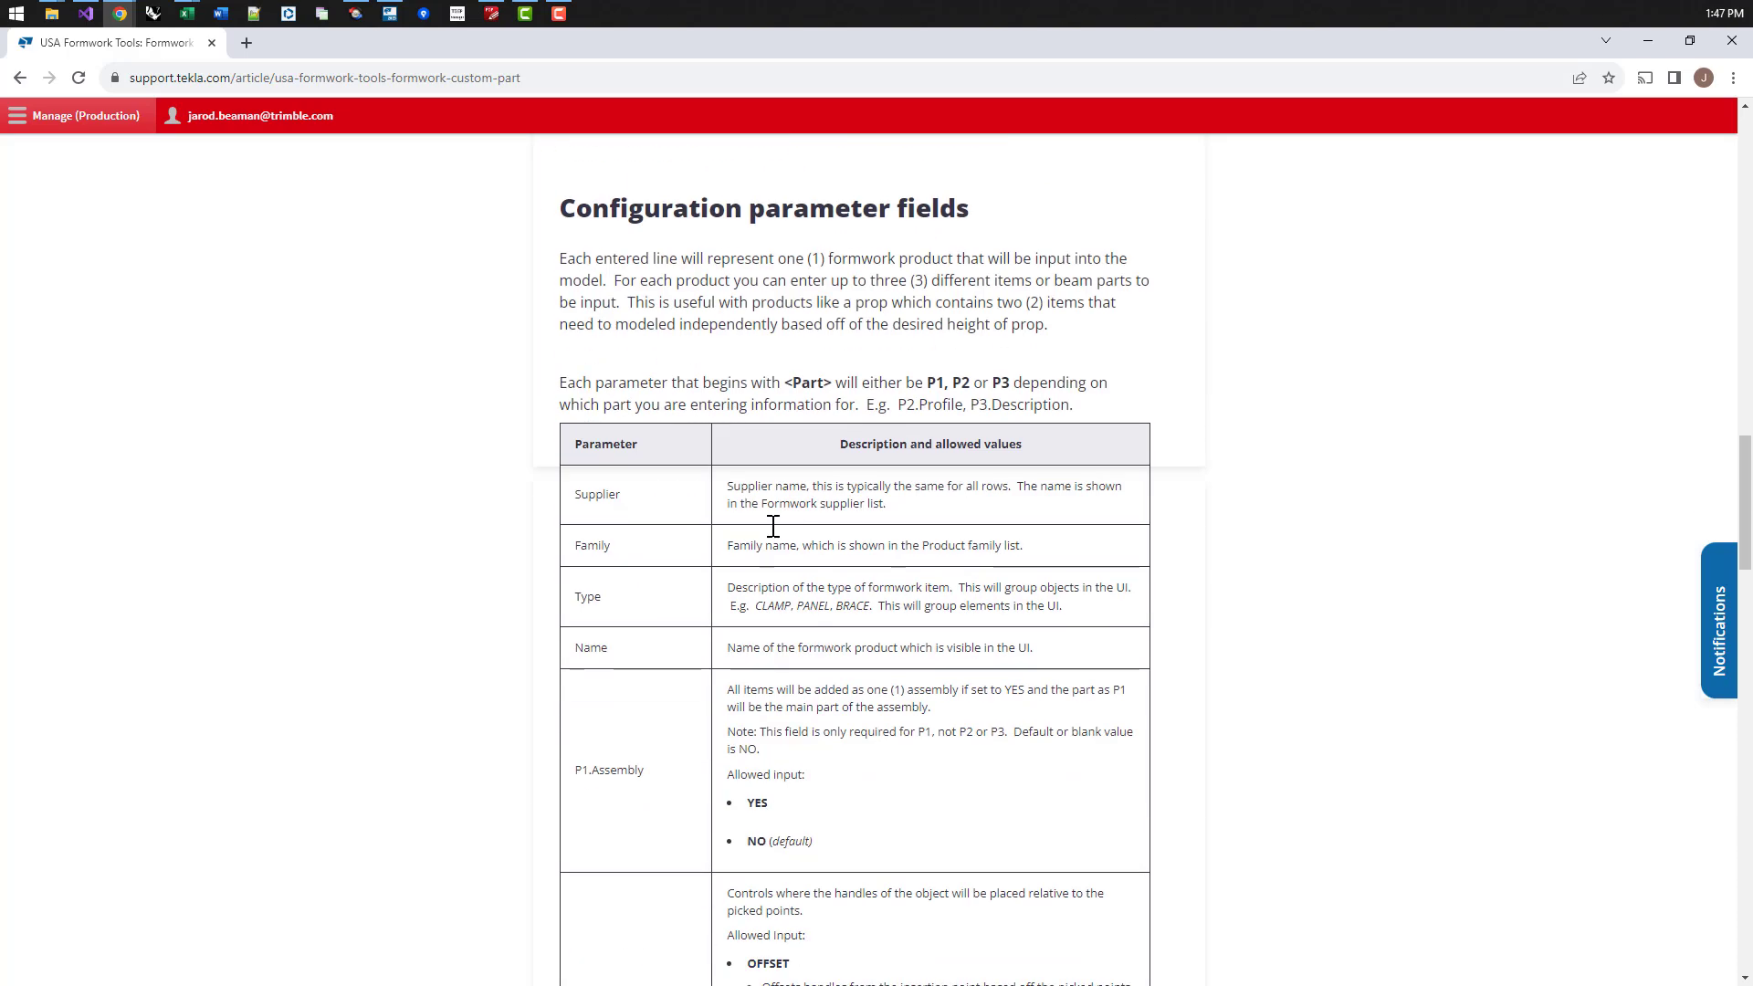
{"action": "scroll", "coordinate": [730, 580], "scroll_direction": "up", "scroll_amount": 3}
{"action": "scroll", "coordinate": [639, 587], "scroll_direction": "down", "scroll_amount": 3}
{"action": "scroll", "coordinate": [595, 493], "scroll_direction": "down", "scroll_amount": 7}
{"action": "scroll", "coordinate": [633, 513], "scroll_direction": "down", "scroll_amount": 3}
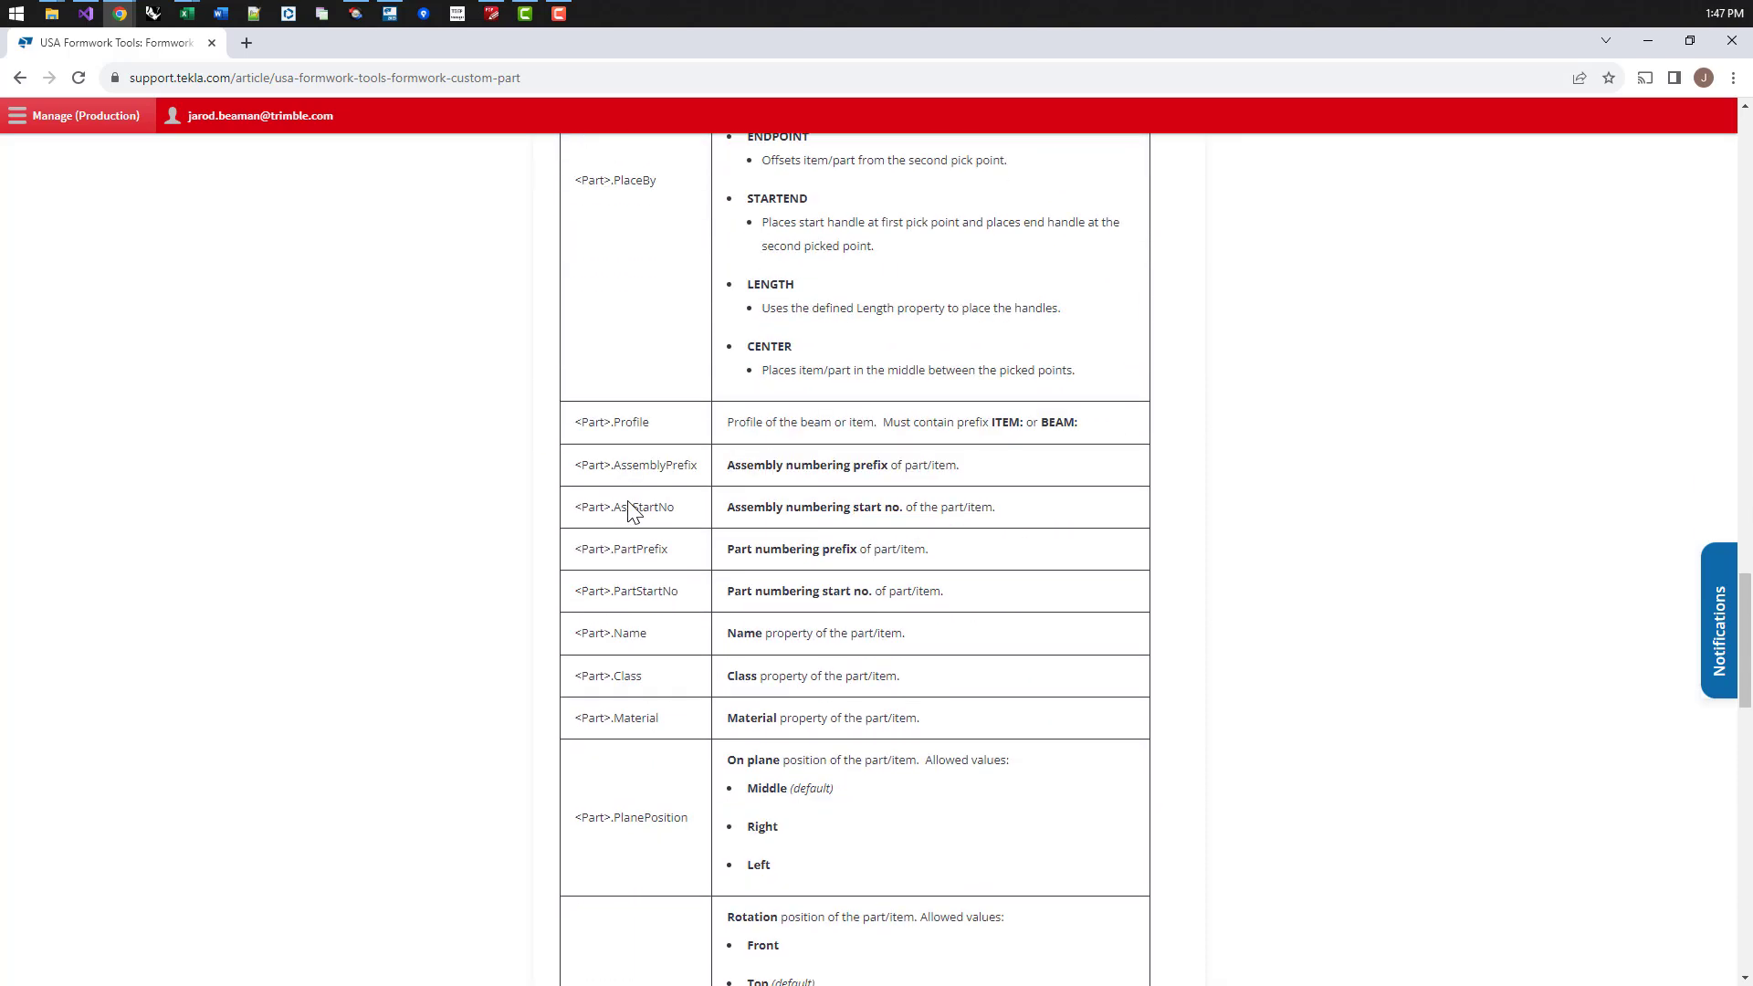
{"action": "scroll", "coordinate": [648, 589], "scroll_direction": "up", "scroll_amount": 12}
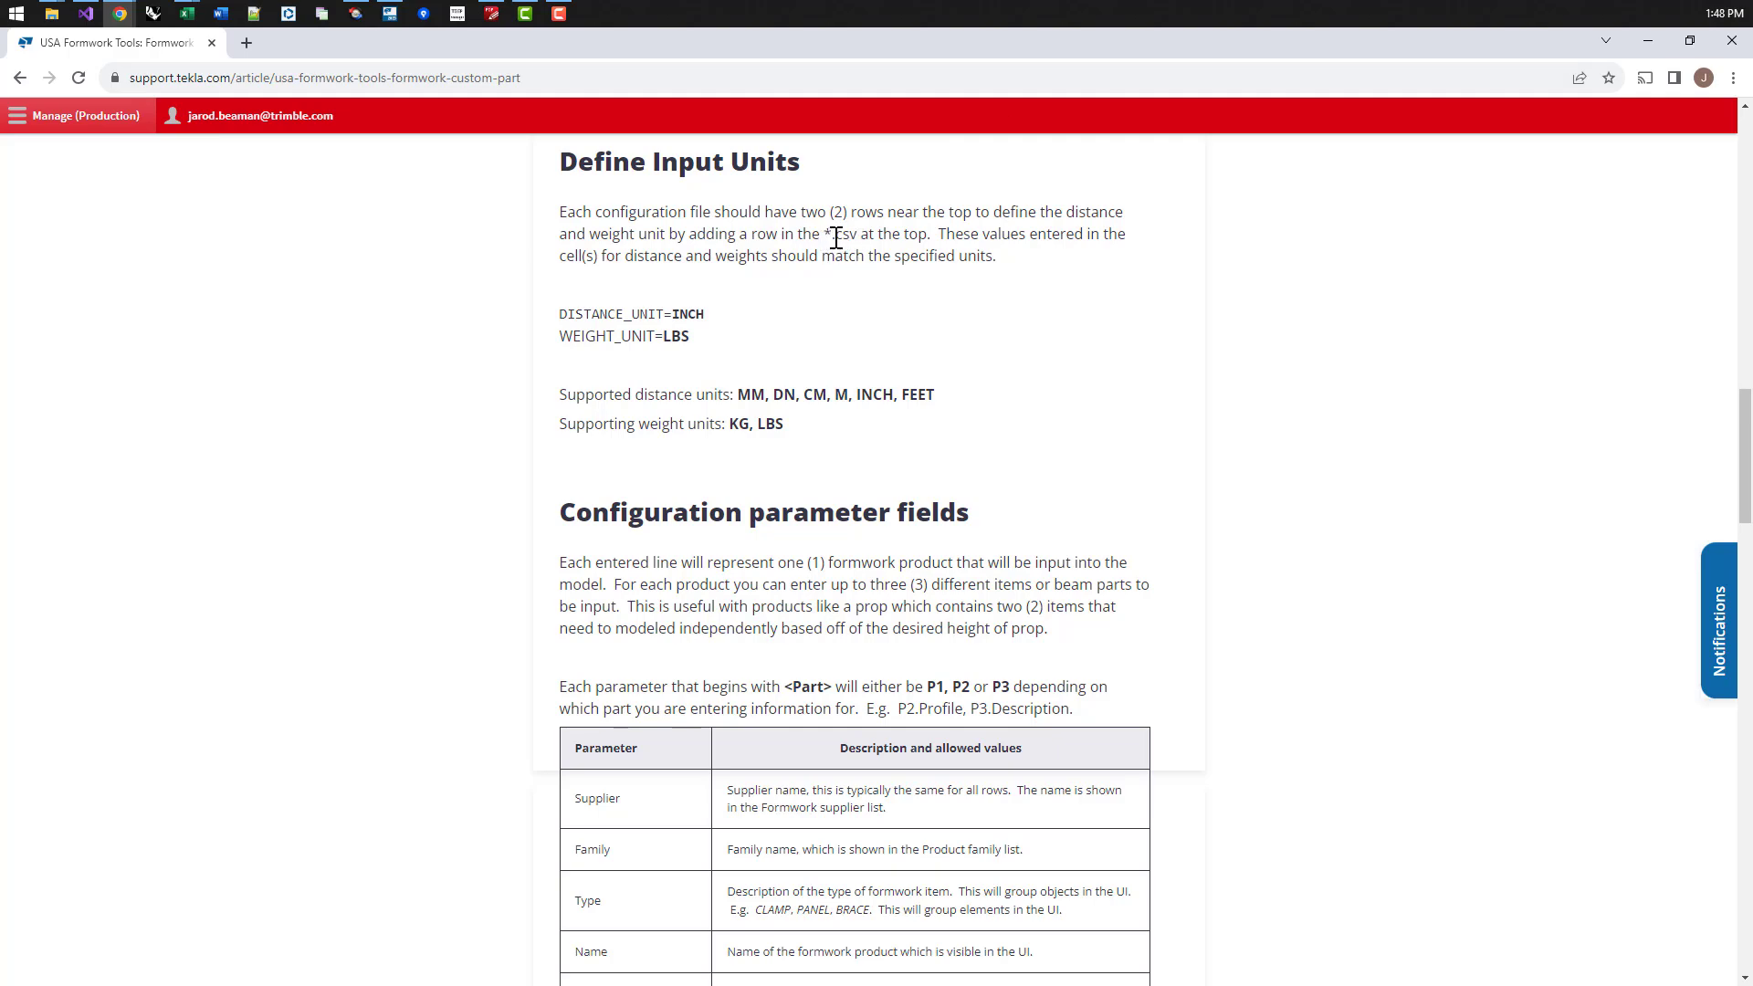
{"action": "scroll", "coordinate": [775, 575], "scroll_direction": "down", "scroll_amount": 3}
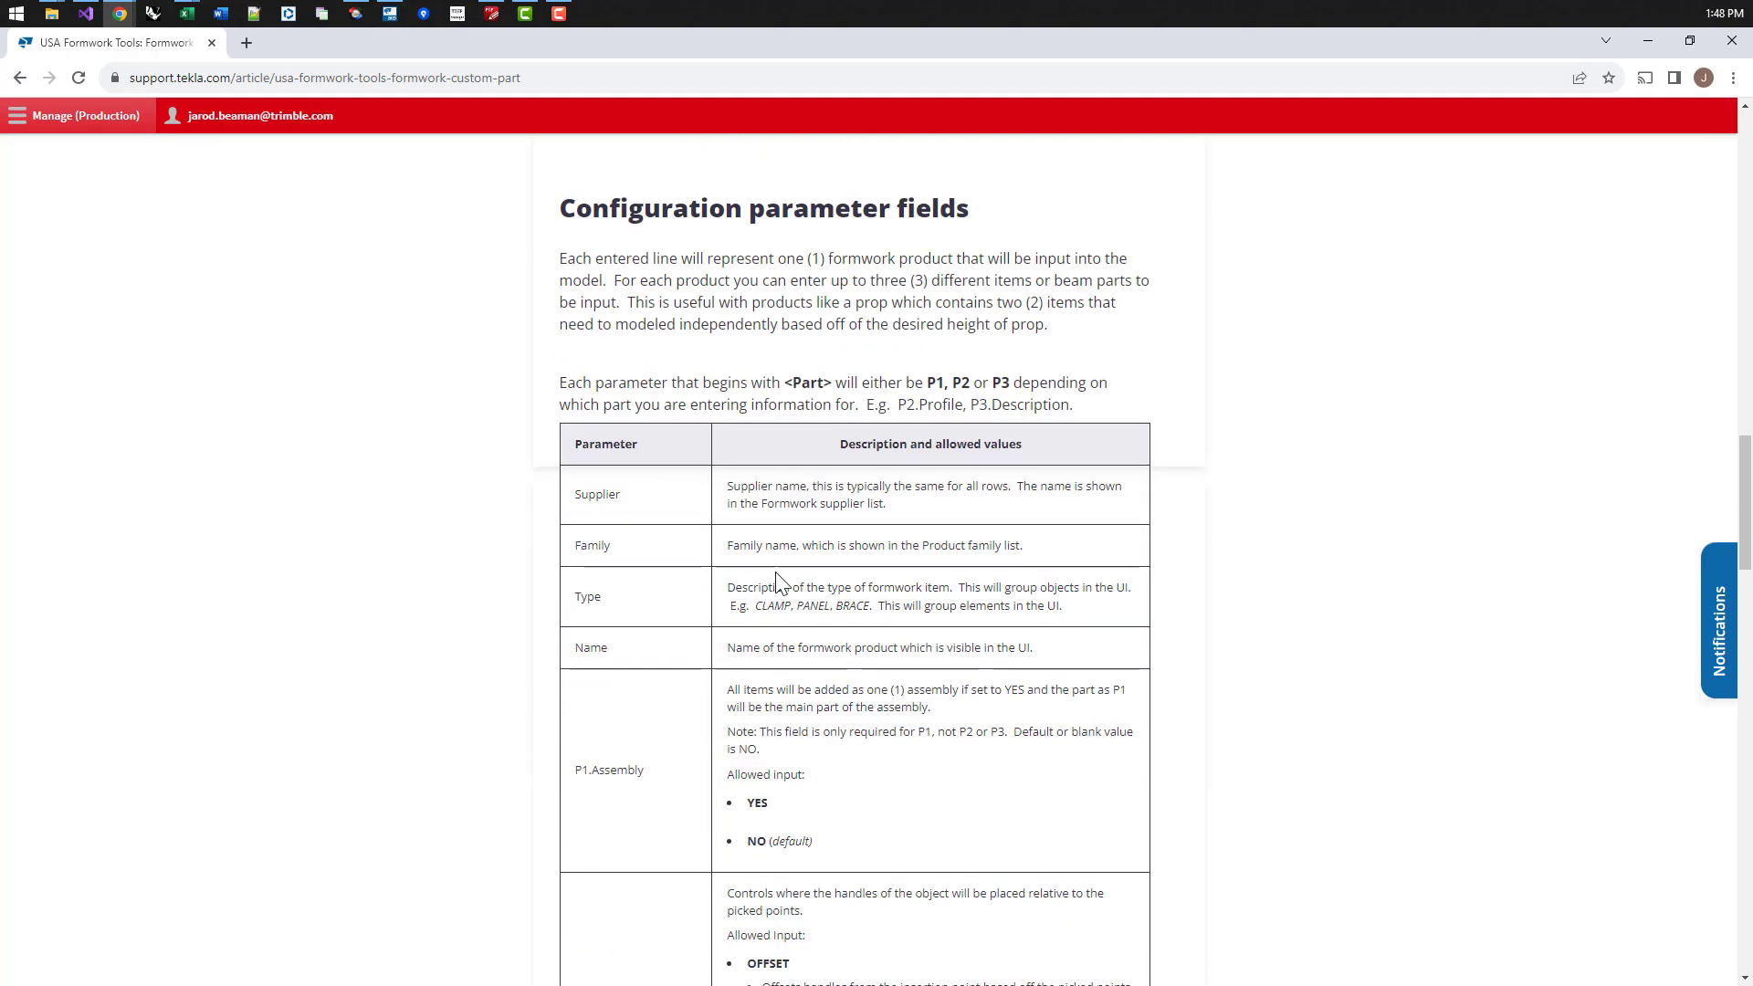
Step: Return to the file naming rule and highlight the example name xxx.Formwork.Products.csv
{"action": "scroll", "coordinate": [775, 575], "scroll_direction": "up", "scroll_amount": 10}
{"action": "left_click_drag", "start_coordinate": [591, 403], "coordinate": [763, 408]}
{"action": "left_click", "coordinate": [594, 406]}
{"action": "left_click", "coordinate": [776, 409]}
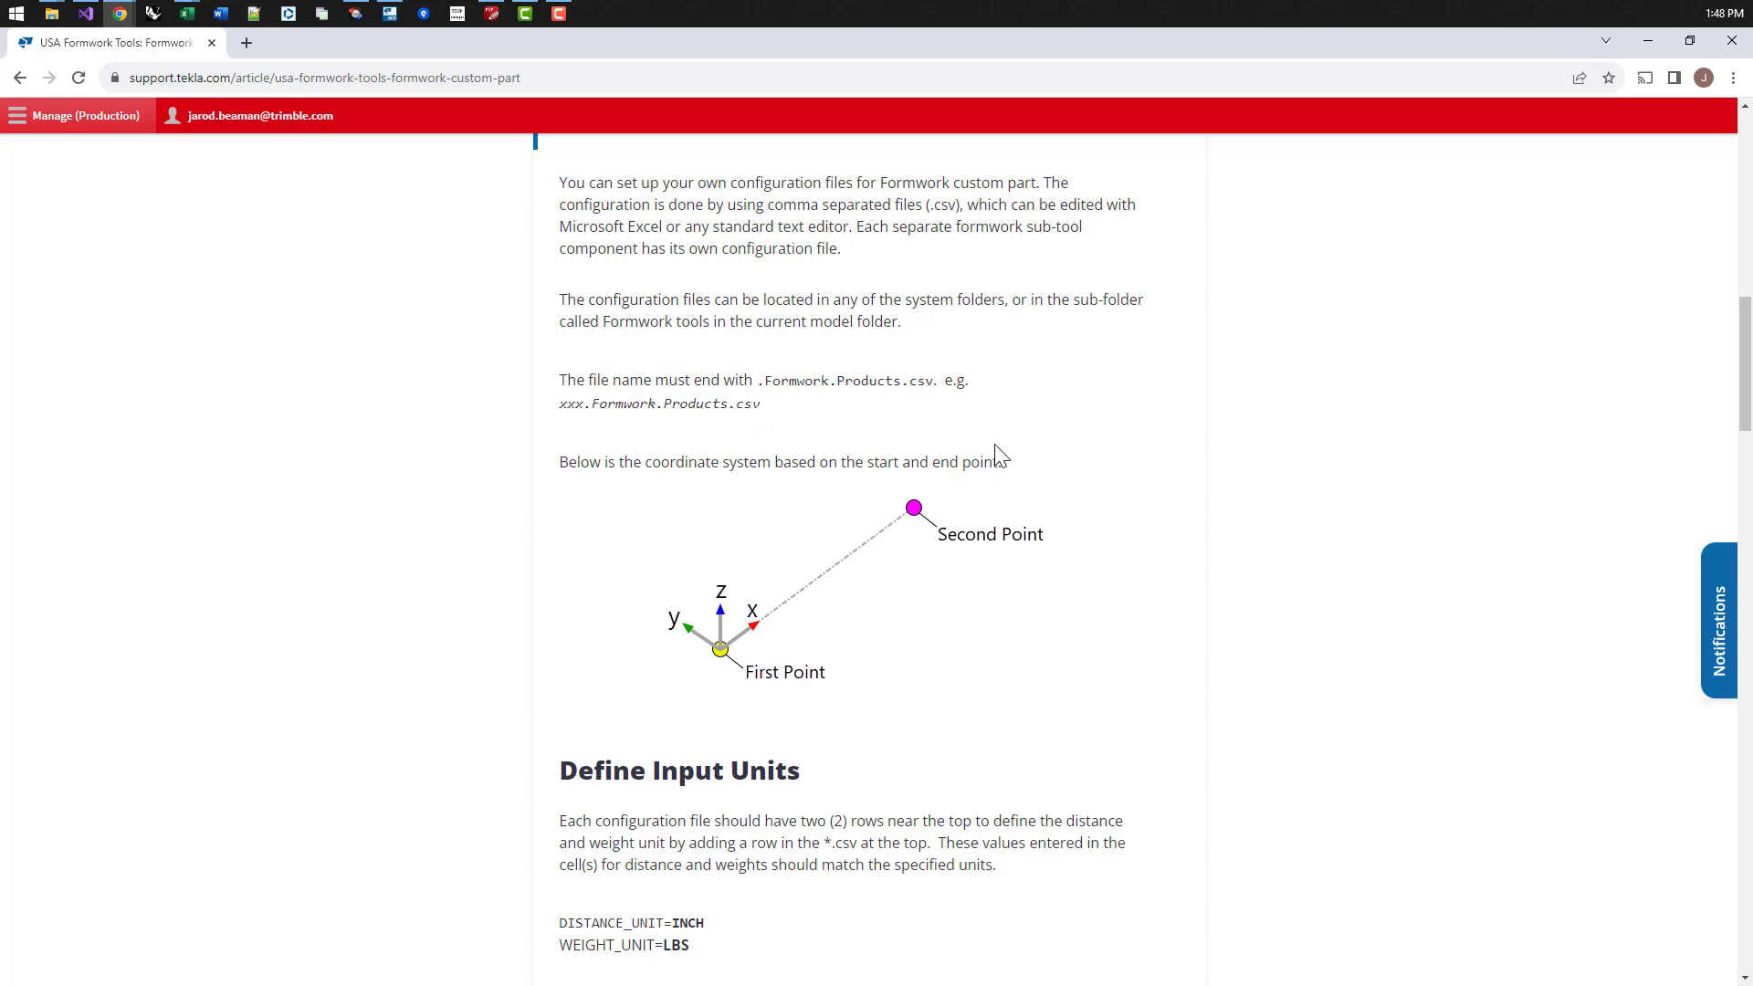